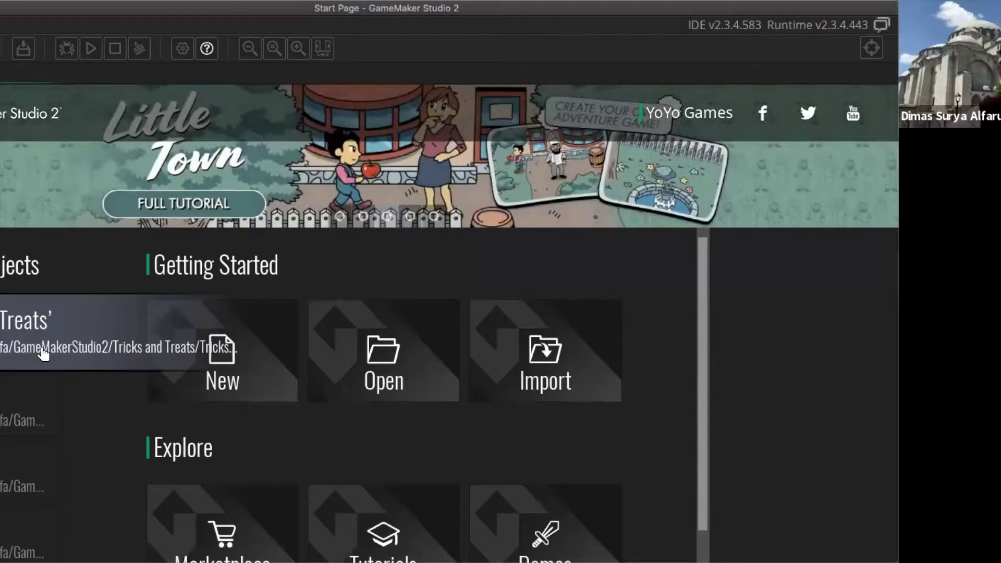
Open the recent project Tricks and Treats
left_click(43, 353)
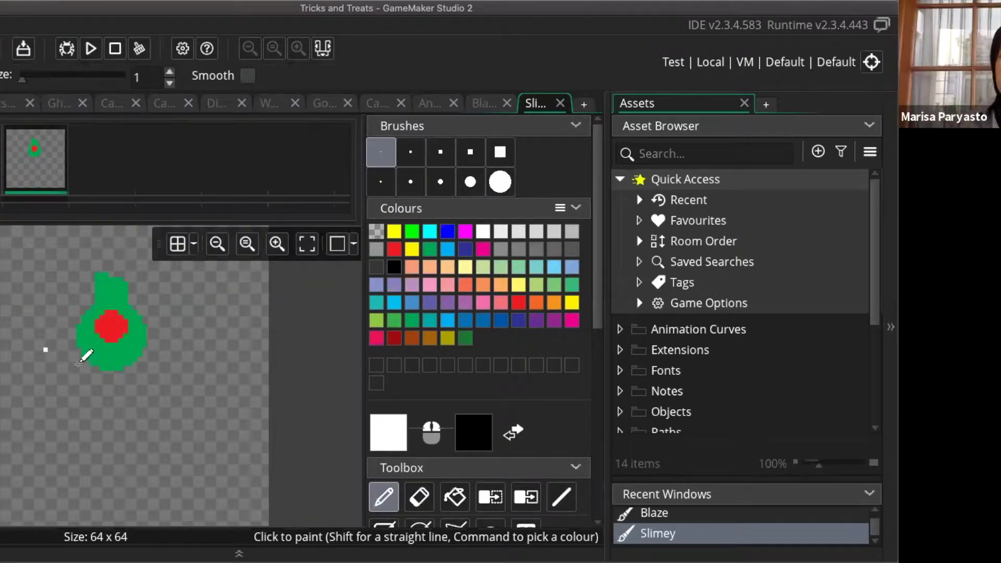
left_click(55, 387)
key("super+z")
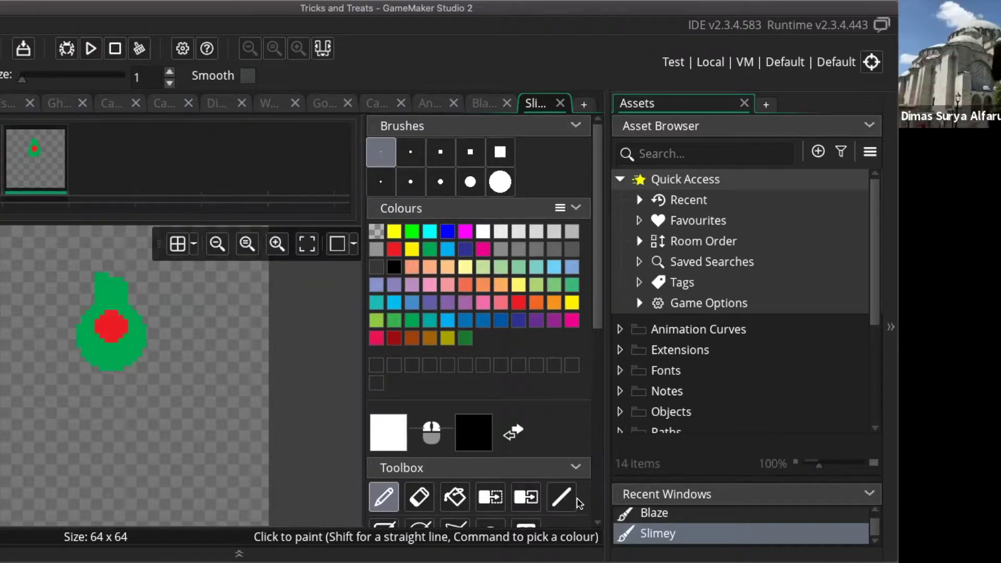
Expand the Sprites group in the project's assets and go through its existing sprites
scroll(713, 398, "down", 5)
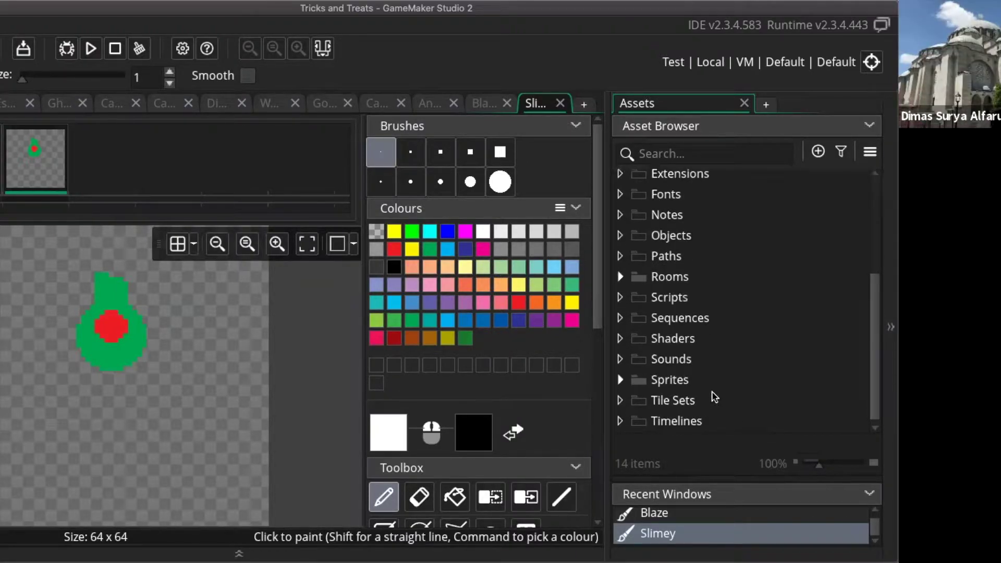
double_click(664, 380)
scroll(742, 386, "down", 8)
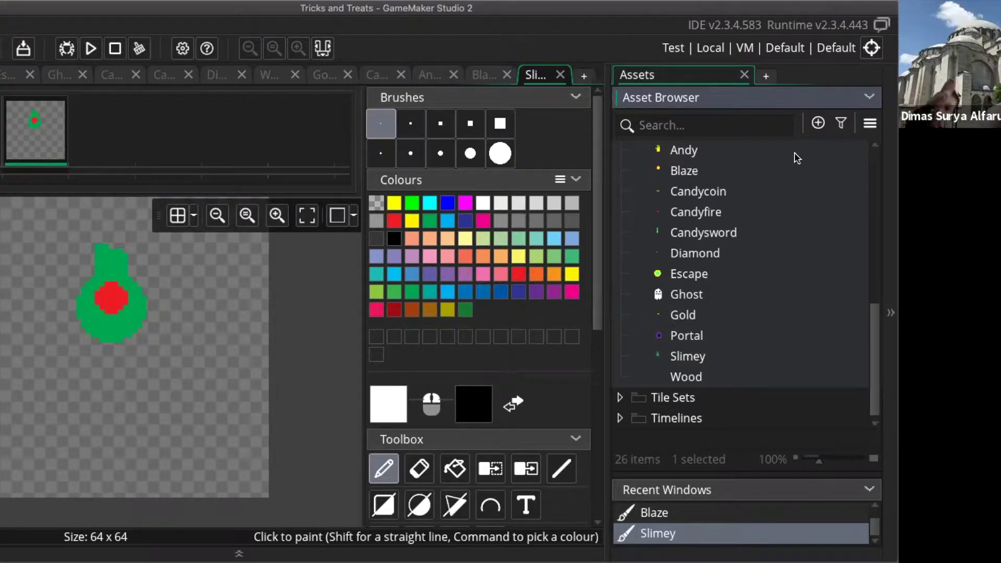
Create a new sprite asset inside the Sprites group
scroll(795, 158, "up", 5)
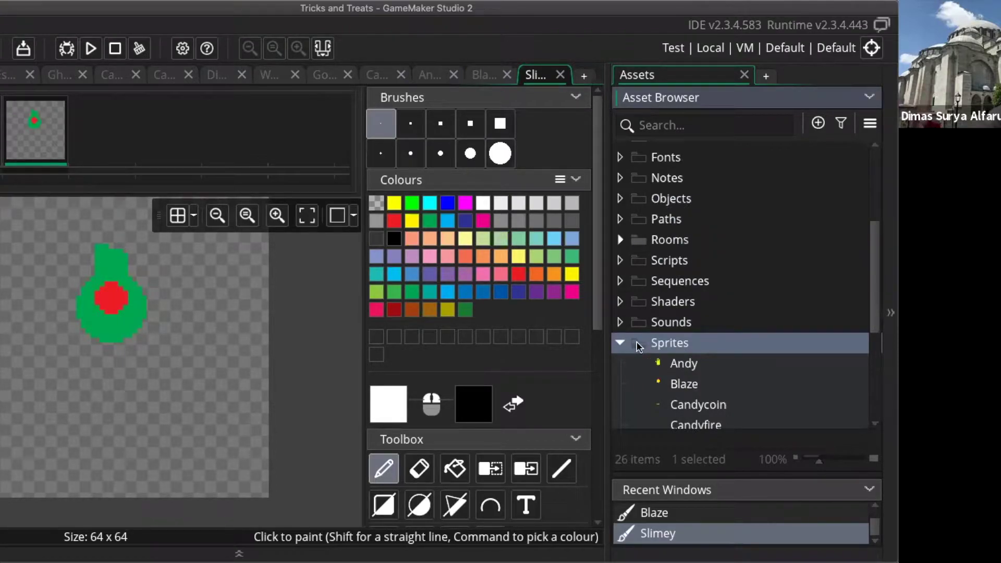
key("p")
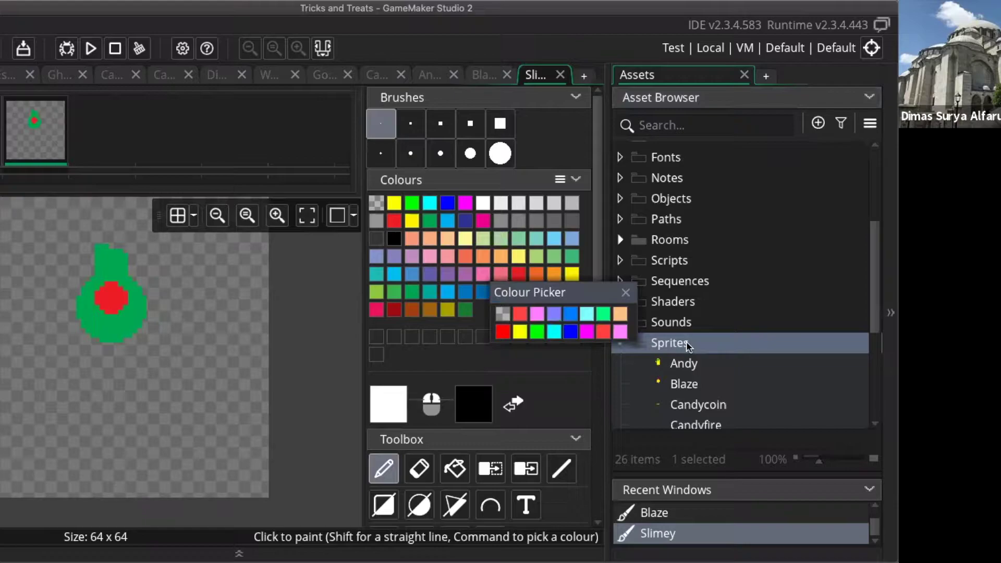
right_click(710, 343)
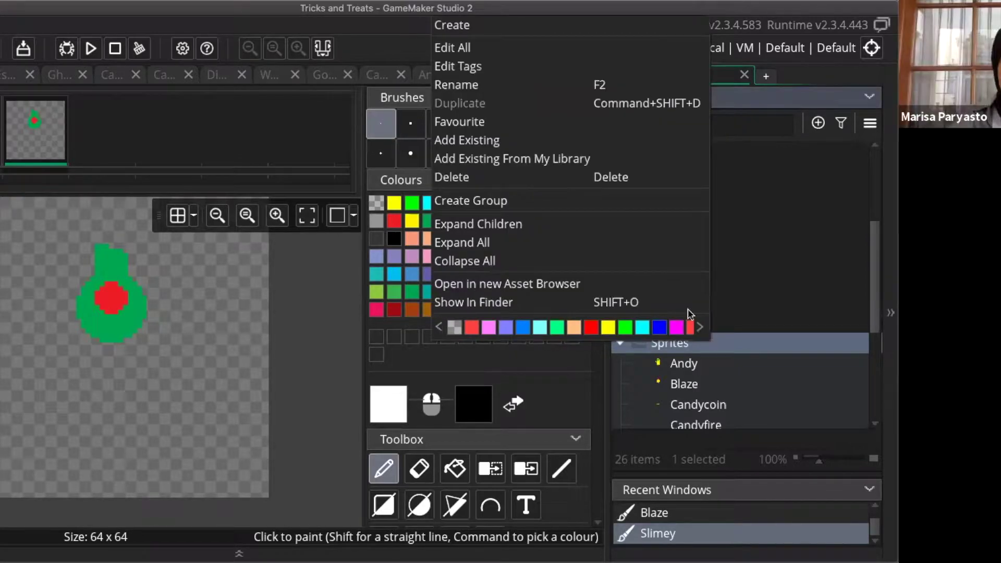
mouse_move(503, 26)
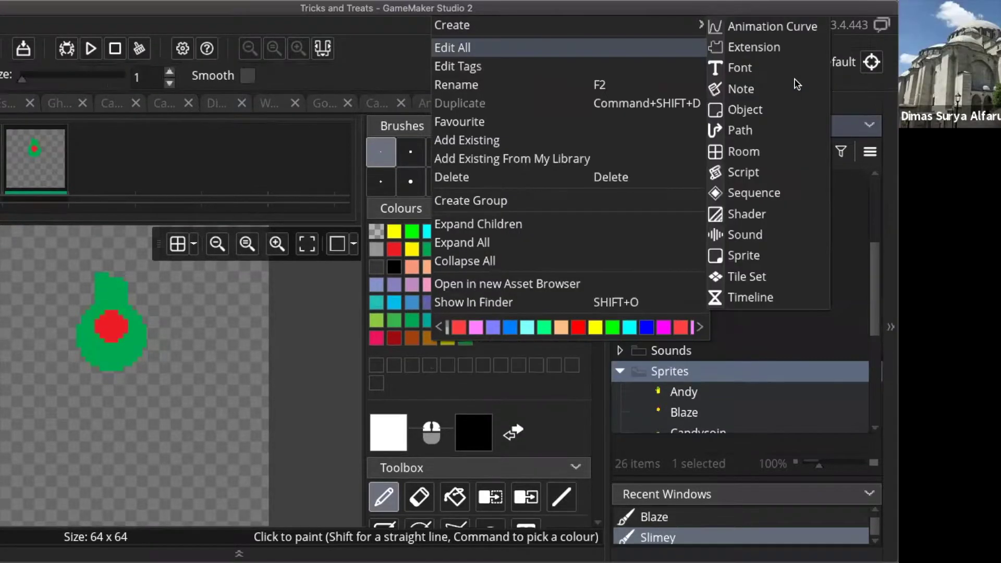
left_click(743, 256)
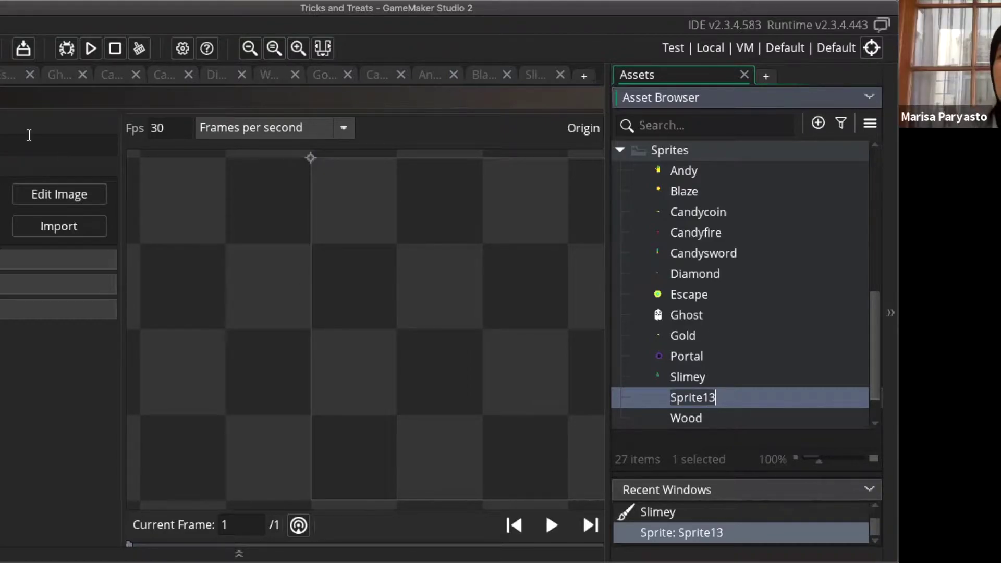
key("End")
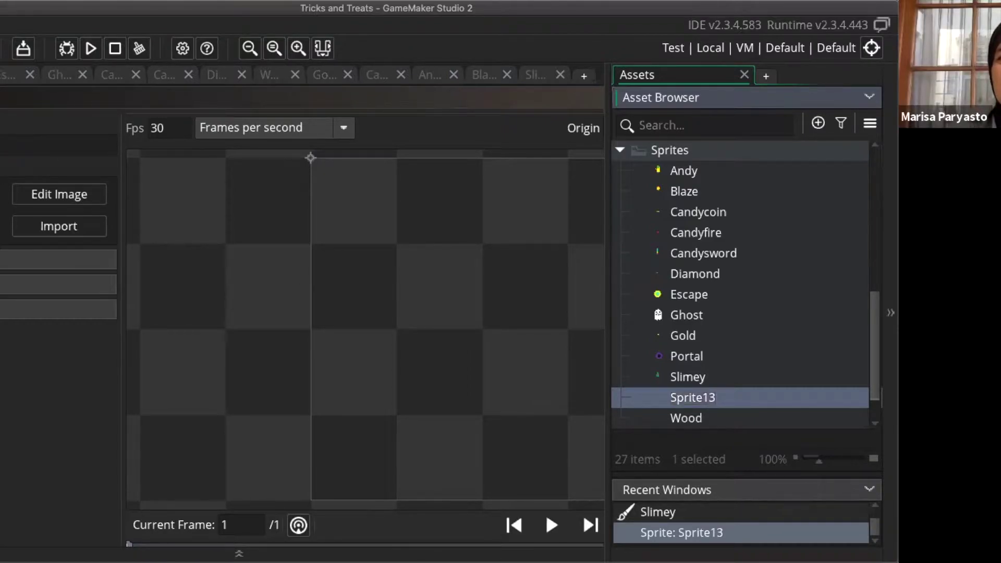
key("Return")
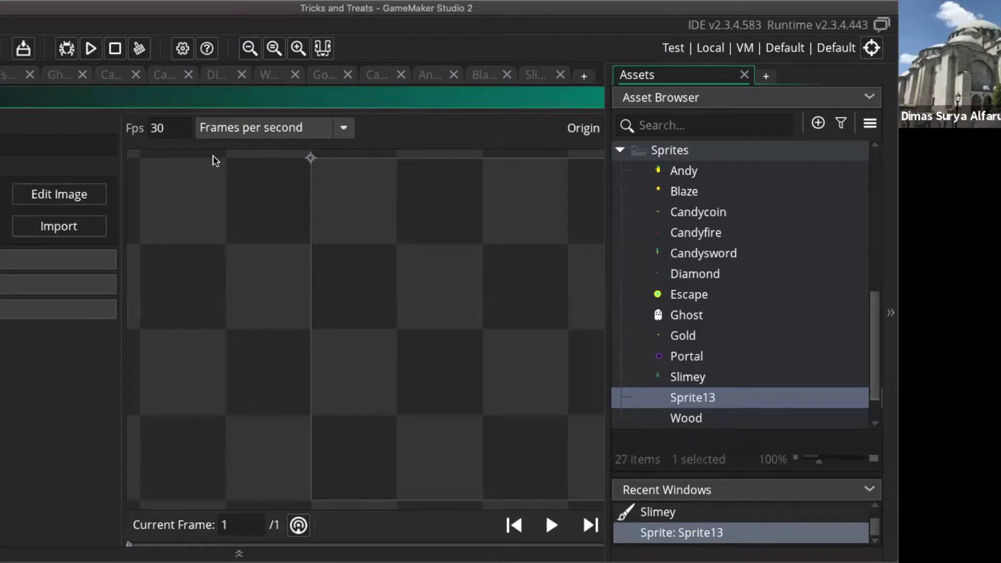
scroll(515, 311, "down", 5)
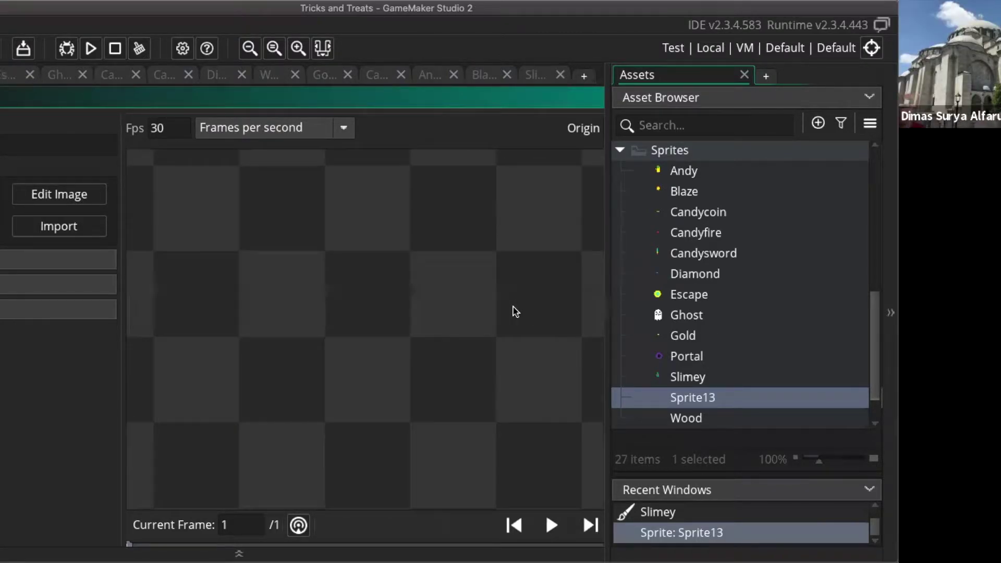
scroll(515, 311, "down", 5)
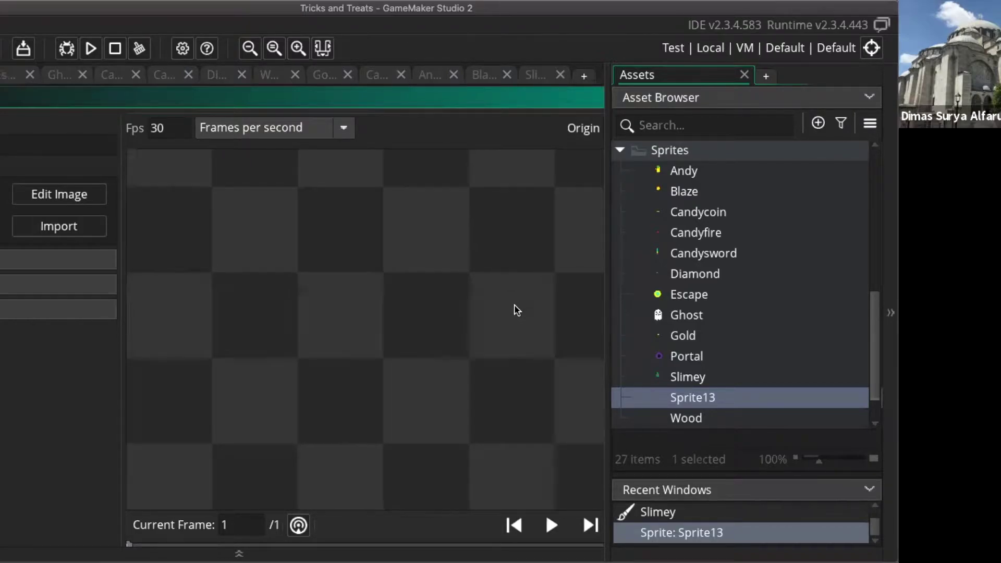
scroll(520, 307, "down", 2)
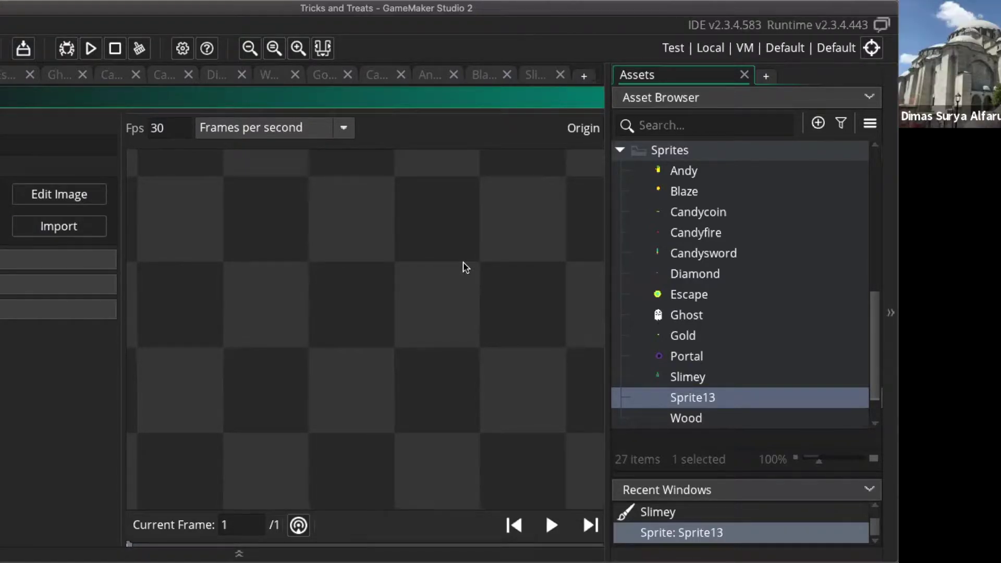
scroll(465, 267, "down", 2)
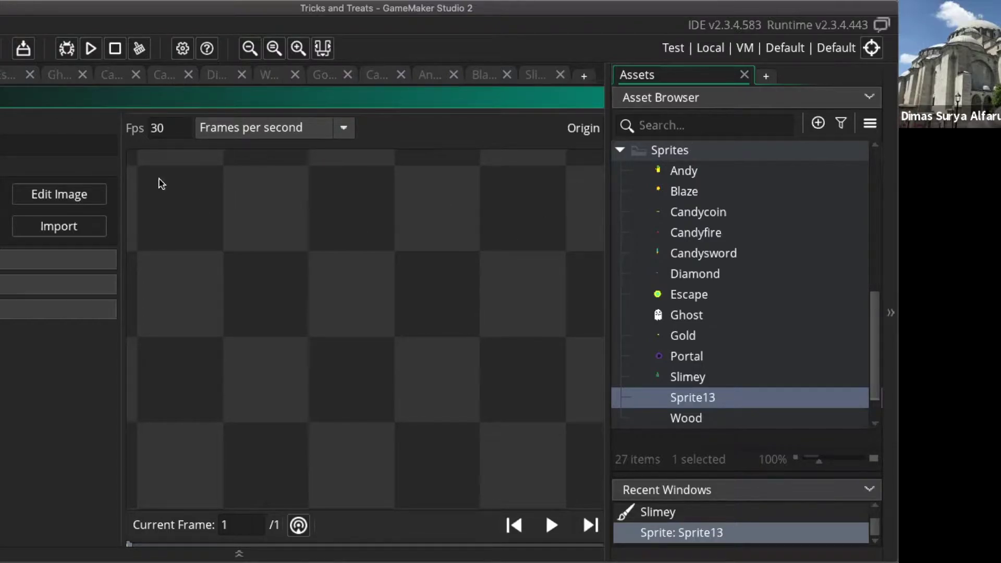
Rename the new sprite Wall and open its image for editing
left_click(49, 139)
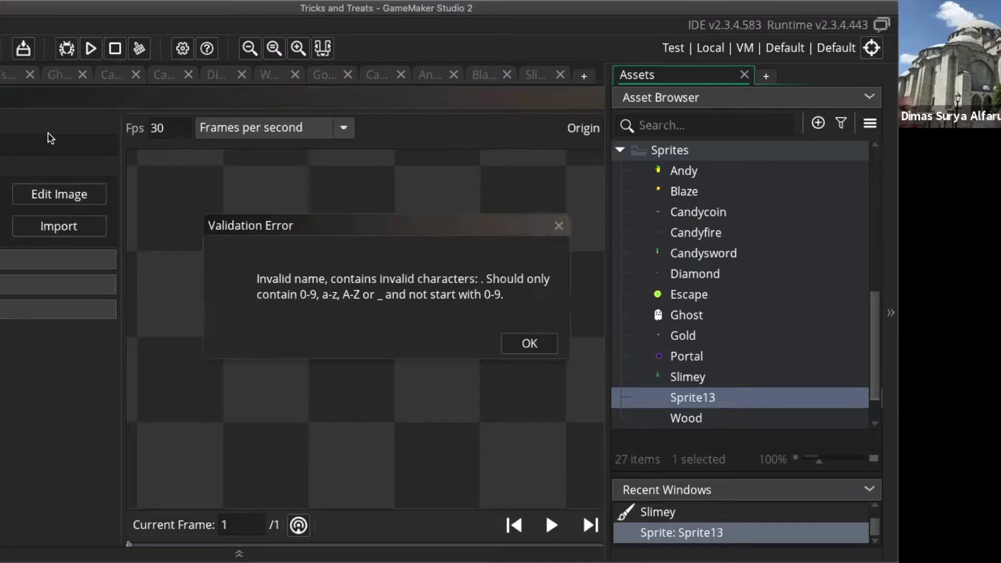
left_click(522, 347)
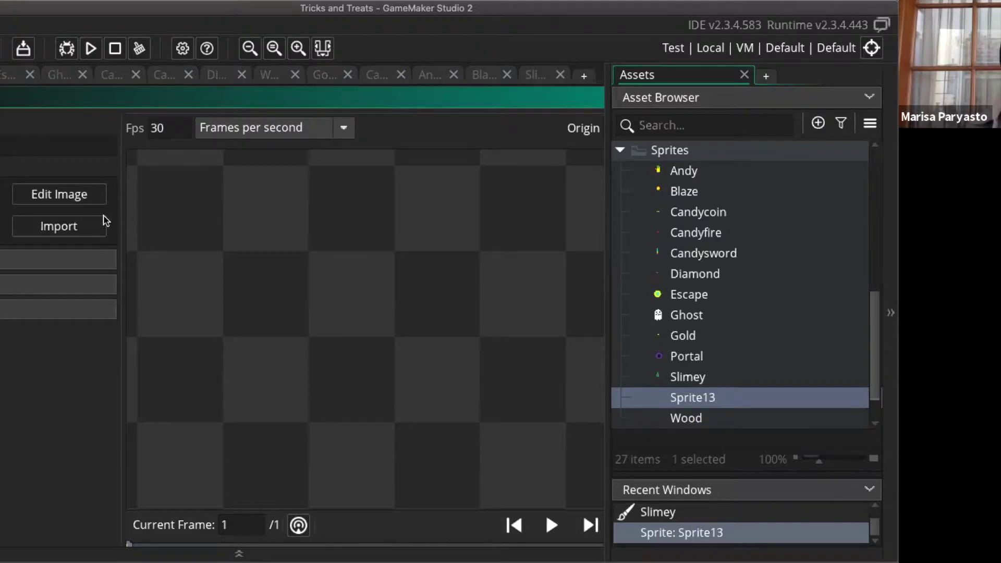
left_click(89, 202)
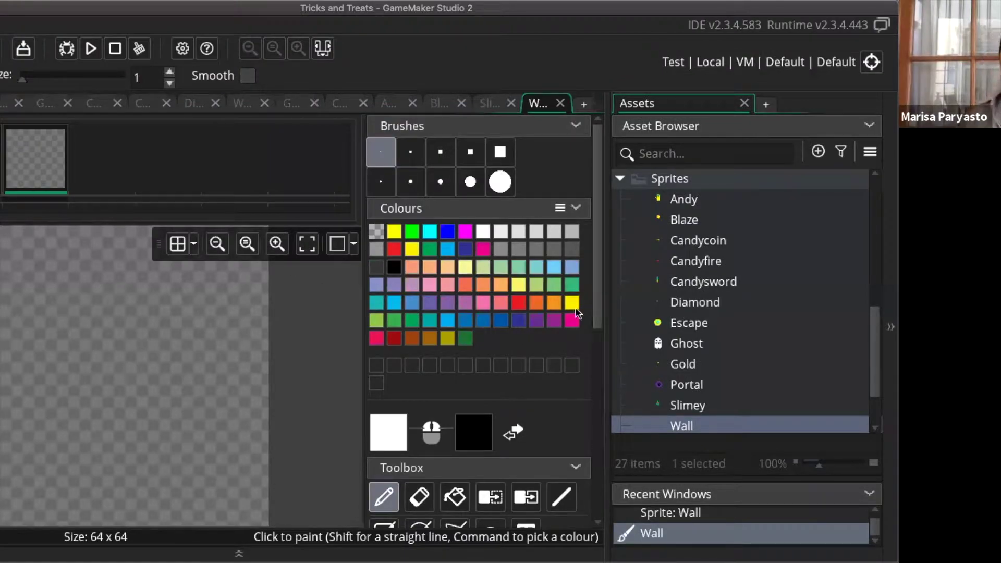
Draw a purple line with the pencil from the upper edge of the Wall image downward
left_click(537, 321)
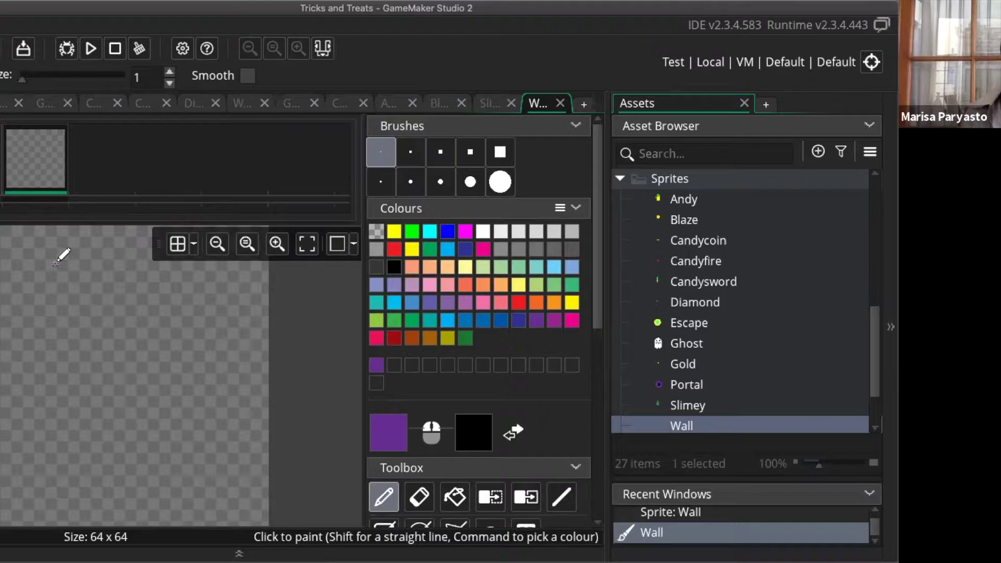
left_click(49, 235)
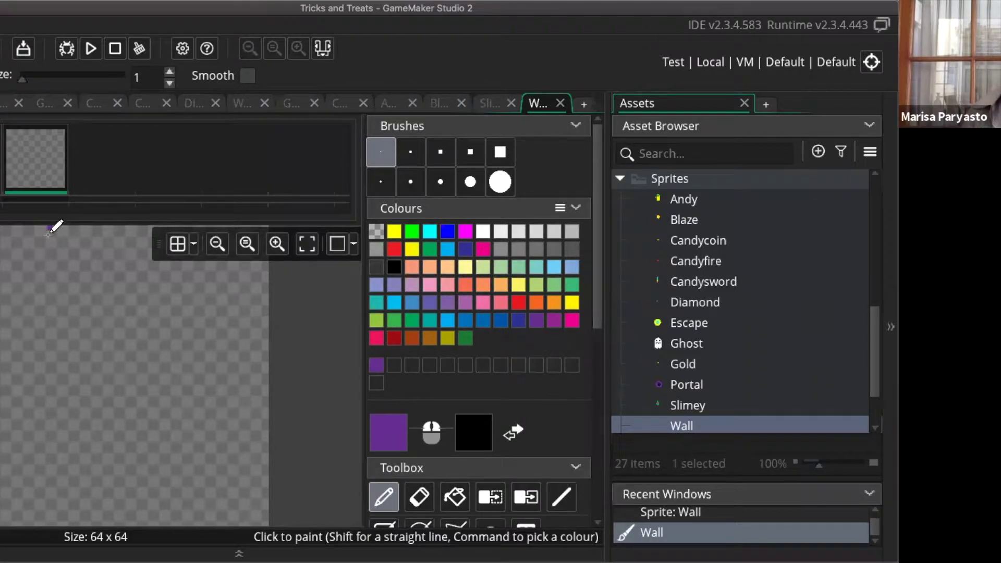
left_click_drag(48, 233, 56, 346)
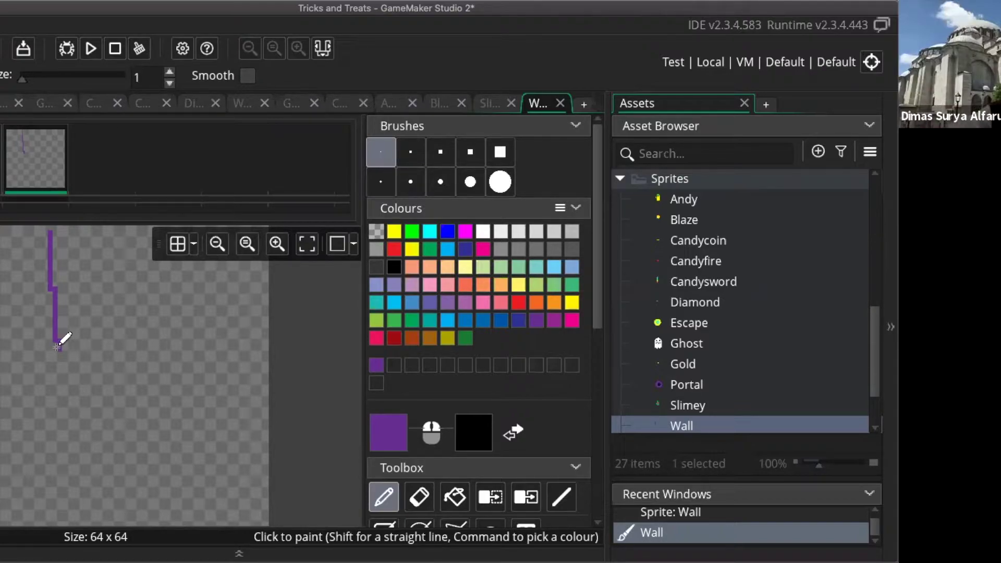
Erase the crooked lower part of the purple line and its leftover pixel, keeping the straight upper section
left_click(420, 496)
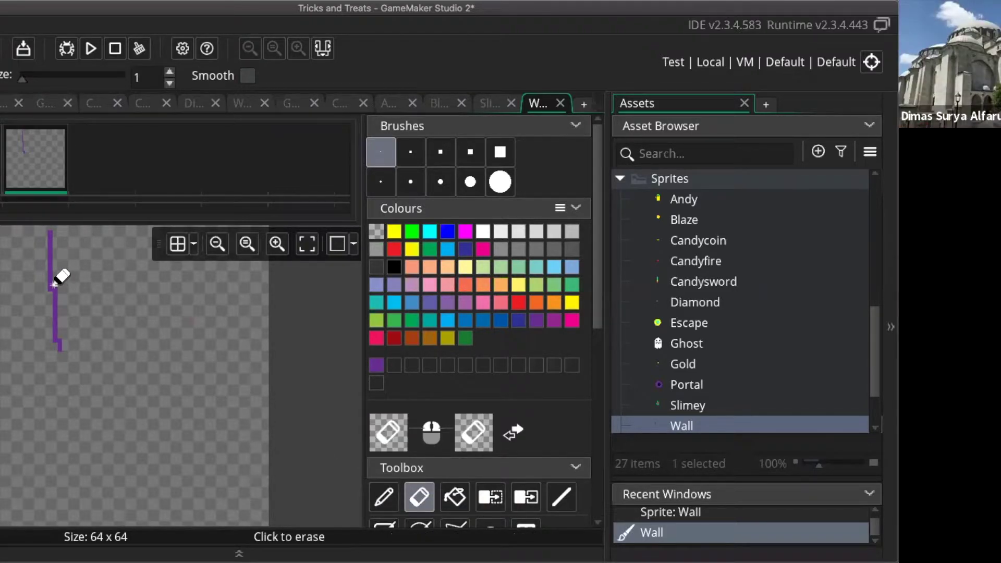
left_click_drag(54, 283, 59, 345)
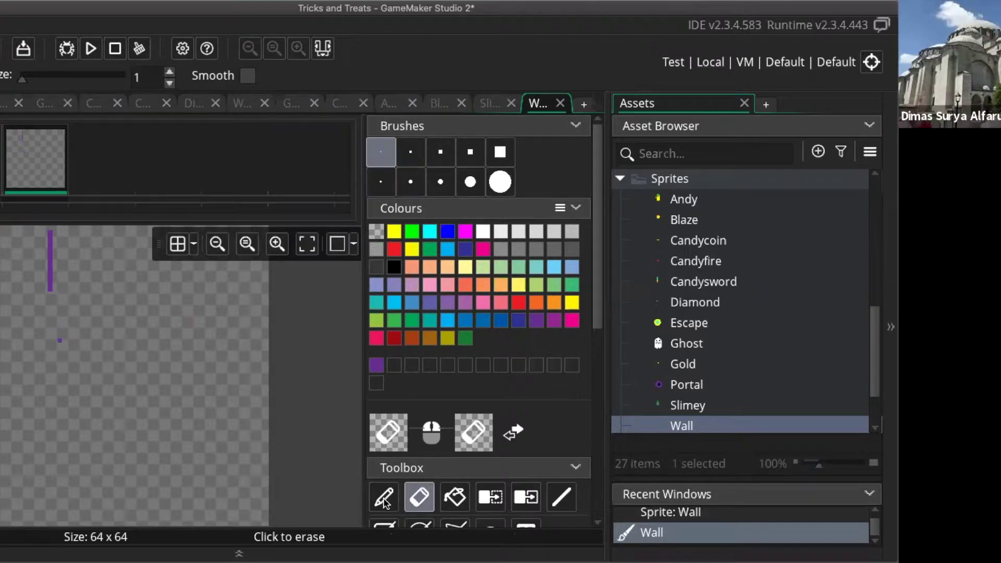
left_click(384, 496)
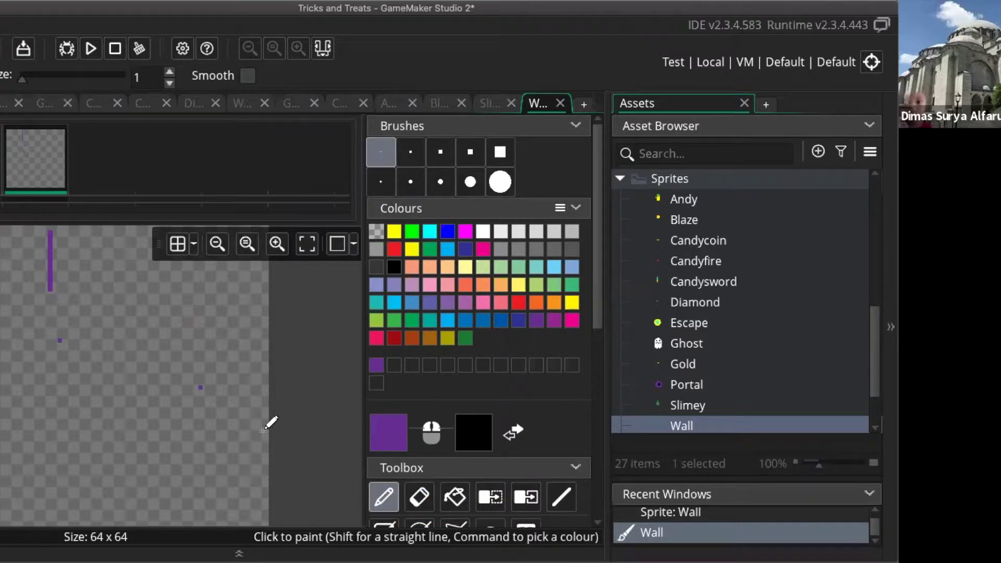
left_click(88, 327)
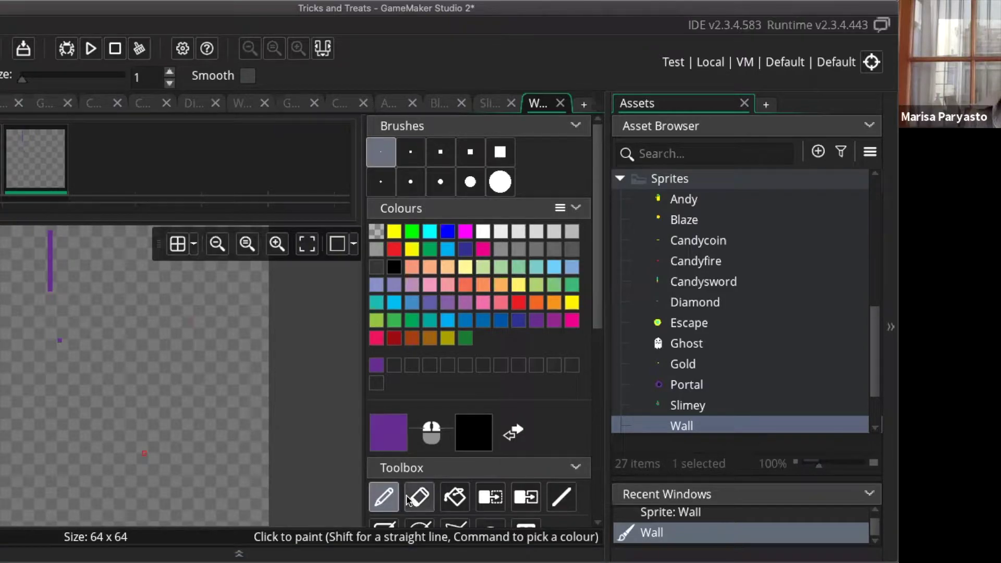
key("e")
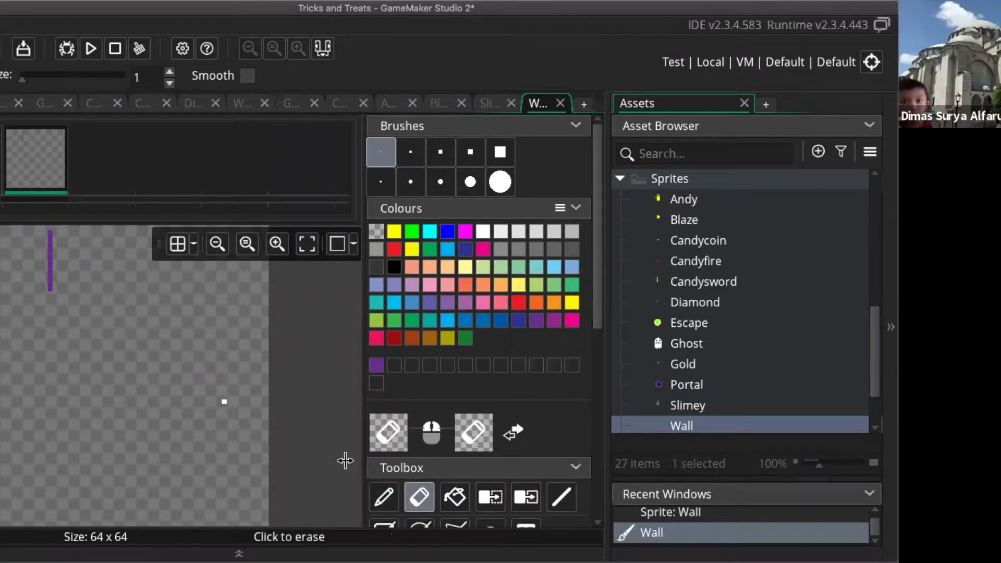
Extend the purple line straight down with the pencil to about halfway down the image
left_click(380, 503)
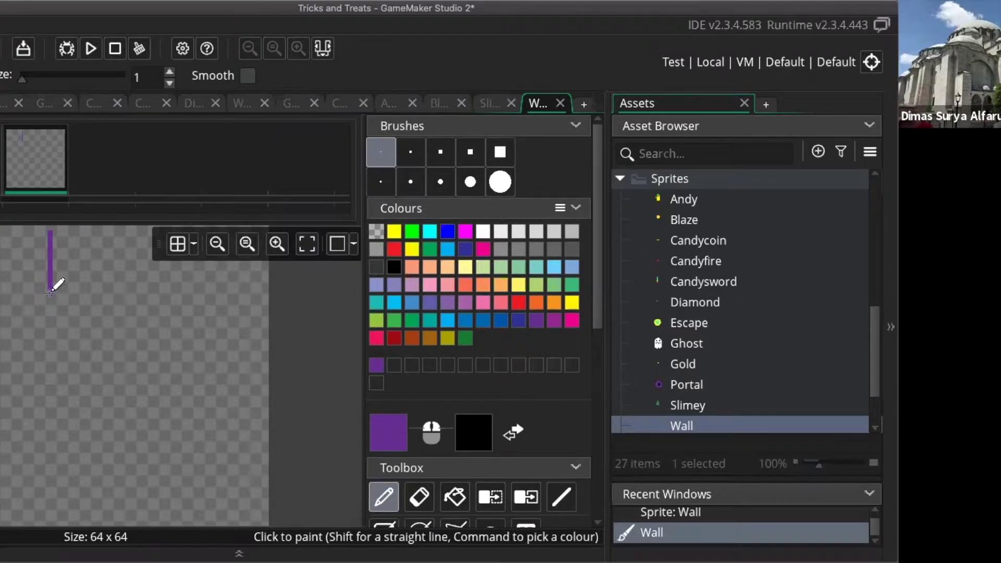
left_click_drag(49, 292, 51, 381)
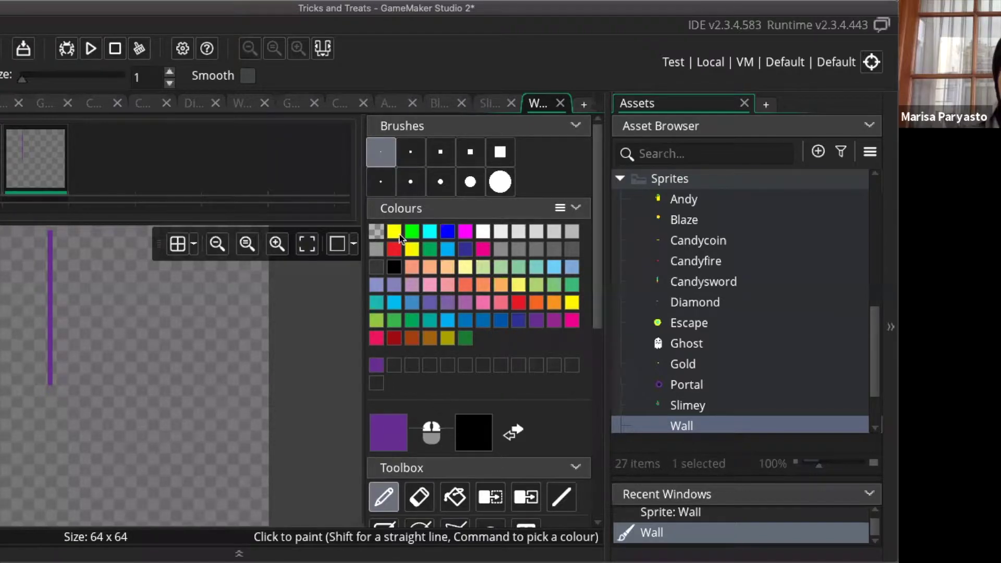
Pencil a two-pixel-wide black checkerboard along the right side of the purple line, from its upper end to about its middle
left_click(394, 267)
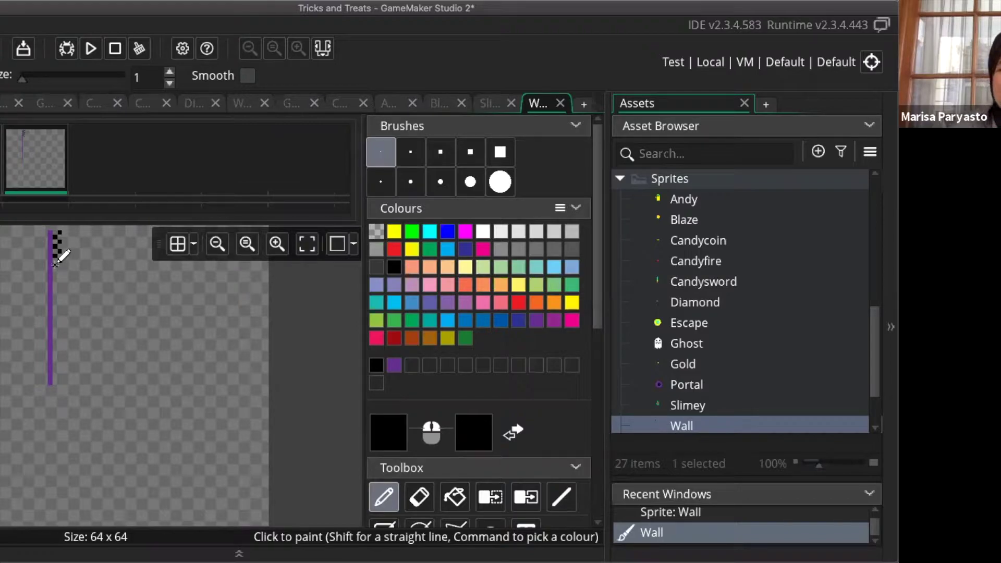
left_click(64, 275)
key("super+z")
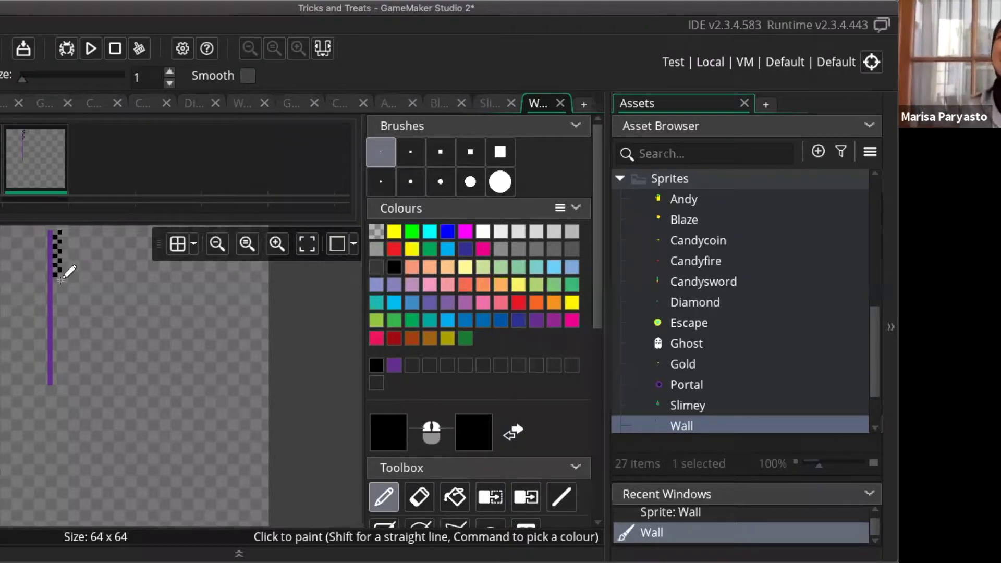
left_click_drag(54, 283, 59, 287)
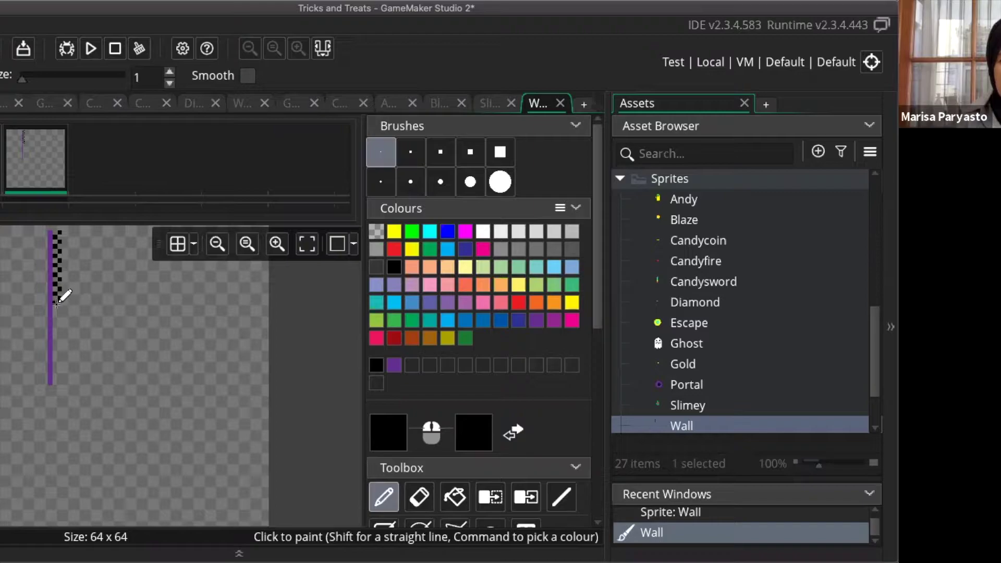
left_click(63, 311)
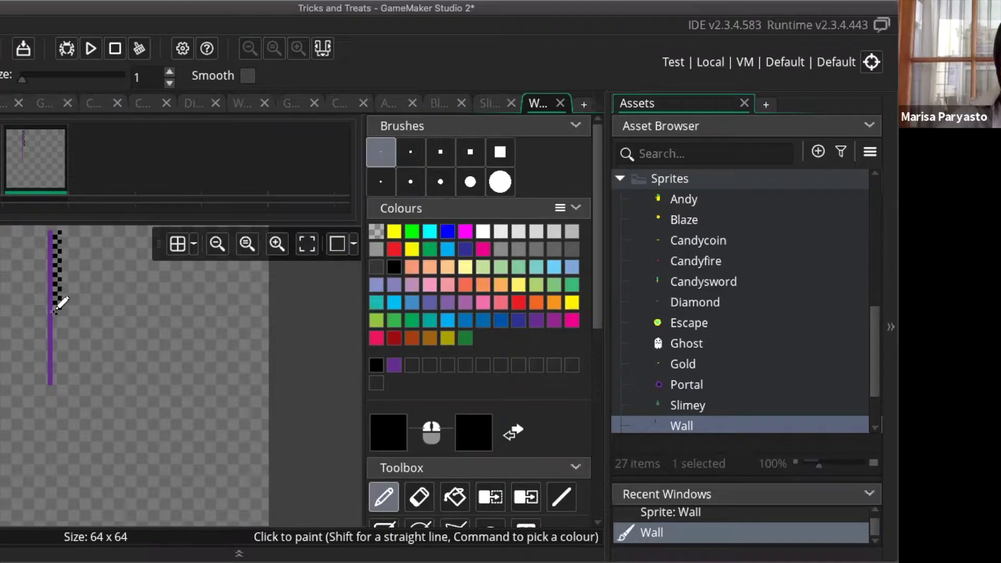
left_click(64, 321)
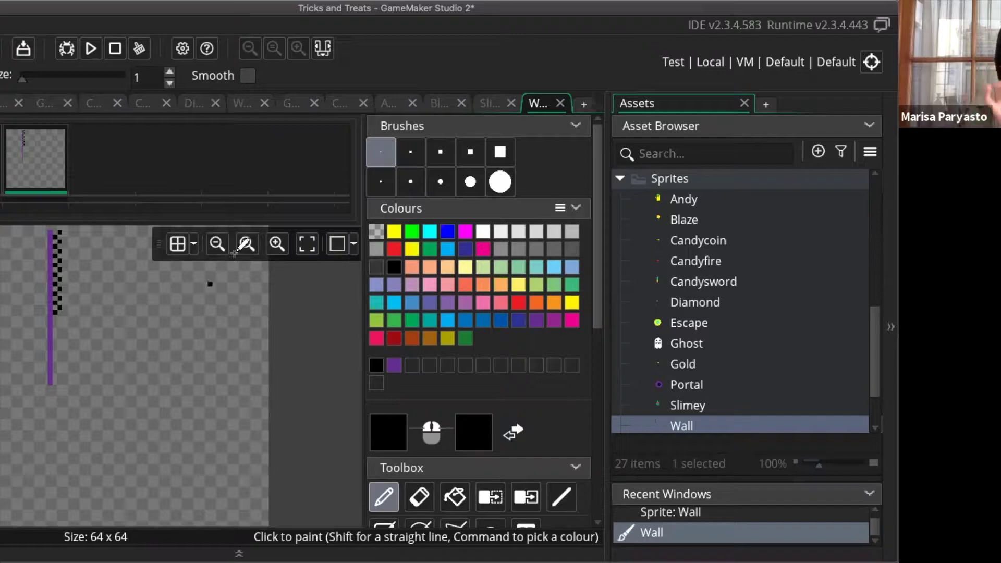
Continue the black checkerboard pattern down to the lower end of the purple line
left_click(276, 244)
left_click(276, 245)
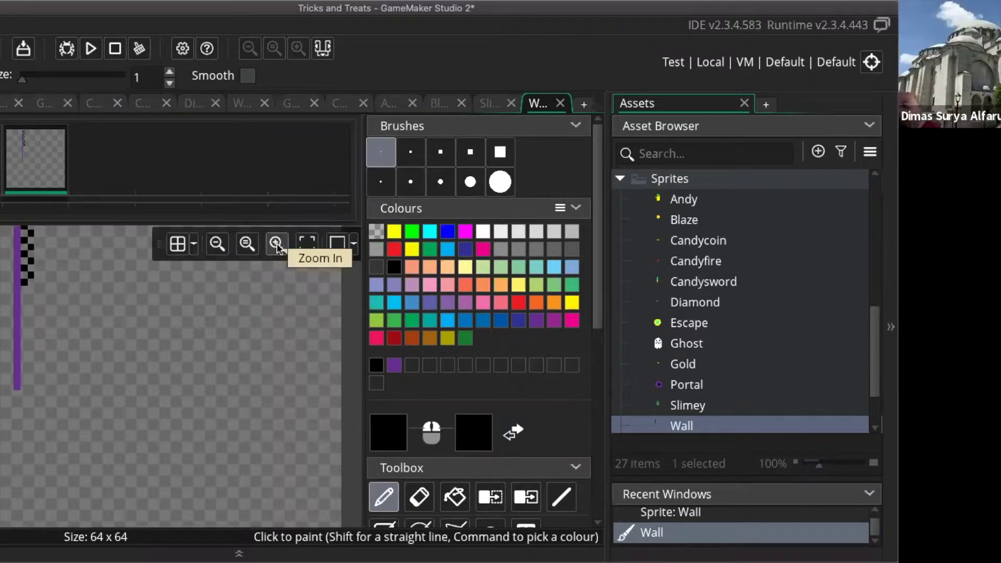
left_click(135, 330)
scroll(152, 341, "down", 1)
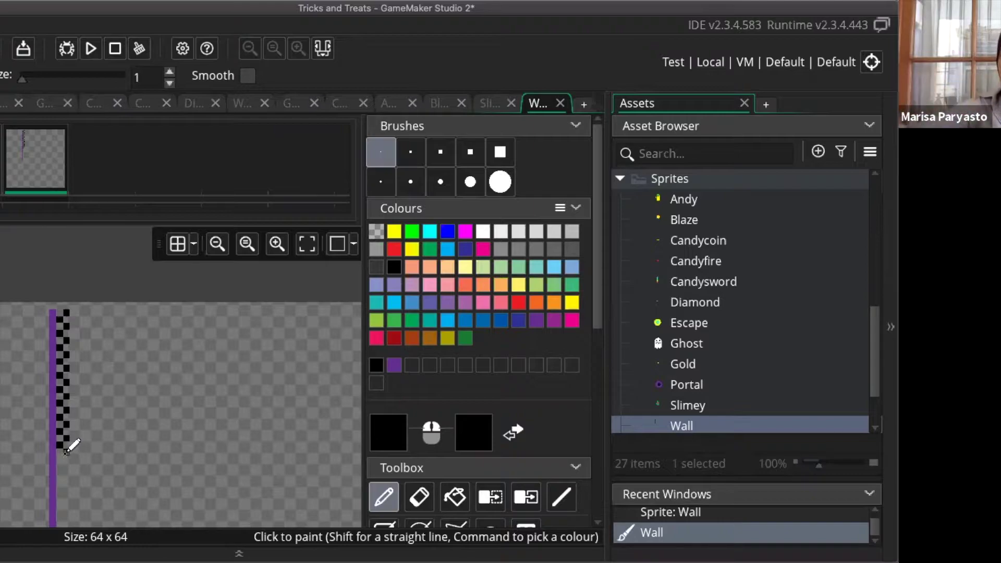
left_click(65, 479)
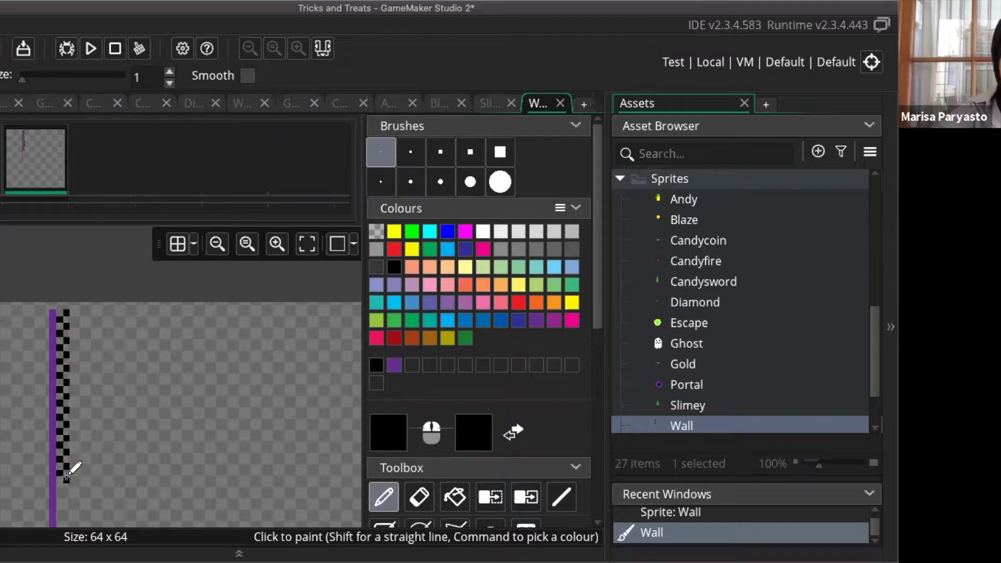
left_click(60, 484)
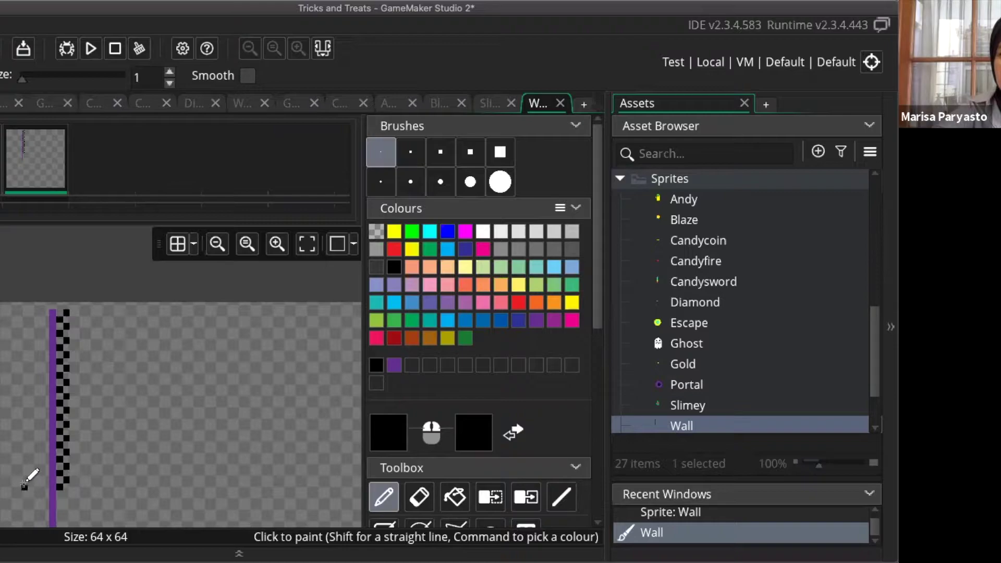
scroll(24, 479, "down", 4)
scroll(25, 481, "up", 3)
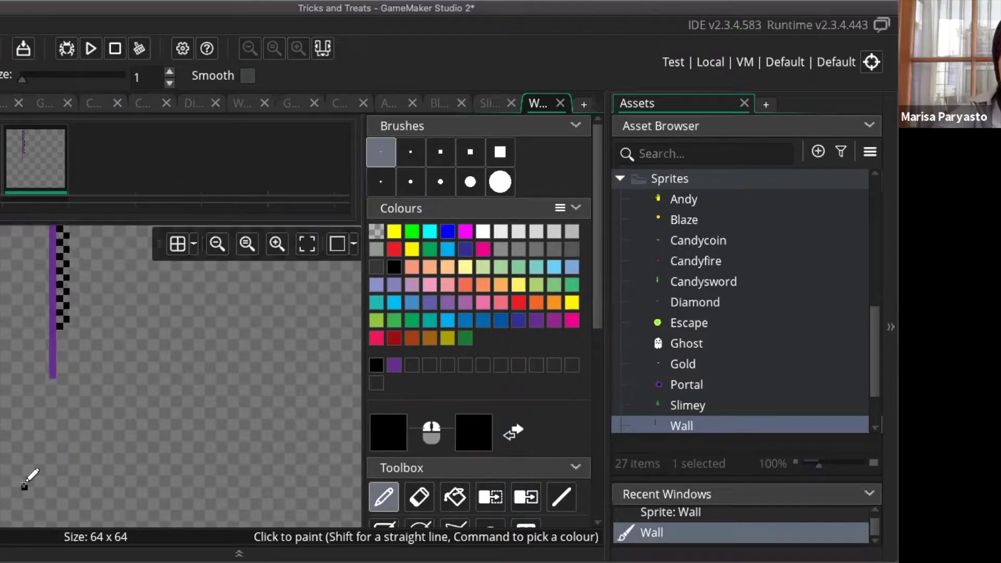
scroll(32, 469, "down", 1)
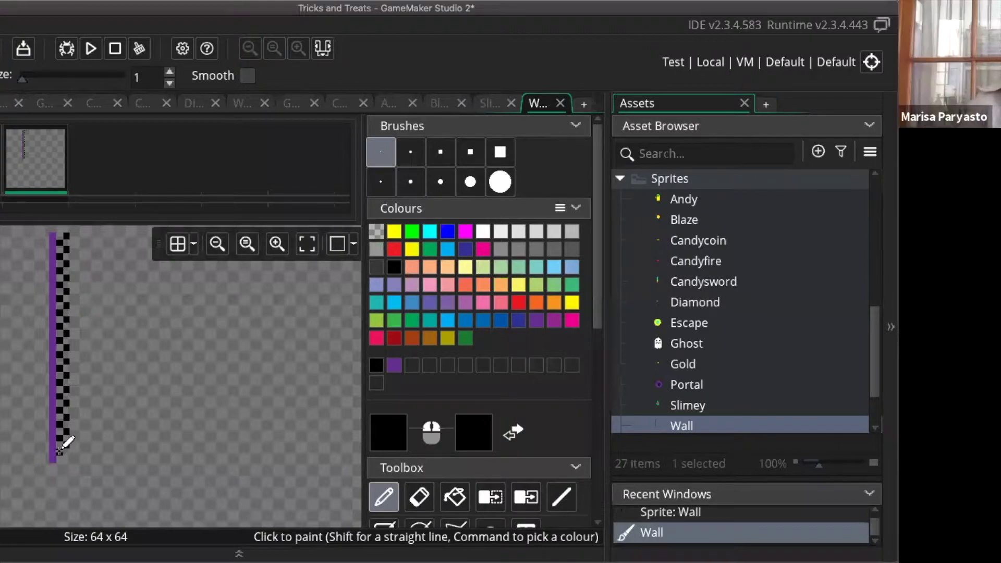
Pencil a purple lower edge beneath the checkerboard, extending from the purple line to just past the checks
left_click(394, 365)
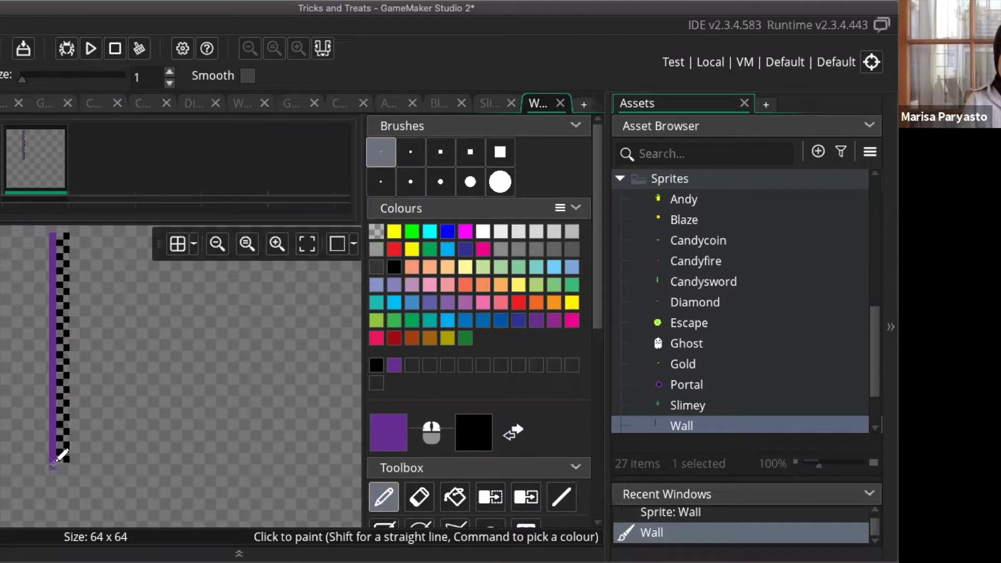
left_click(63, 466)
left_click(68, 466)
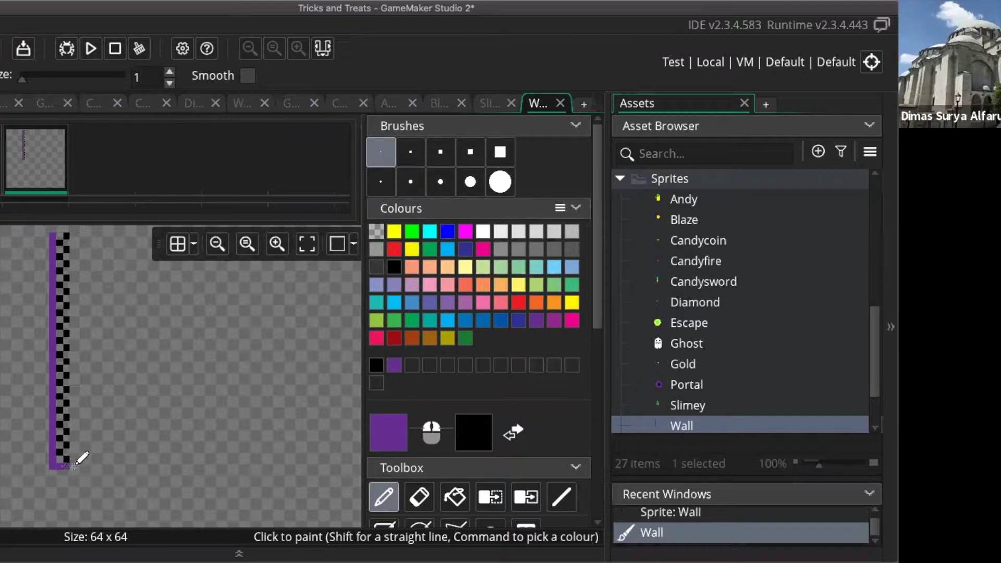
left_click(73, 466)
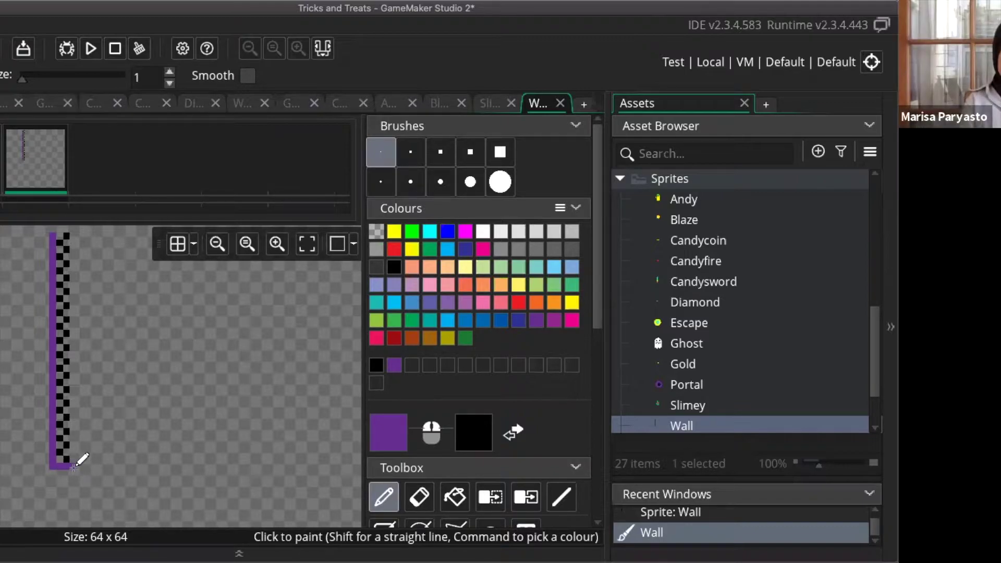
Draw the lower part of the purple right-hand border upward from the bottom corner, and undo the stray last mark
left_click_drag(73, 465, 74, 436)
left_click(78, 430)
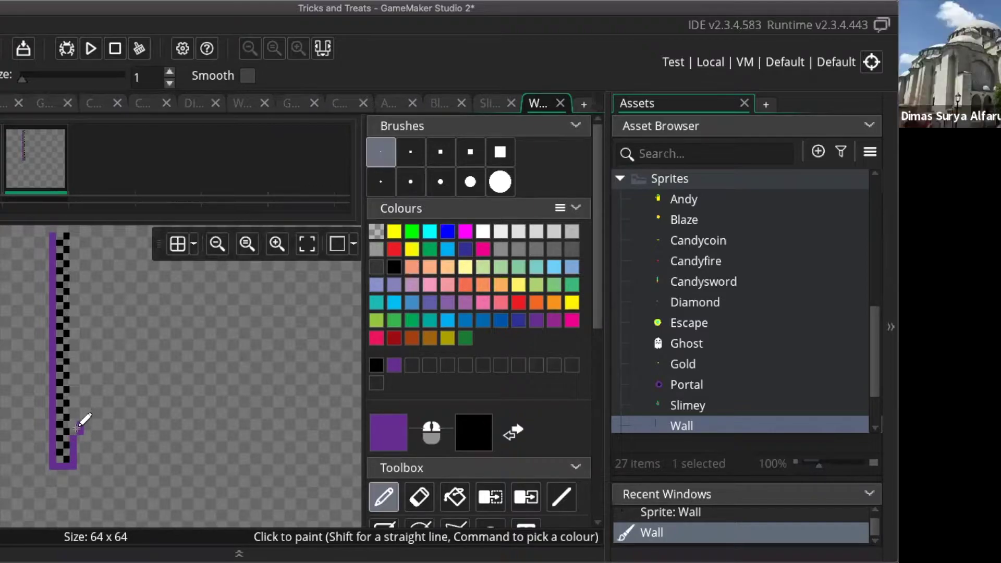
left_click_drag(75, 430, 75, 416)
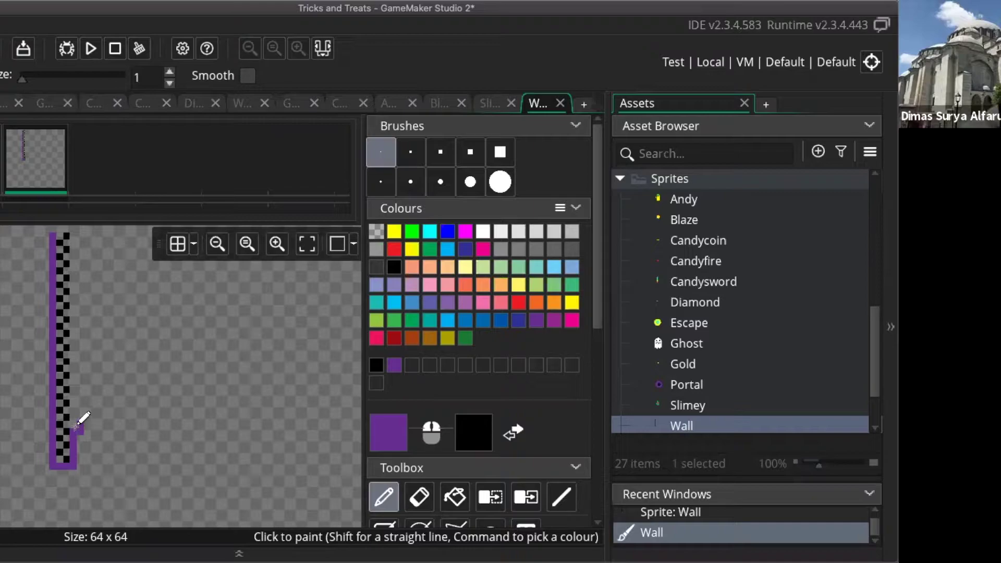
left_click(78, 394, "shift")
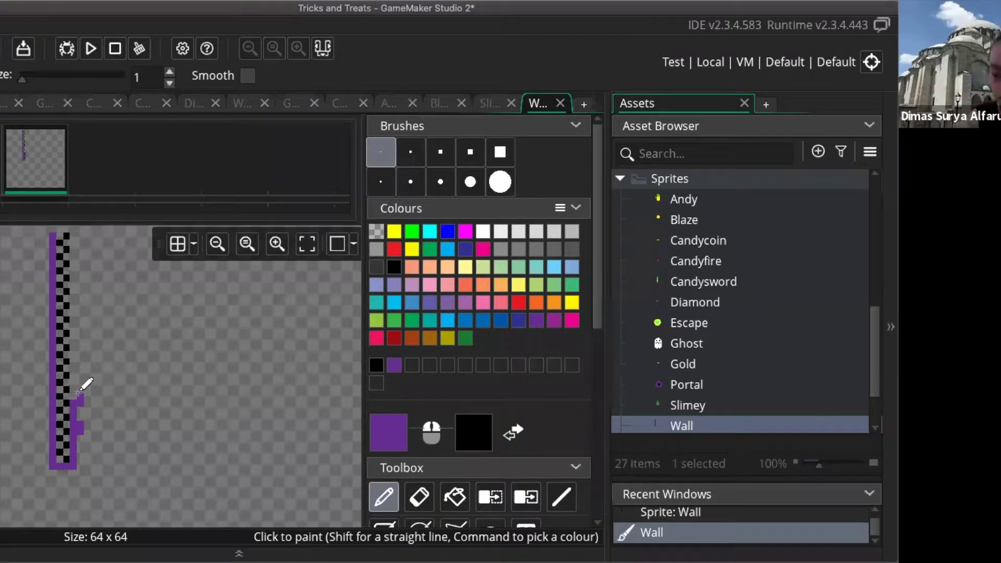
left_click(87, 401)
left_click(332, 451)
key("super+z")
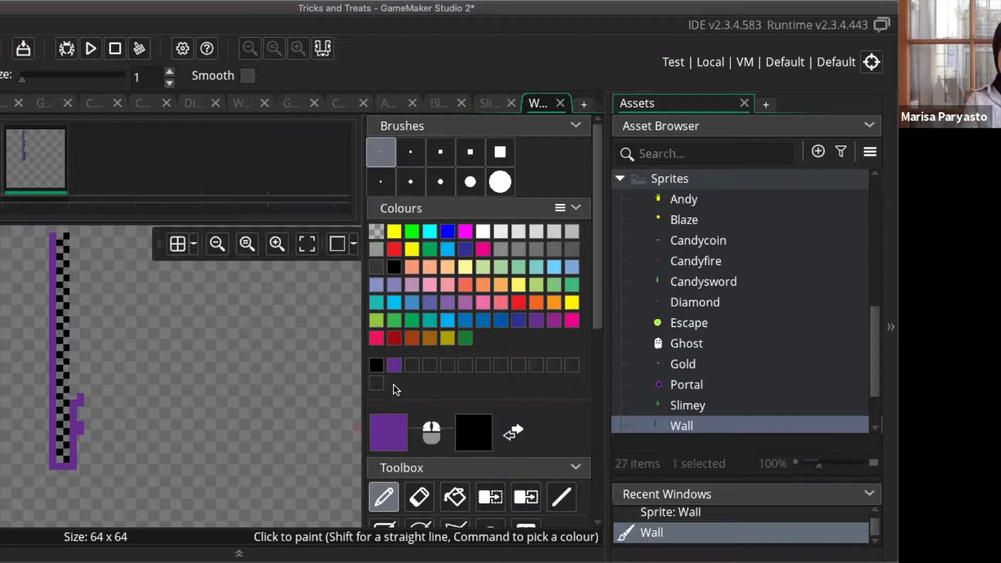
Erase the extra purple pixels sticking out of the lower right-hand border
left_click(422, 502)
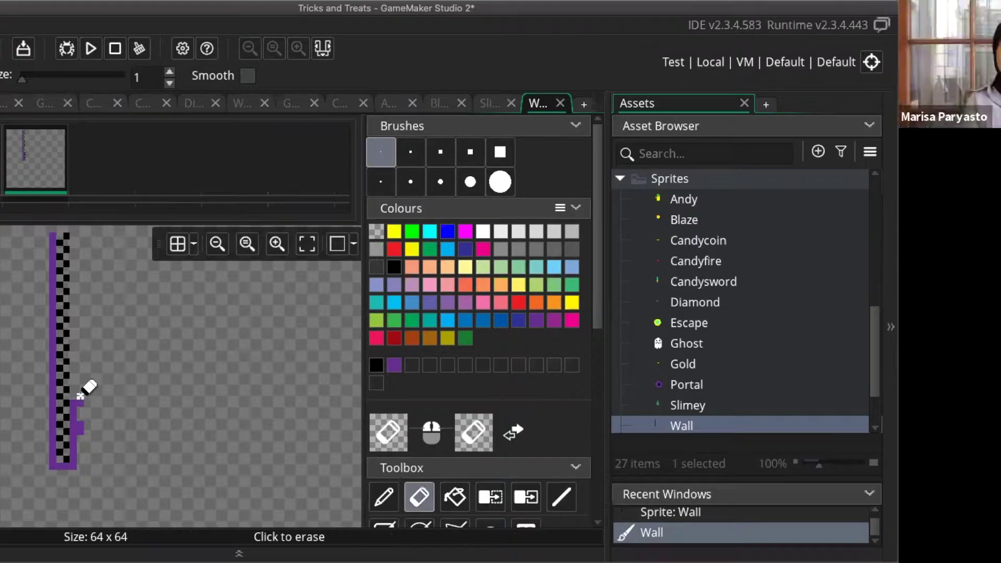
left_click_drag(81, 412, 81, 438)
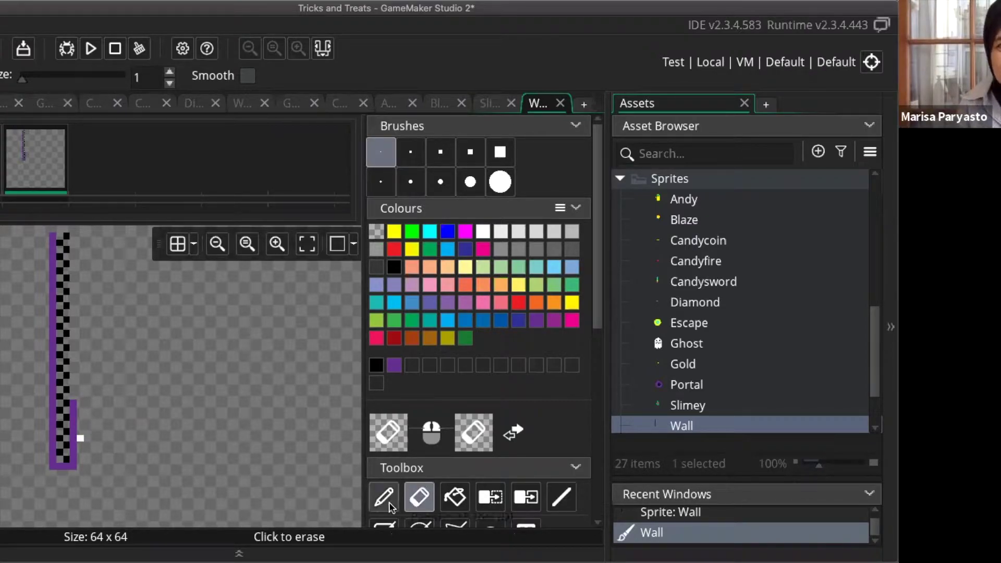
Pencil the purple top edge and the rest of the right-hand border to close the outline around the checkerboard
key("d")
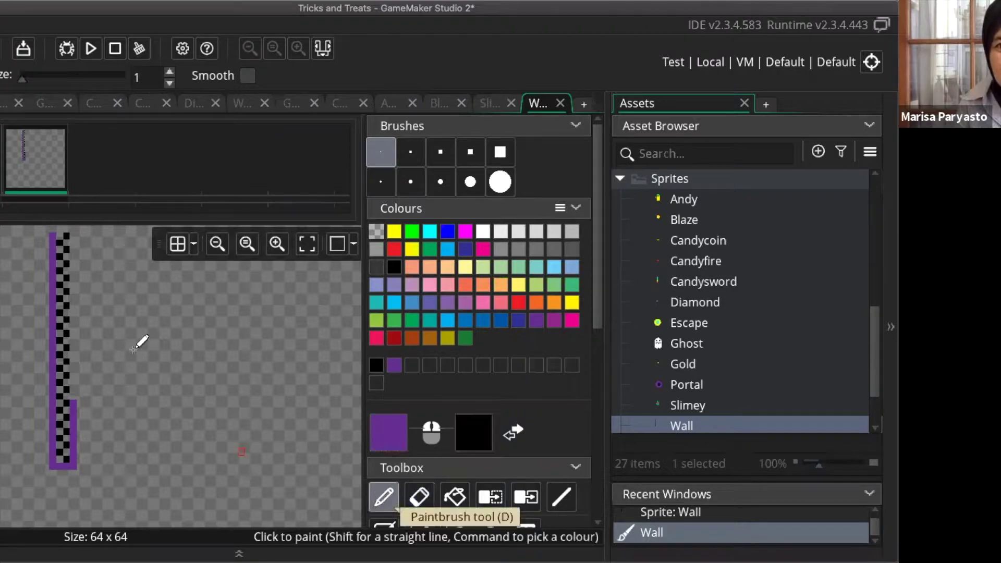
left_click(66, 229)
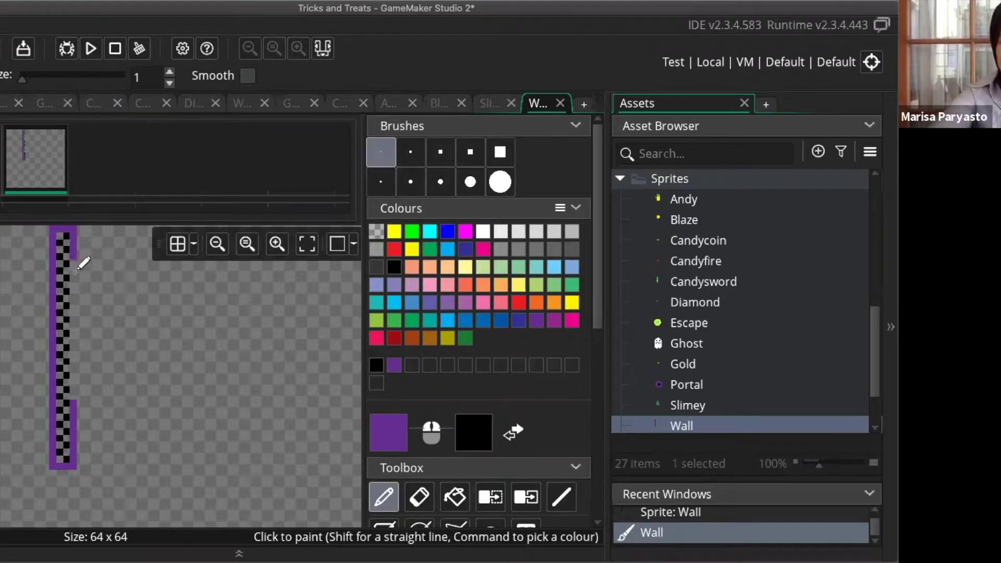
left_click_drag(80, 296, 79, 398)
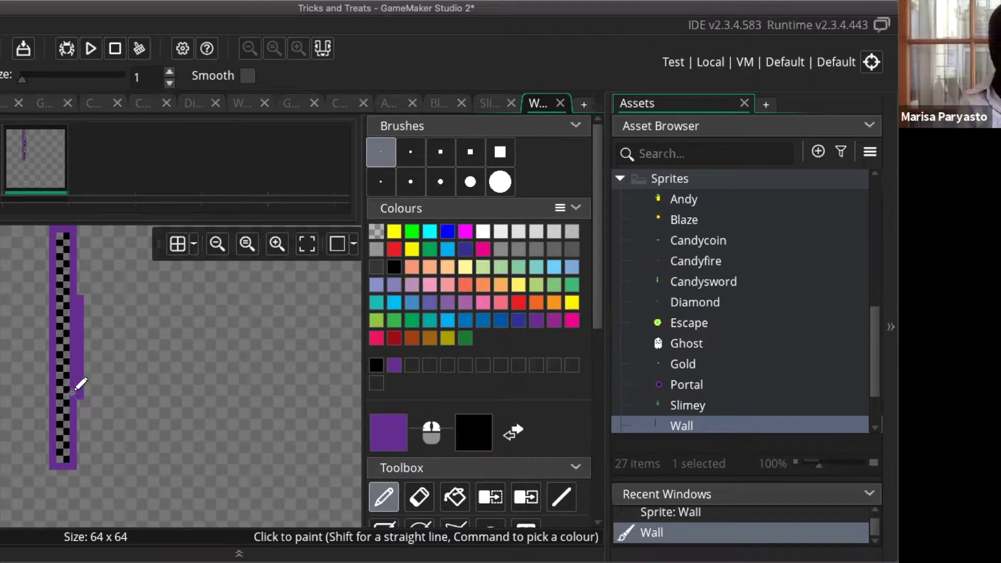
Erase the surplus purple column outside the right-hand border so the outline is one pixel wide
left_click(421, 496)
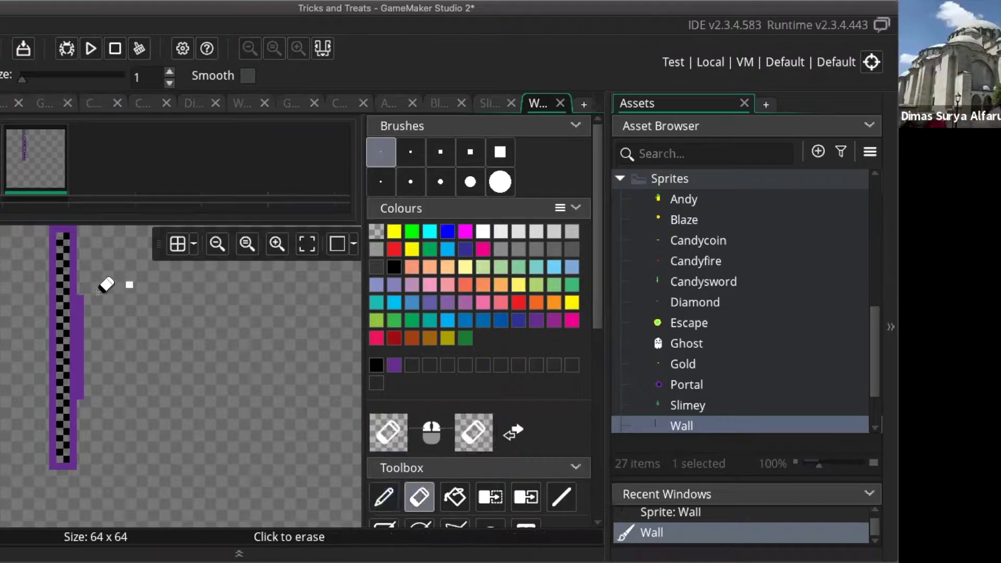
left_click_drag(82, 287, 90, 347)
left_click_drag(86, 404, 73, 409)
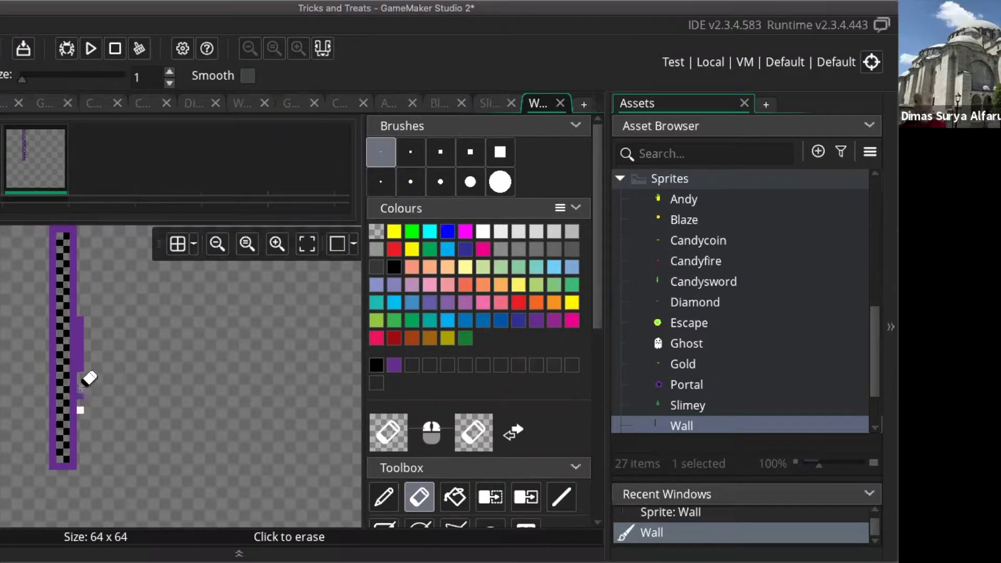
left_click_drag(81, 353, 81, 311)
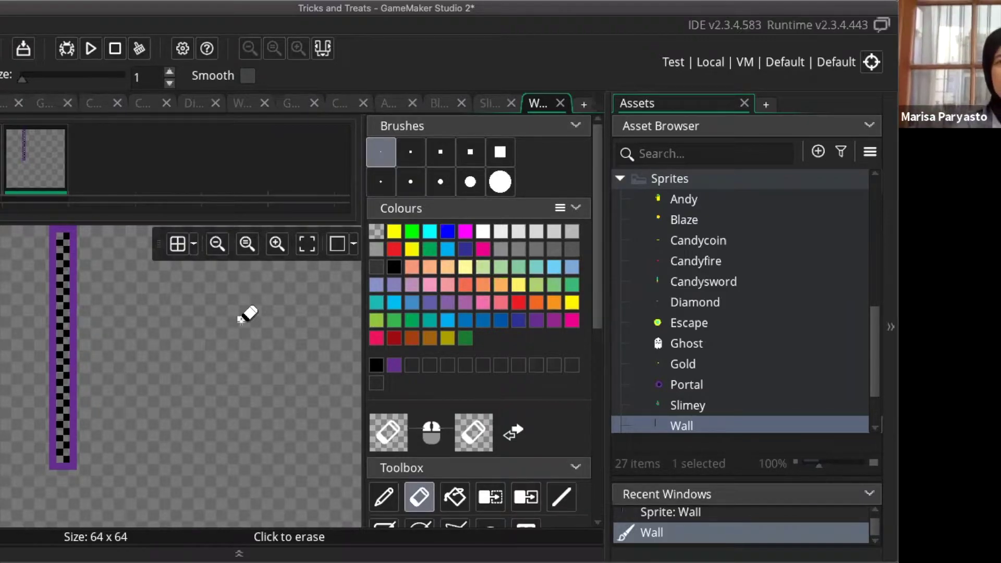
Fill the transparent gaps between the black checks with magenta-purple pixels using the pencil
left_click(383, 497)
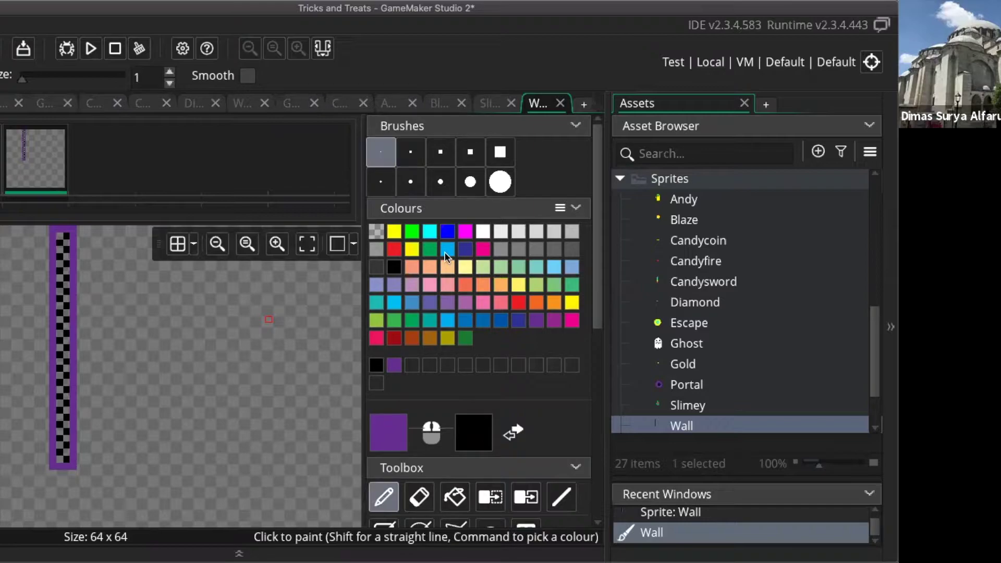
left_click(553, 320)
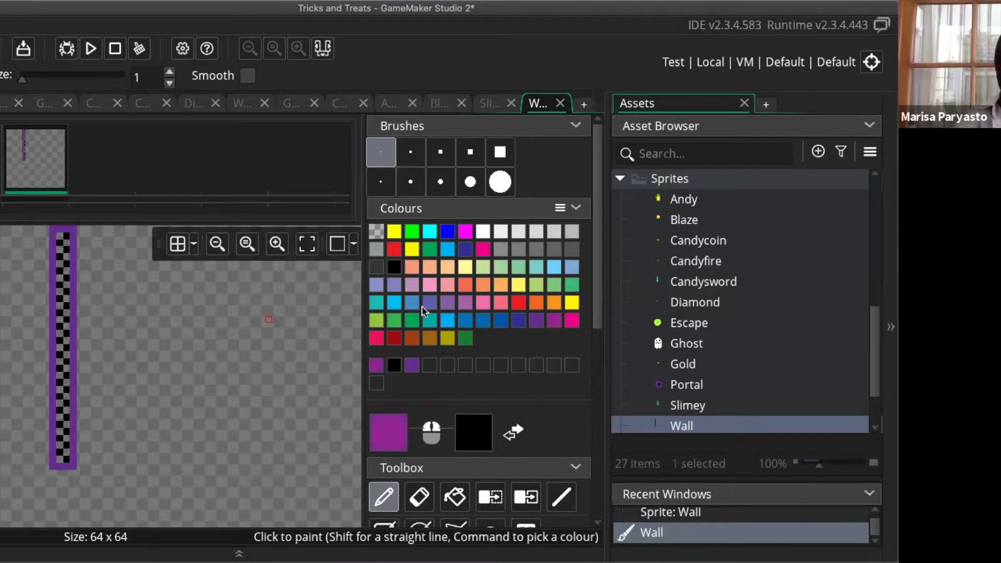
right_click(66, 237)
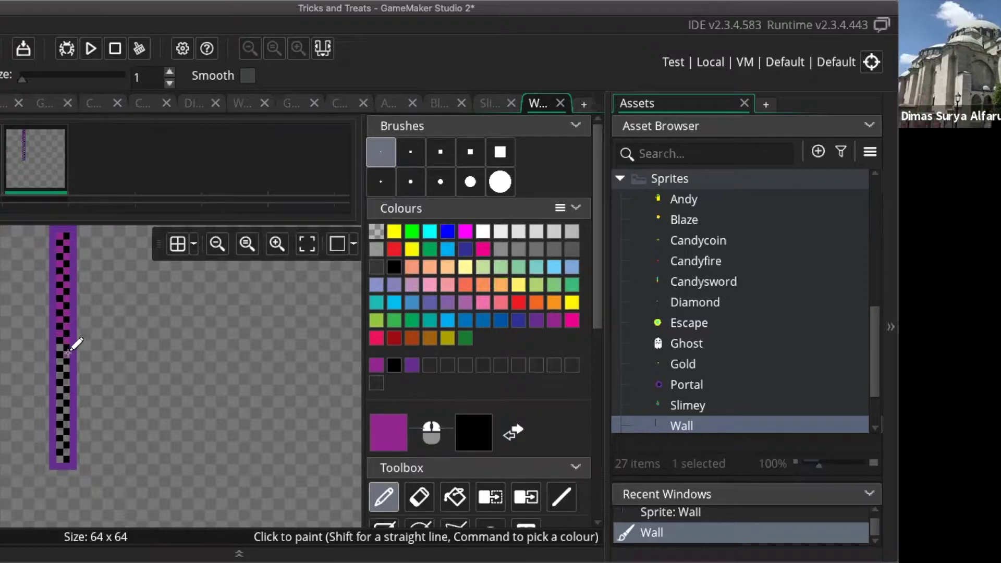
left_click_drag(68, 353, 59, 459)
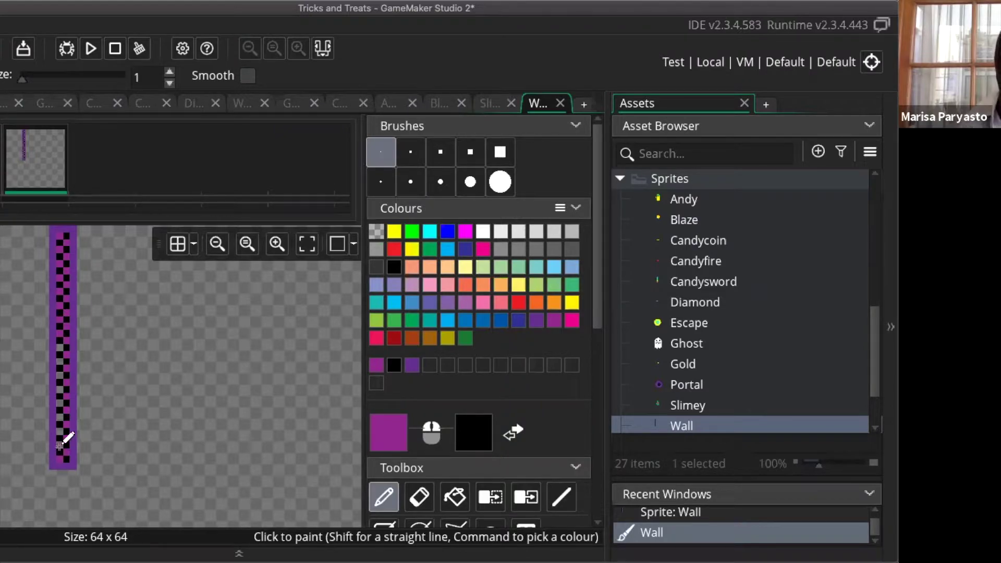
right_click(60, 416)
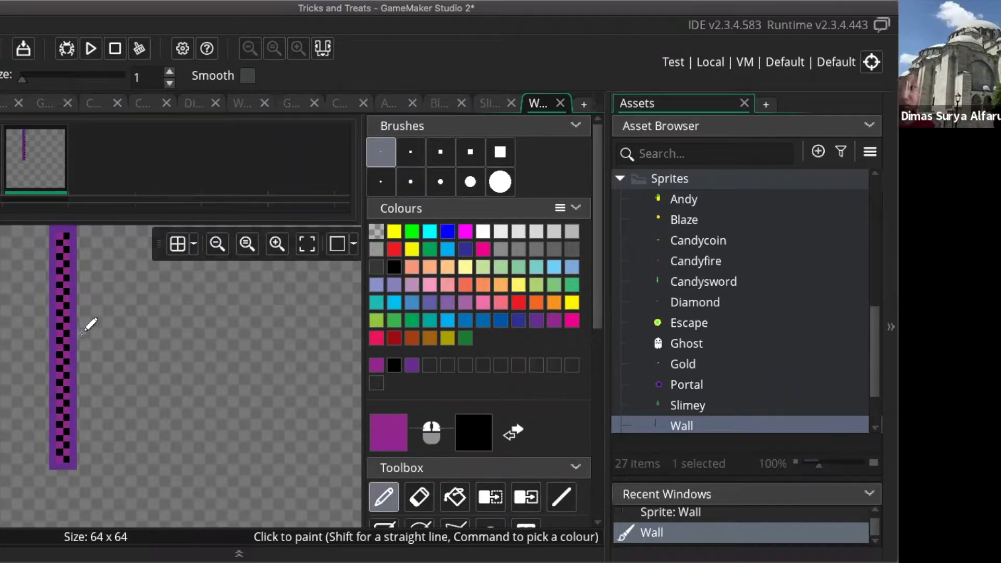
Create a new sprite in the Sprites group and accept its default name
left_click(703, 180)
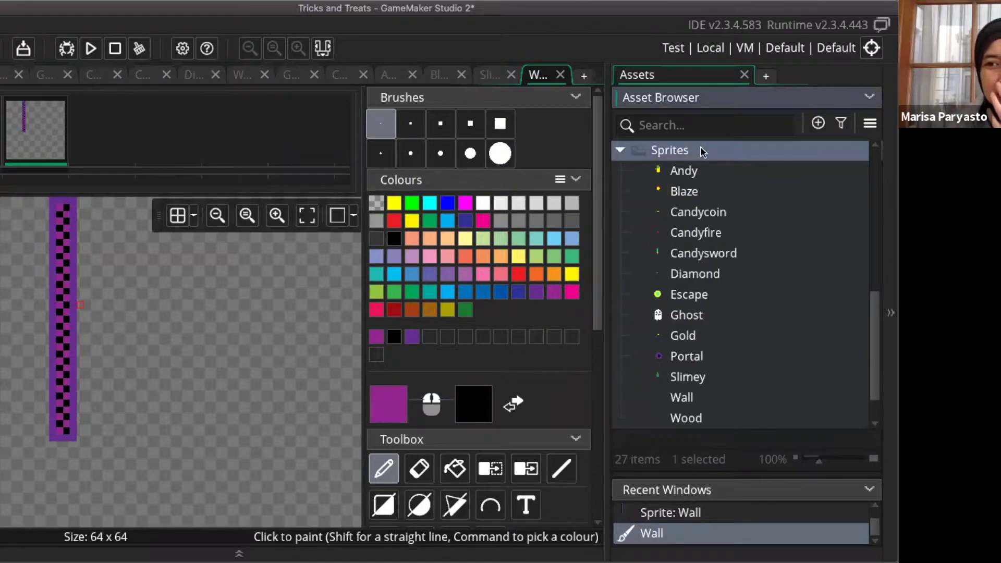
right_click(702, 151)
mouse_move(688, 154)
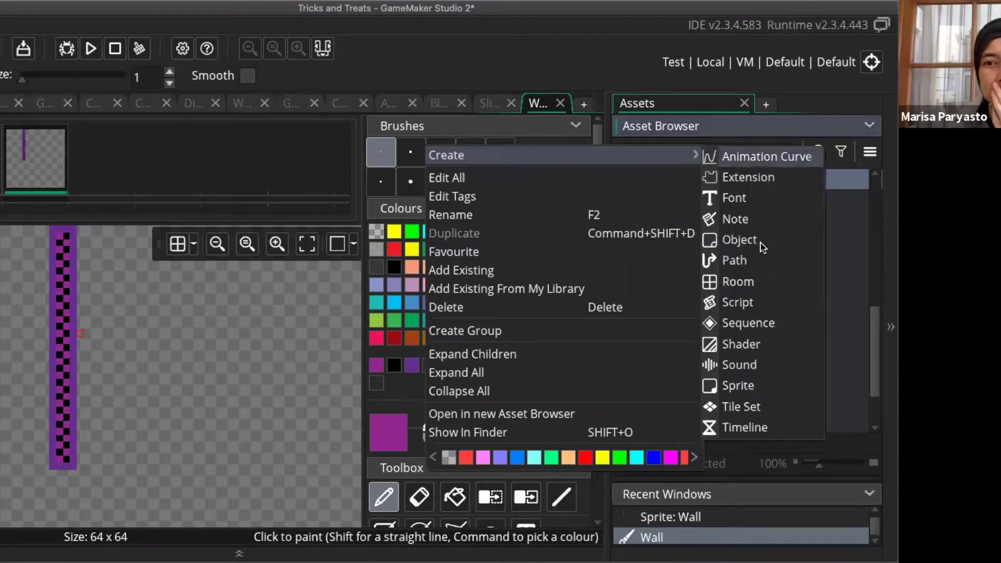
left_click(764, 391)
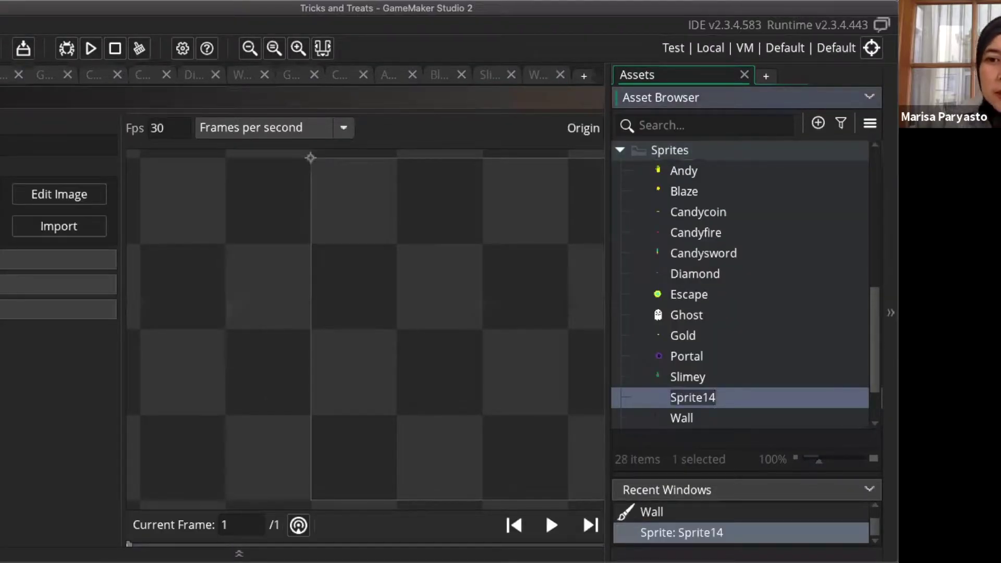
key("Return")
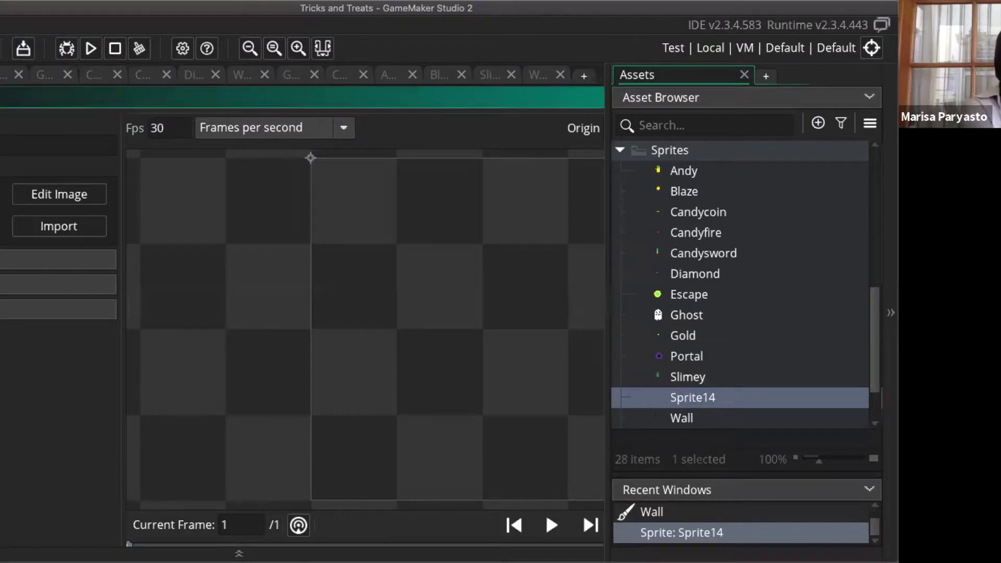
Rename the new sprite as Spike and open its image for editing
type("ssss")
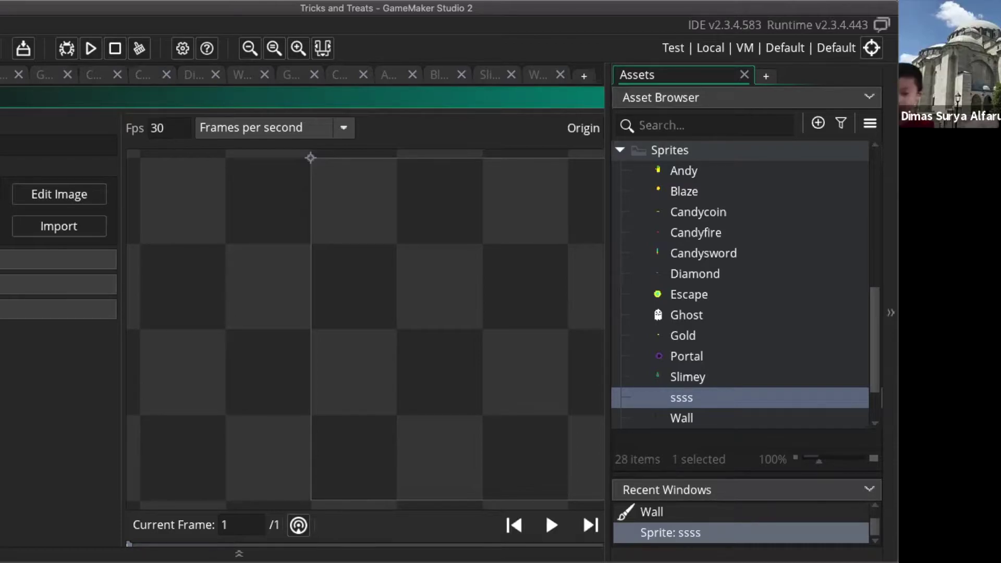
key("Return")
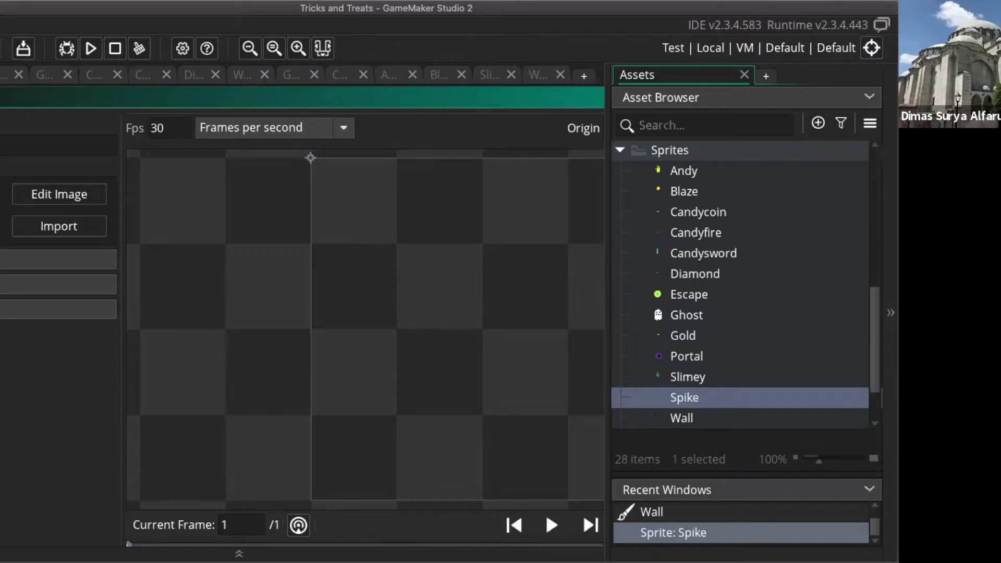
left_click(86, 194)
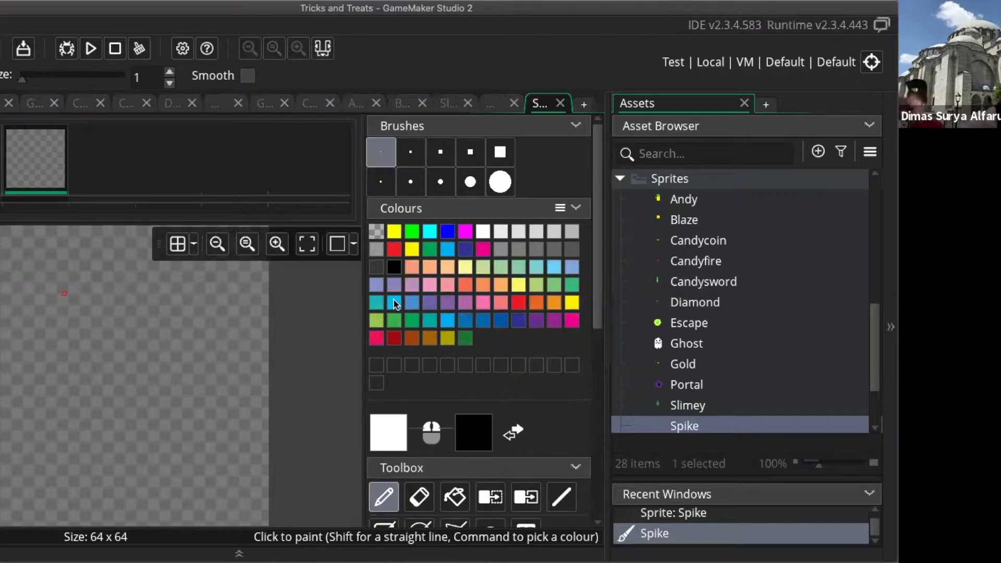
Pencil a light blue right-pointing arrowhead outline near the upper part of the Spike canvas
left_click(395, 304)
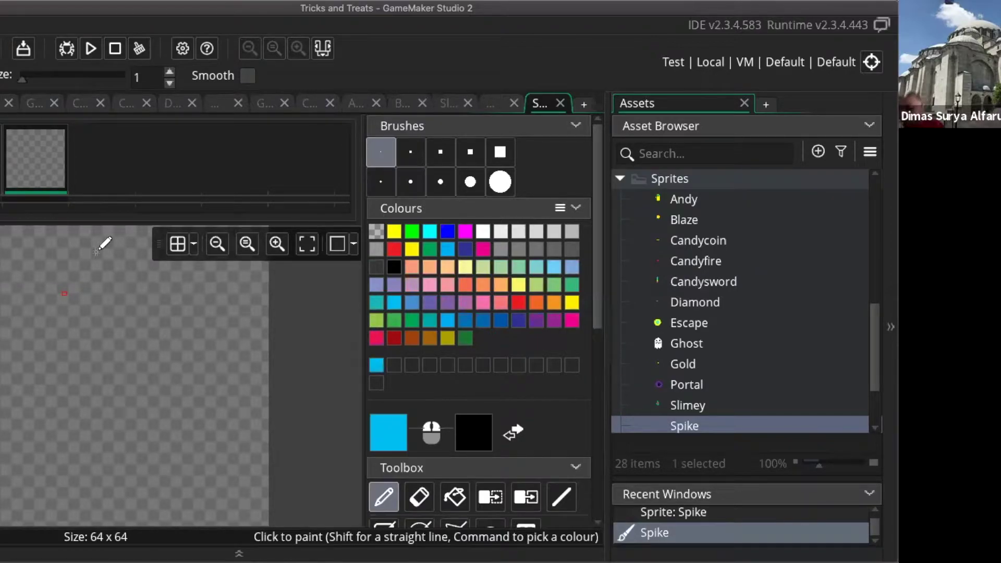
left_click(48, 238)
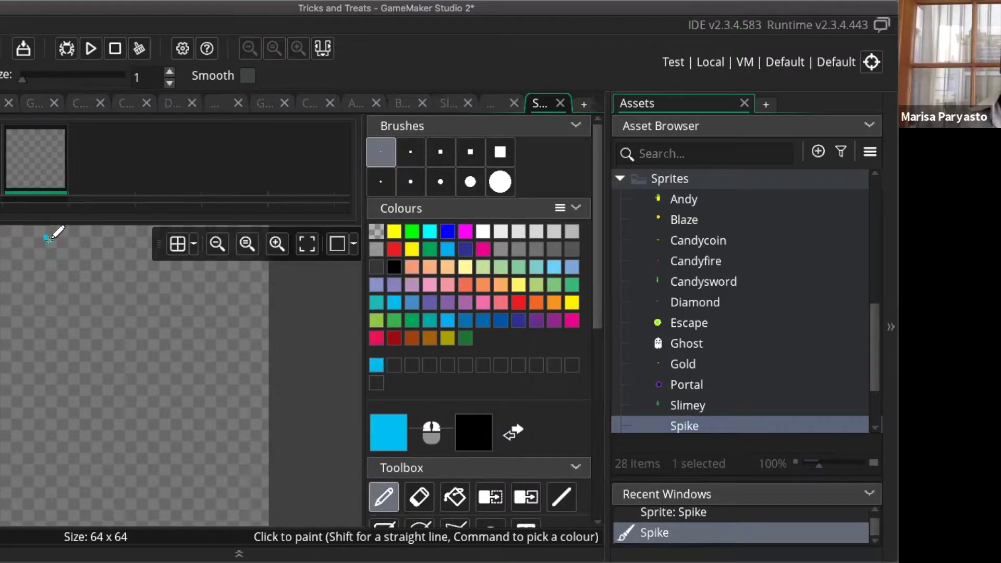
left_click_drag(48, 240, 54, 244)
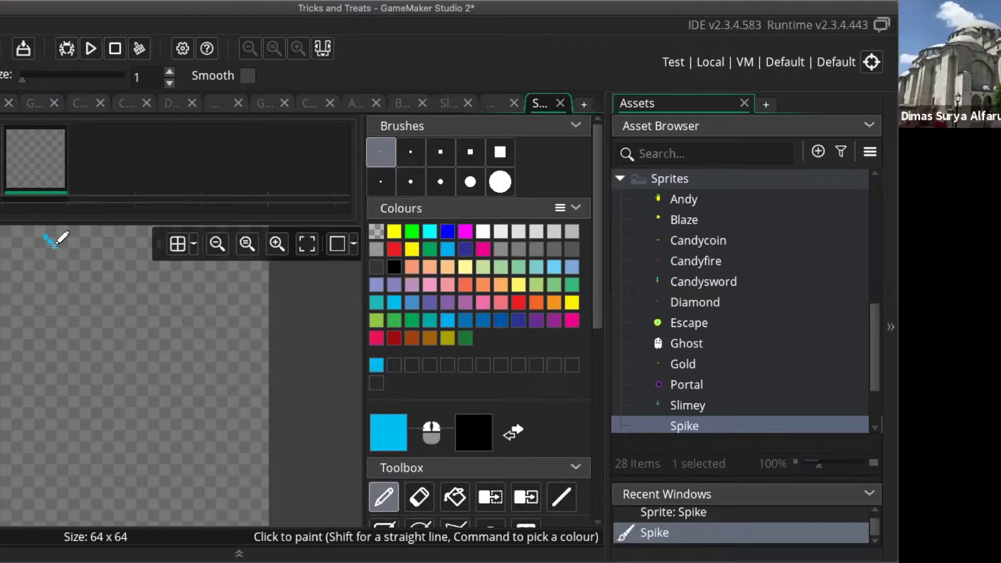
left_click_drag(54, 244, 46, 265)
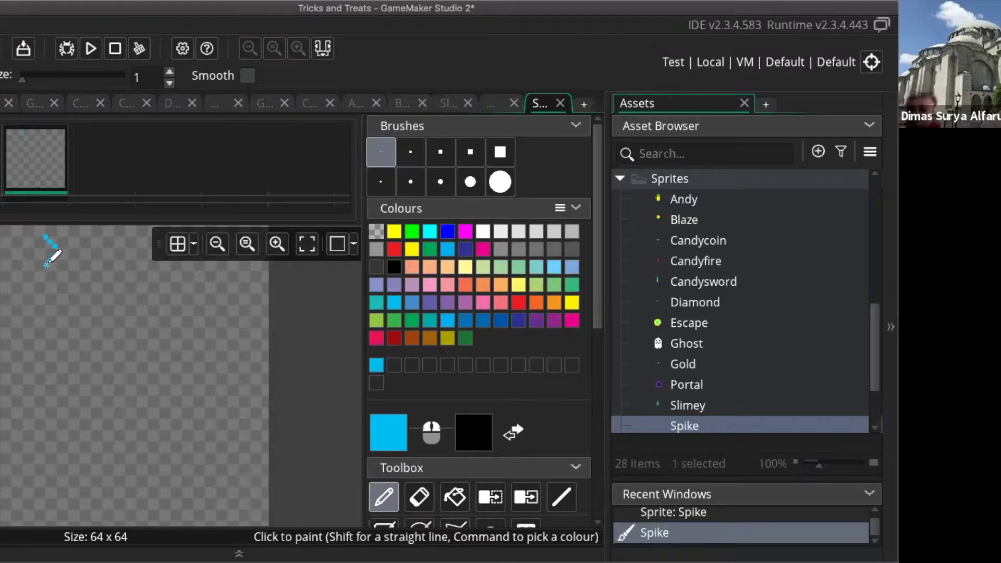
left_click_drag(46, 266, 29, 276)
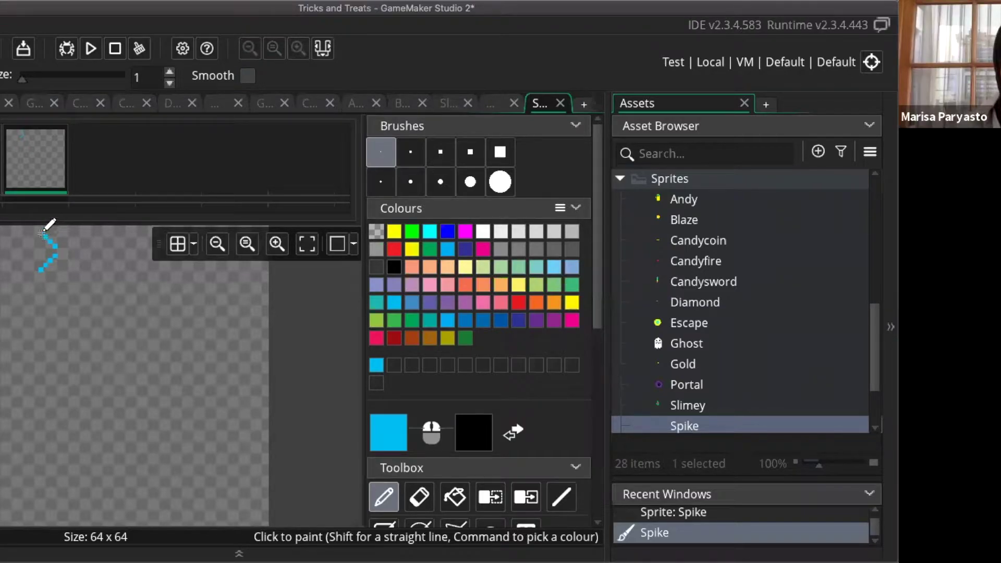
left_click(69, 242)
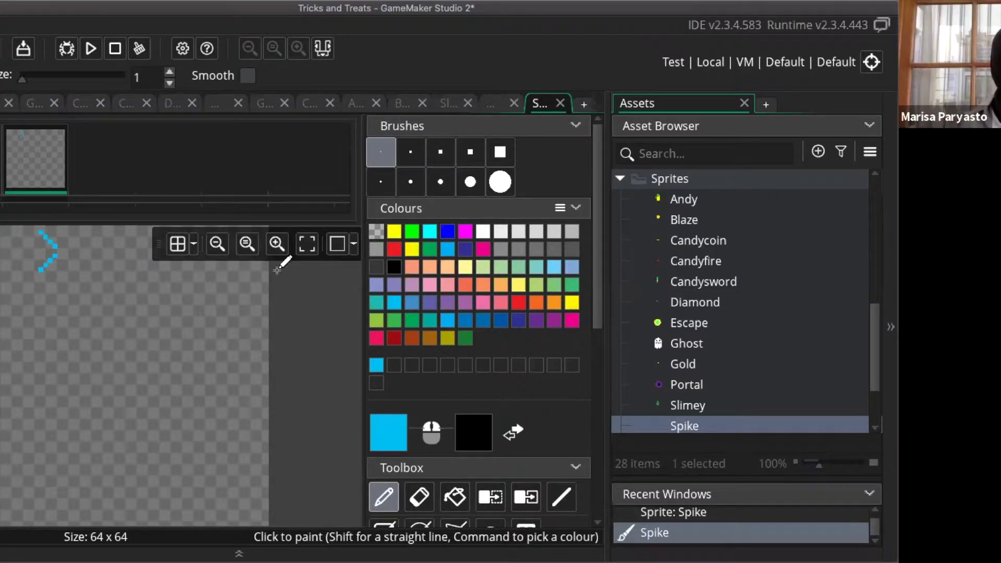
Add a red pixel at the tip of the blue arrowhead
left_click(394, 249)
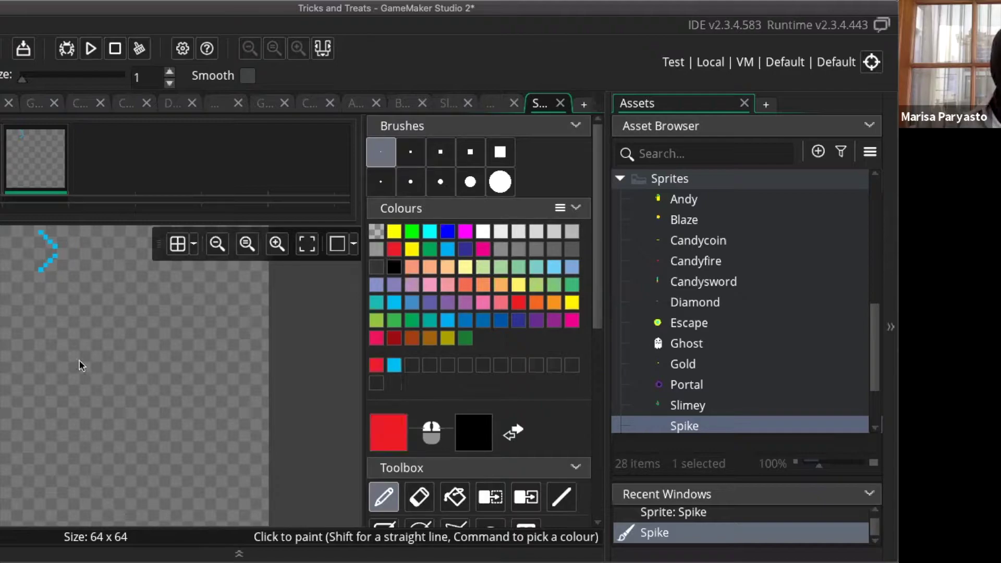
left_click(60, 251)
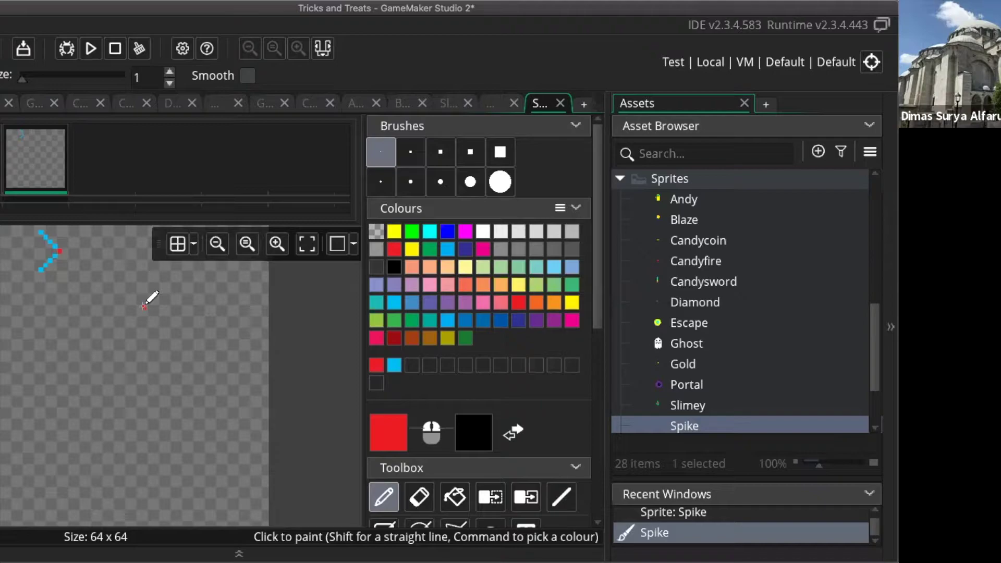
left_click(144, 307)
Sample the arrowhead's light blue, close its open side and fill the interior to make a solid triangle
left_click(41, 234, "super")
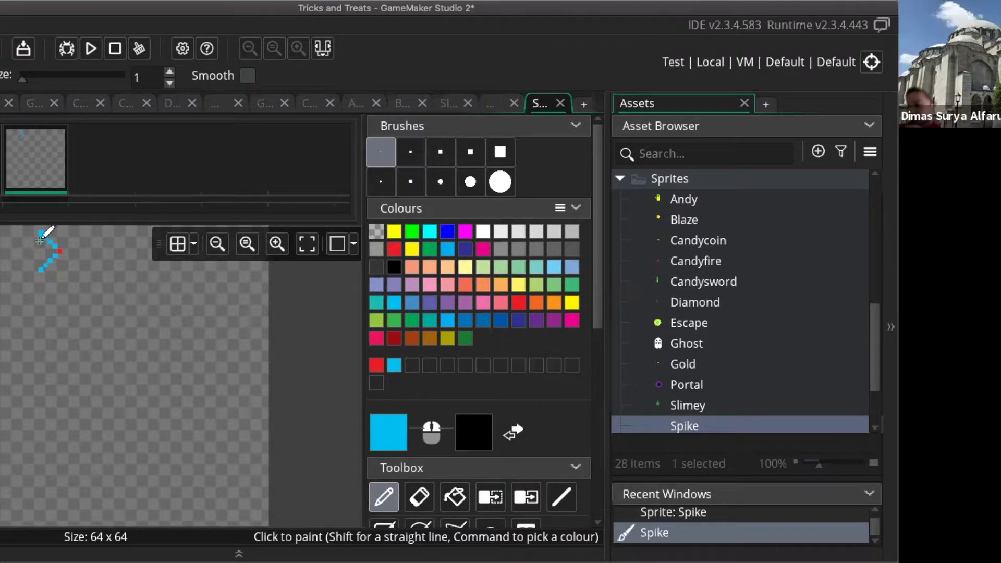
left_click_drag(40, 233, 39, 269)
left_click(32, 373)
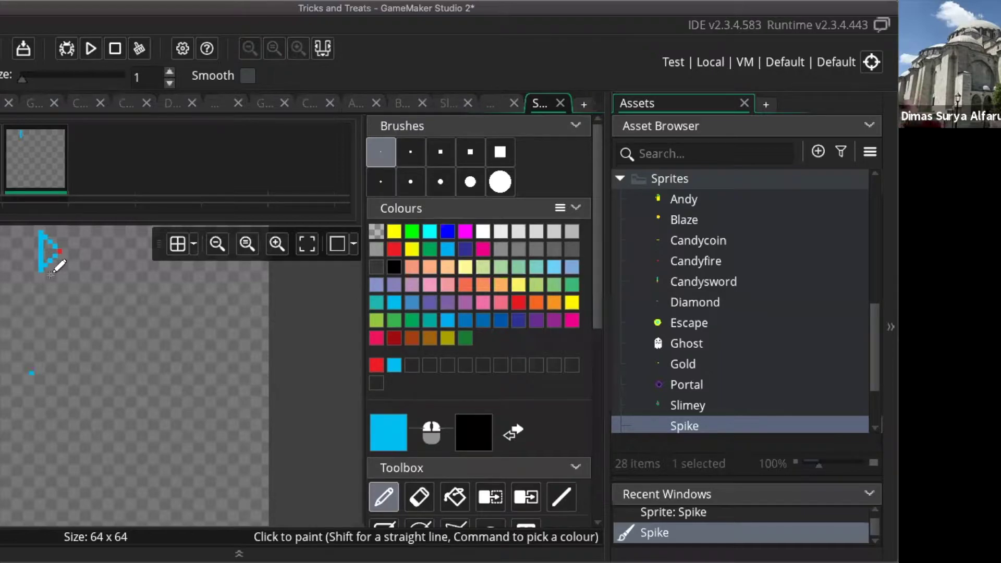
key("ctrl+z")
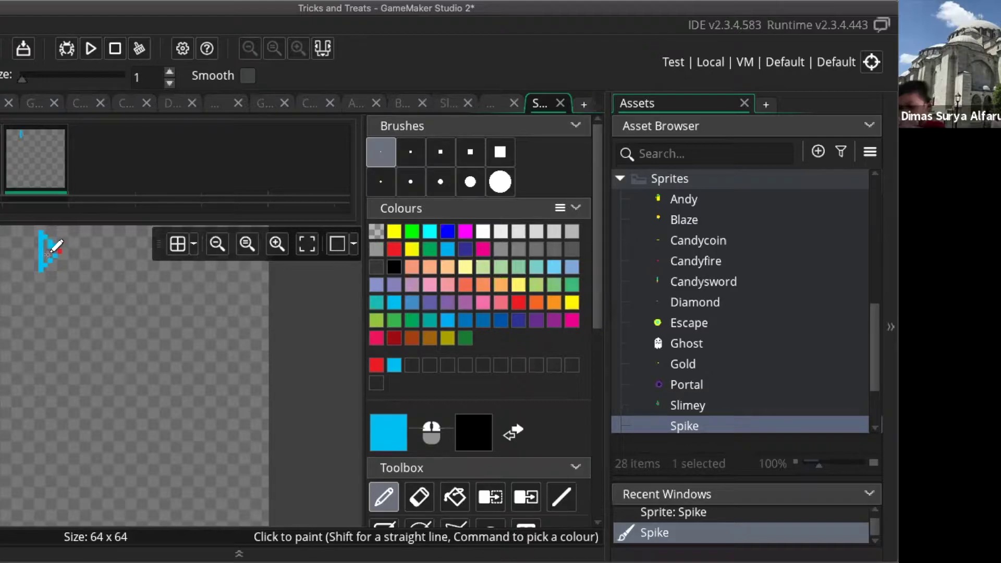
left_click_drag(46, 241, 48, 256)
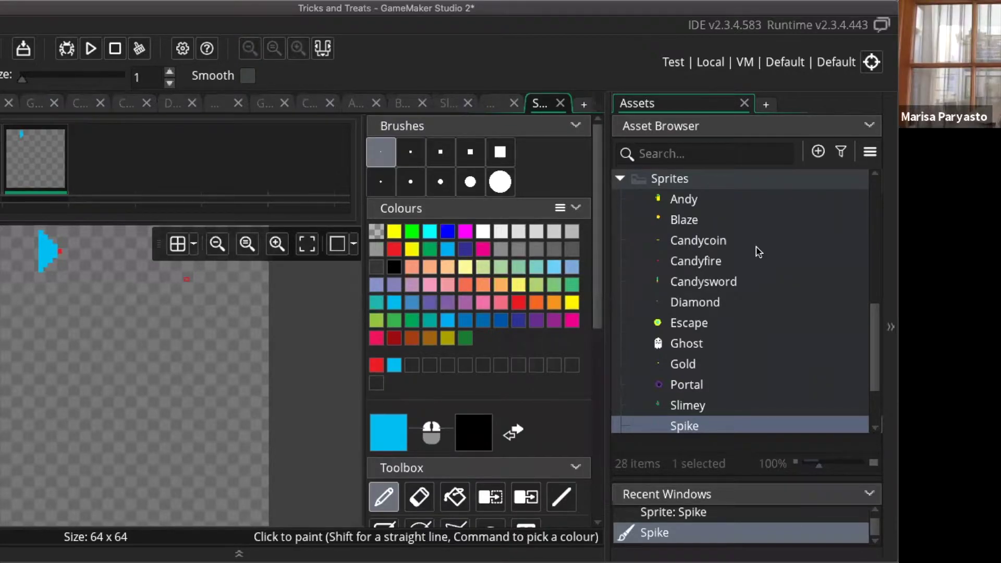
Look through the project's asset groups and the list of sprites
scroll(758, 252, "up", 3)
scroll(758, 252, "up", 3)
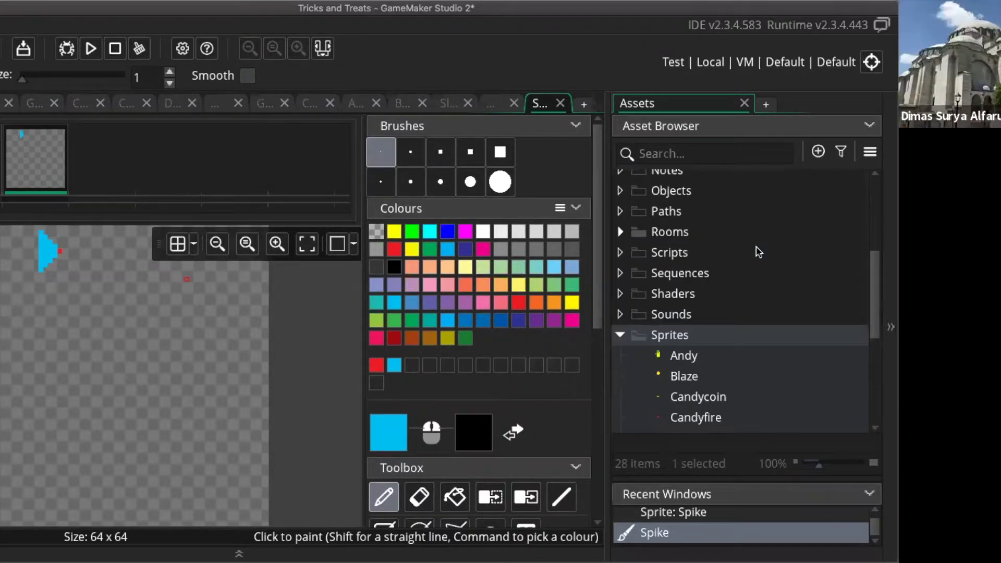
scroll(758, 251, "up", 6)
scroll(758, 252, "down", 4)
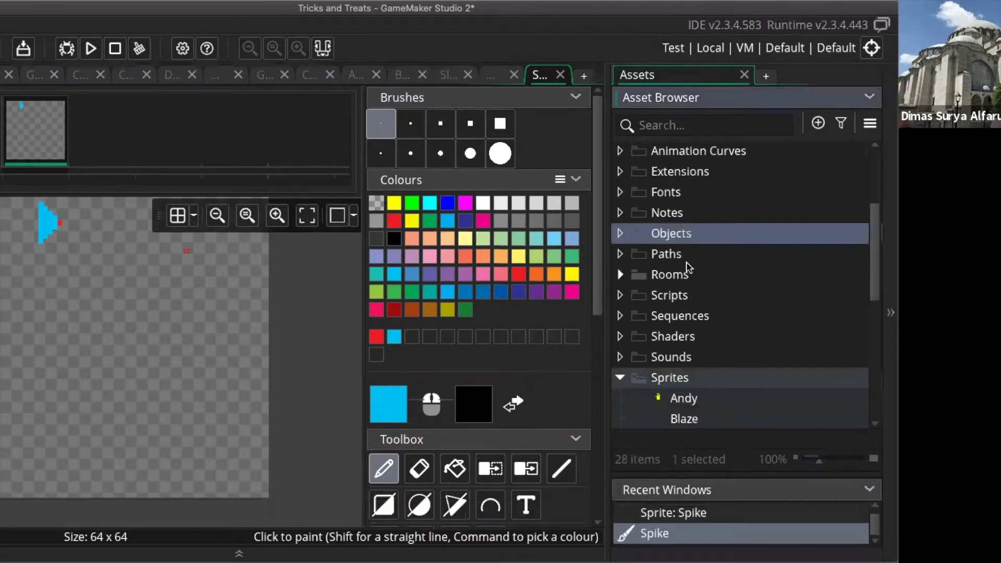
left_click(685, 262)
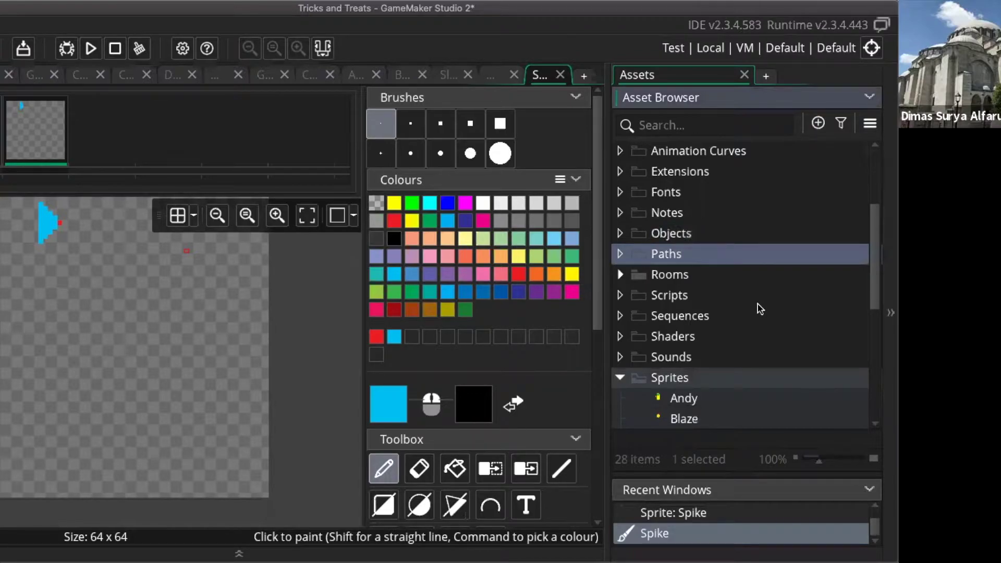
scroll(759, 309, "down", 5)
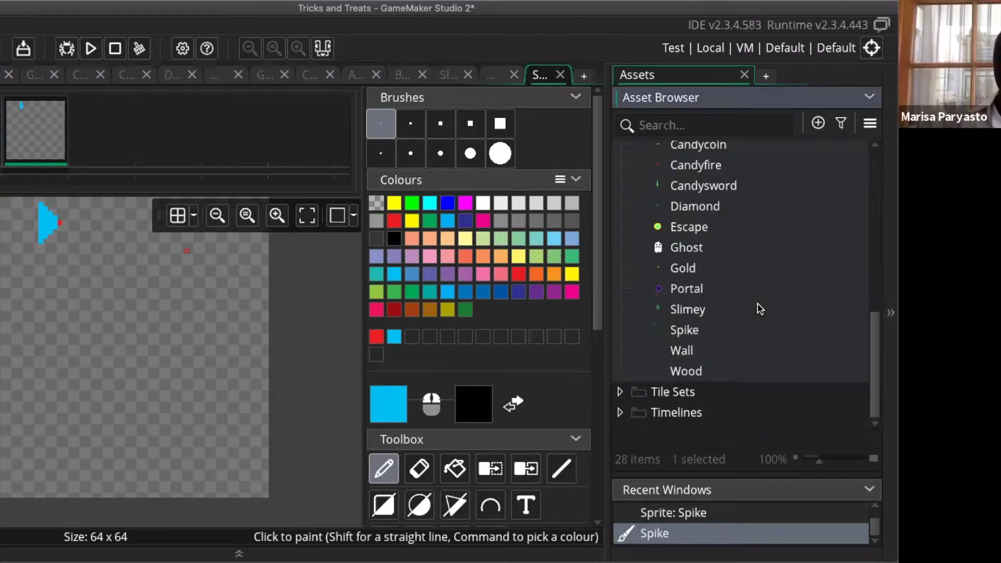
scroll(759, 309, "up", 5)
scroll(759, 308, "up", 1)
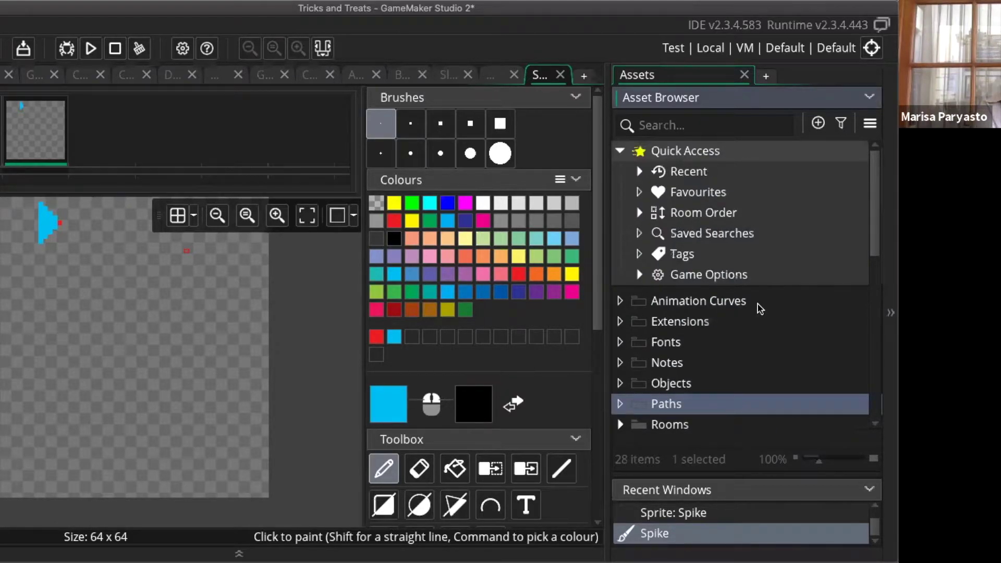
scroll(759, 308, "down", 8)
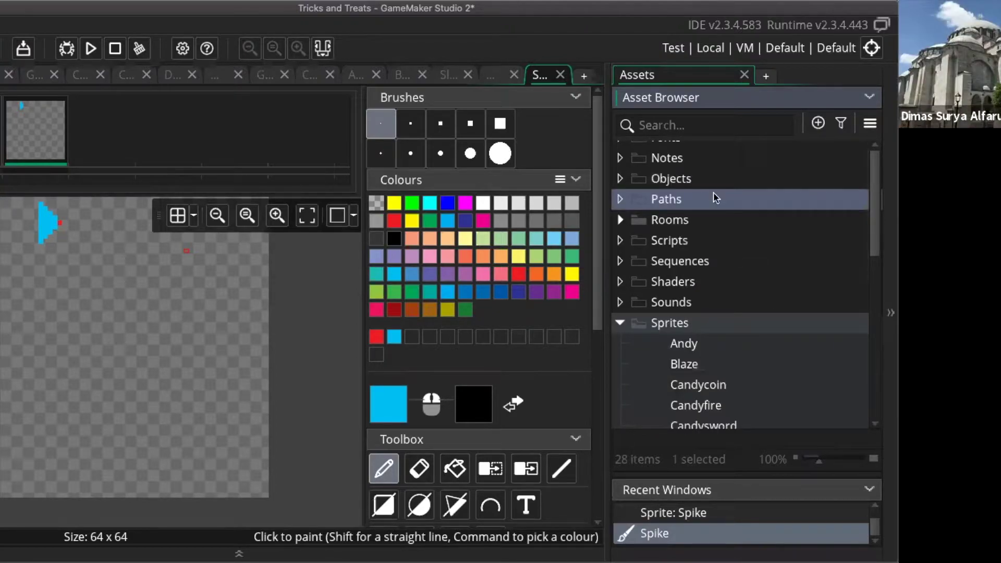
scroll(714, 193, "down", 4)
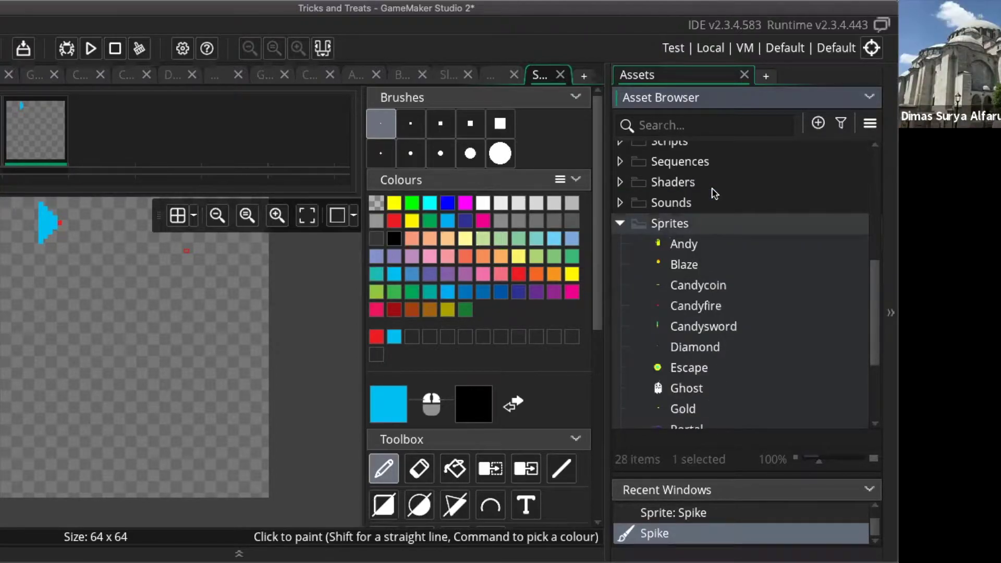
Create a new object in the Objects group and accept its default name
scroll(714, 193, "up", 5)
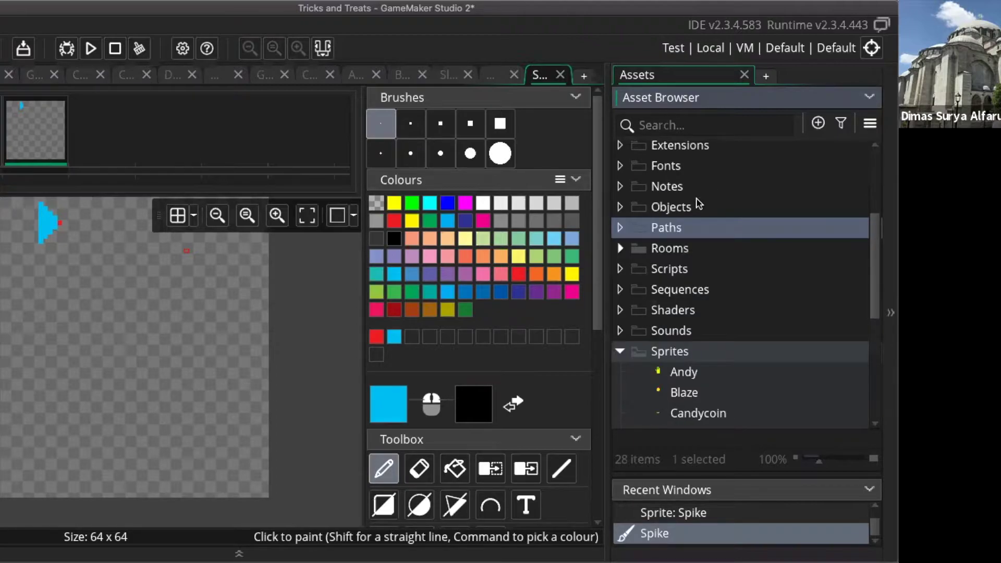
left_click(705, 207)
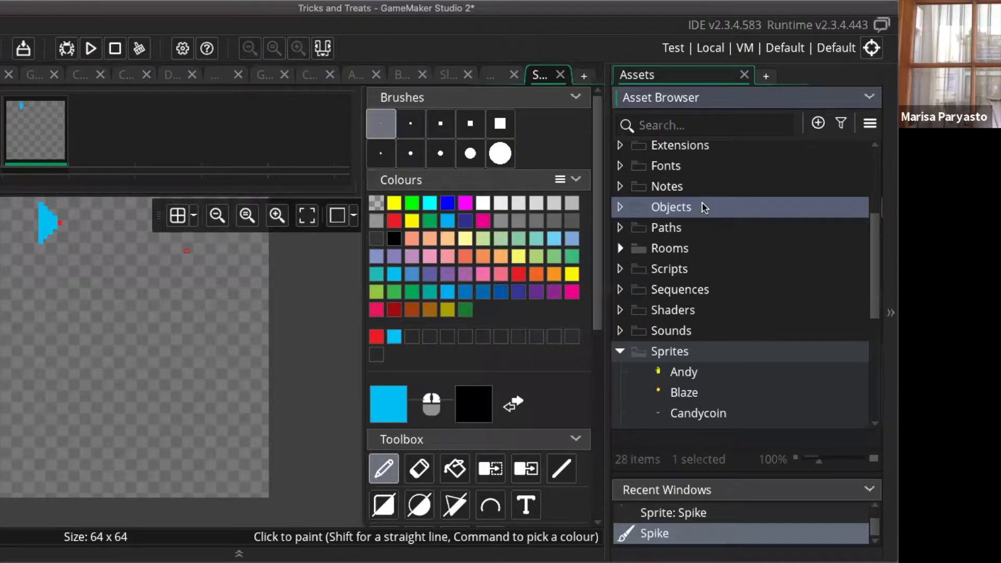
right_click(703, 206)
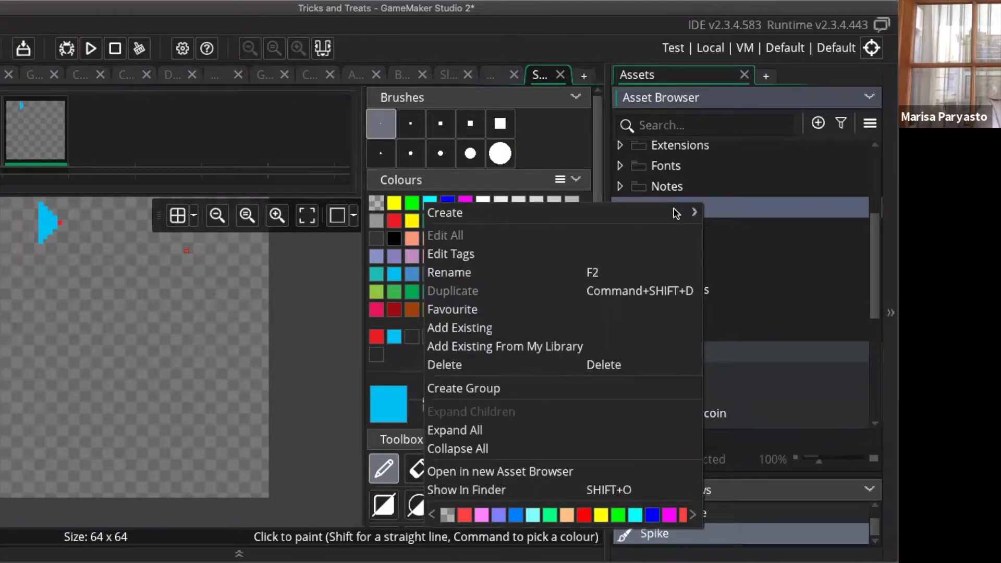
mouse_move(675, 213)
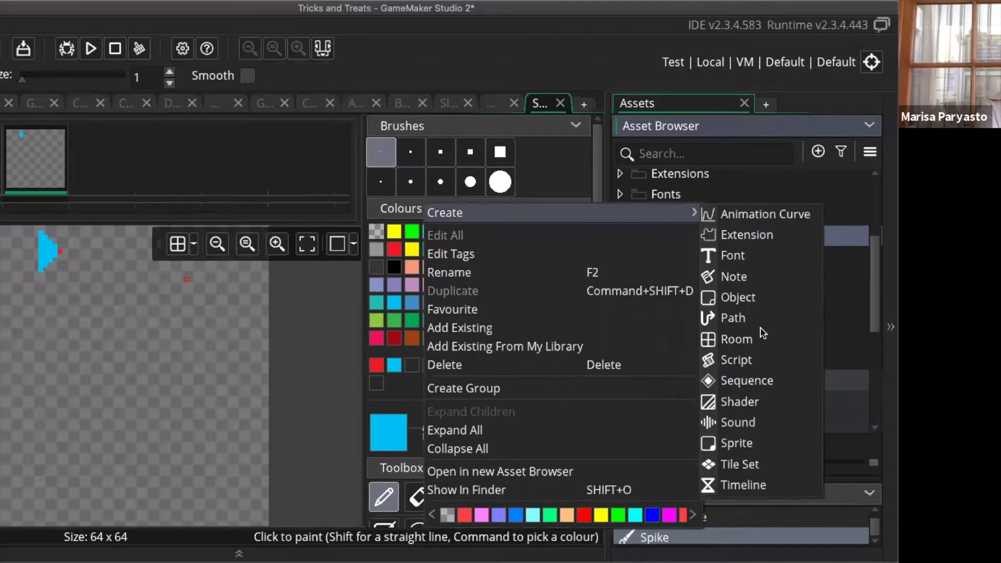
left_click(753, 302)
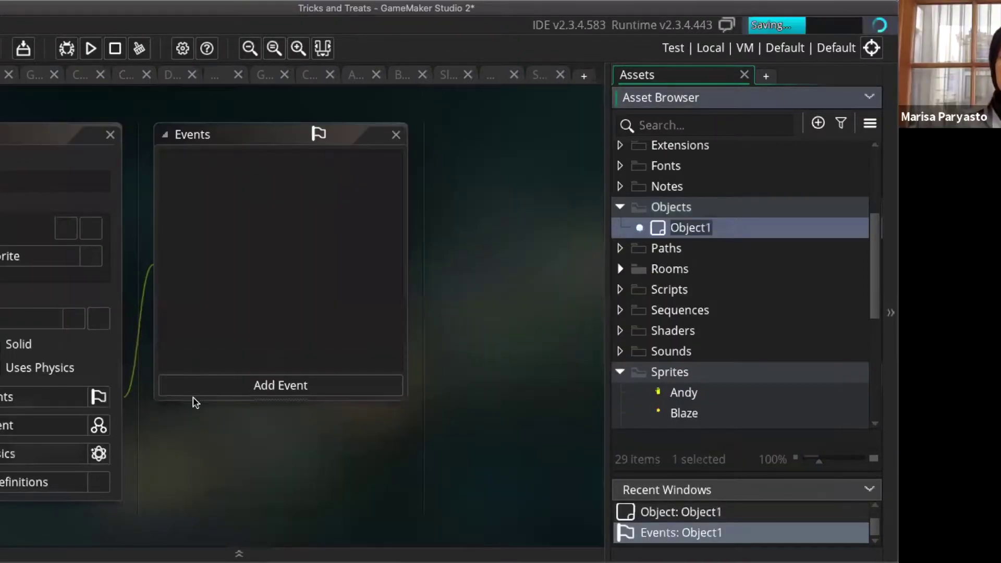
key("Return")
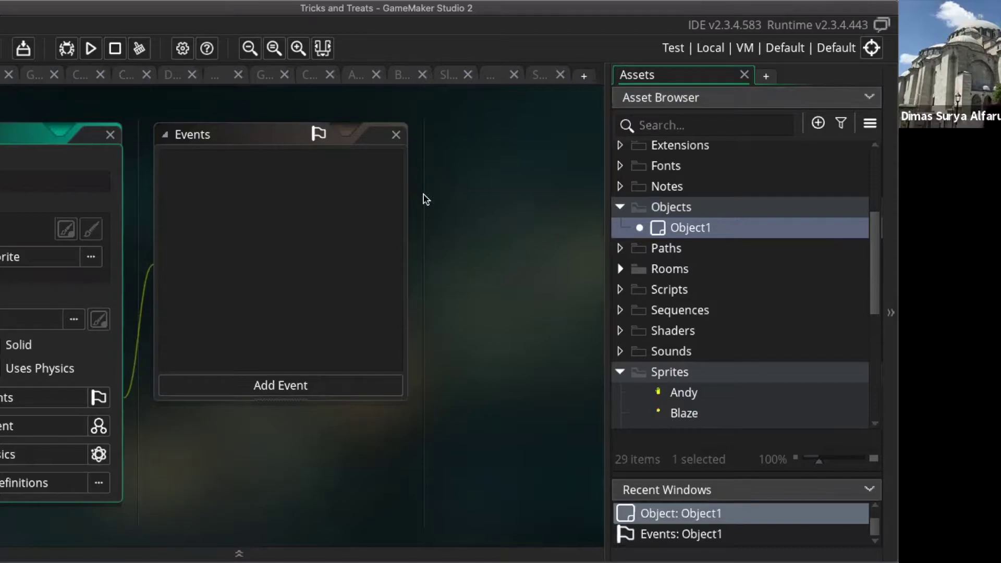
Rename the new object as ObjAndy and assign the Andy sprite to it
scroll(761, 335, "down", 5)
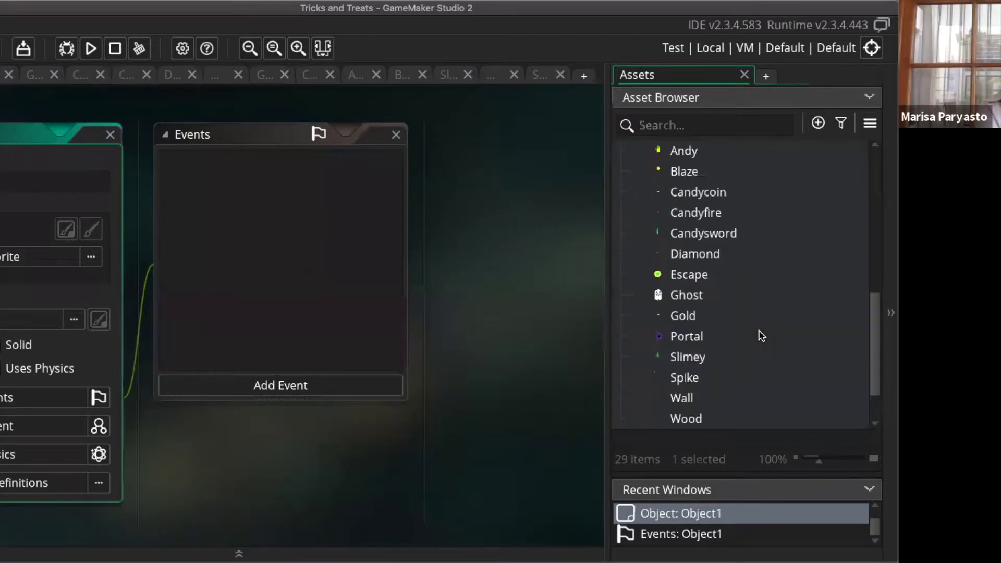
scroll(760, 335, "up", 1)
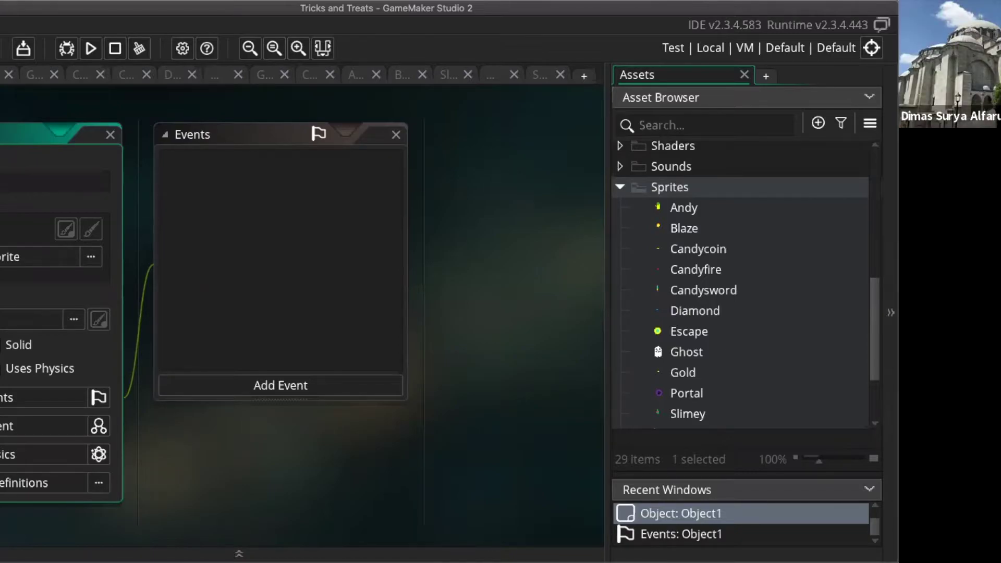
left_click(29, 257)
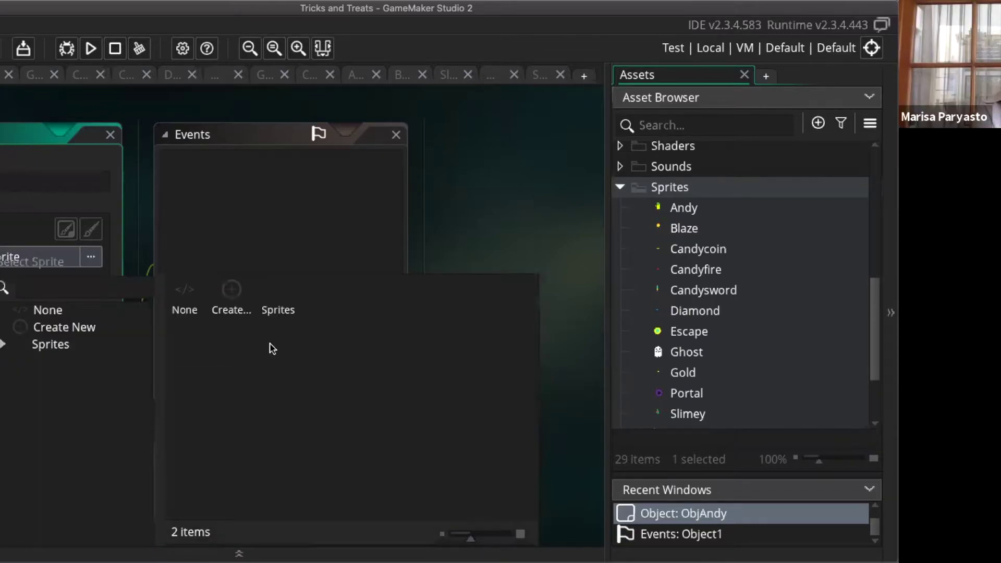
double_click(280, 298)
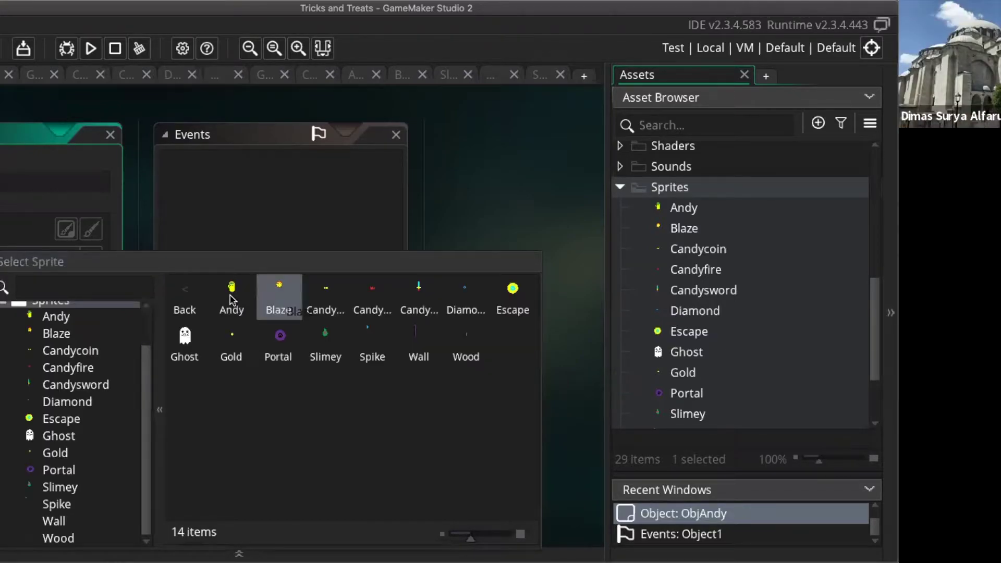
left_click(231, 300)
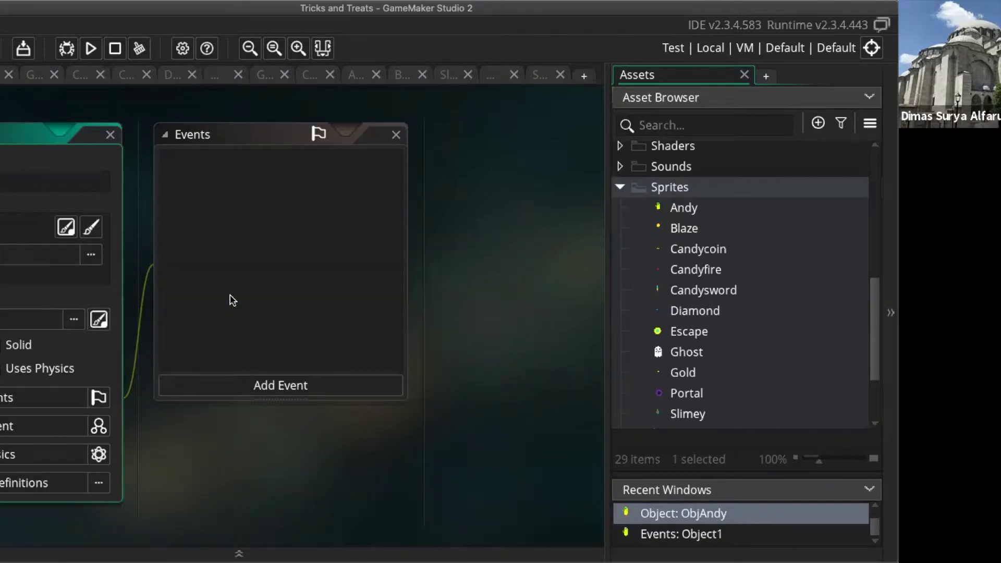
left_click(281, 386)
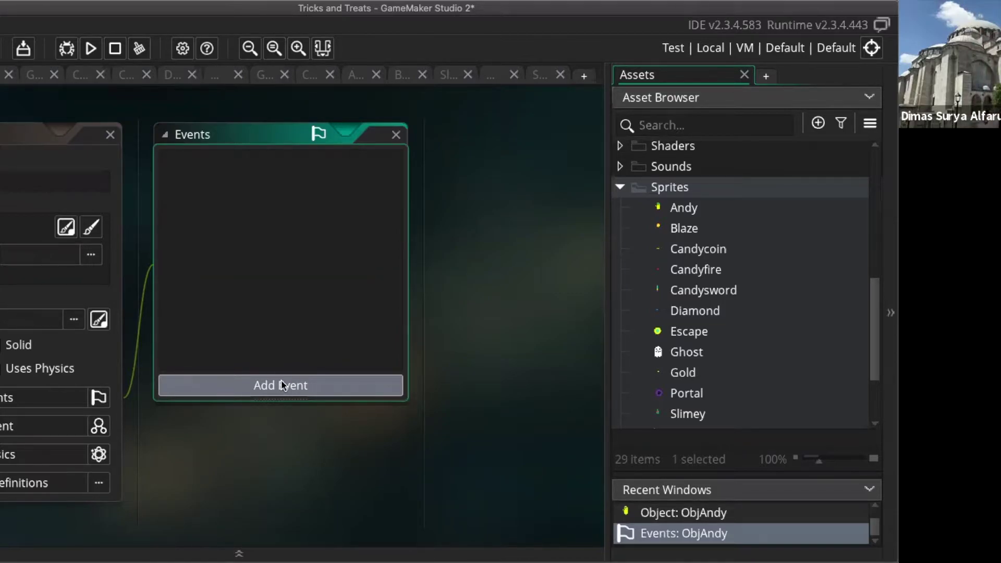
left_click(281, 384)
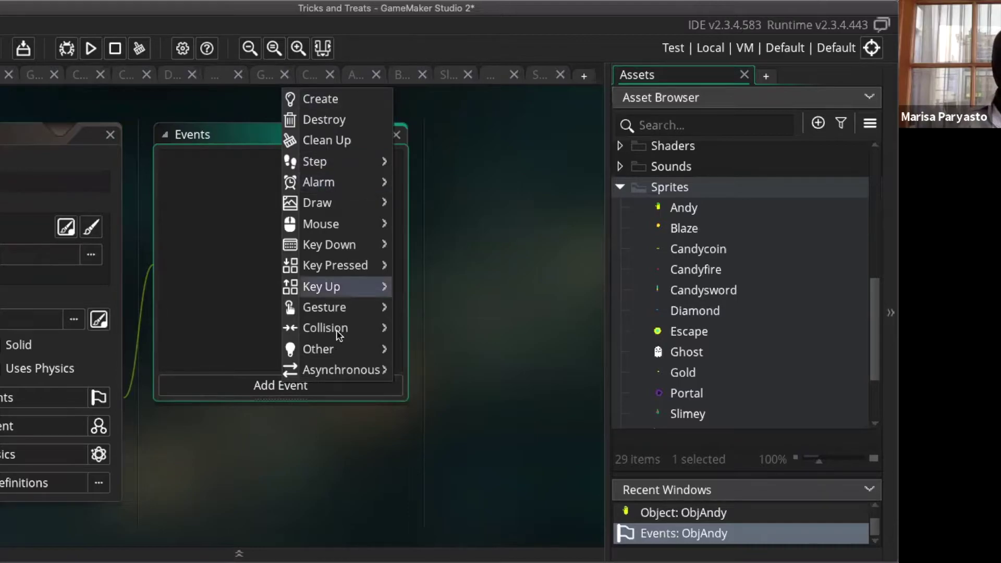
mouse_move(339, 333)
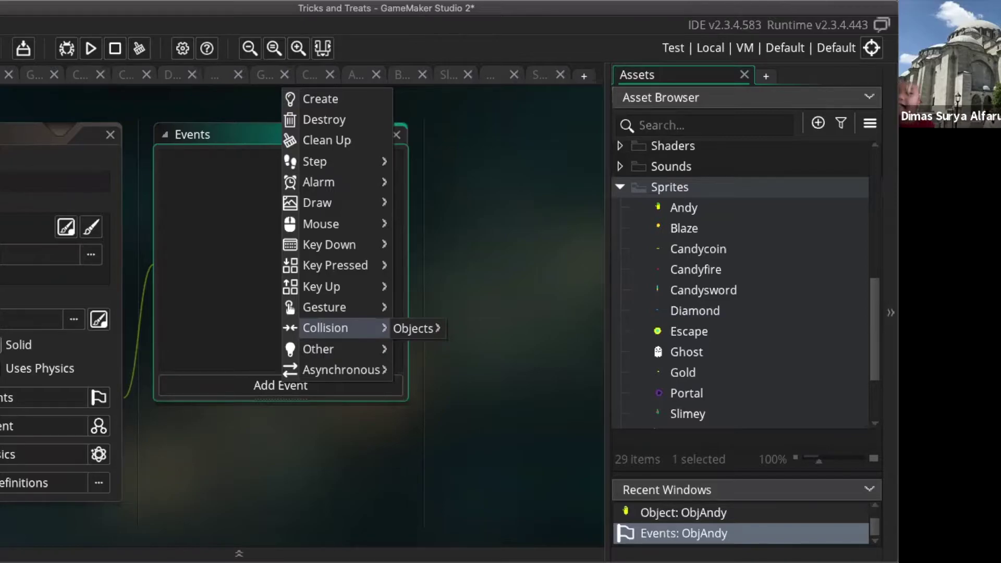
left_click(5, 344)
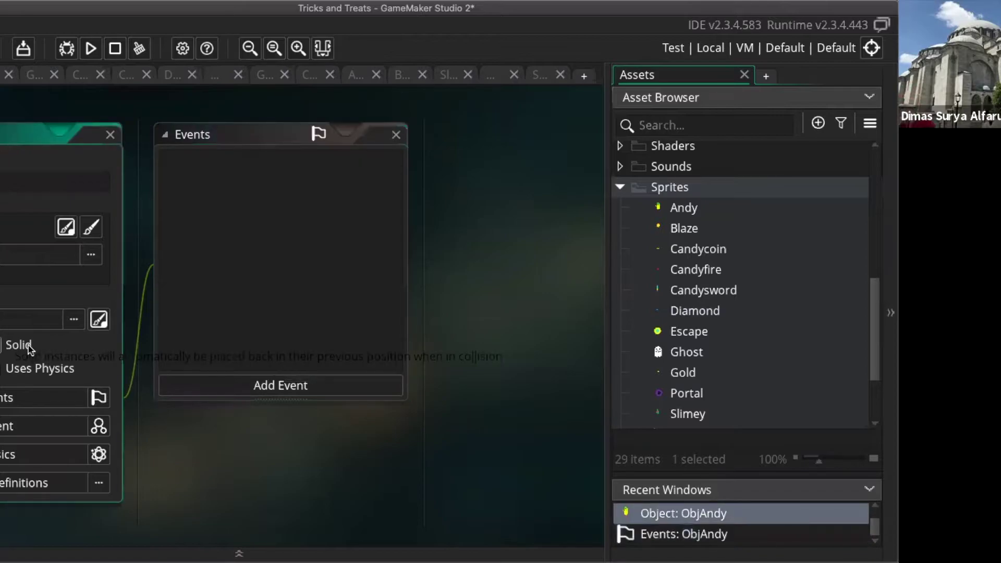
Add a Key Pressed event for the Left key to ObjAndy
left_click(224, 390)
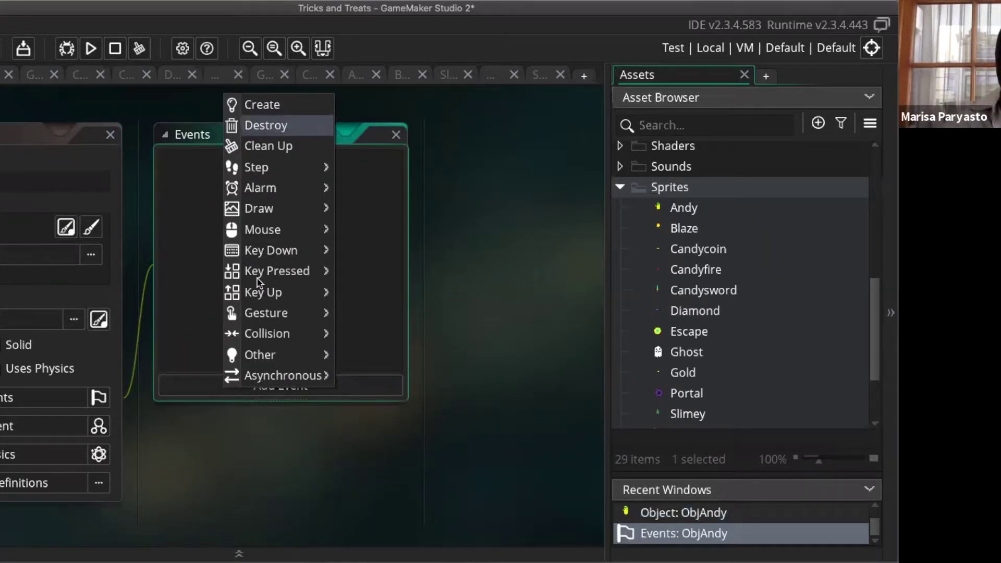
mouse_move(264, 266)
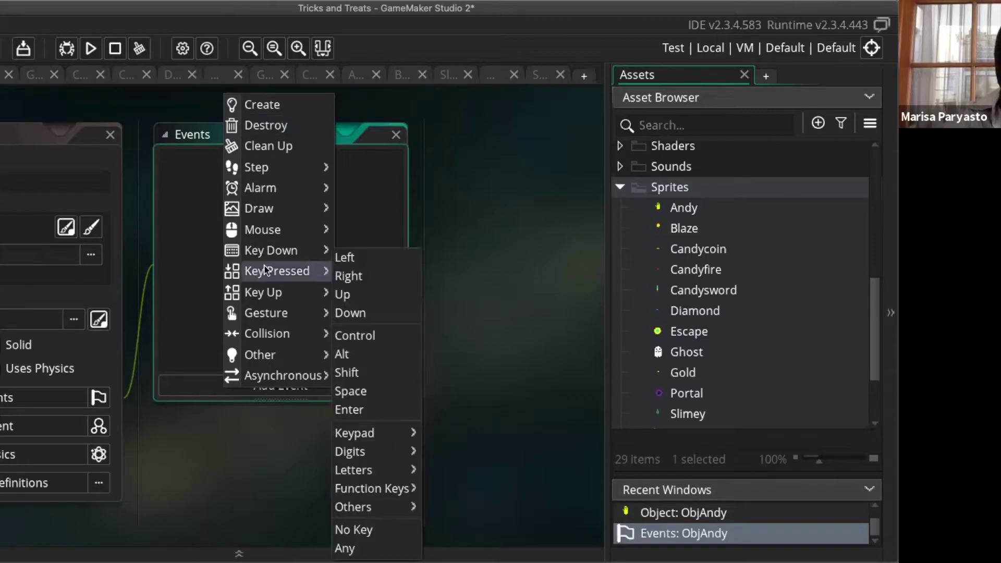
mouse_move(302, 270)
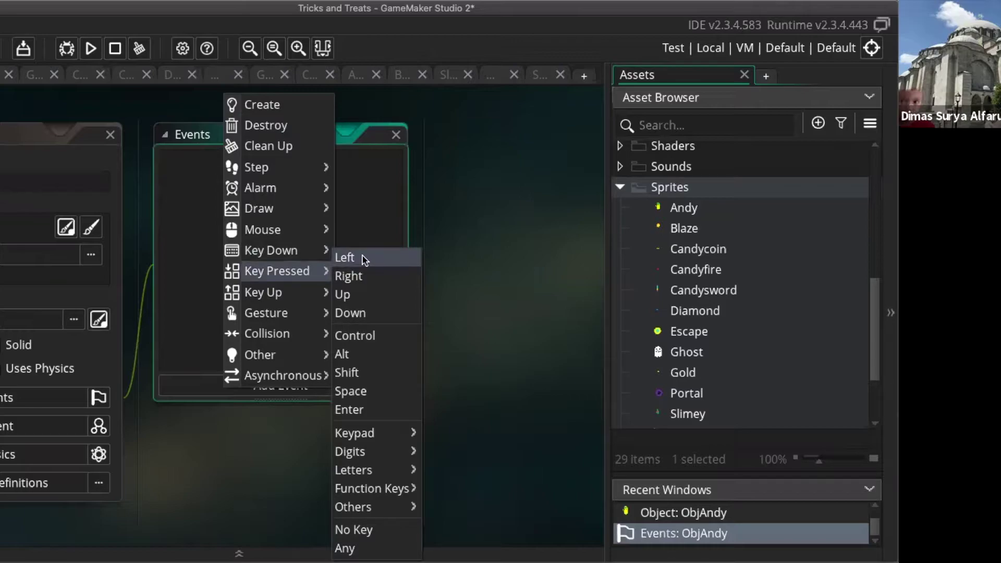
left_click(363, 259)
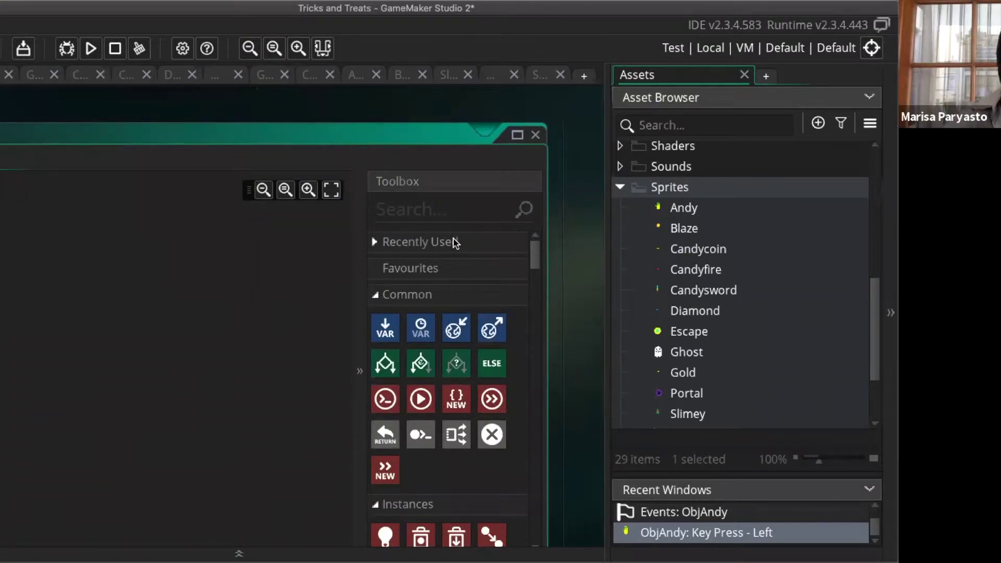
Add a Set Direction Fixed action to the event and set its direction to left
left_click(374, 241)
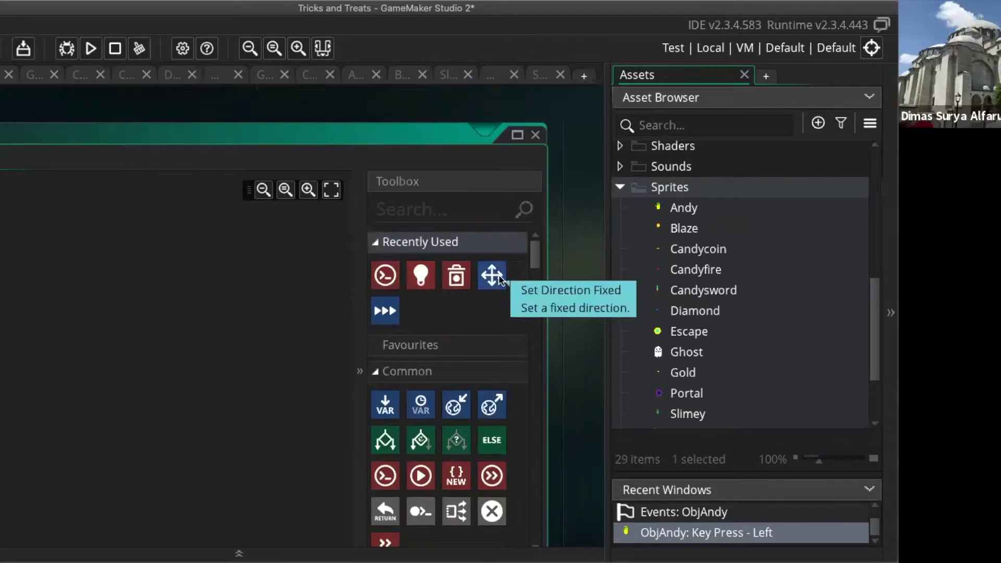
left_click_drag(499, 280, 115, 266)
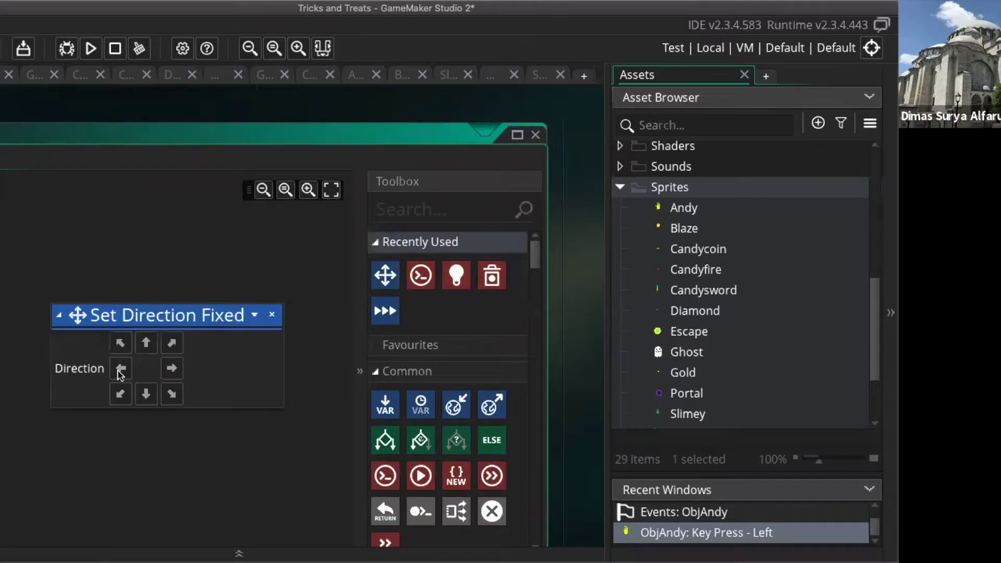
left_click(120, 370)
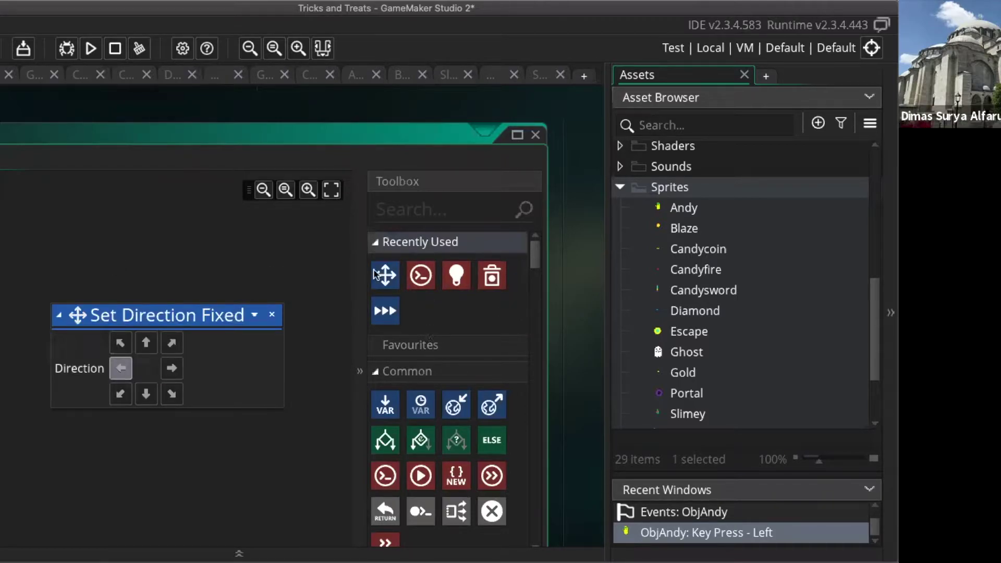
Attach a Set Speed action below the direction action and set its speed to 5
left_click_drag(383, 275, 448, 284)
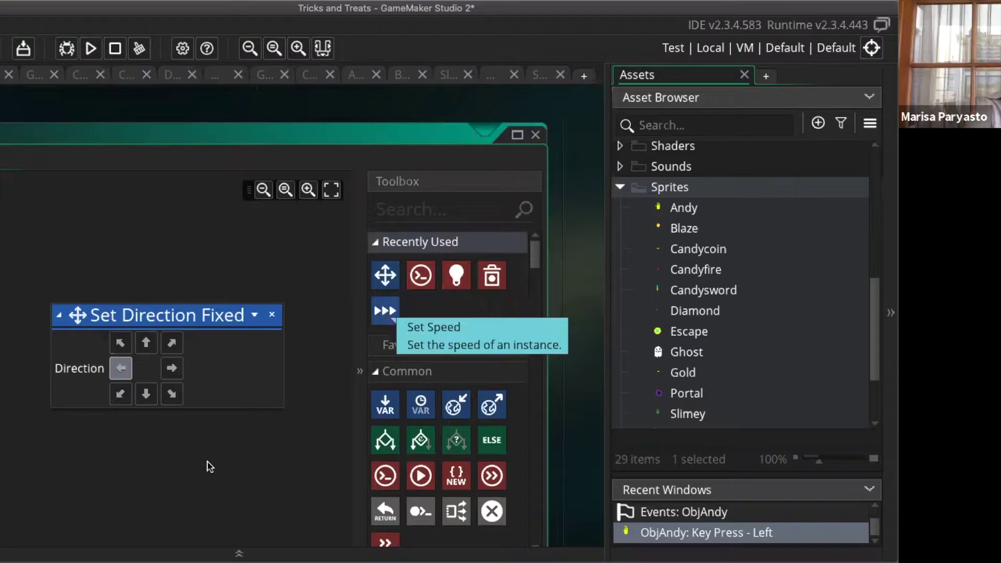
left_click_drag(209, 465, 214, 468)
left_click(155, 494)
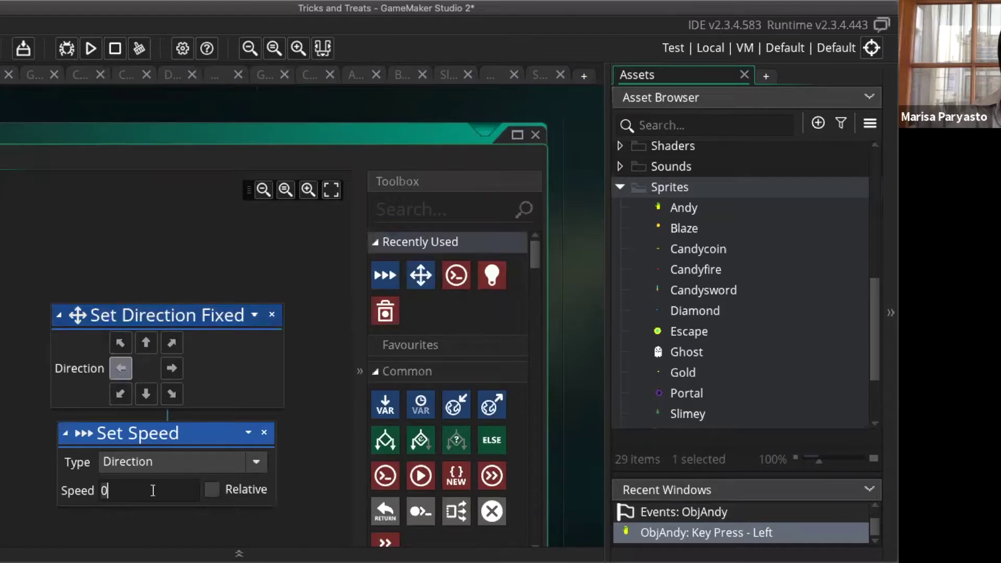
key("BackSpace")
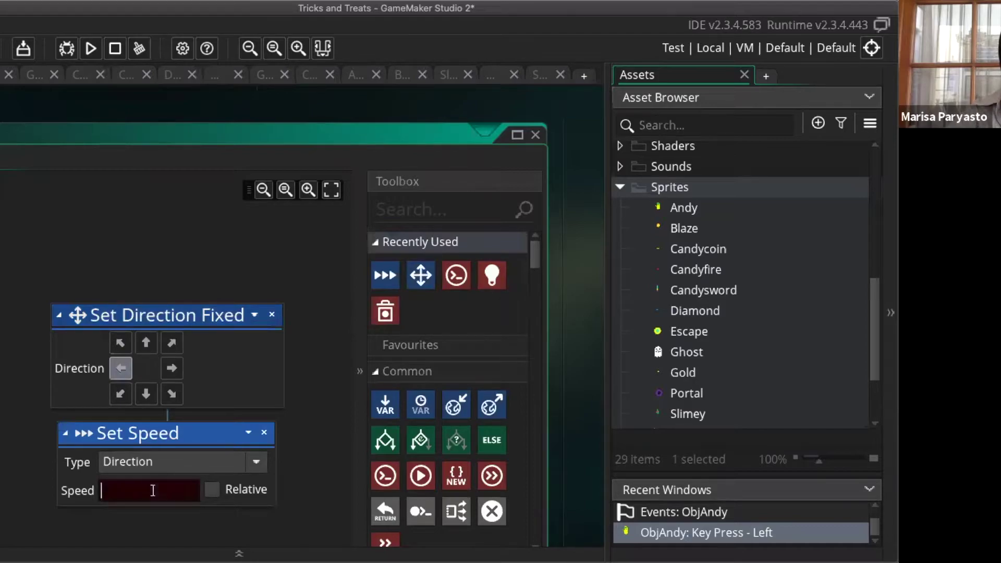
type("5")
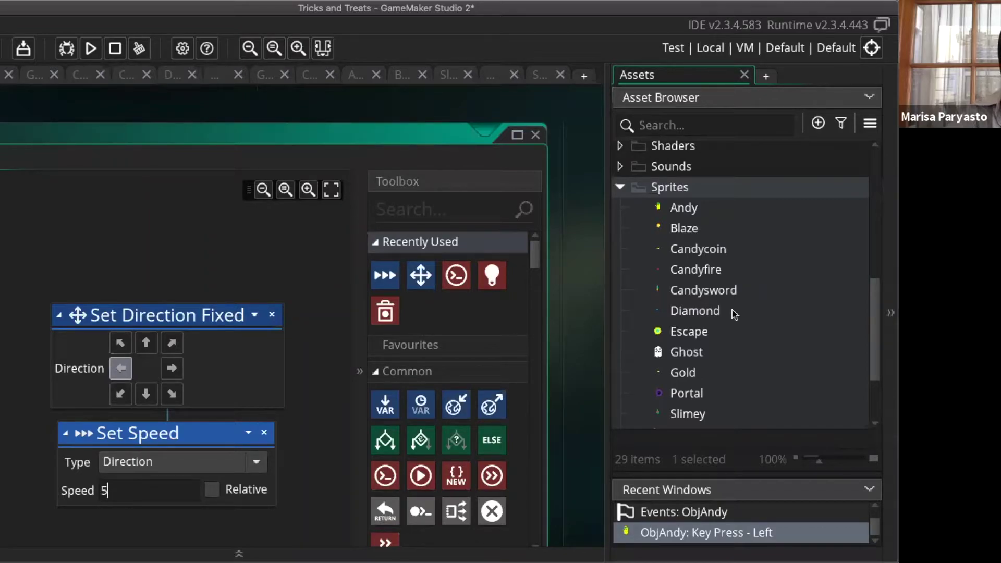
Create a new sprite in the Sprites group, name it Candy and open its image for editing
scroll(733, 314, "down", 3)
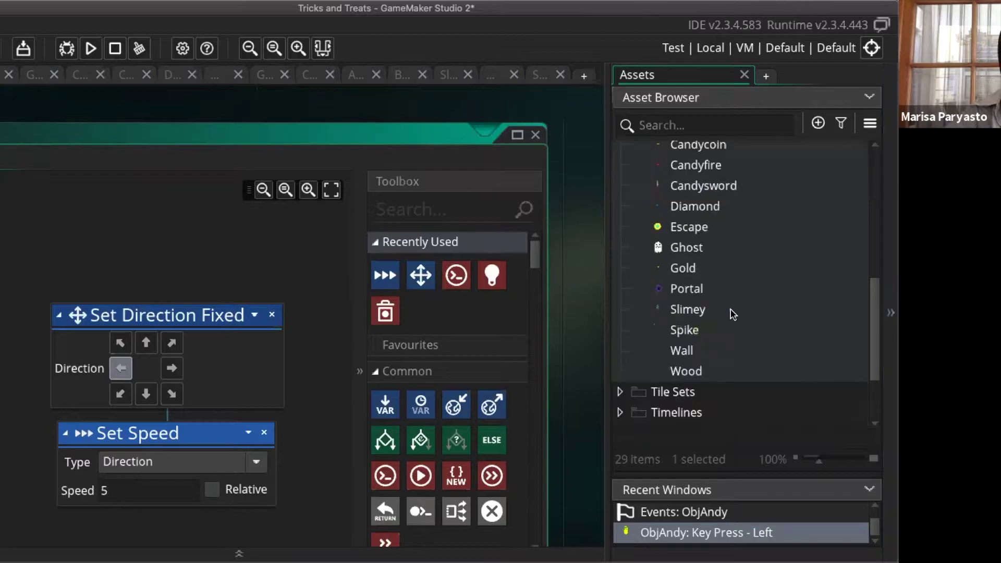
scroll(704, 225, "up", 3)
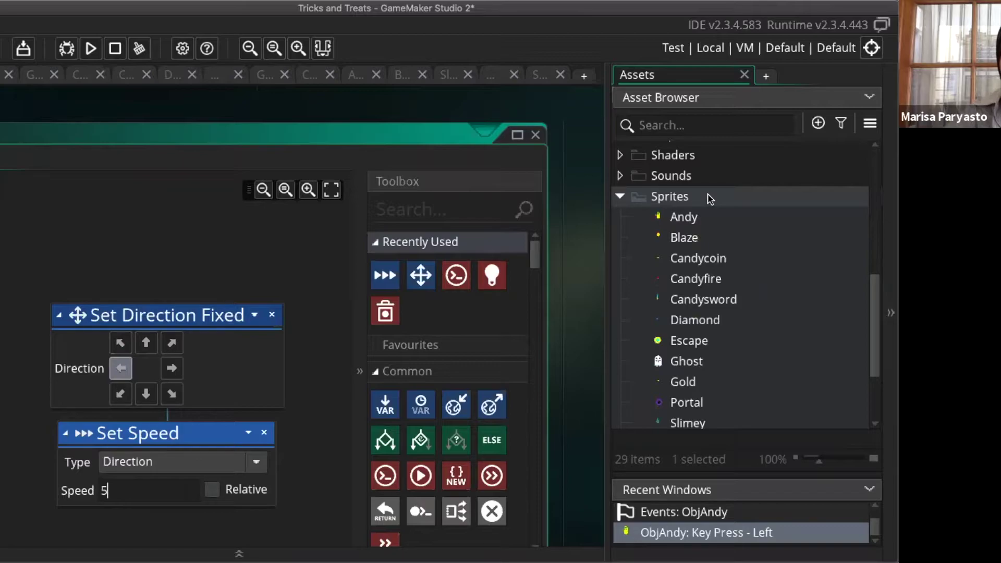
right_click(709, 198)
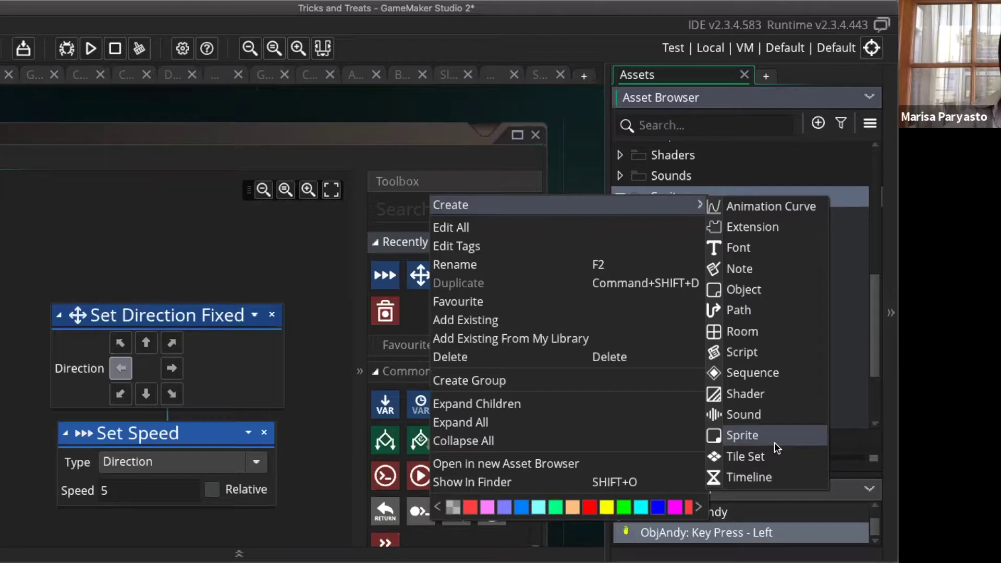
left_click(775, 446)
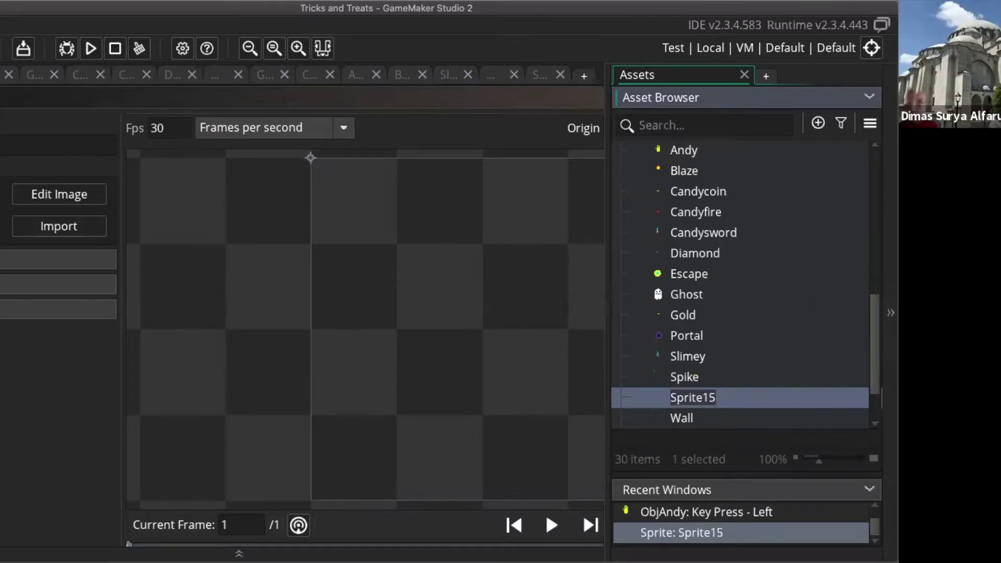
key("Return")
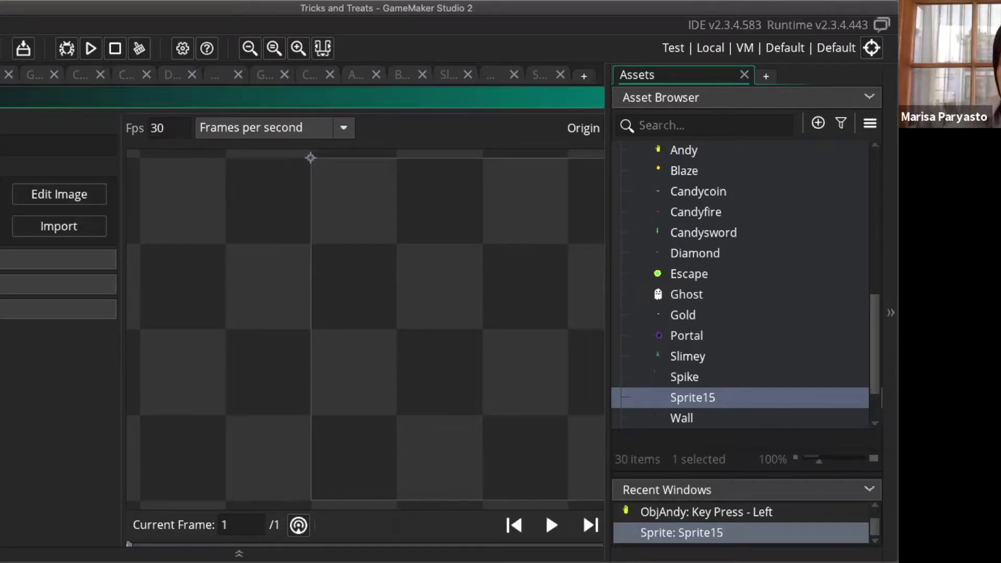
left_click(38, 194)
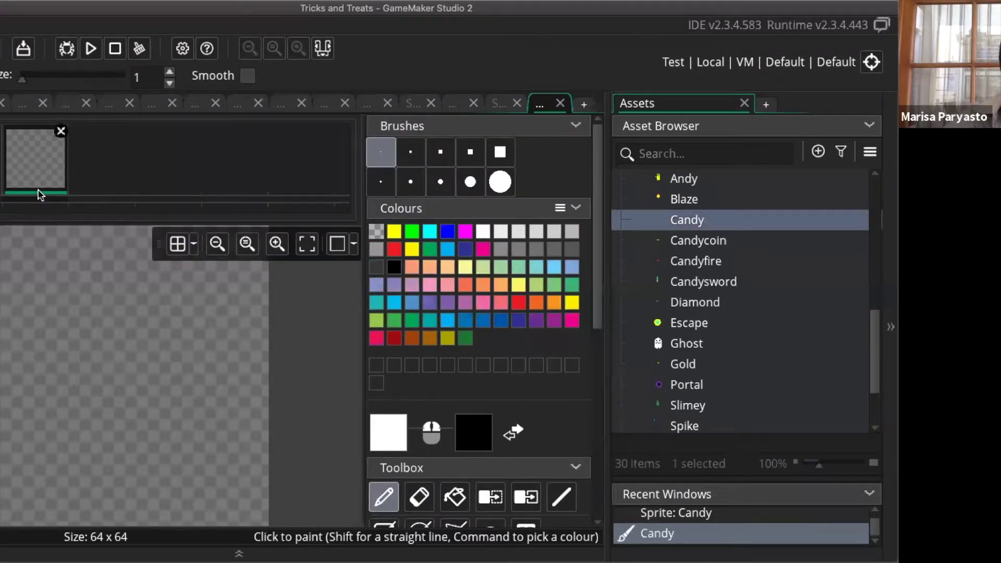
Draw a freehand bright yellow arch outline with the size 1 brush and undo the stray mark beside its end
left_click(394, 233)
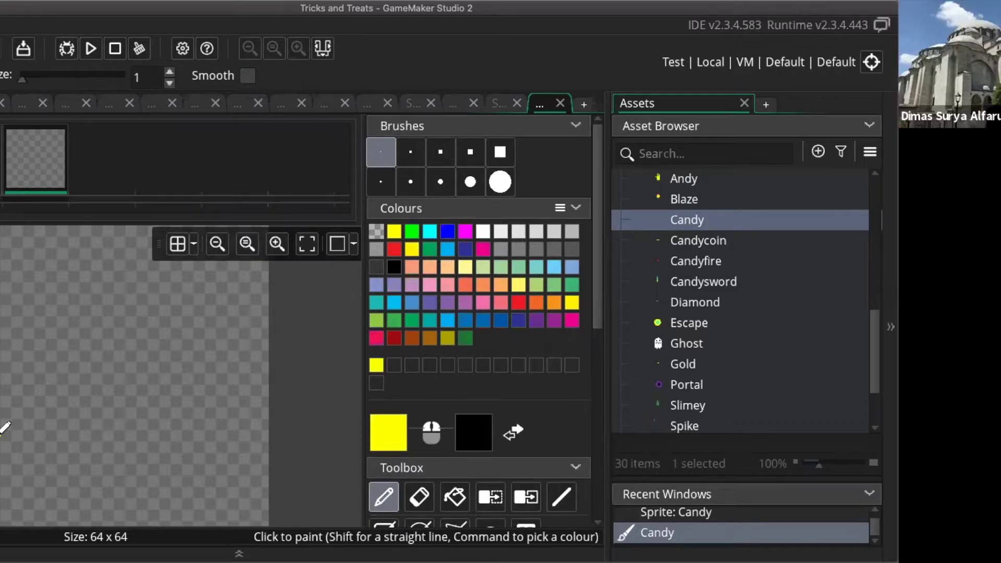
left_click_drag(2, 434, 8, 405)
mouse_move(77, 322)
left_mouse_down()
mouse_move(134, 303)
mouse_move(173, 341)
left_mouse_up()
left_click_drag(185, 424, 201, 450)
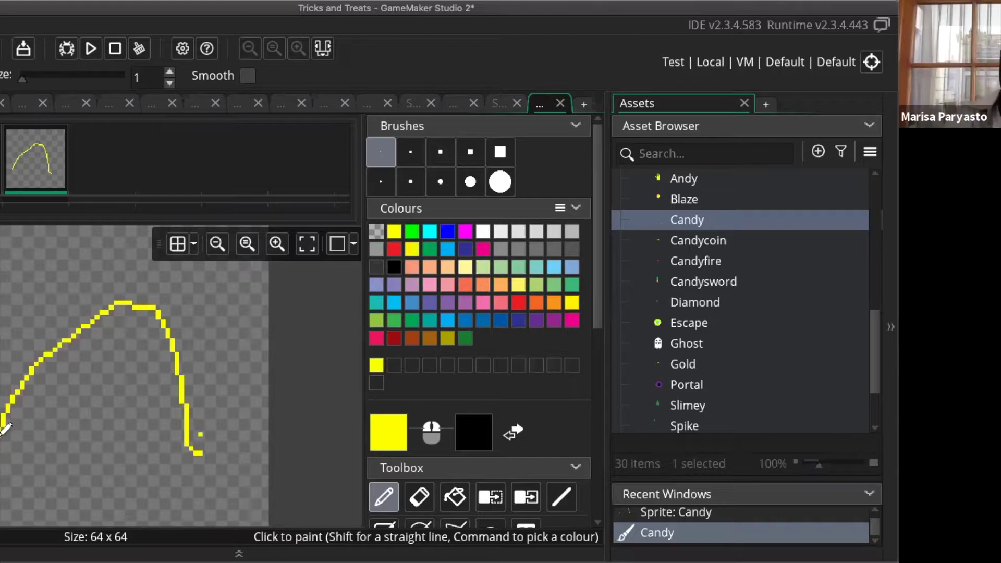
left_click(88, 467)
key("super+z")
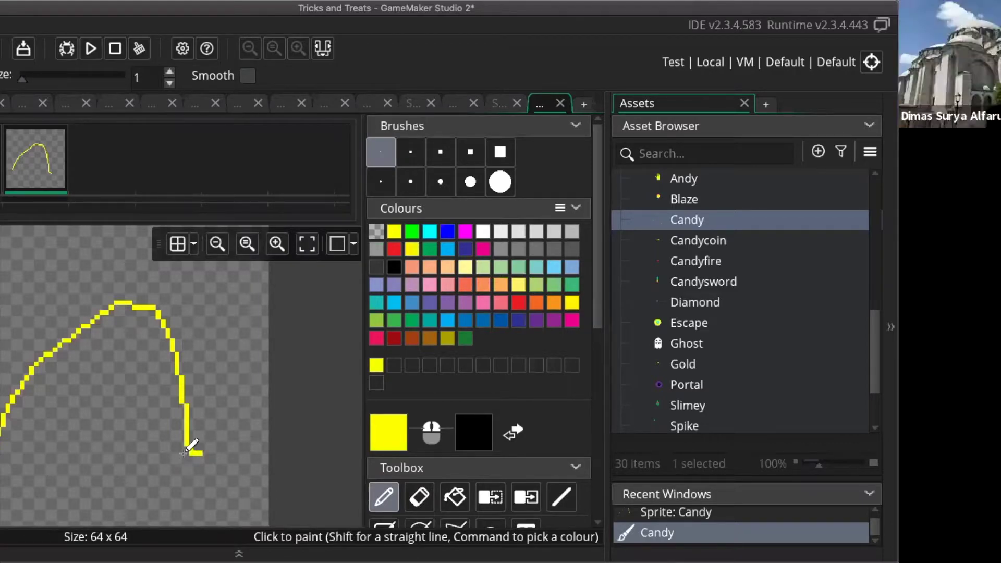
Close the arch's base with straight yellow segments and fill the interior with the same yellow
left_click(95, 448, "shift")
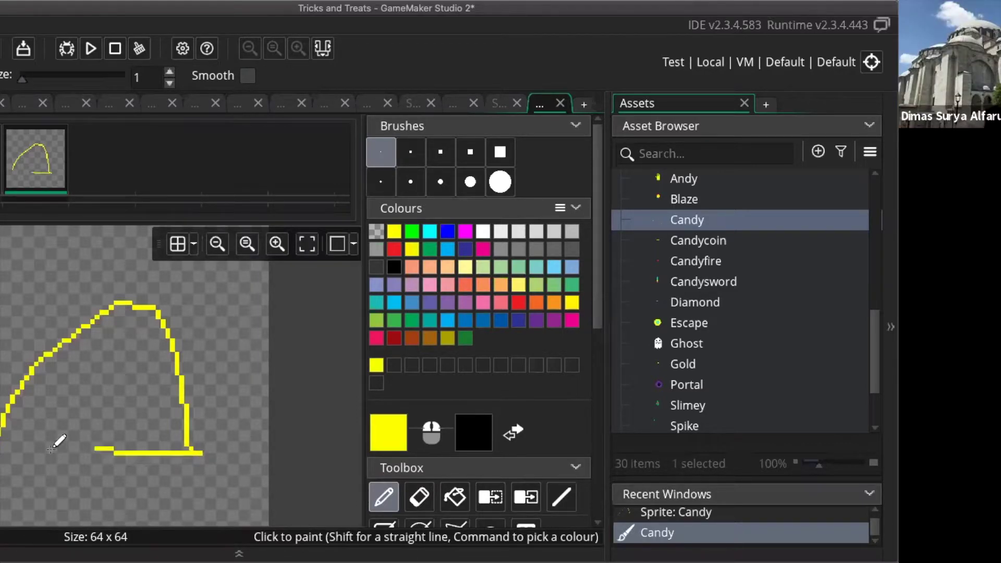
left_click(34, 448, "shift")
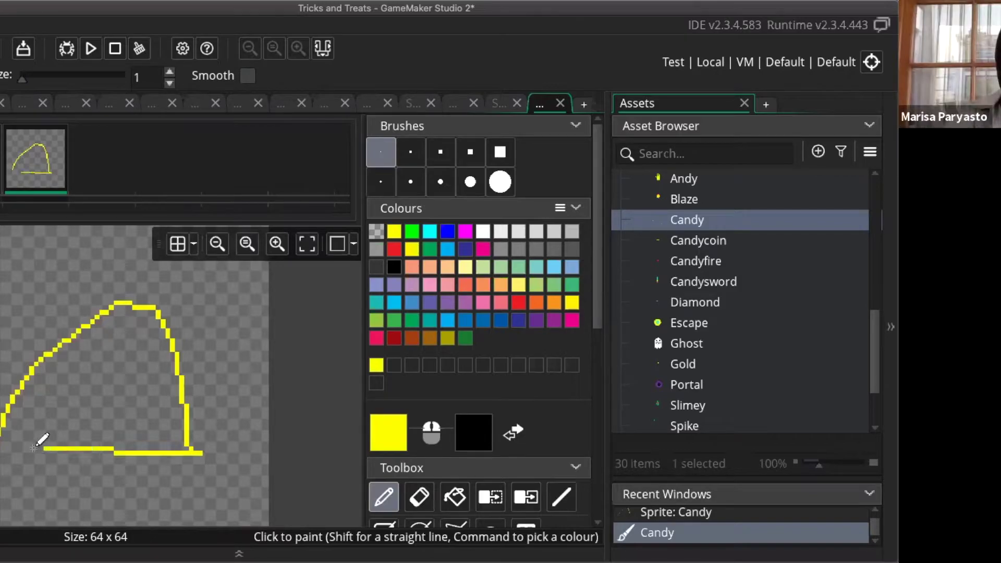
left_click(2, 442, "shift")
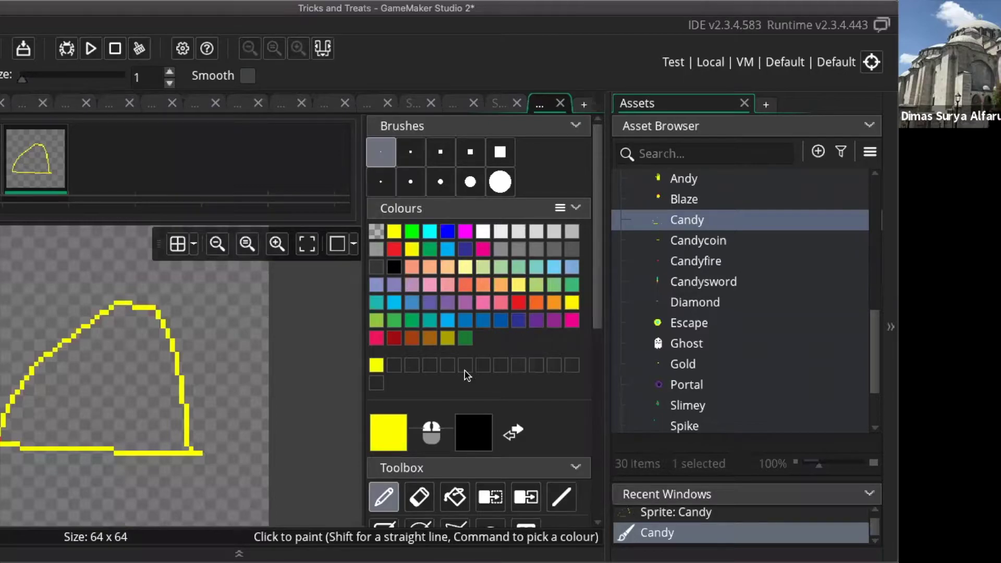
left_click(455, 496)
left_click(120, 373)
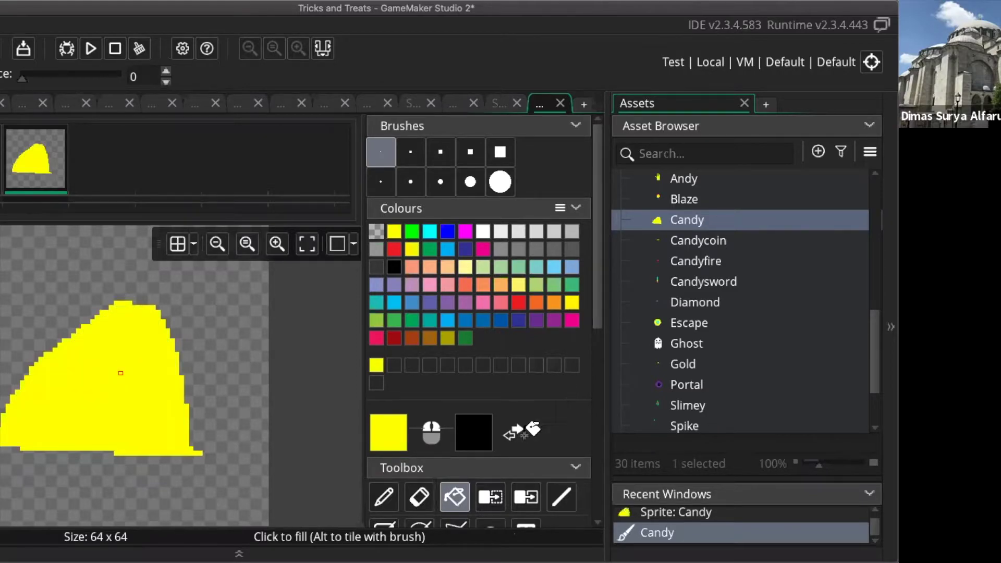
Paint a yellow round knob on top of the candy shape using the size 5 round brush
left_click(382, 501)
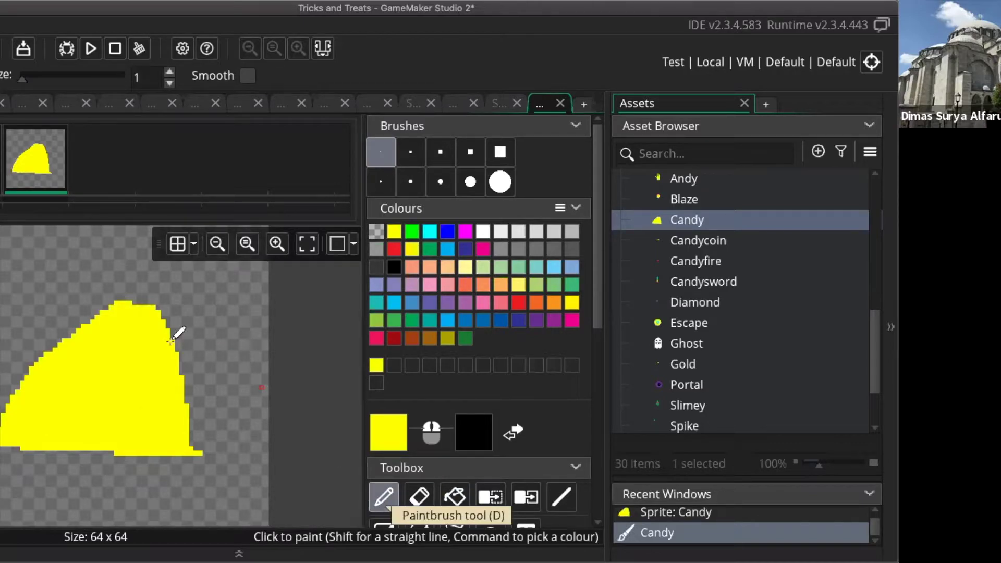
left_click(134, 293)
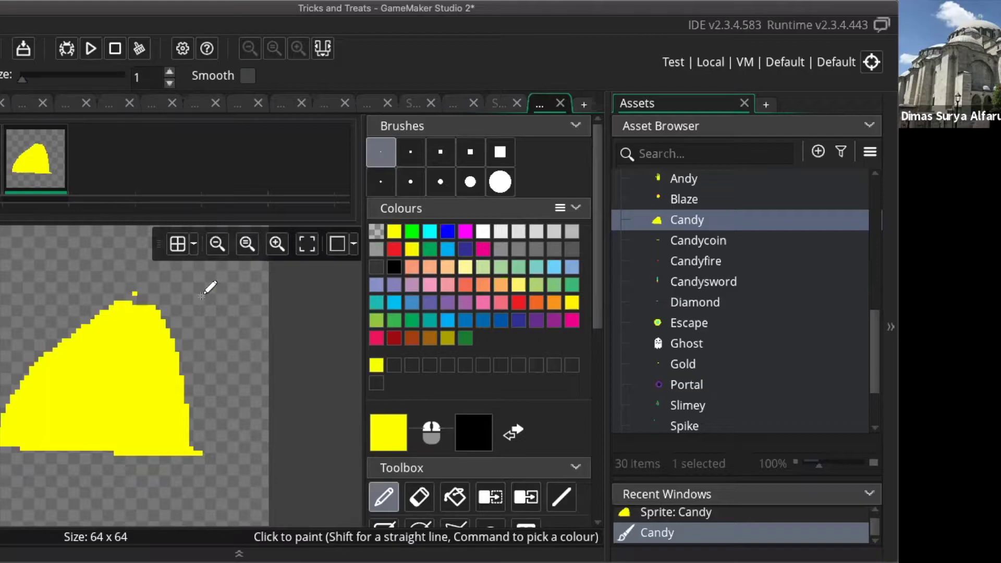
key("super+z")
left_click(410, 185)
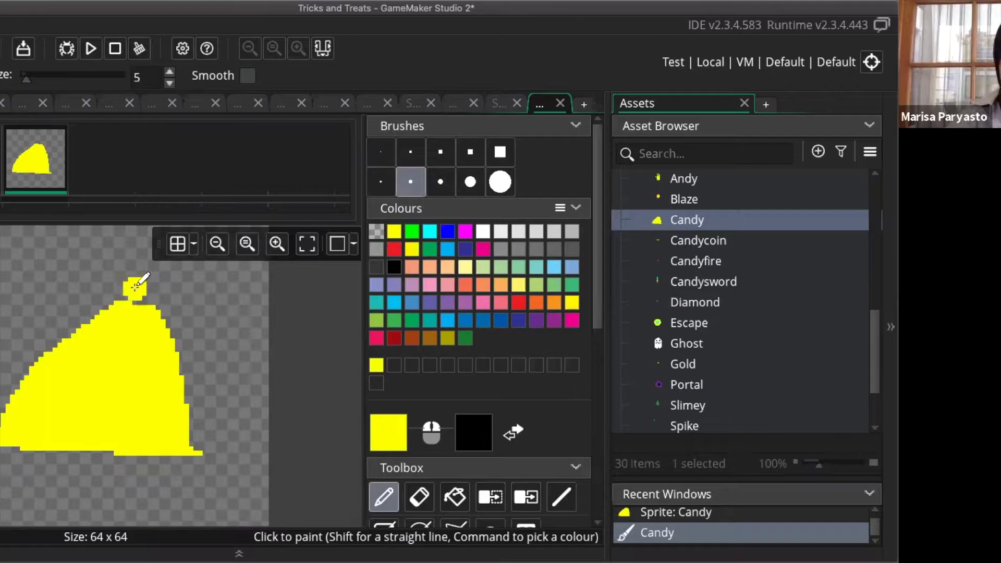
left_click(136, 285)
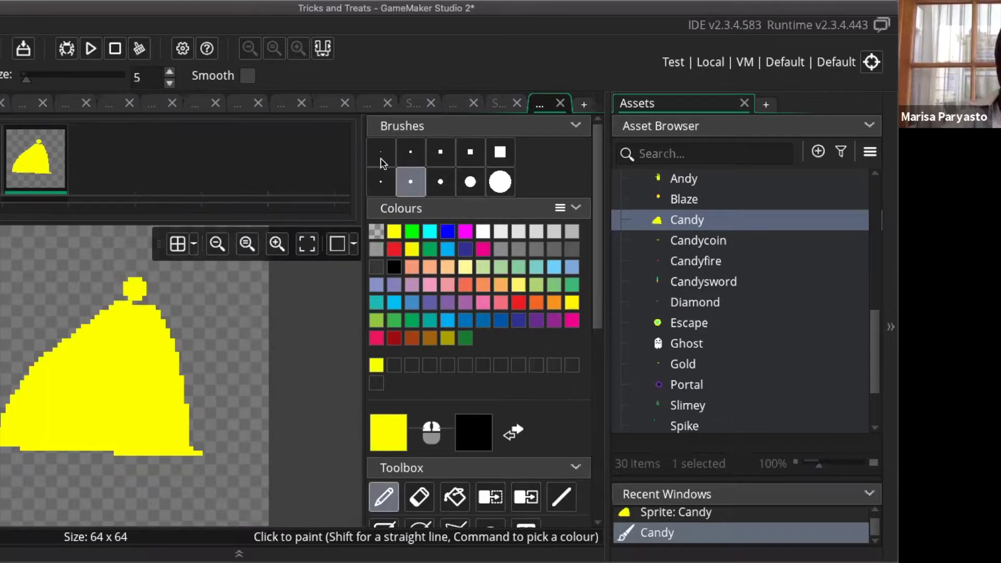
Touch up the joint between the knob and the candy body with yellow pixels using the size 1 brush
left_click(381, 159)
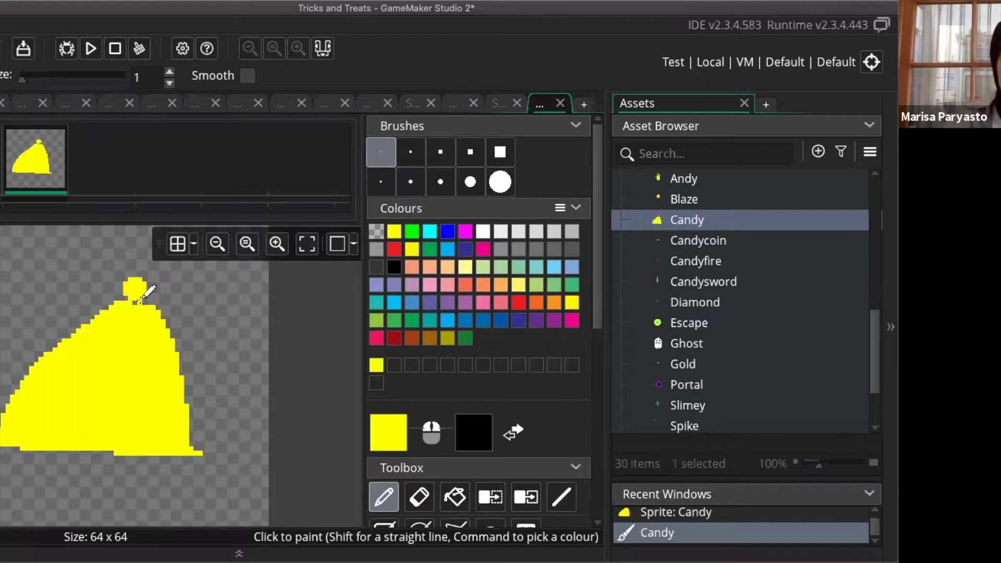
left_click(141, 302)
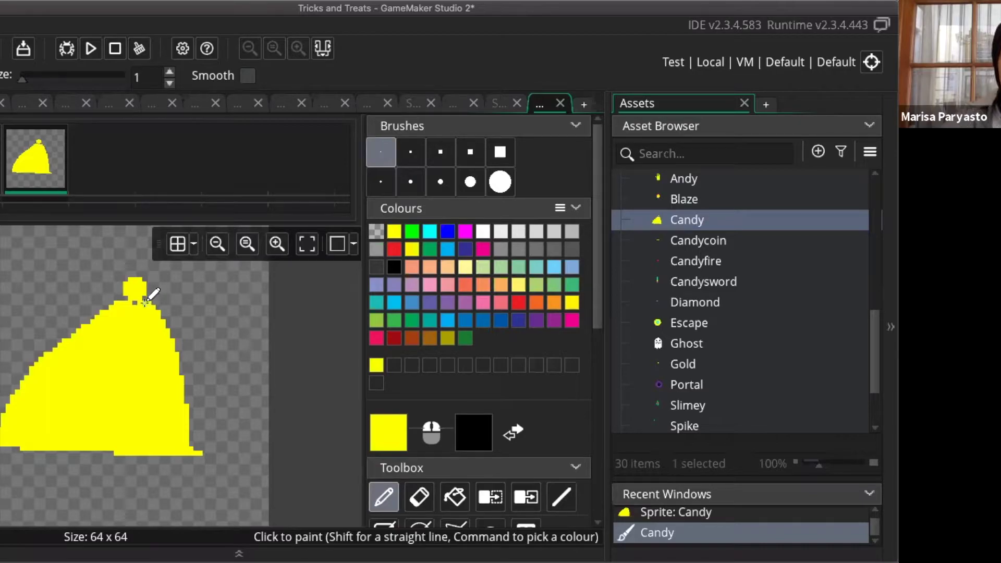
left_click(176, 285)
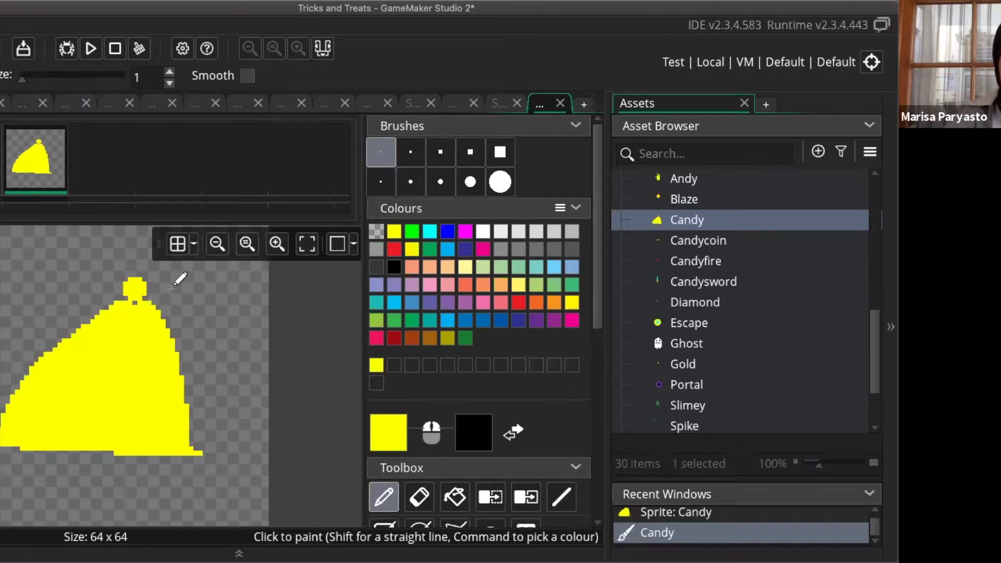
Paint two small black eyes on the yellow knob using the size 1 brush, undoing stray marks beside the shape
key("super+z")
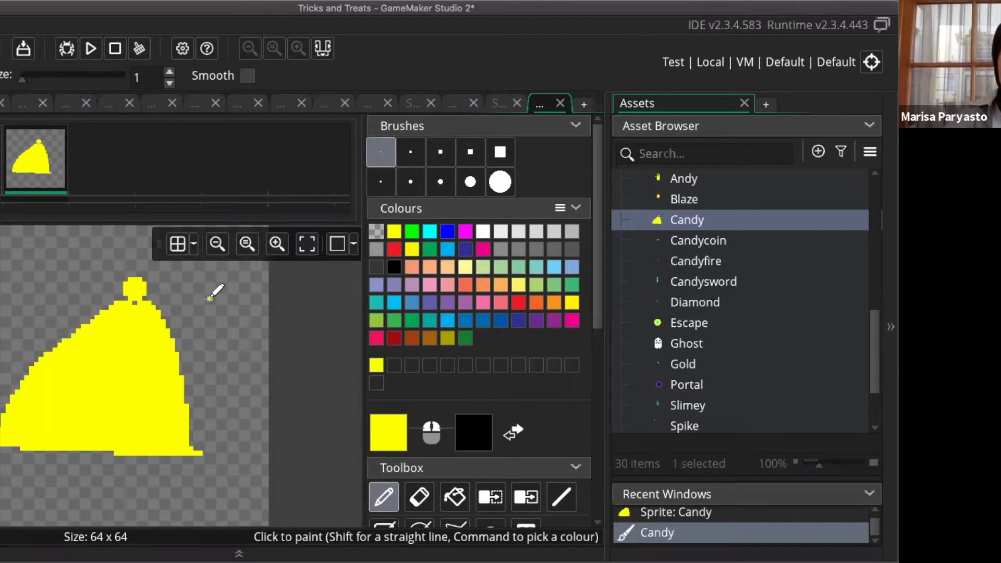
left_click(209, 298)
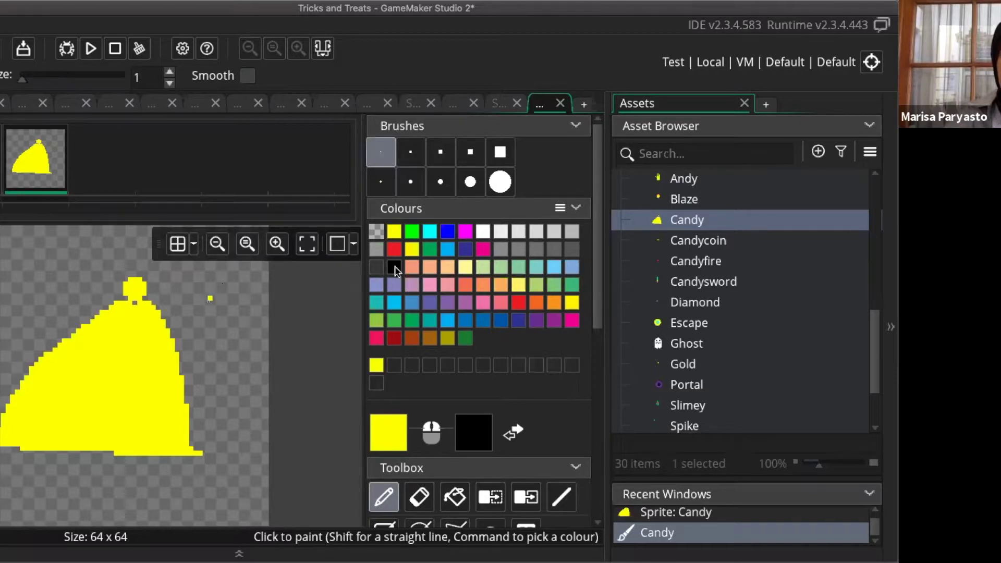
left_click(394, 266)
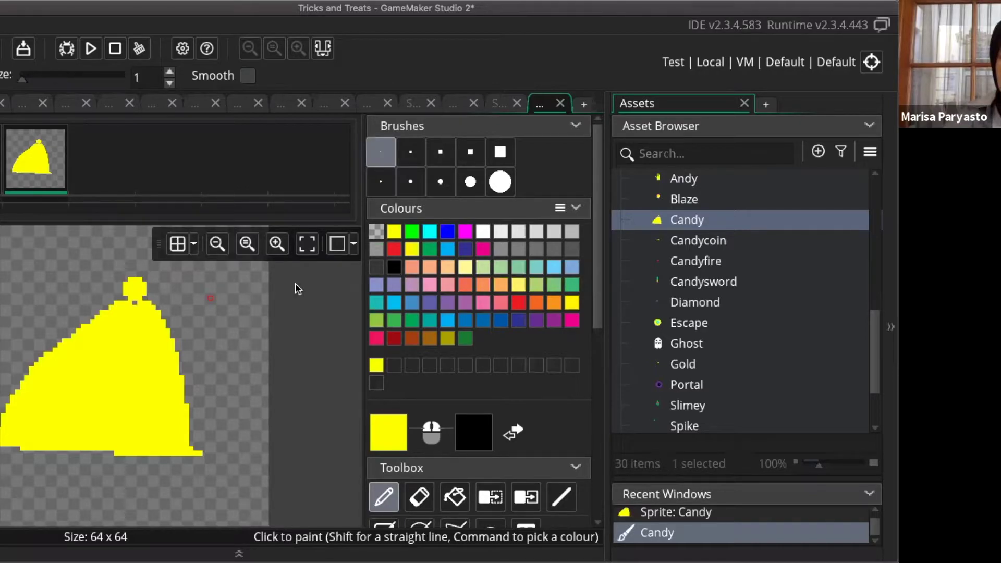
left_click(129, 284)
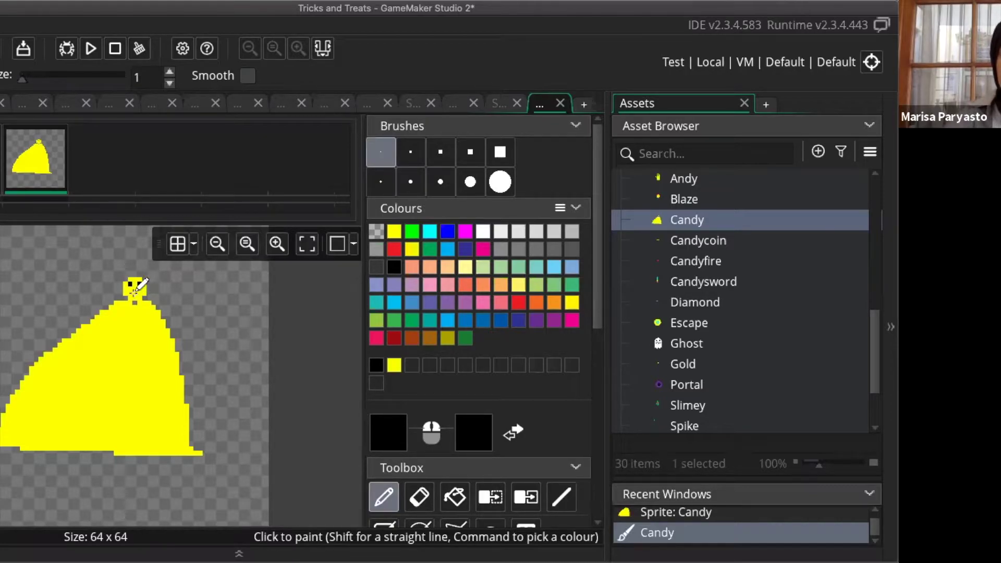
left_click(133, 292)
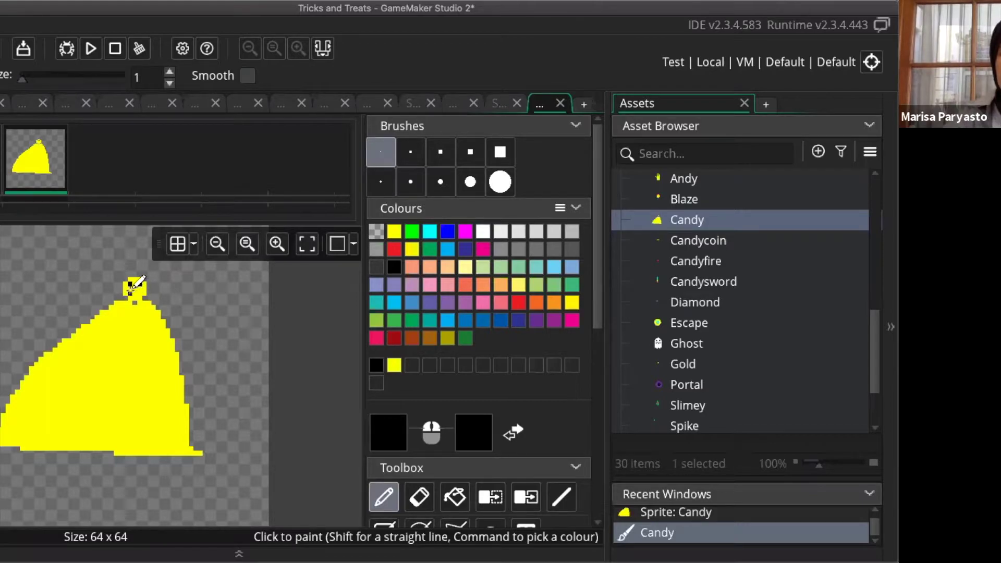
Try extra black face pixels on the knob and yellow pixels beside it, and undo these strokes
left_click(137, 285)
key("super+z")
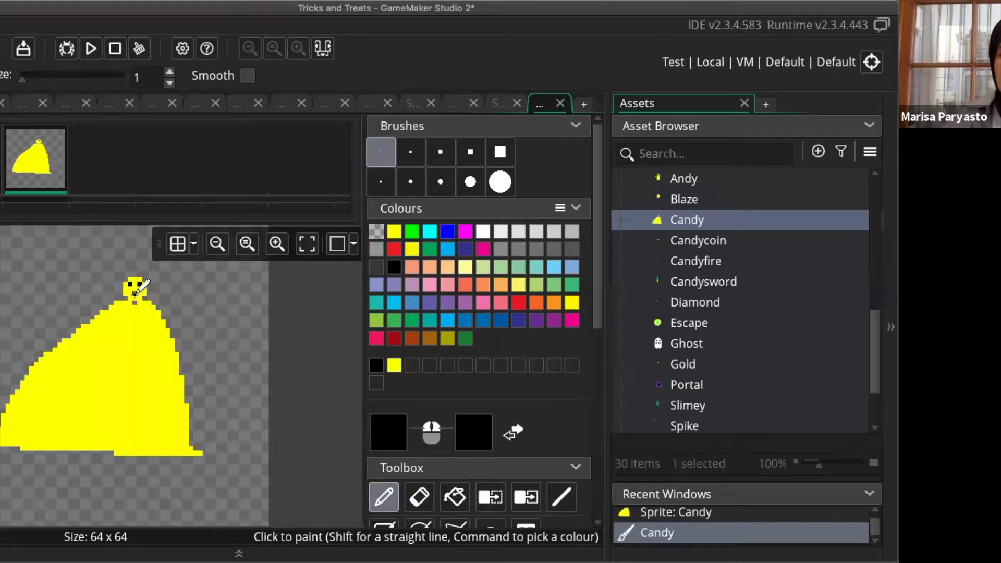
left_click(135, 290)
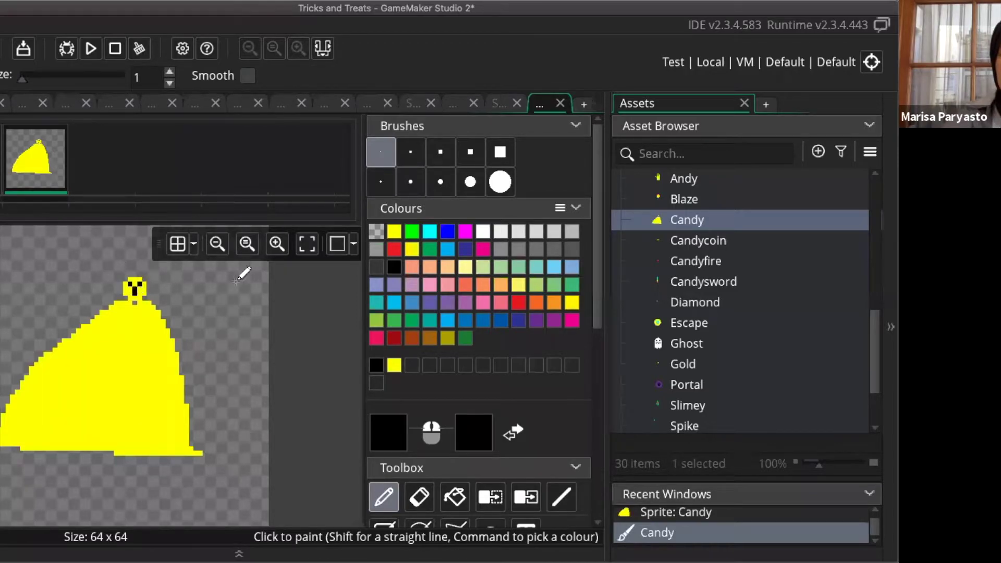
key("super+z")
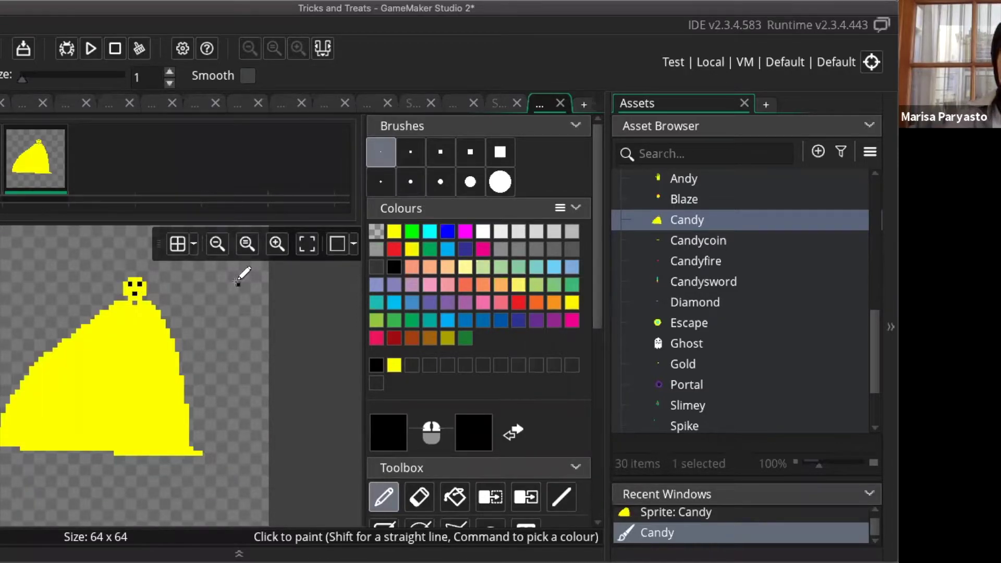
left_click(238, 284)
left_click(117, 300, "super")
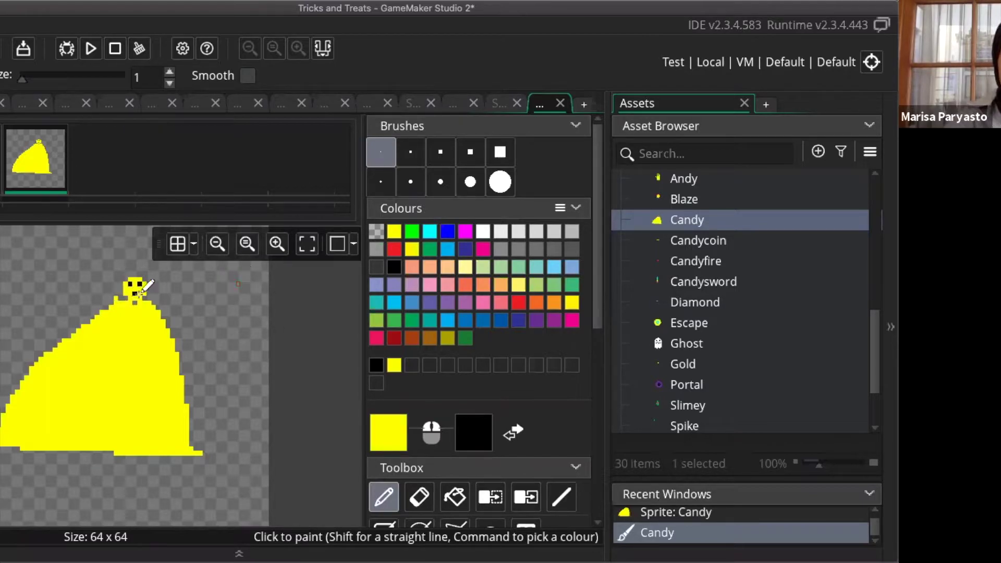
left_click(200, 322)
key("super+z")
Paint a black mouth pixel below the eyes on the knob and undo the stray mark beside it
left_click(377, 365)
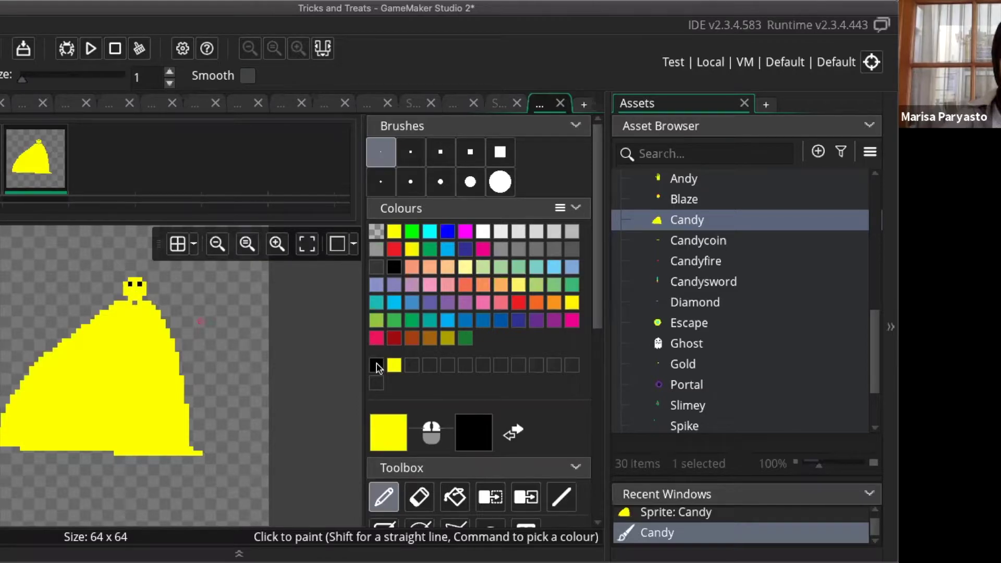
left_click(134, 289)
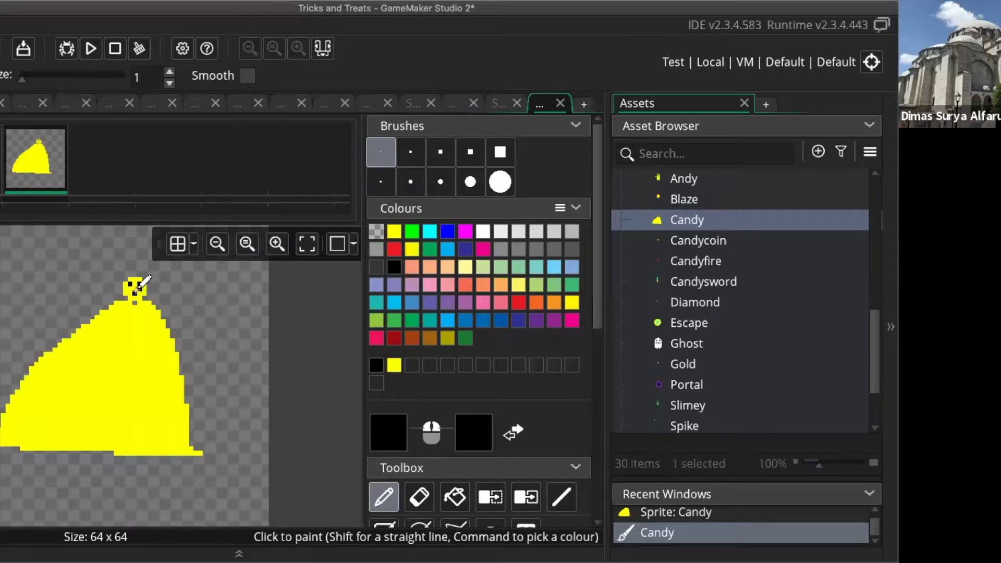
left_click(182, 293)
key("super+z")
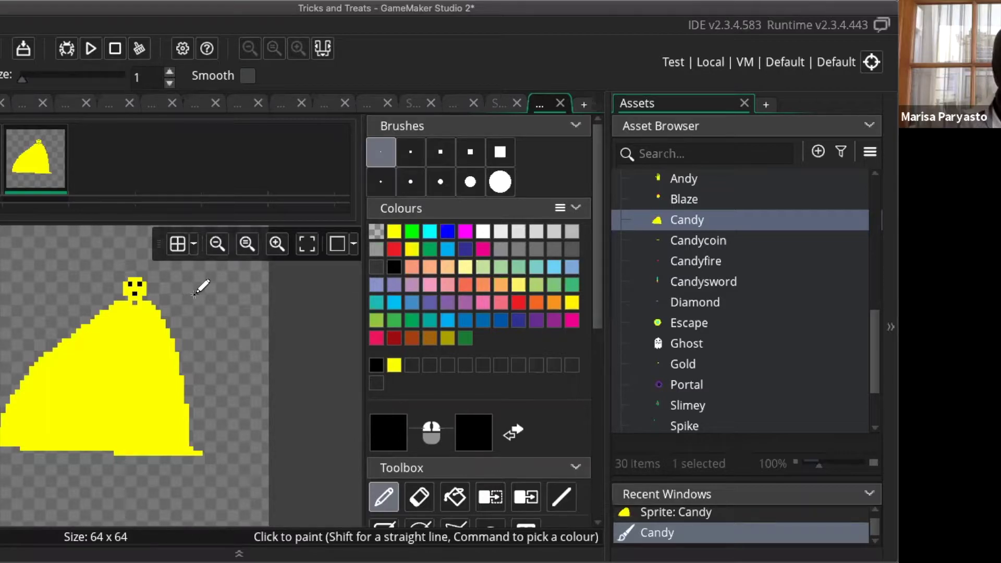
Paint thin yellow extensions on both sides of the knob, erasing misplaced pixels and reshaping the tips with the pencil
left_click(395, 367)
left_click(163, 293)
key("super+z")
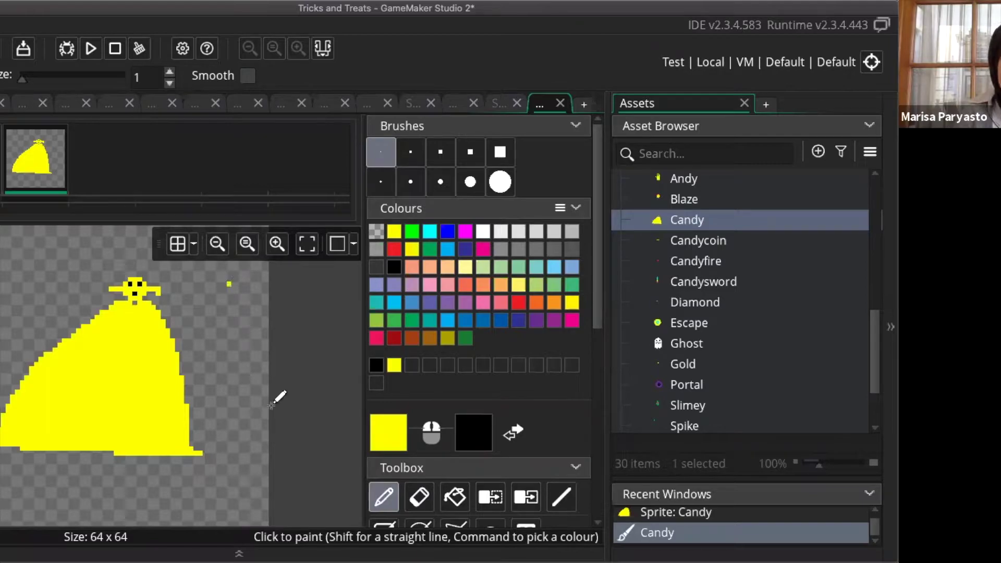
left_click(419, 496)
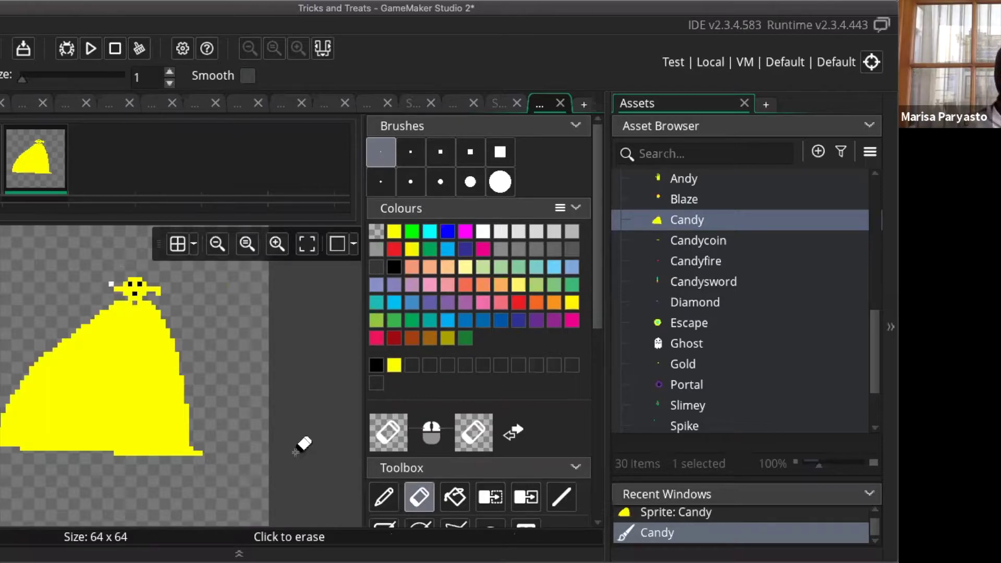
left_click(374, 492)
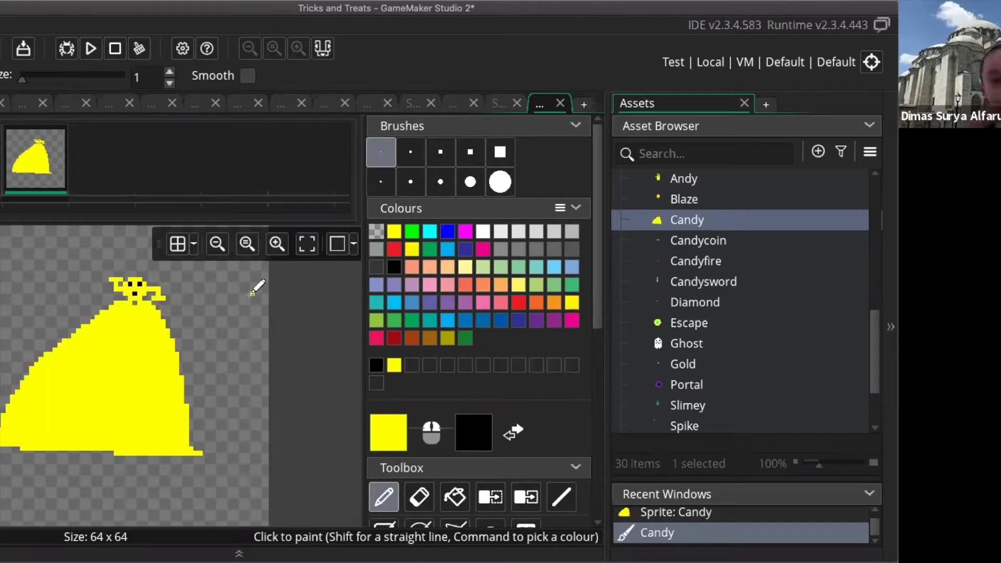
Try single yellow pixels in the empty area around the knob and undo them
left_click(200, 284)
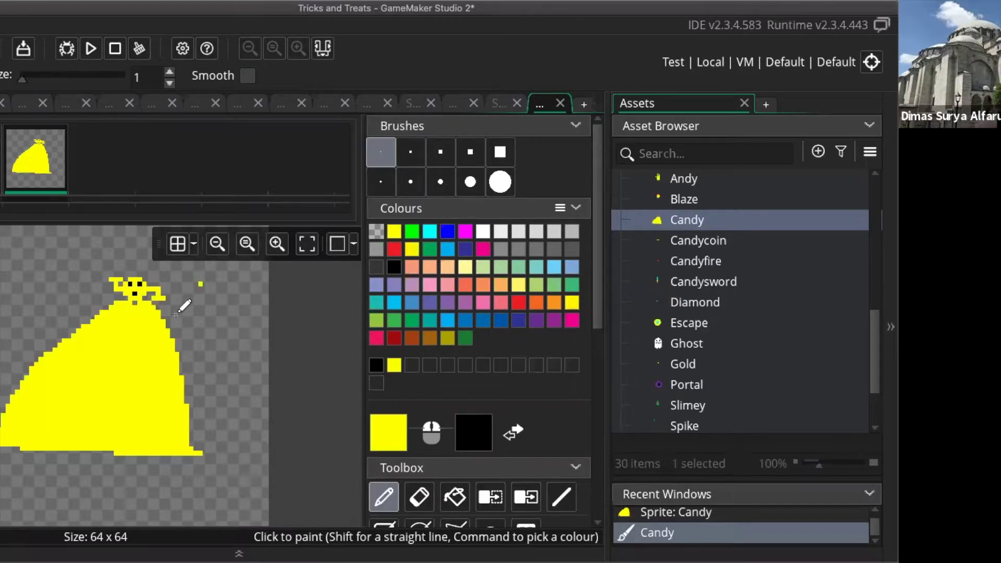
key("super+z")
key("super+z")
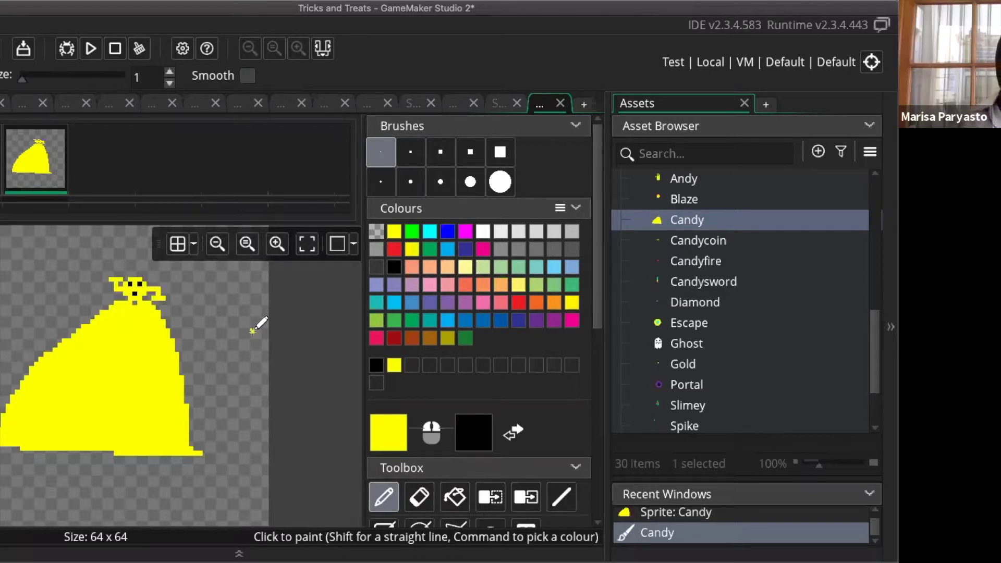
left_click(253, 330)
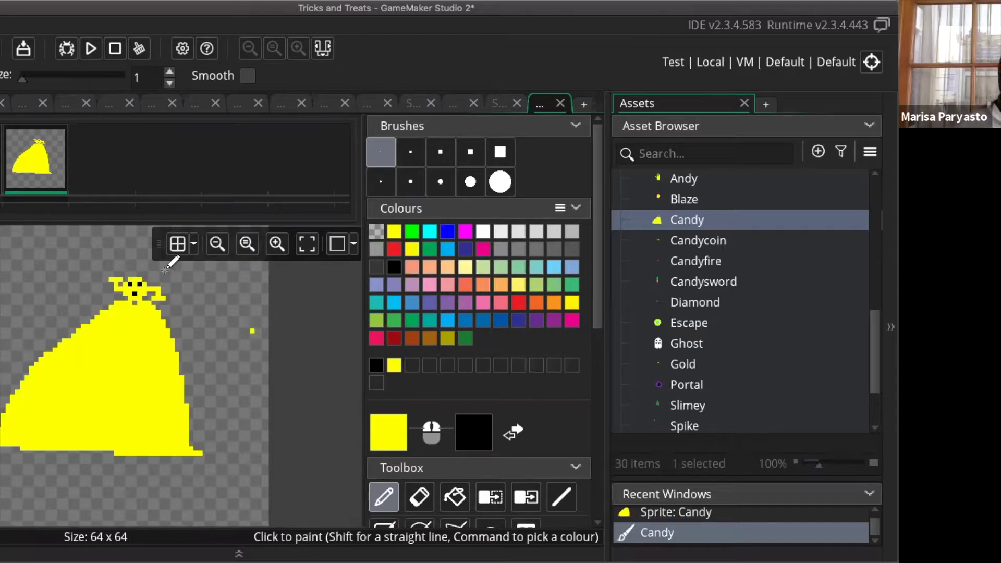
left_click(121, 269)
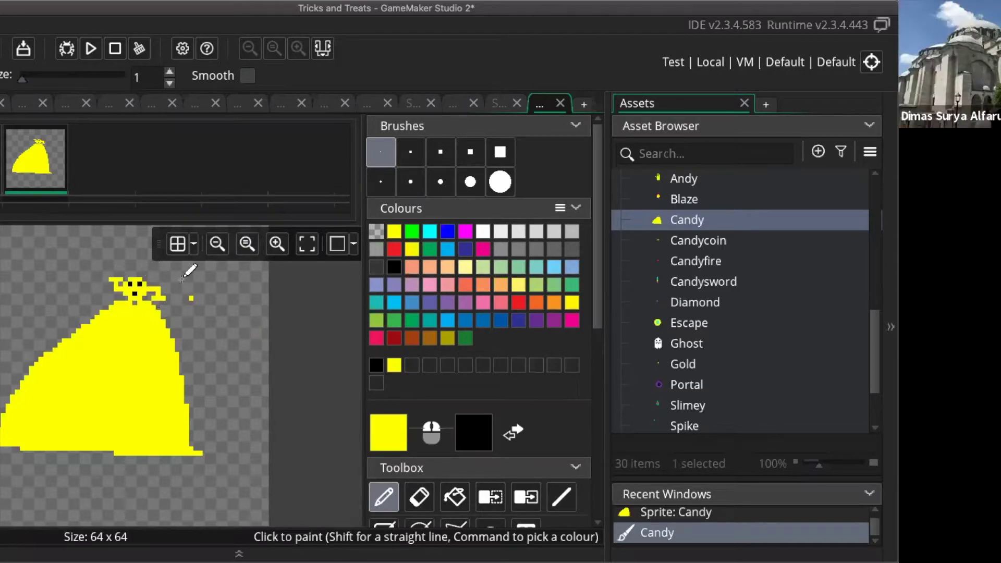
key("ctrl+z")
key("ctrl+z")
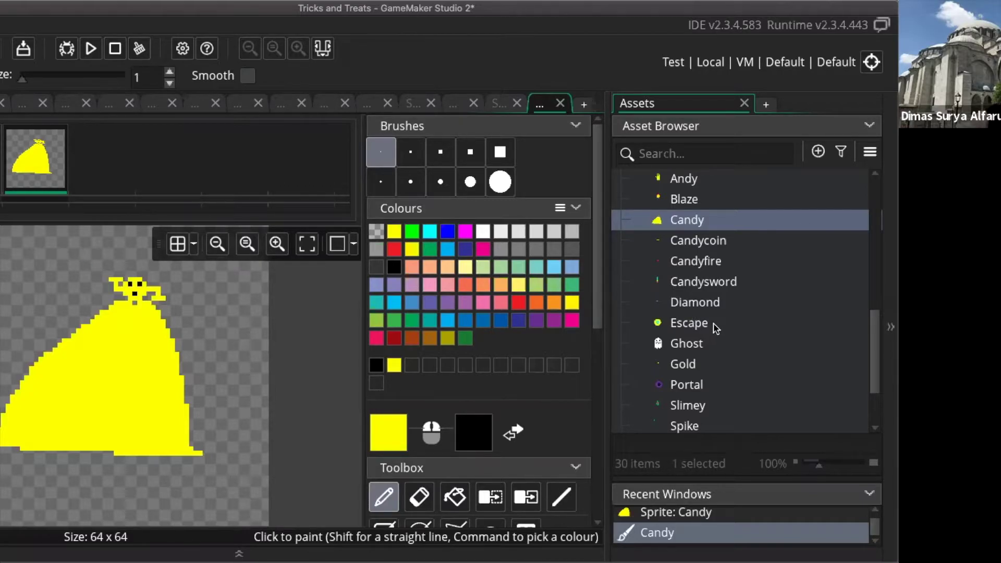
scroll(715, 328, "up", 5)
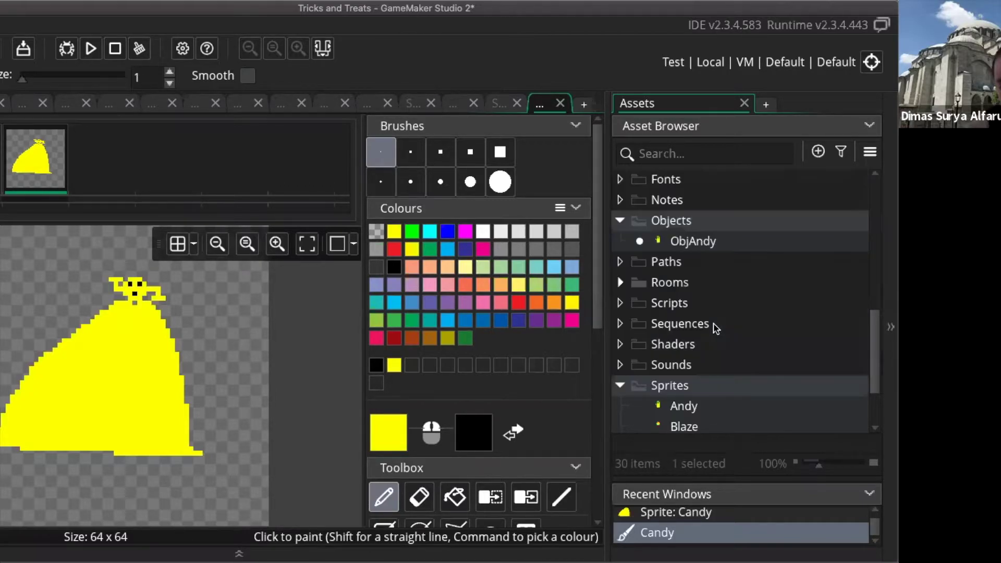
left_click(722, 242)
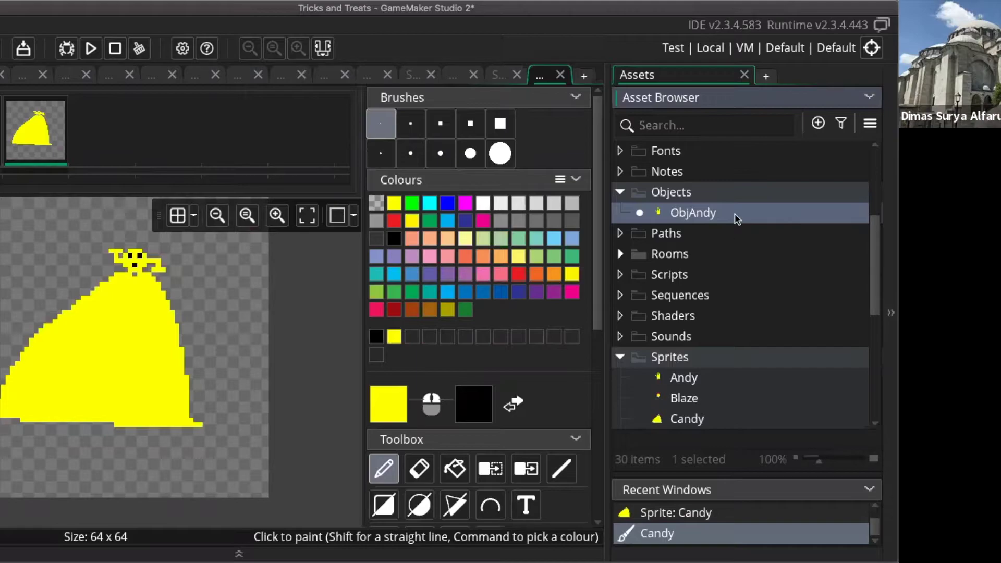
right_click(736, 218)
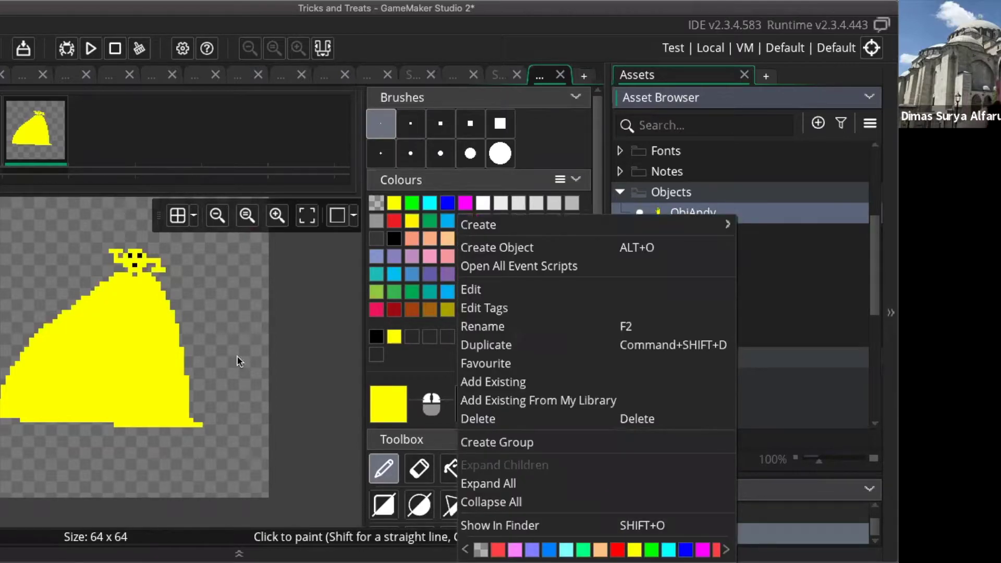
left_click(330, 331)
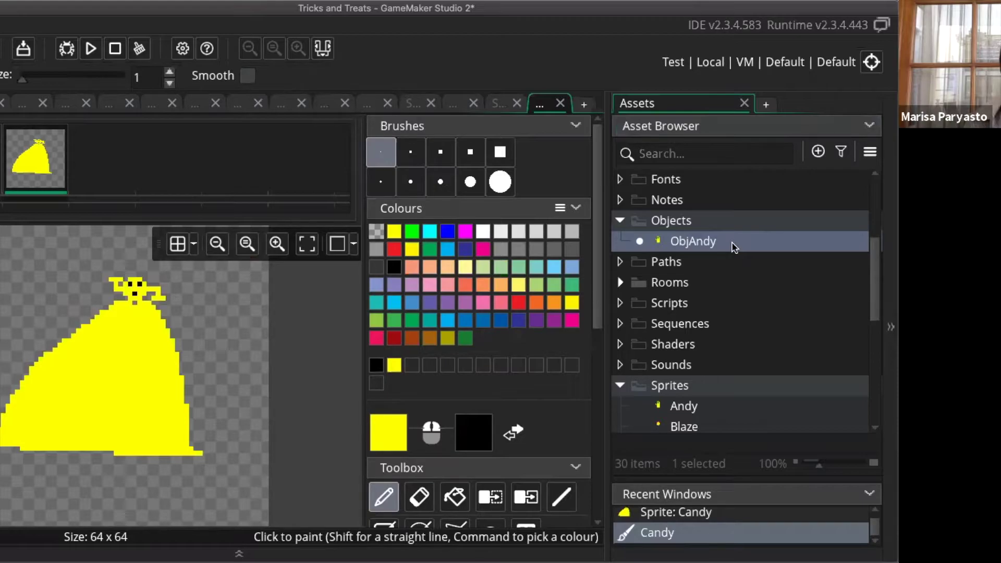
left_click(734, 248)
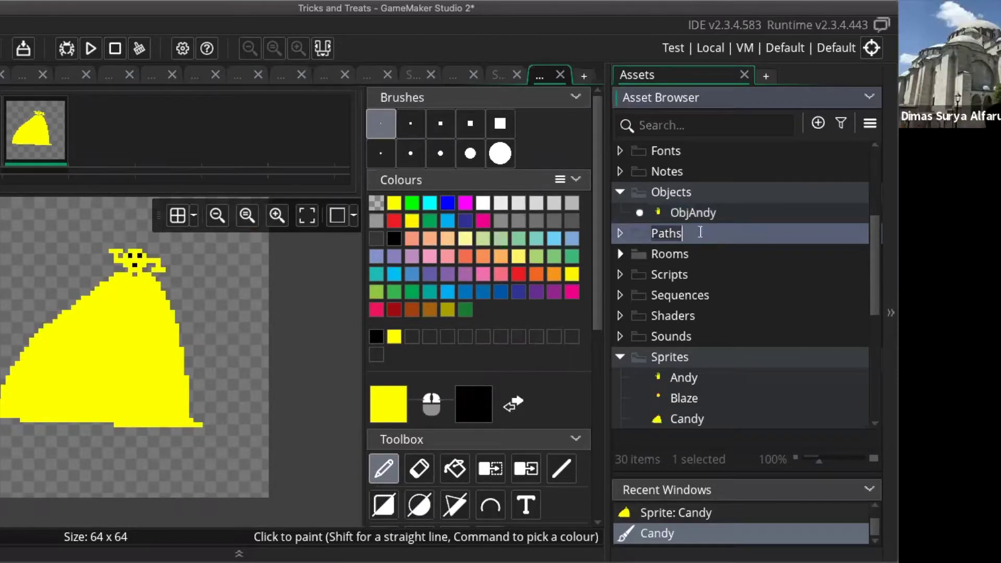
left_click(342, 287)
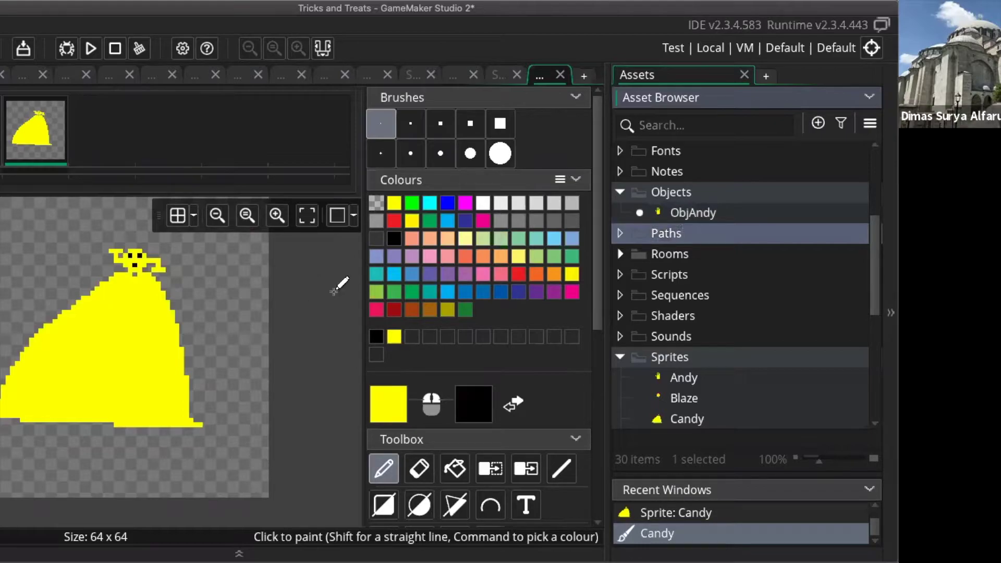
left_click(620, 193)
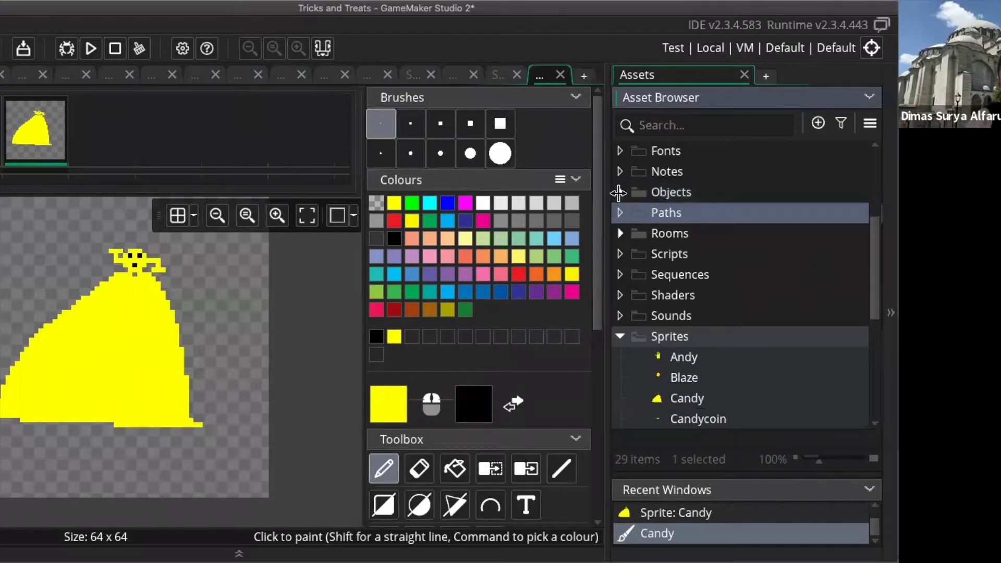
left_click(620, 192)
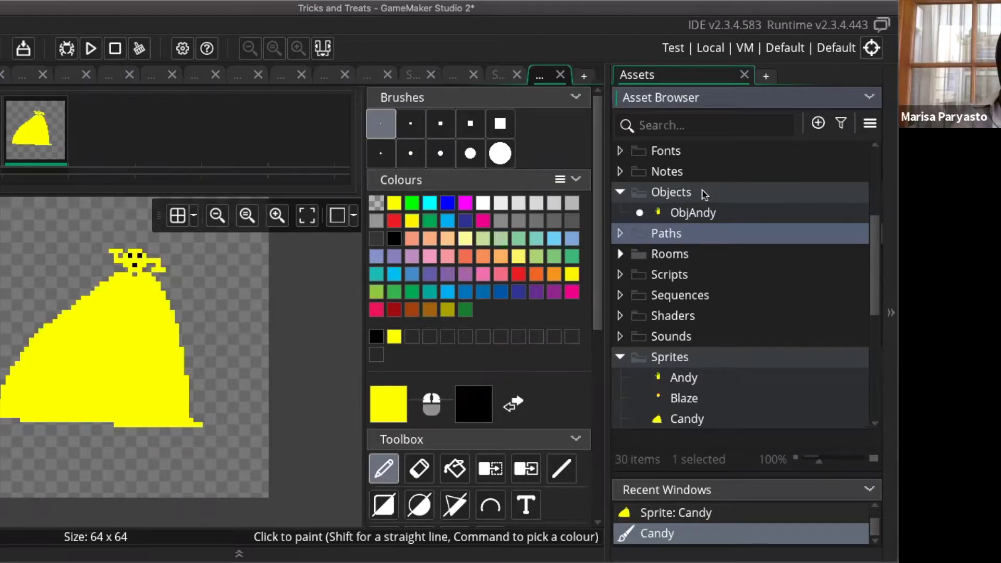
Create a new sprite asset inside the Objects folder
left_click(702, 193)
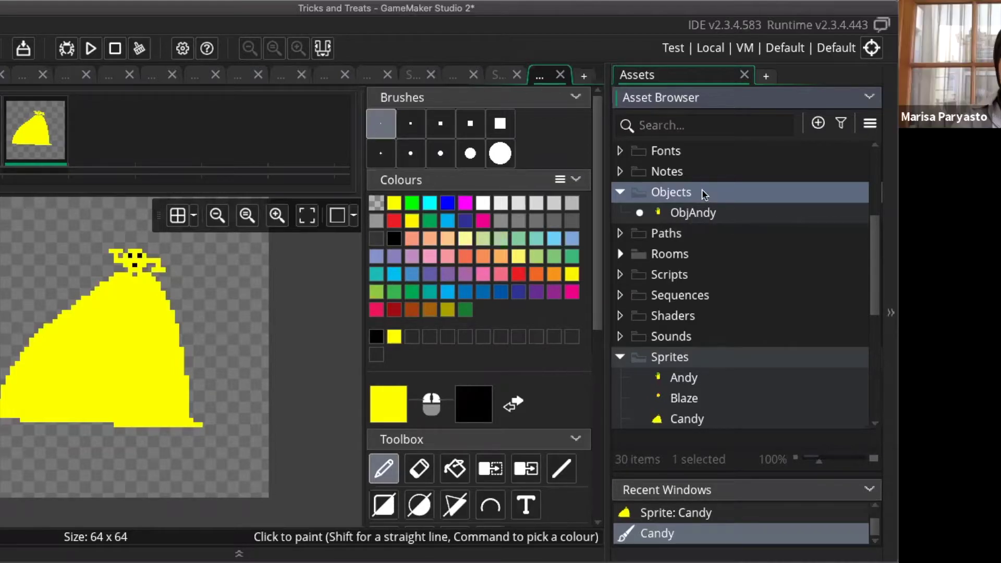
right_click(667, 193)
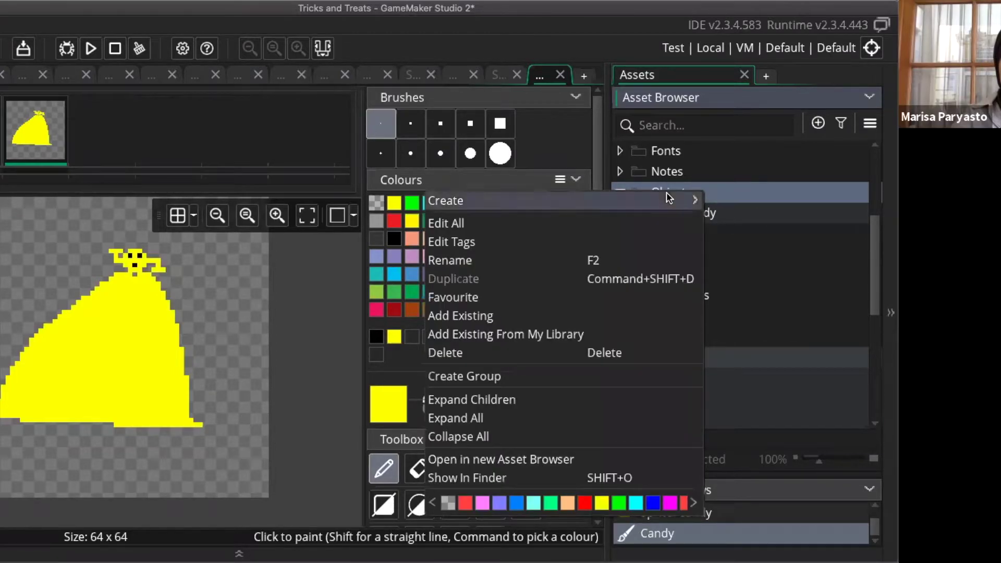
mouse_move(697, 200)
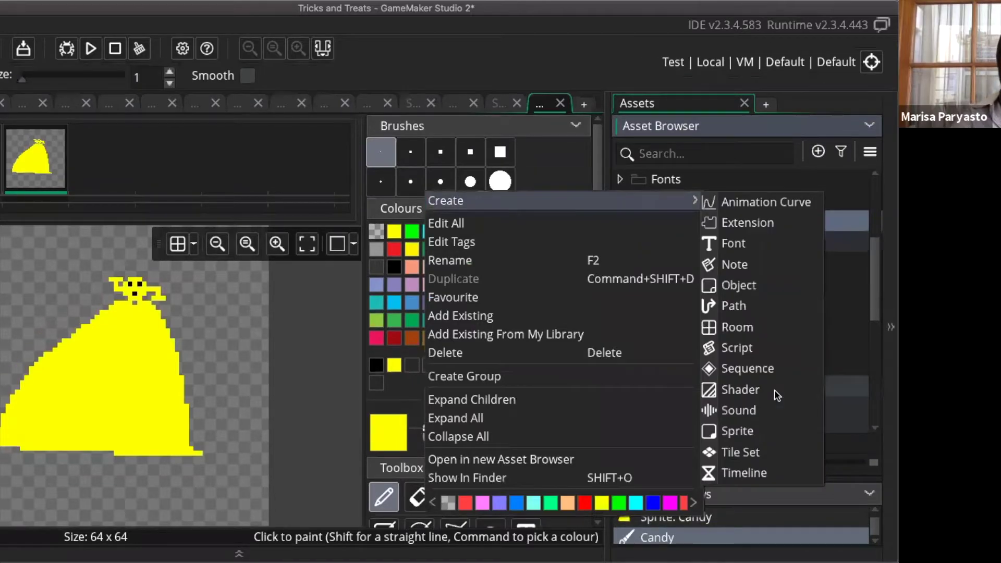
left_click(746, 431)
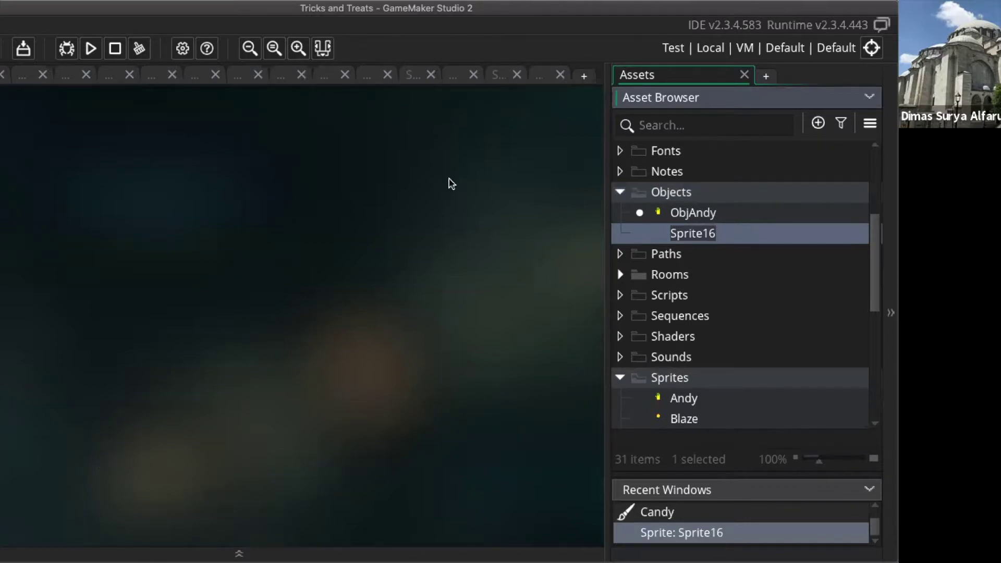
Try to clear the name of the new Sprite16 asset in the Objects folder
left_click(726, 232)
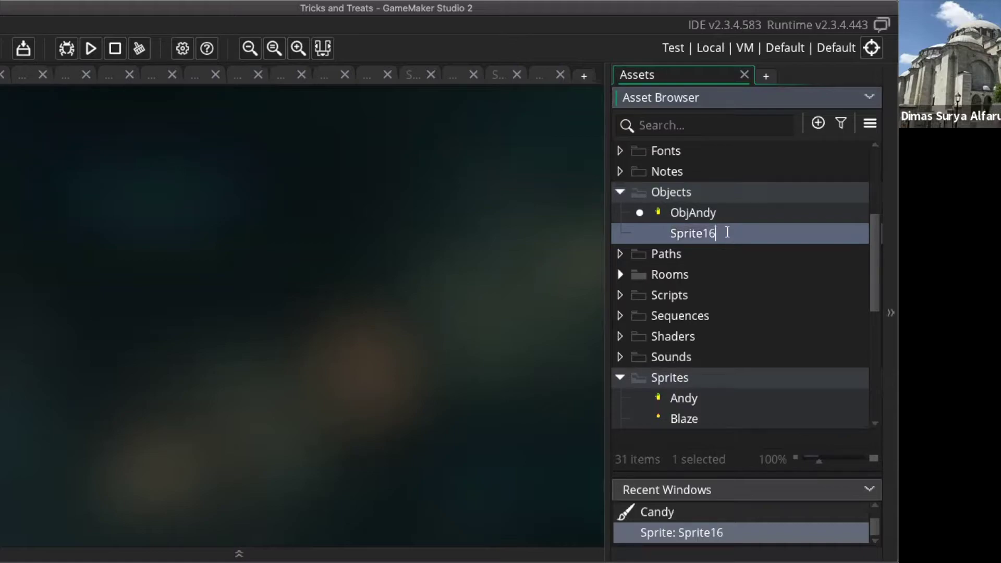
key("BackSpace")
key("BackSpace")
key("BackSpace")
key("BackSpace")
key("BackSpace")
key("BackSpace")
key("BackSpace")
key("BackSpace")
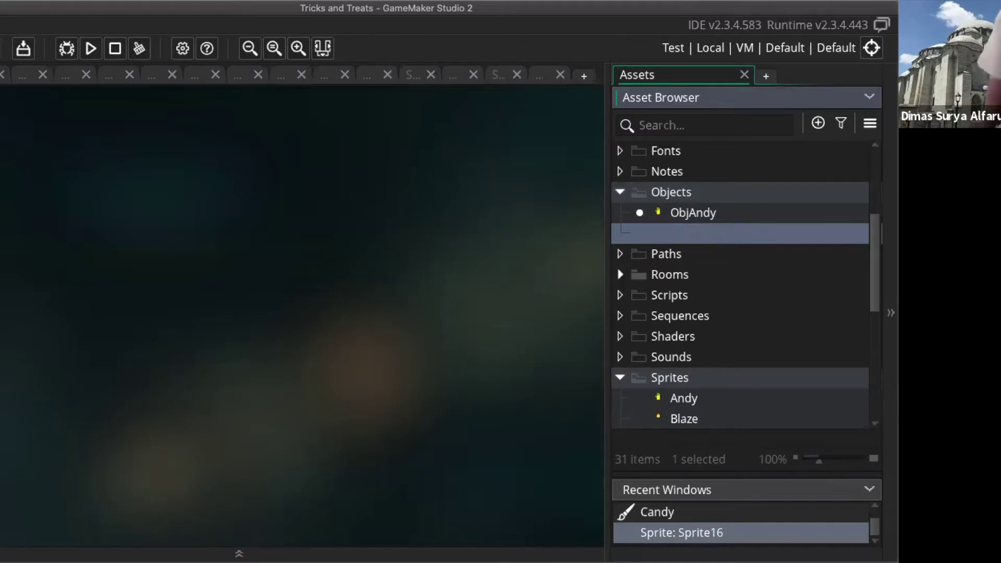
left_click(657, 512)
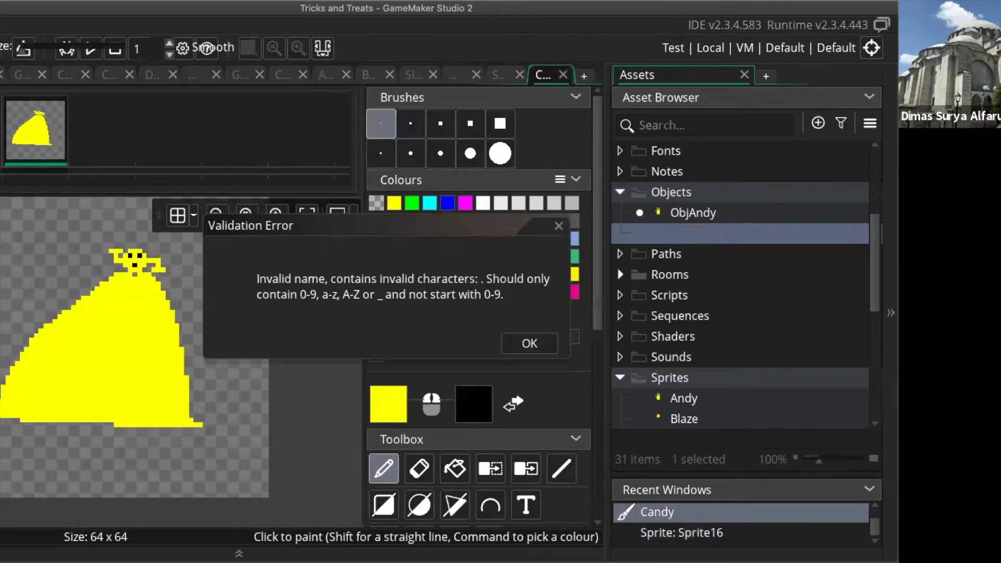
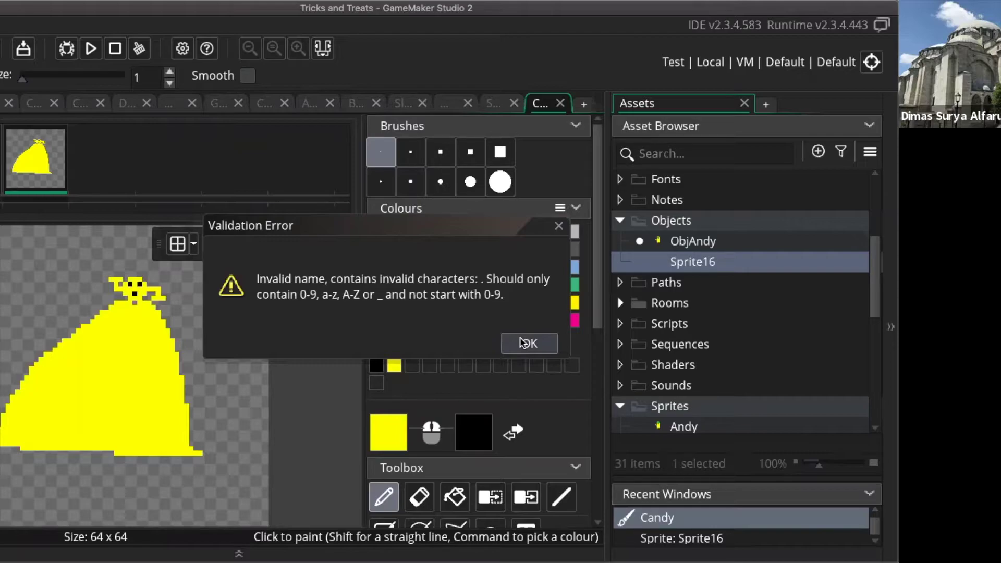
left_click(523, 343)
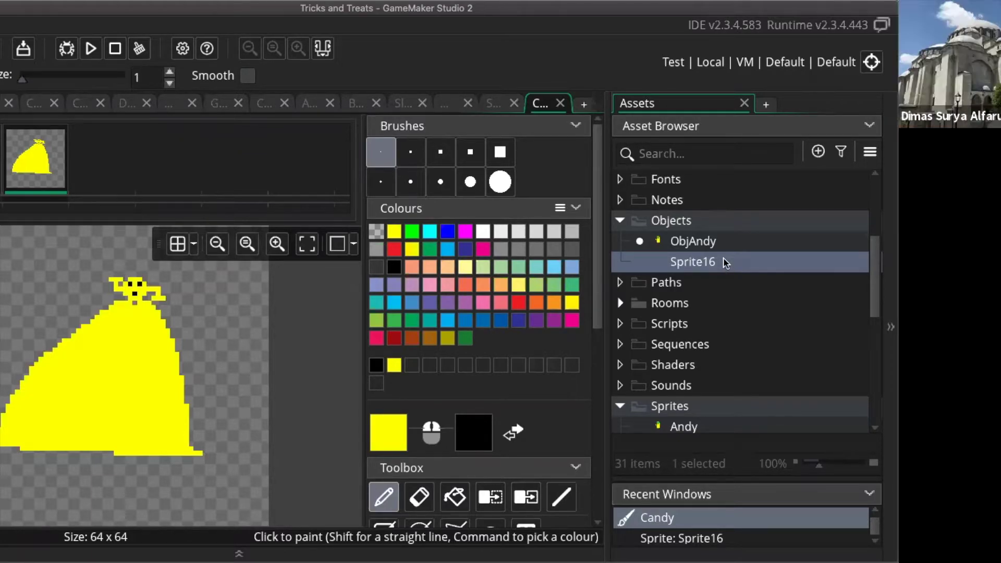
right_click(725, 262)
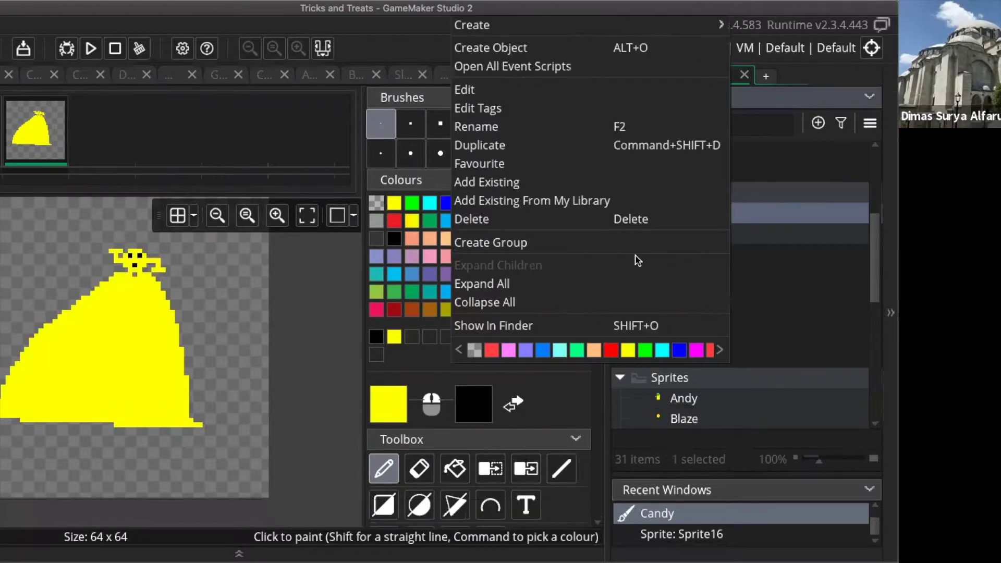
left_click(490, 224)
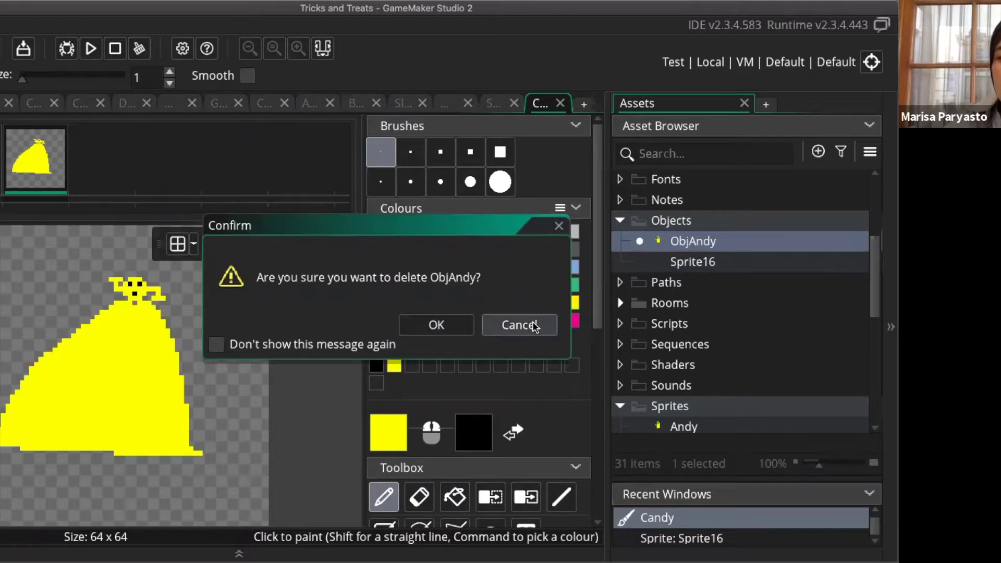
key("Escape")
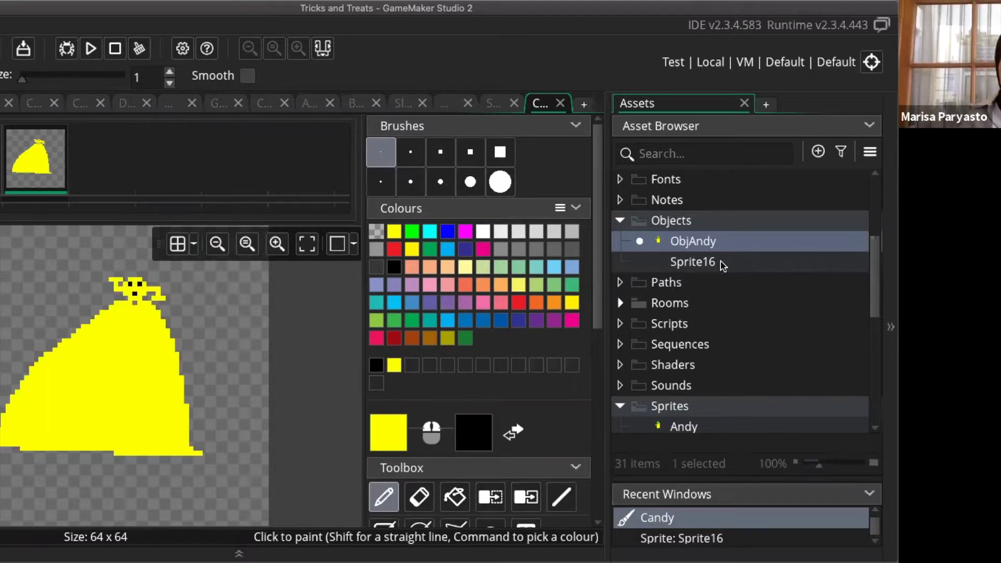
Delete the Sprite16 asset from the Objects folder and confirm the deletion
left_click(725, 263)
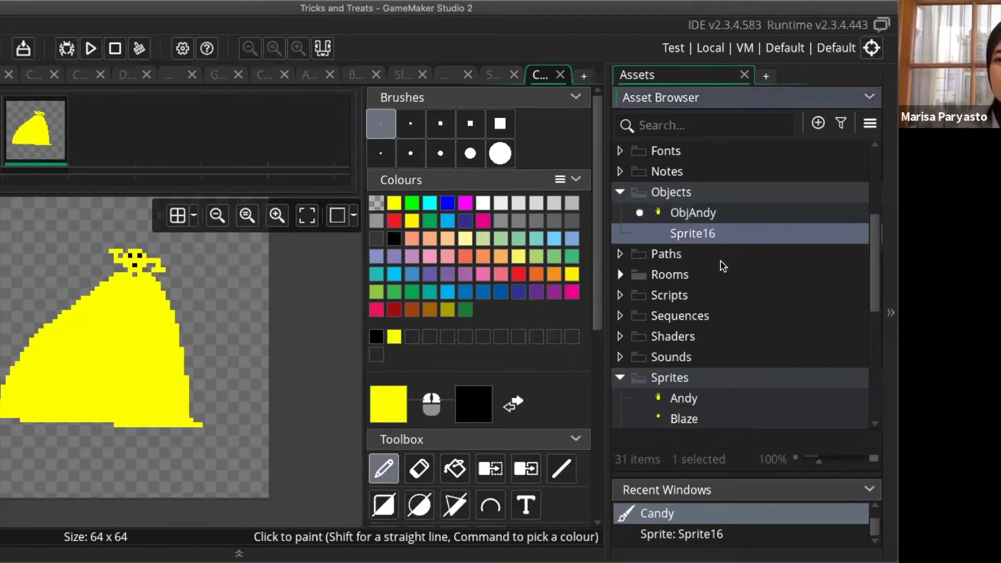
right_click(727, 234)
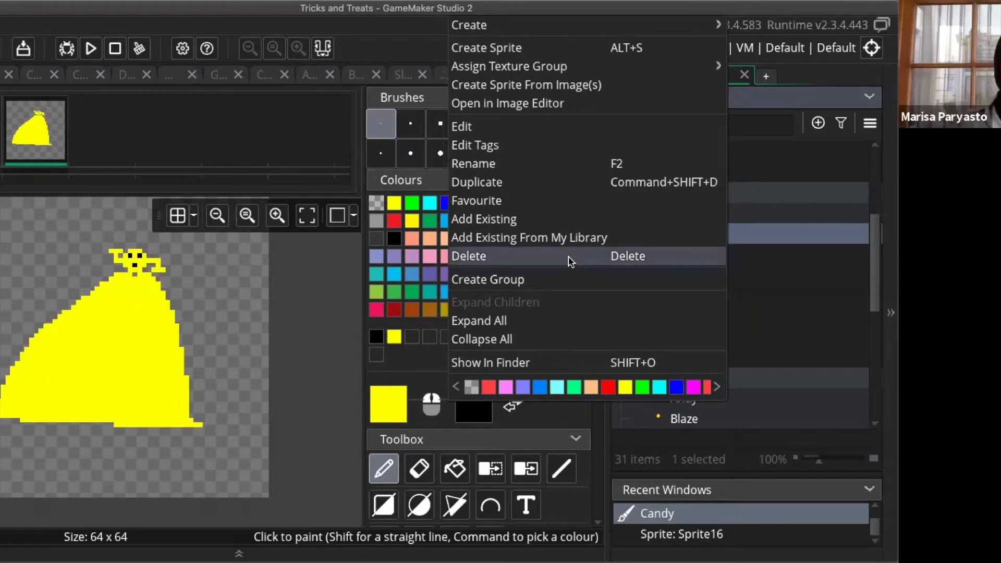
left_click(570, 256)
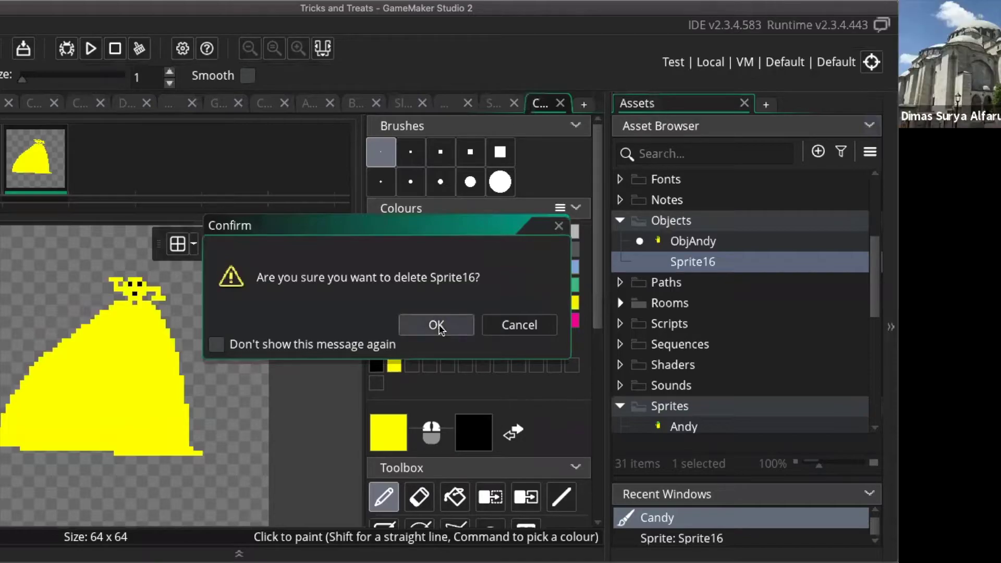
left_click(436, 326)
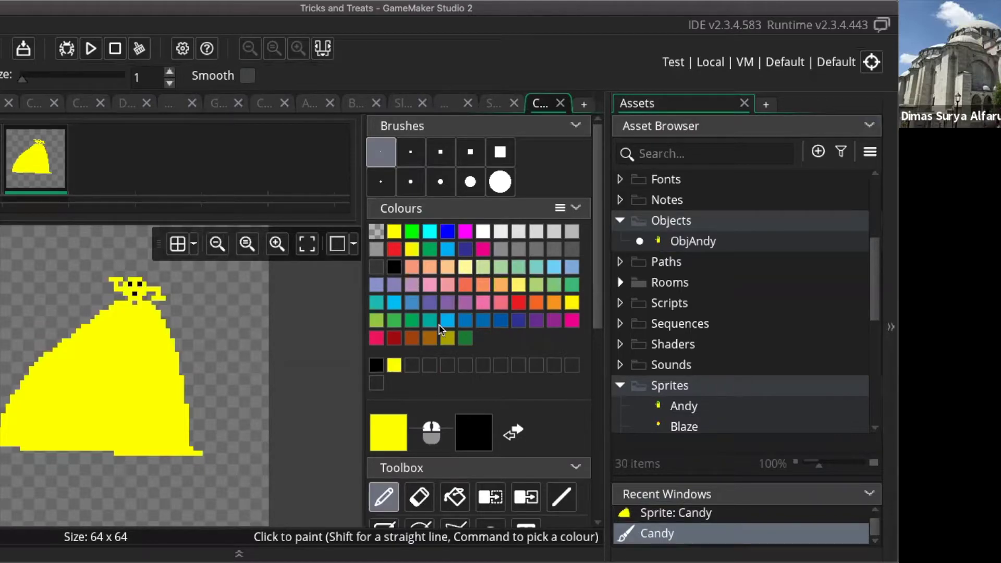
left_click(640, 242)
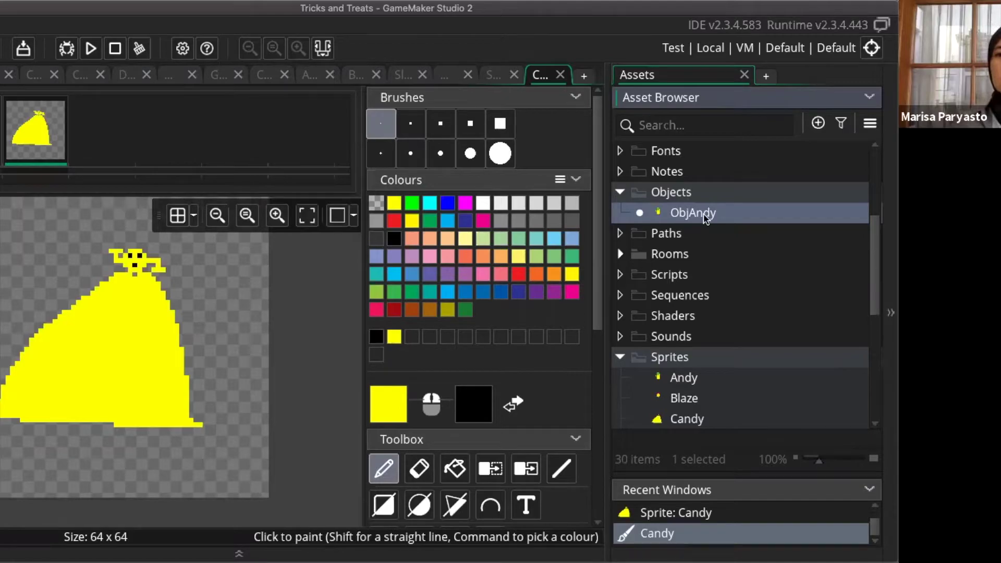
right_click(724, 214)
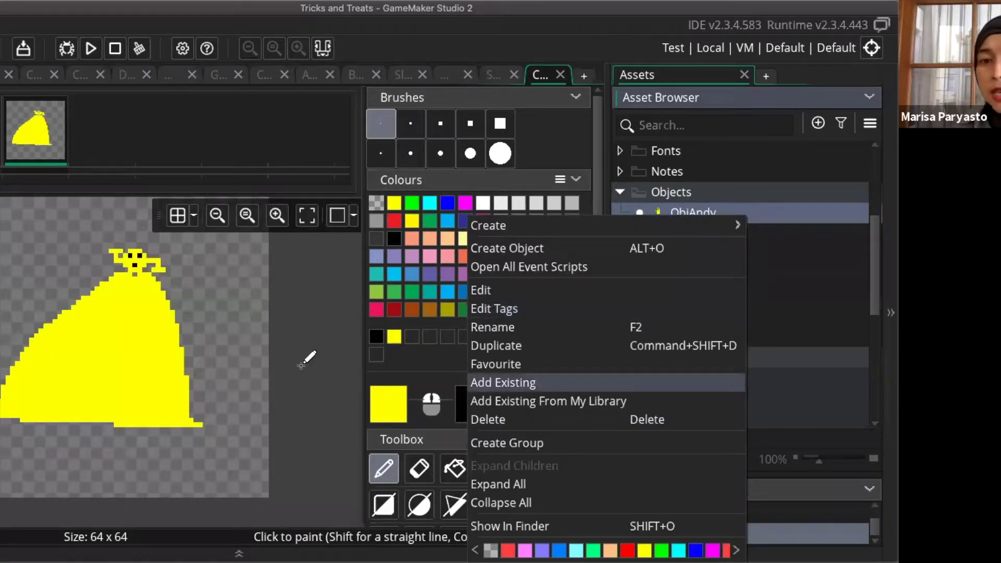
key("Escape")
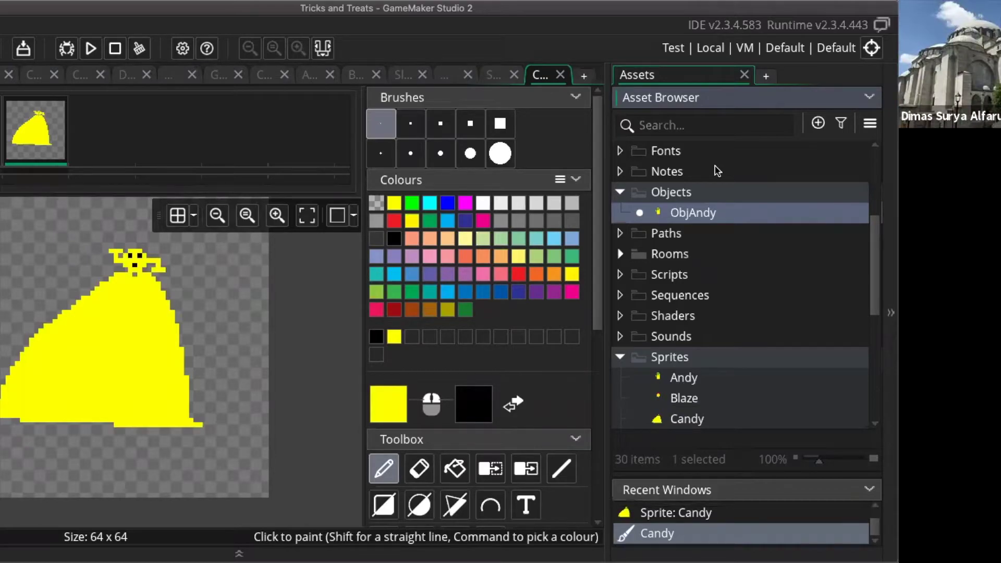
left_click(661, 213)
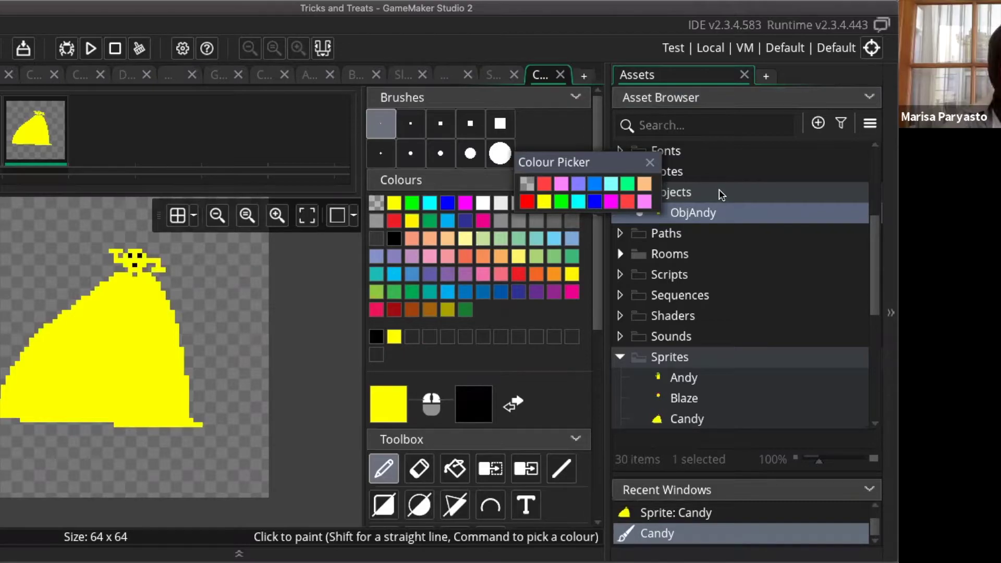
Create a new object asset in the Objects folder, keeping its default name
right_click(678, 194)
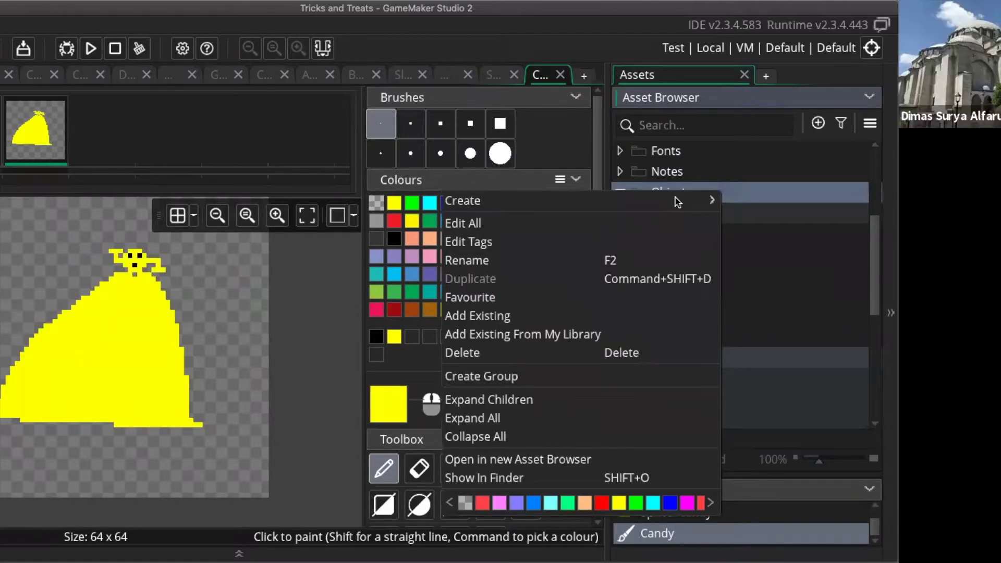
mouse_move(678, 203)
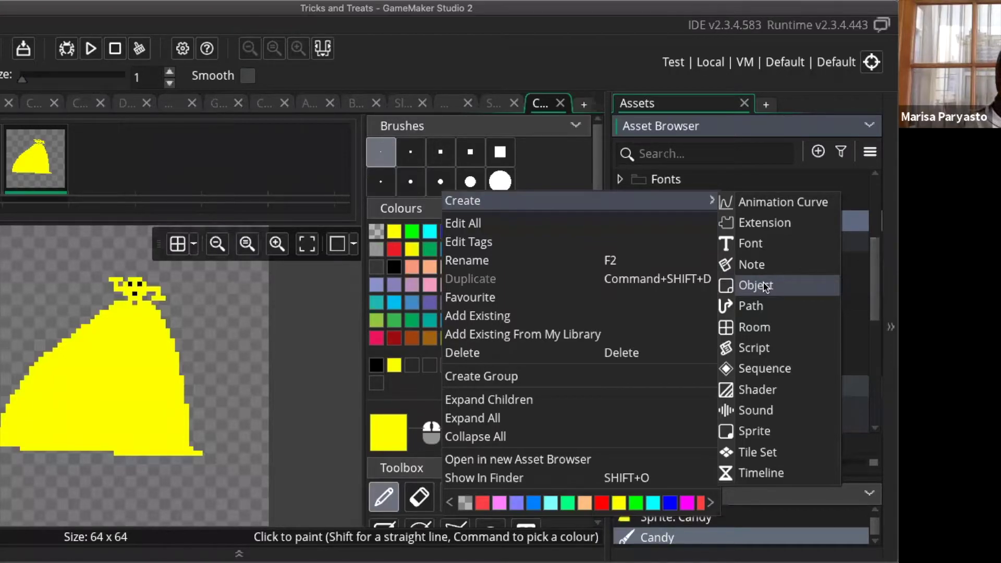
left_click(764, 286)
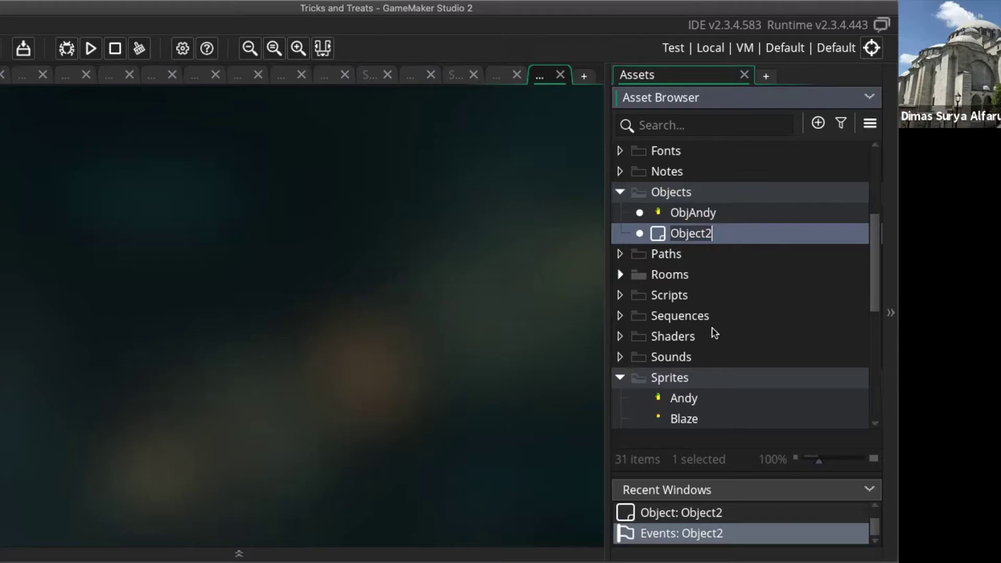
left_click(579, 230)
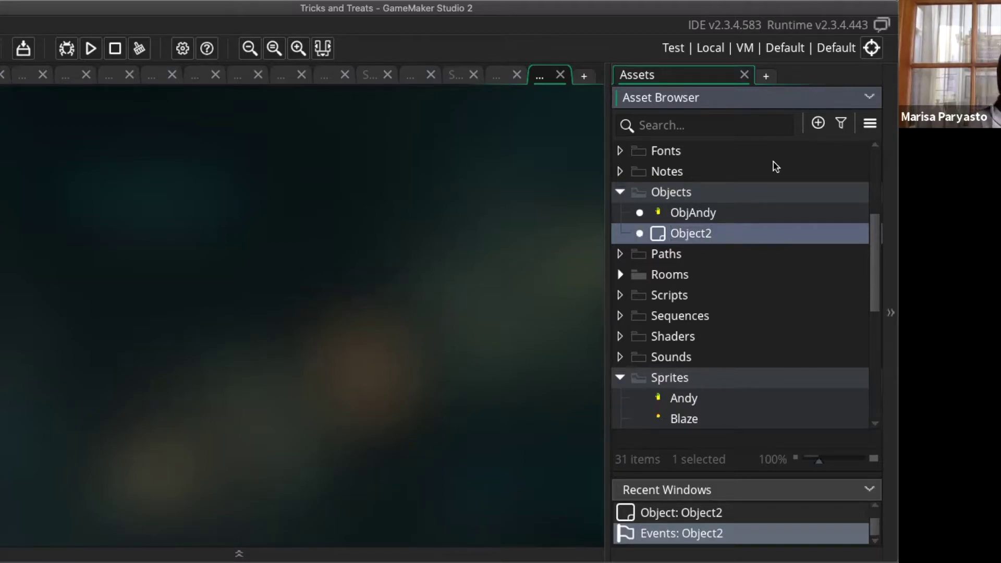
Check the list of existing sprites and add another object asset to the Objects folder
scroll(710, 350, "down", 1)
scroll(714, 352, "down", 10)
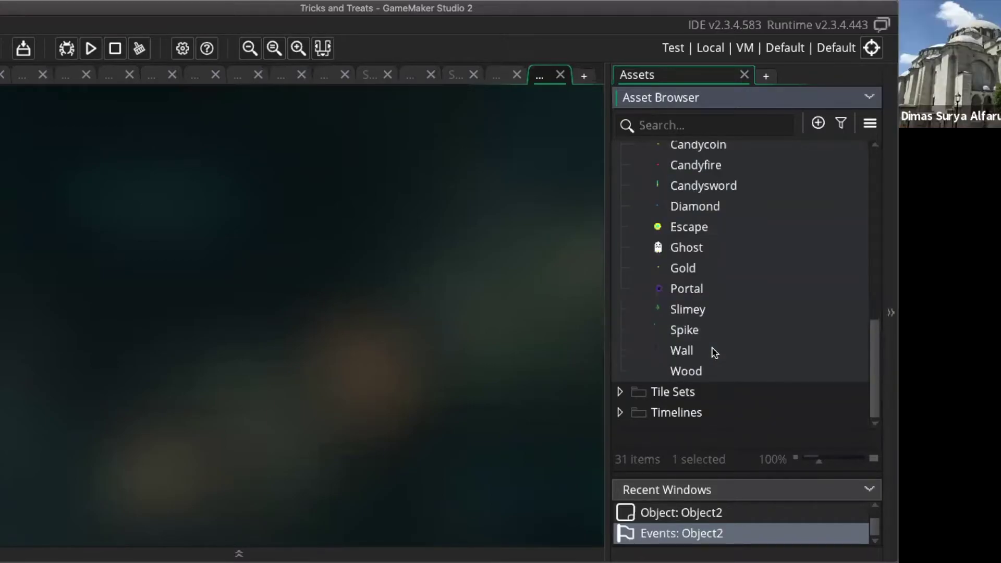
scroll(714, 353, "up", 4)
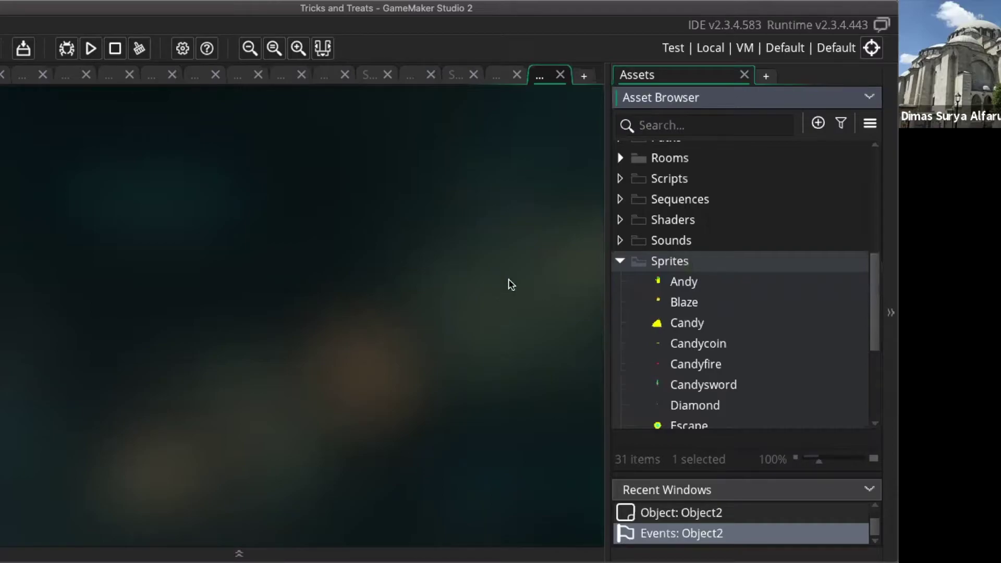
scroll(721, 205, "up", 3)
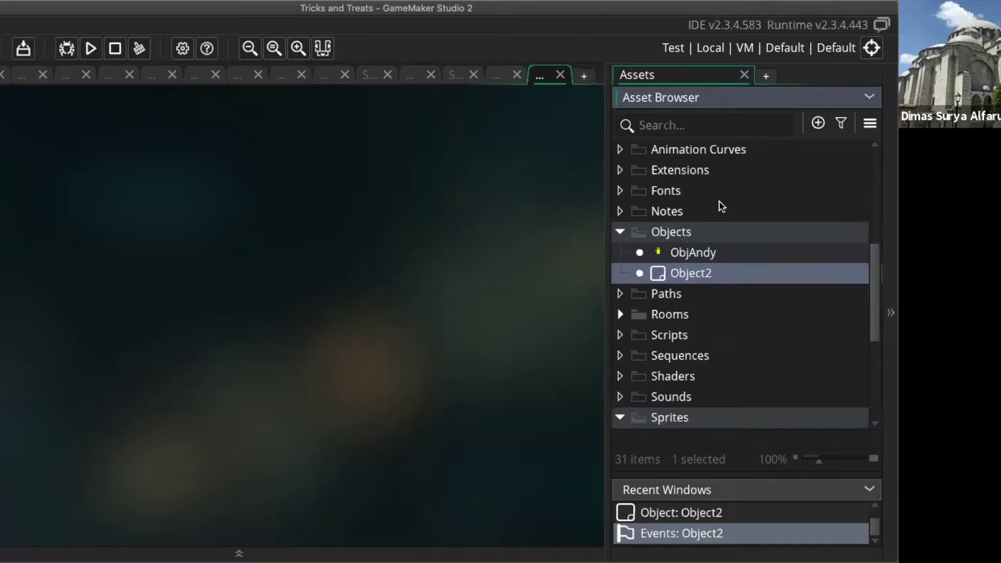
scroll(719, 211, "up", 1)
scroll(698, 232, "down", 1)
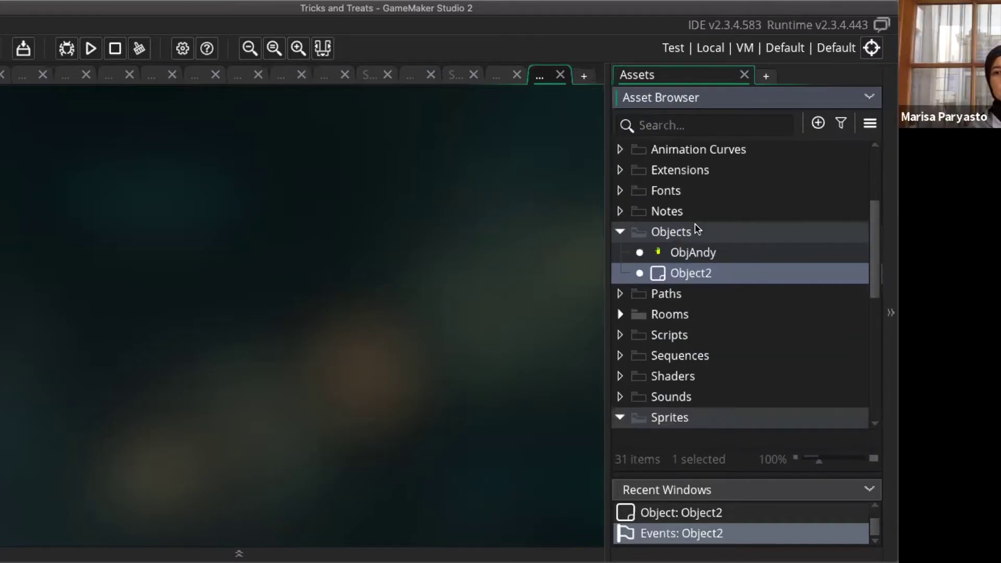
left_click(700, 232)
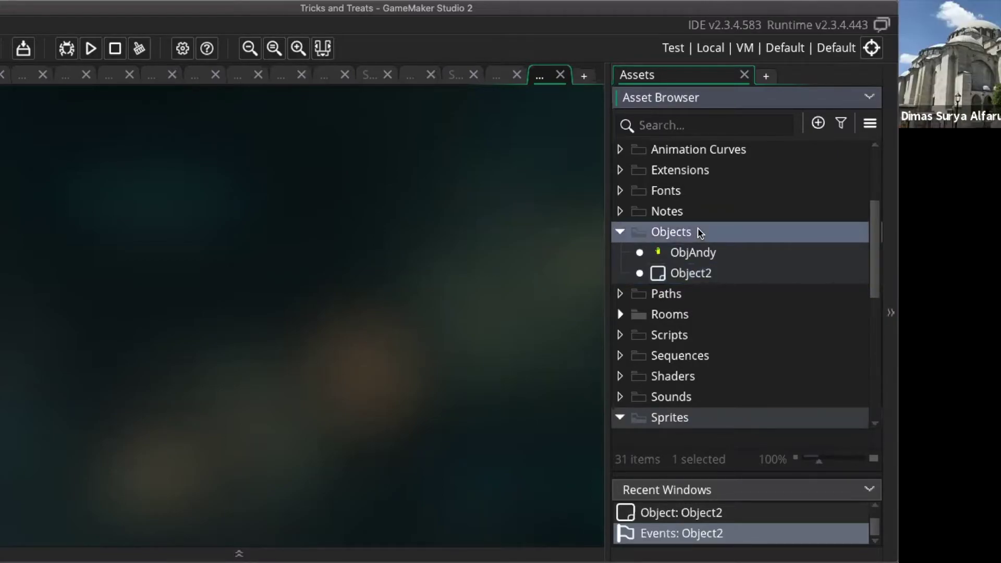
right_click(700, 232)
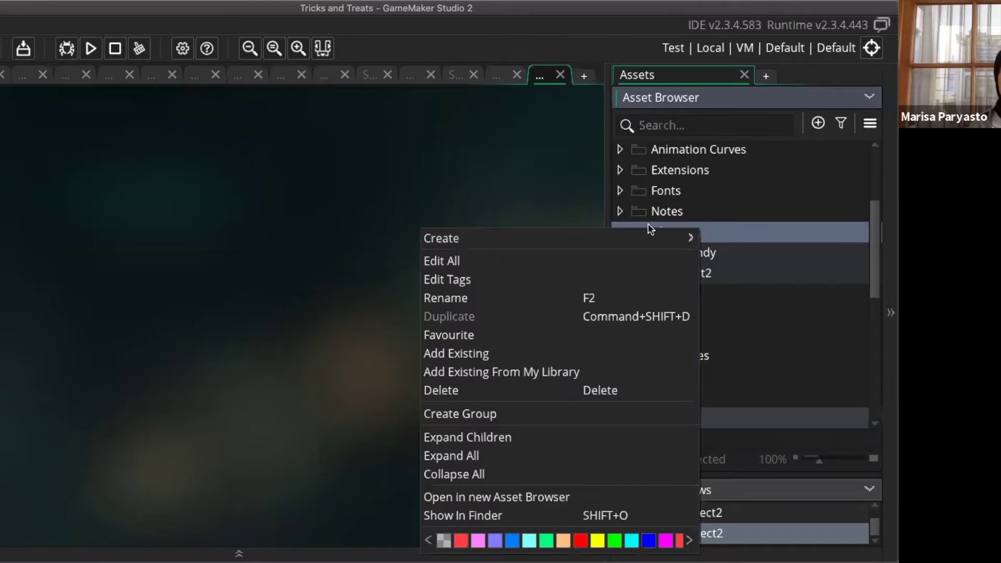
mouse_move(647, 236)
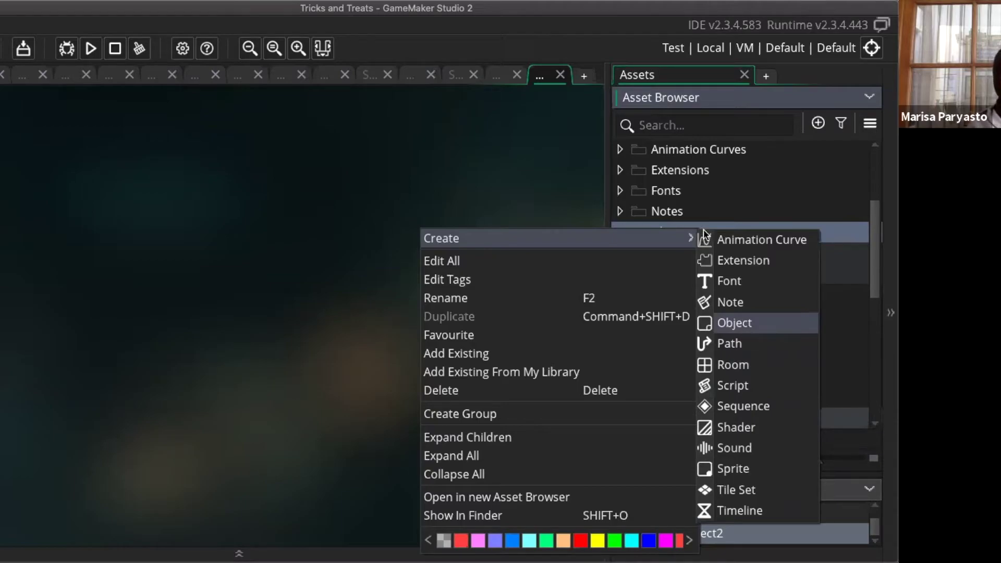
key("Return")
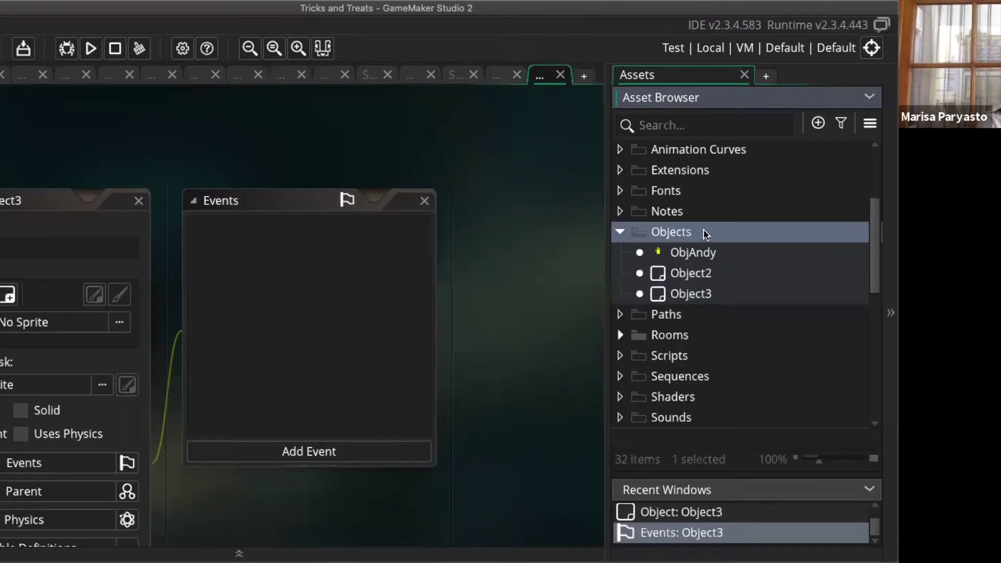
Create two more object assets in the Objects folder with their default names
right_click(703, 230)
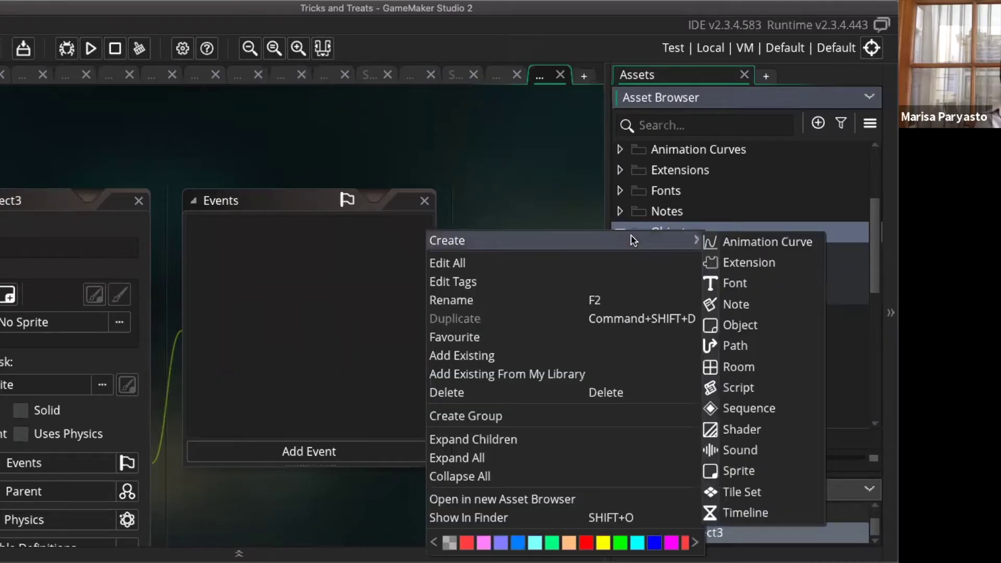
left_click(741, 324)
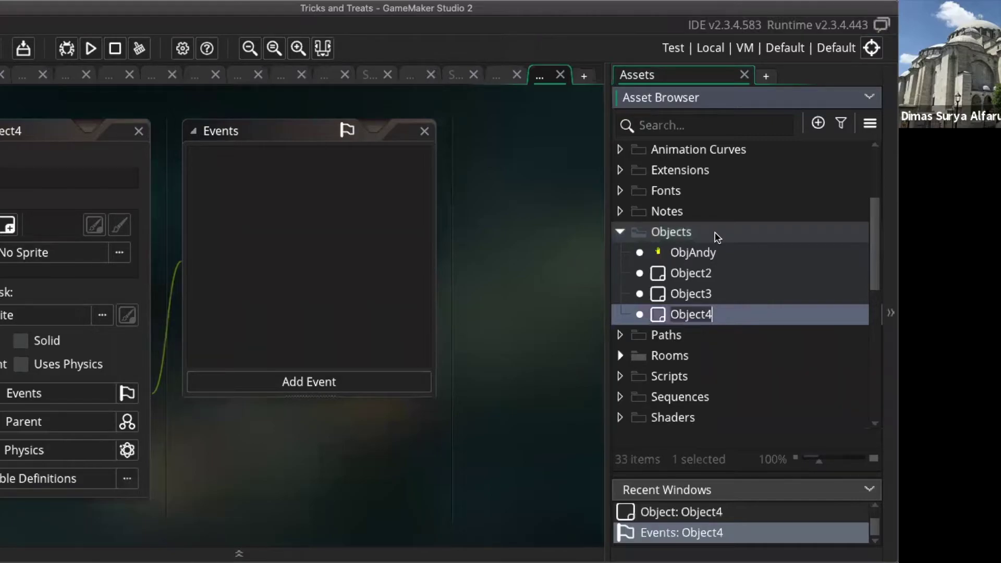
left_click(717, 237)
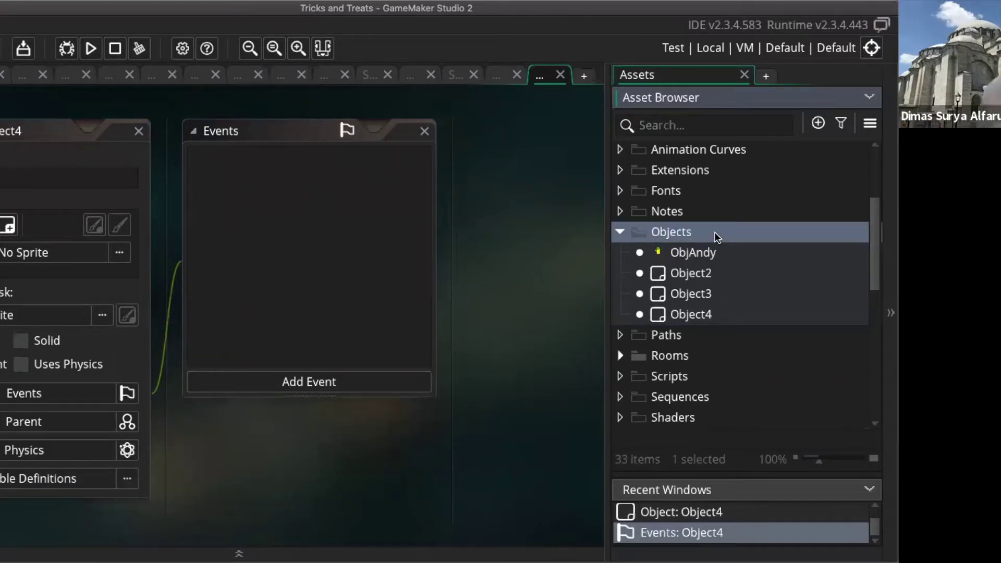
right_click(717, 237)
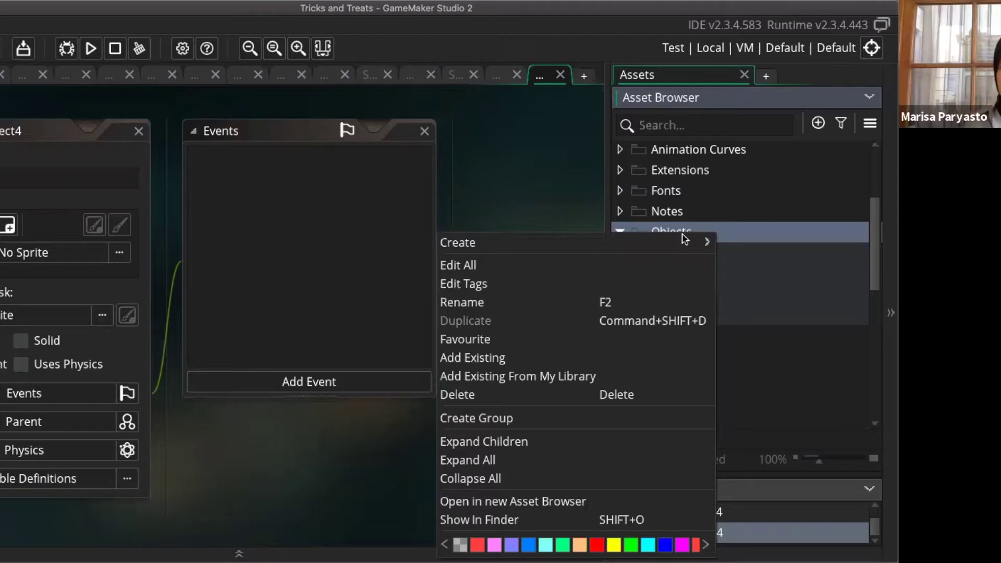
mouse_move(700, 241)
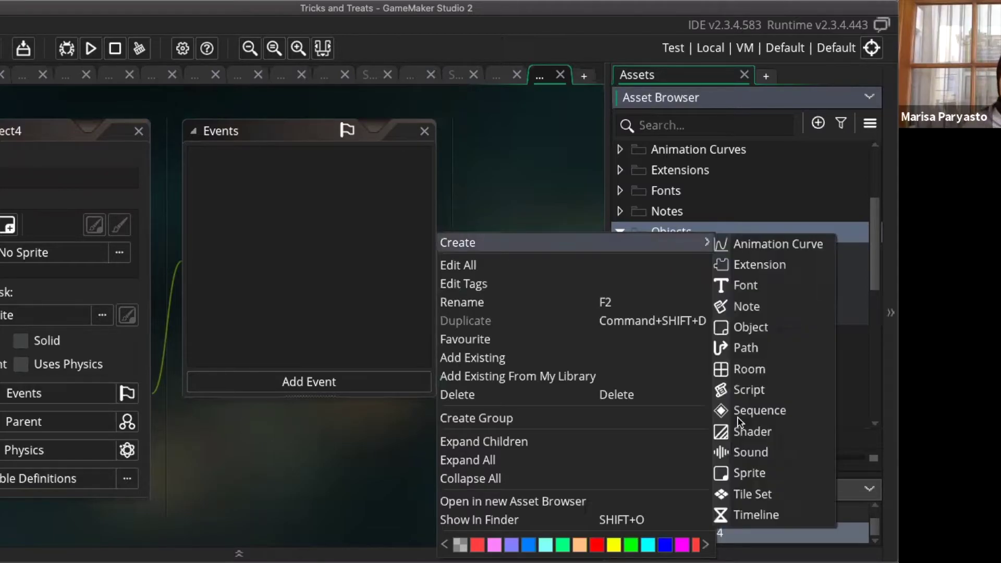
left_click(753, 329)
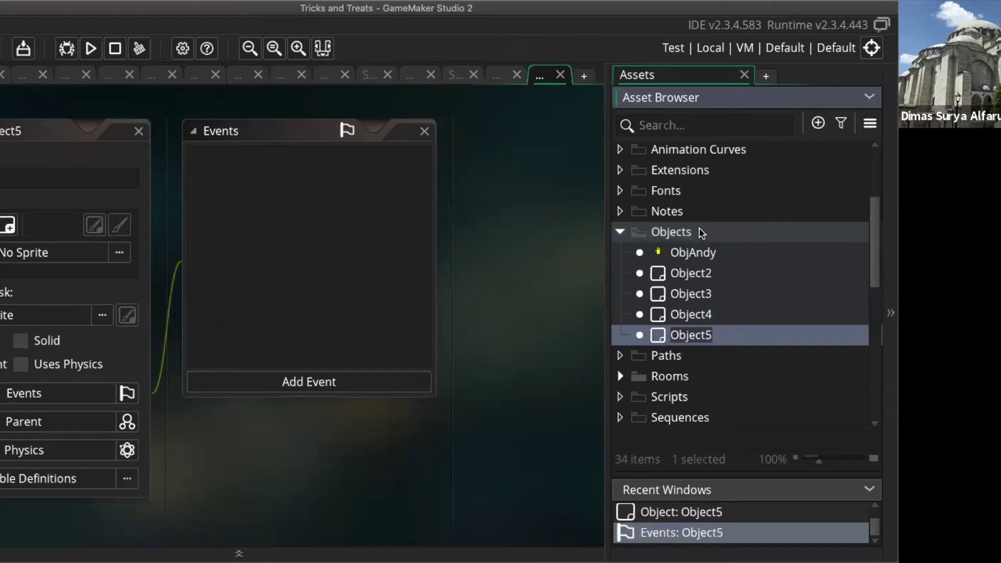
Add two further object assets to the Objects folder, leaving their default names unchanged
right_click(669, 234)
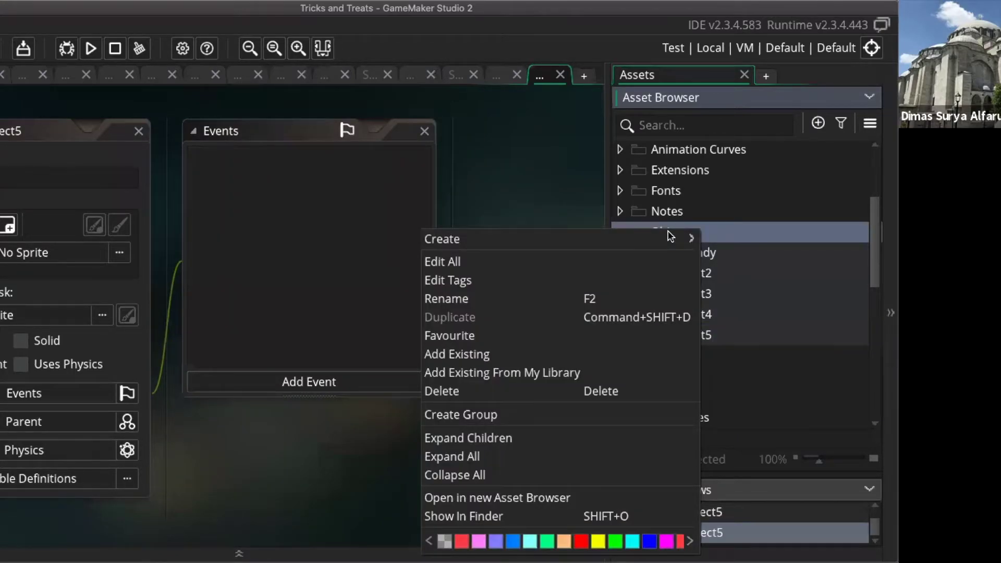
mouse_move(670, 237)
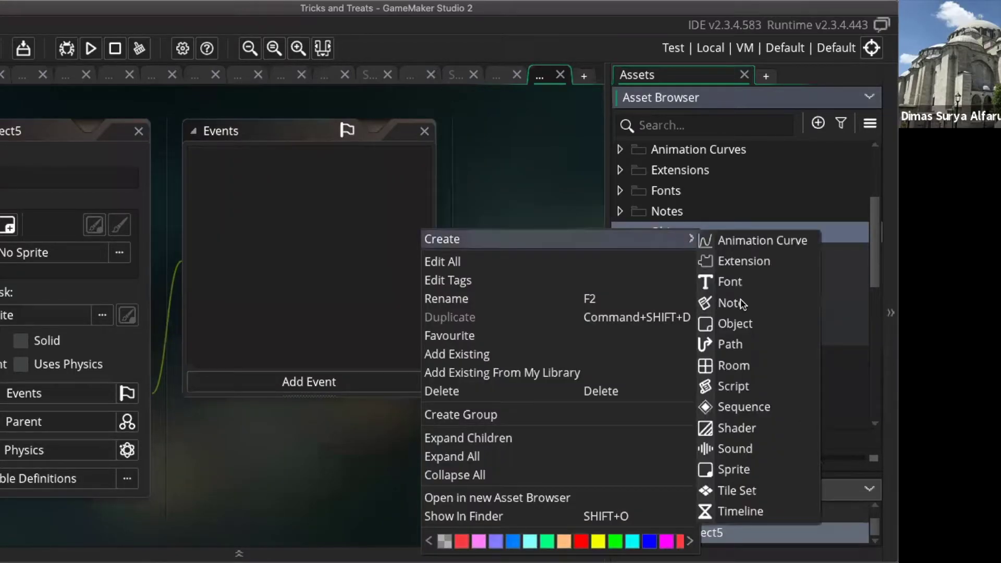
left_click(737, 327)
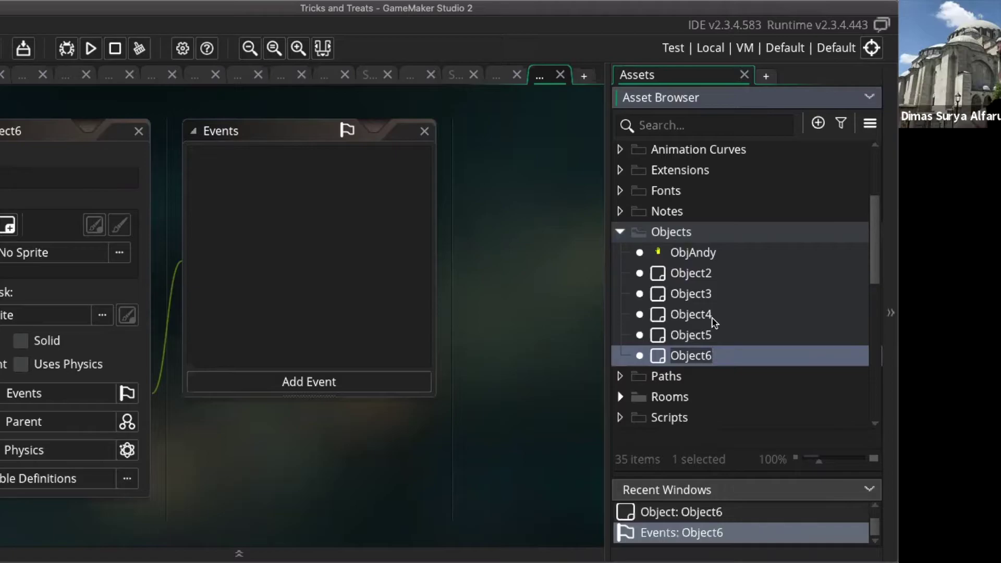
left_click(703, 233)
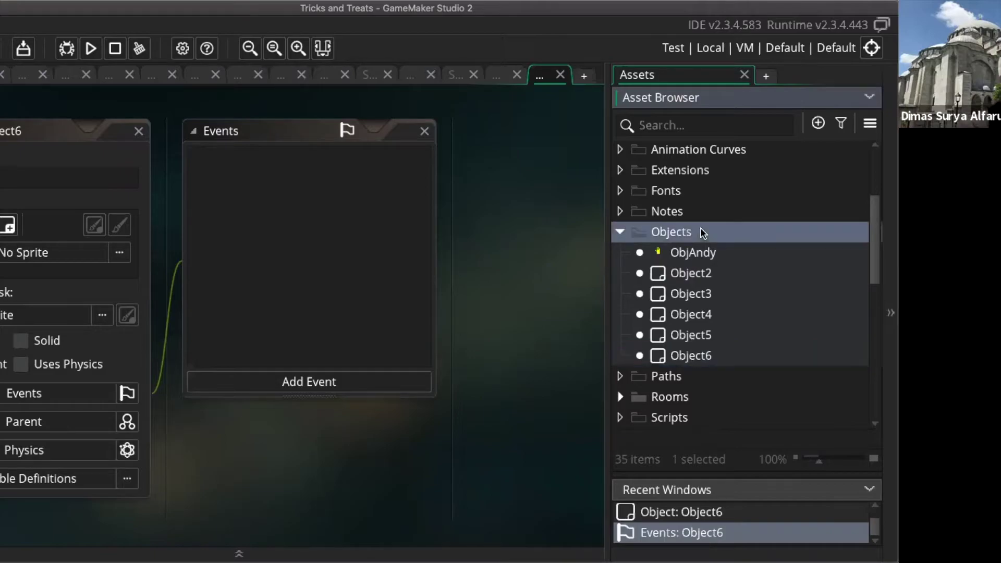
right_click(665, 234)
mouse_move(666, 237)
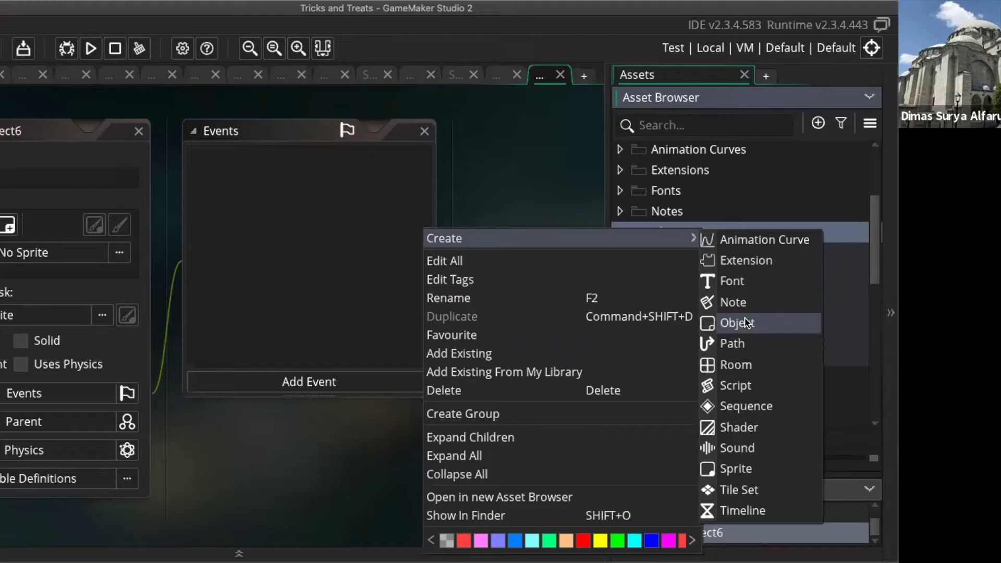
left_click(746, 323)
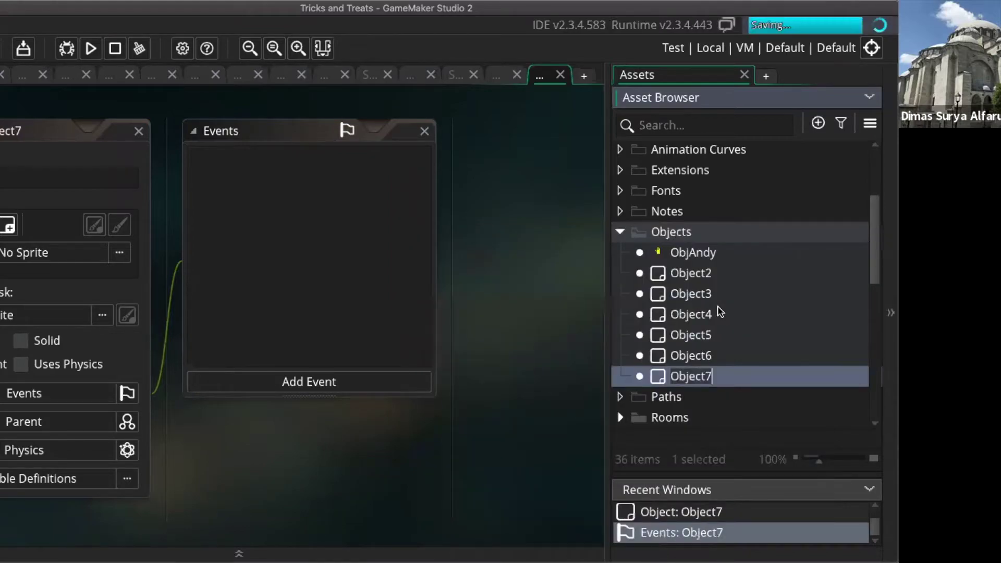
Create three more object assets in the Objects folder, keeping the default name for each
left_click(719, 230)
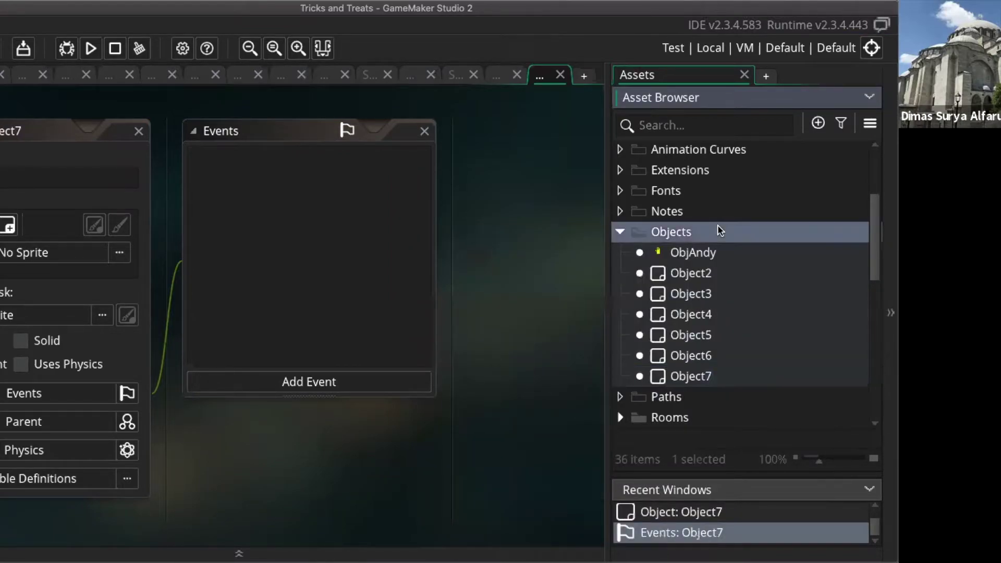
right_click(717, 227)
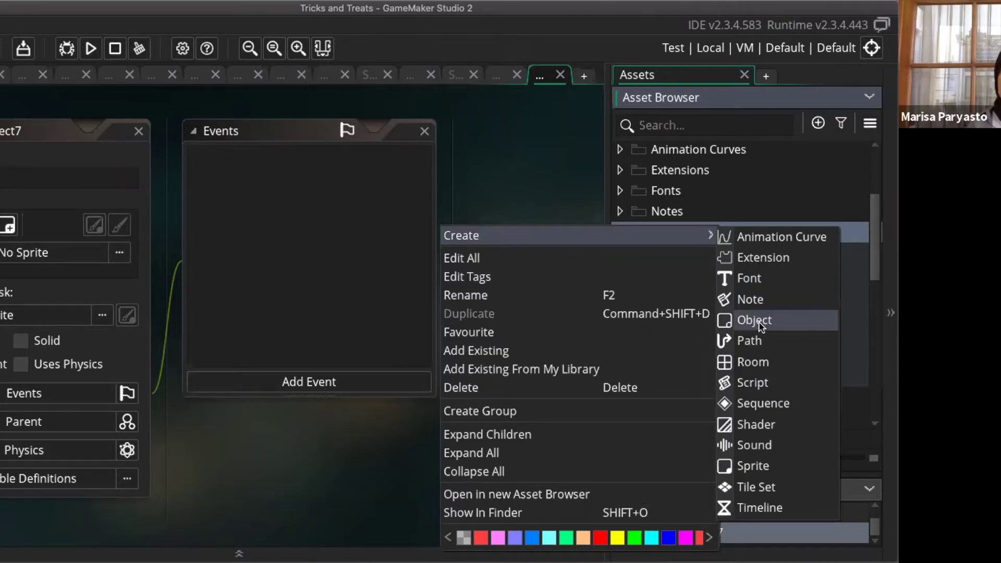
left_click(760, 321)
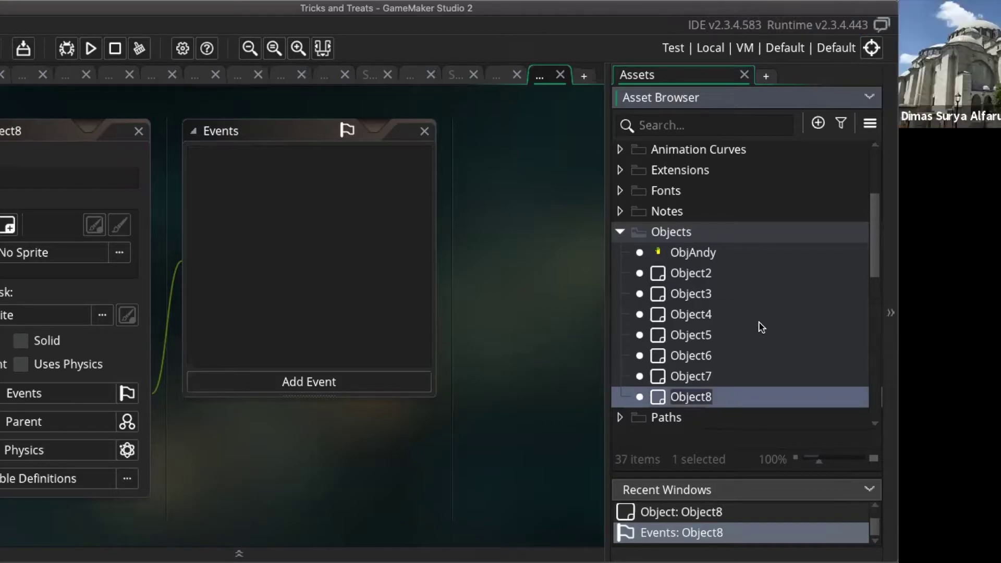
left_click(708, 231)
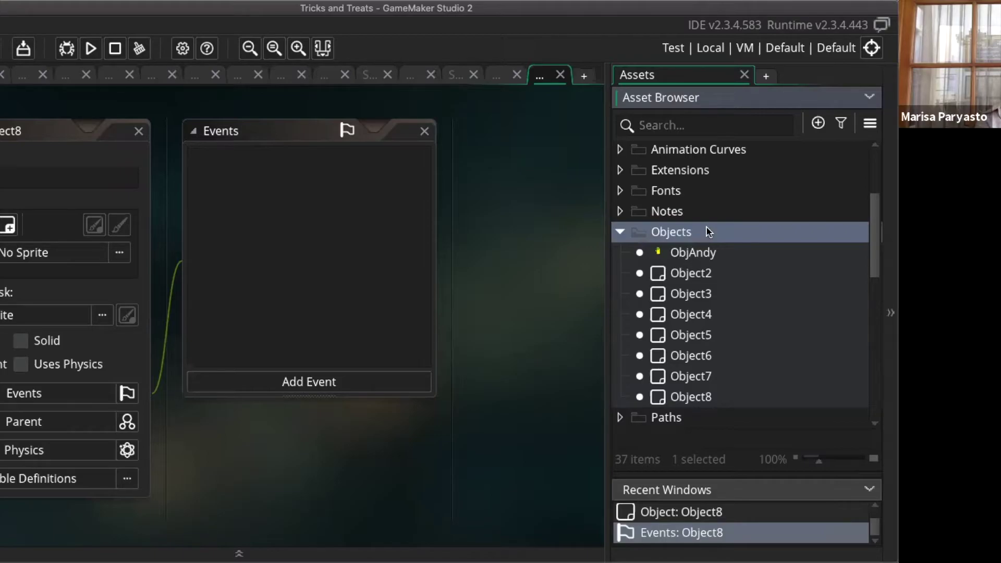
right_click(699, 232)
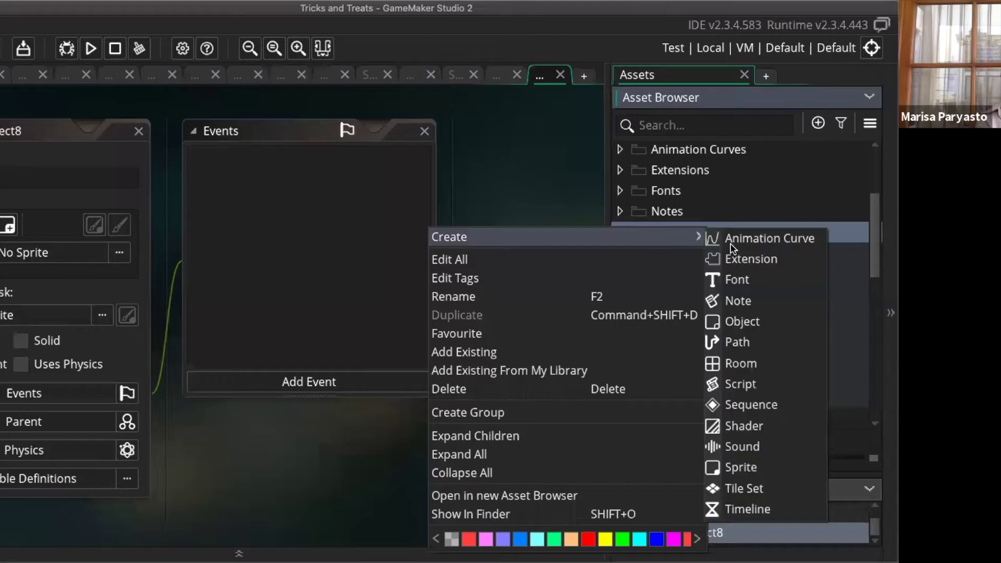
left_click(737, 323)
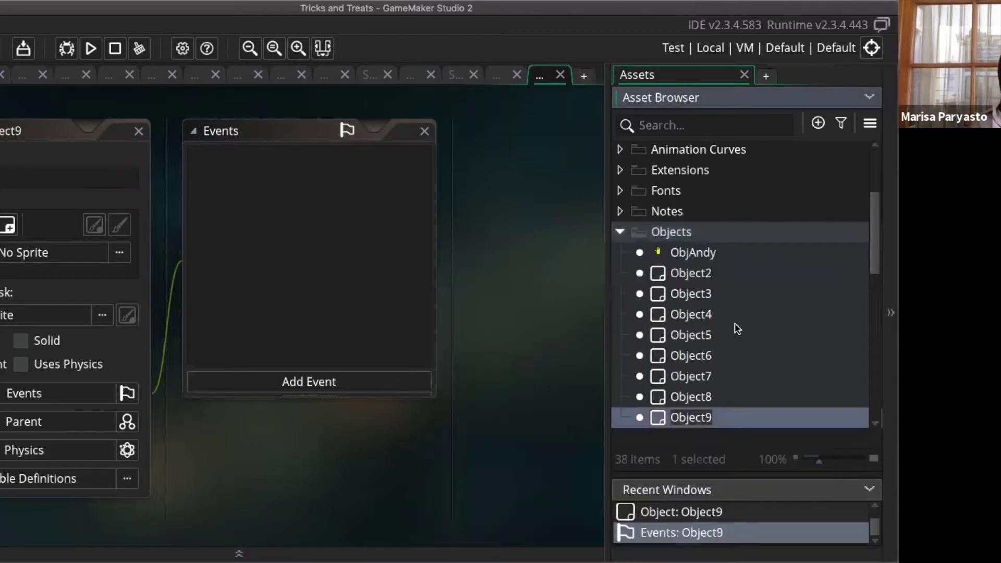
right_click(700, 233)
mouse_move(629, 240)
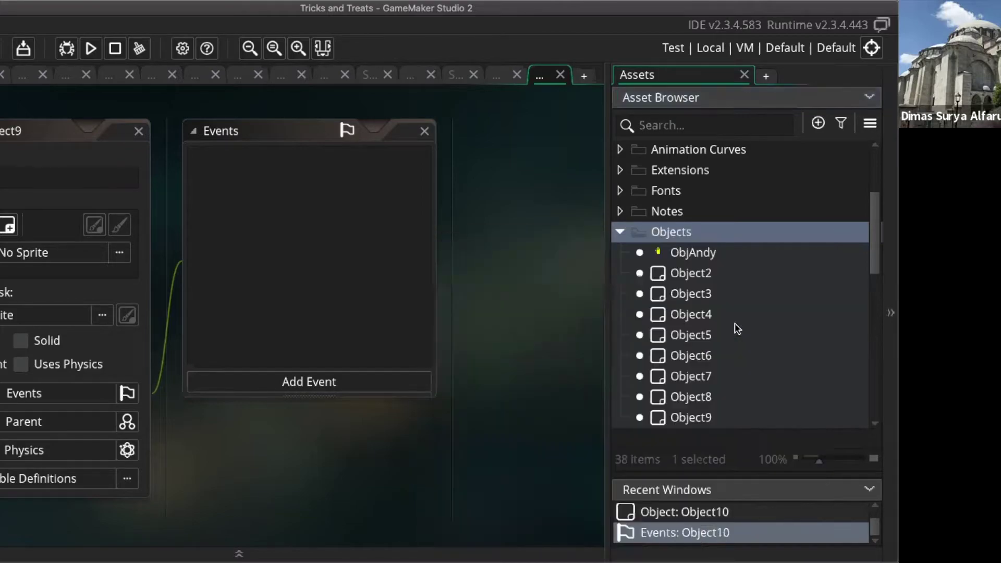
left_click(735, 325)
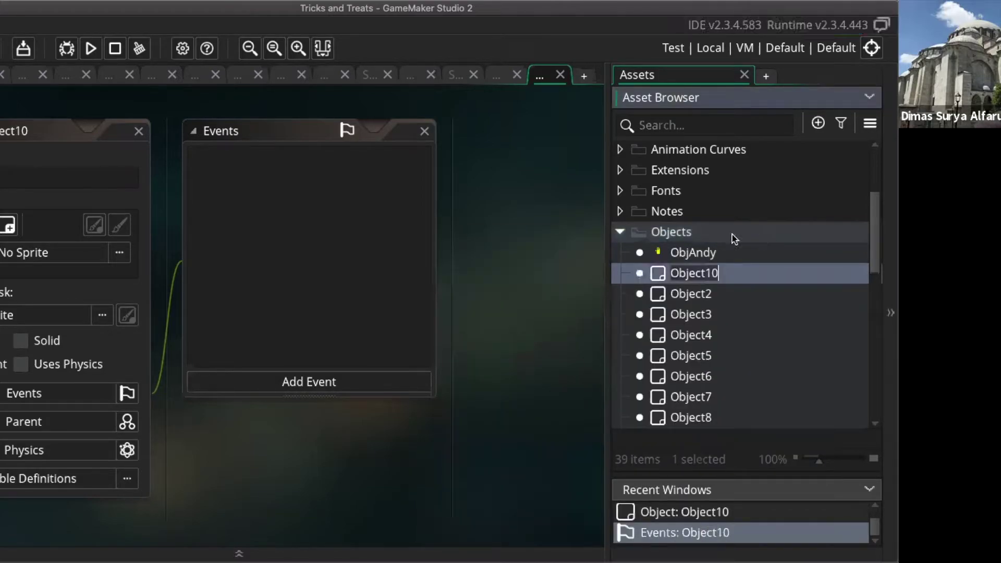
Check the objects already in the asset list and add one more default-named object asset to the Objects folder
left_click(703, 238)
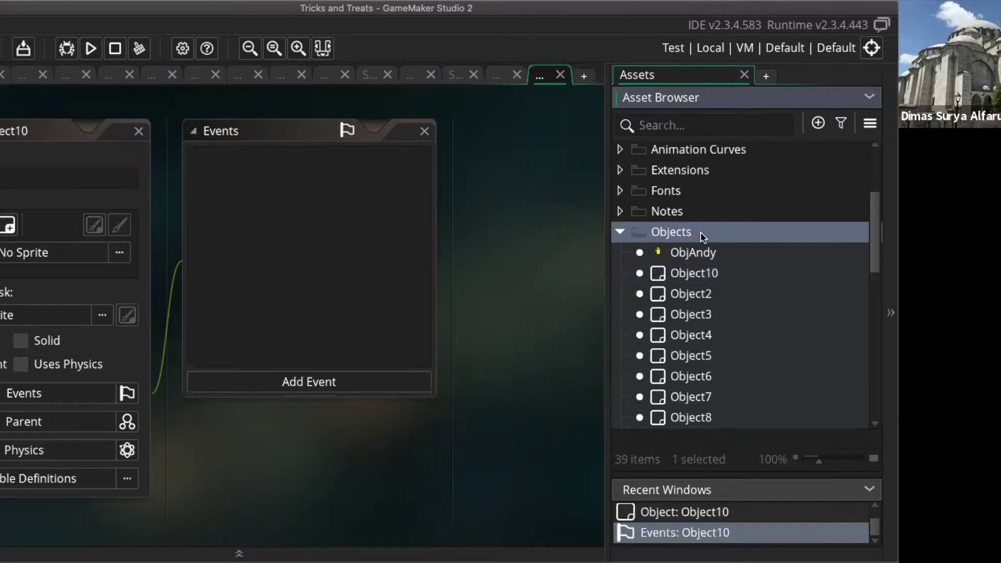
right_click(703, 238)
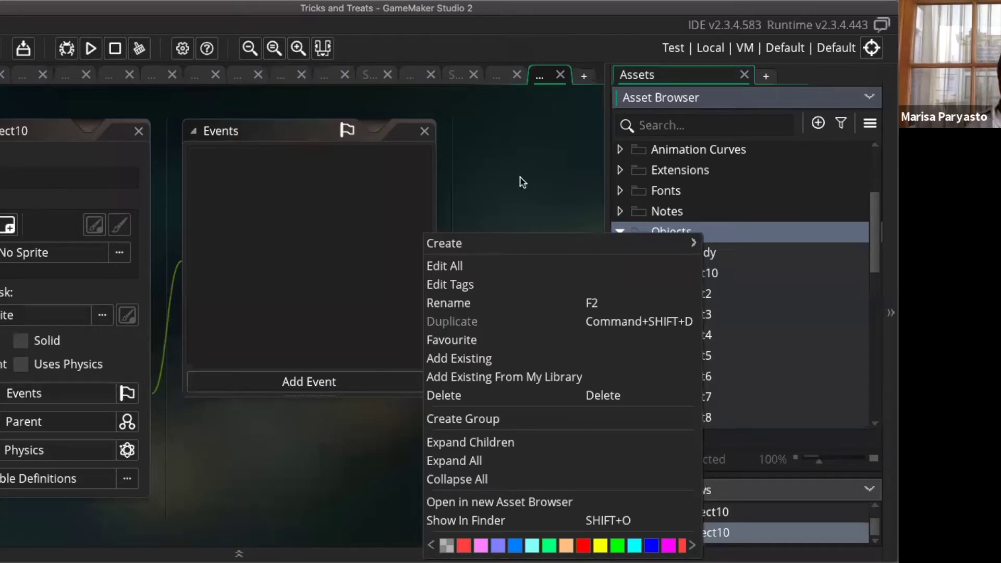
key("Escape")
scroll(737, 318, "down", 5)
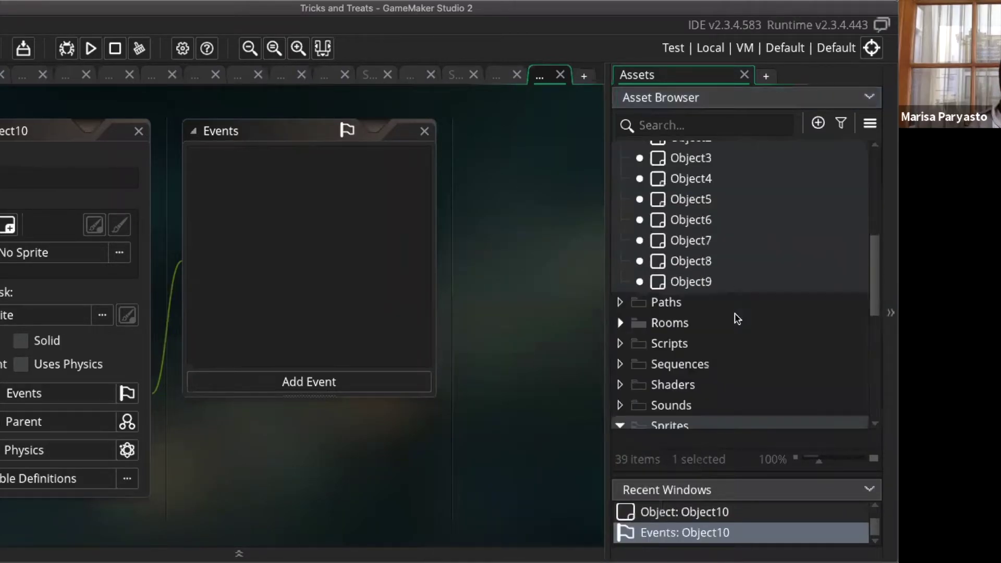
scroll(736, 318, "up", 5)
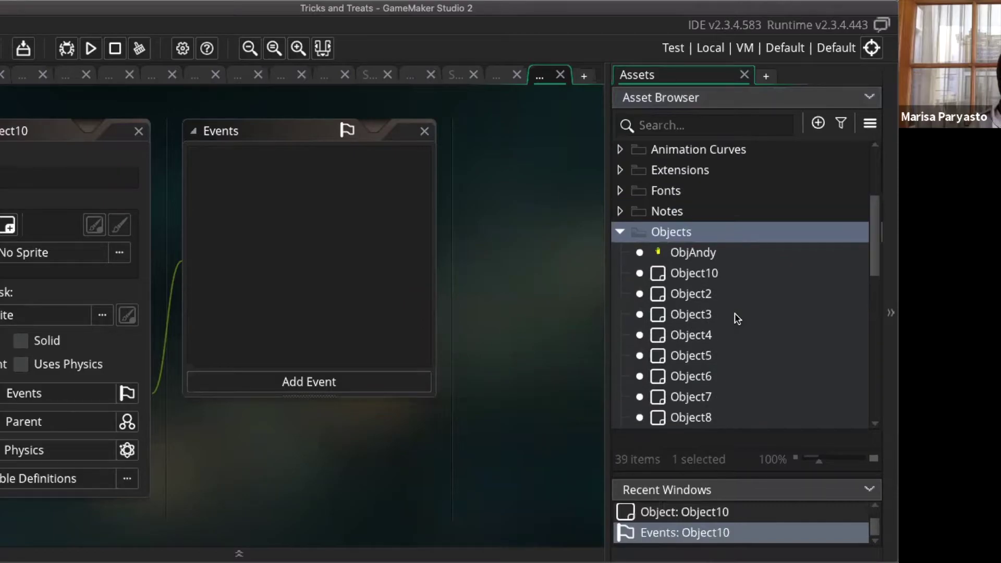
scroll(733, 295, "up", 2)
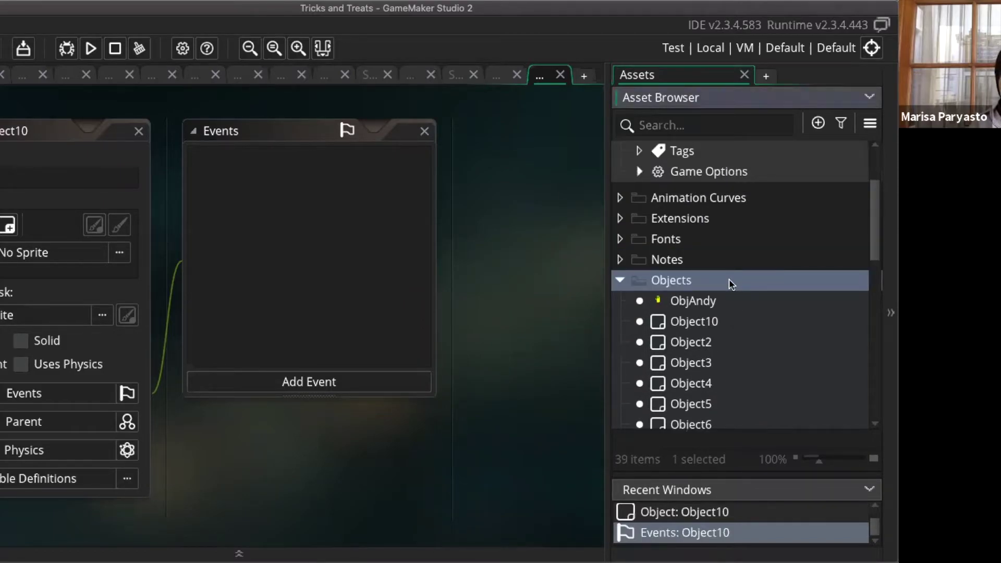
right_click(729, 278)
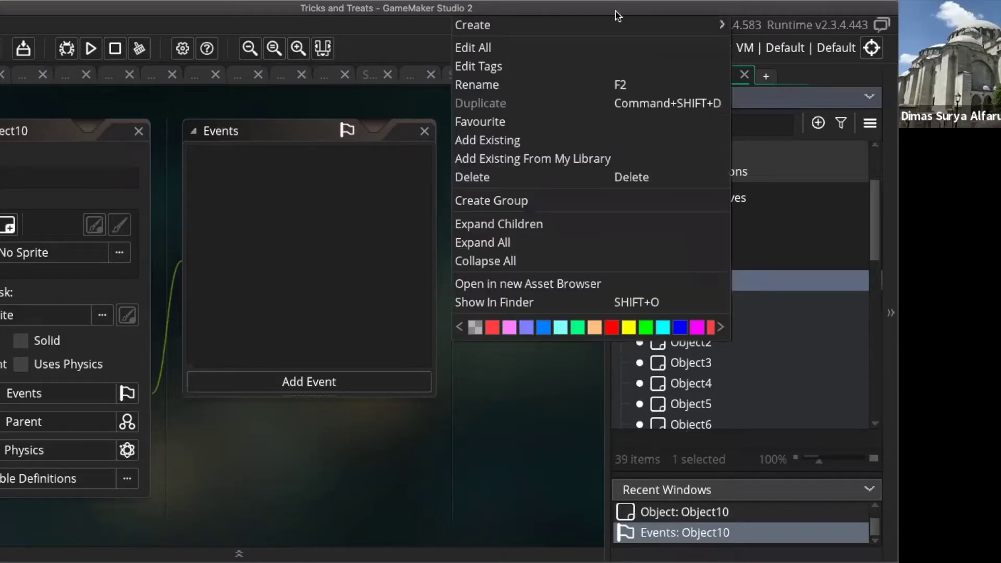
mouse_move(617, 27)
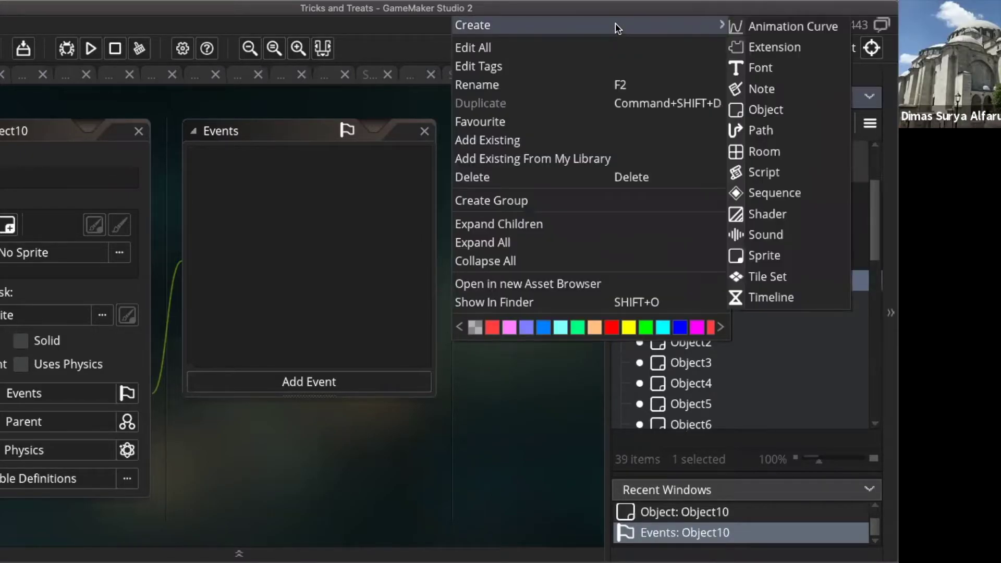
left_click(771, 111)
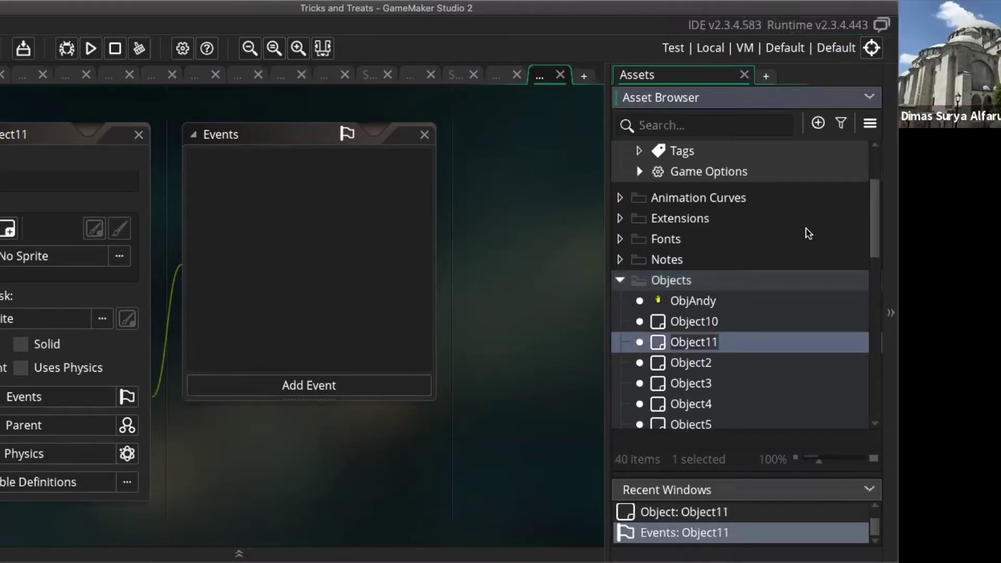
Create another two object assets in the Objects folder with their default names
left_click(728, 279)
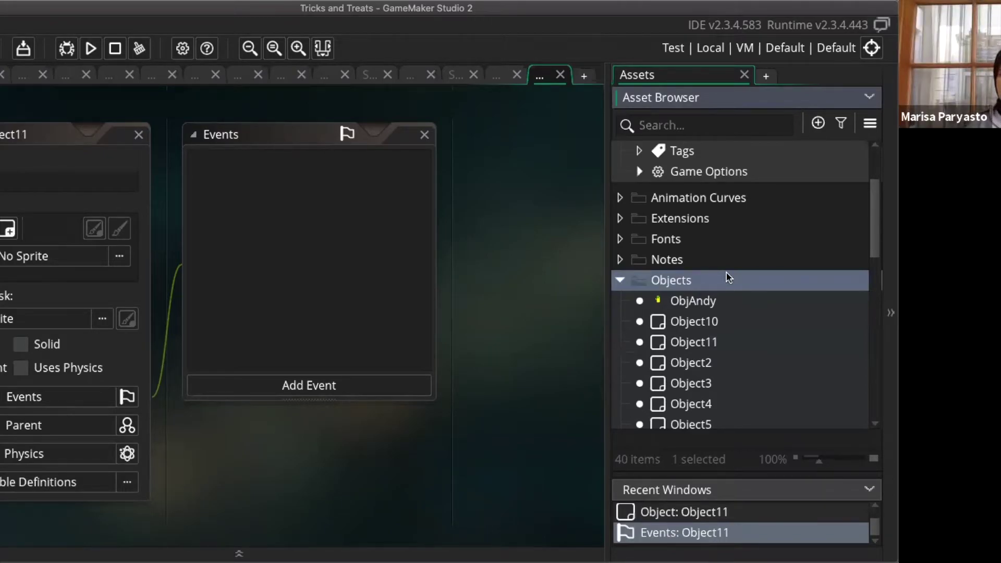
right_click(727, 277)
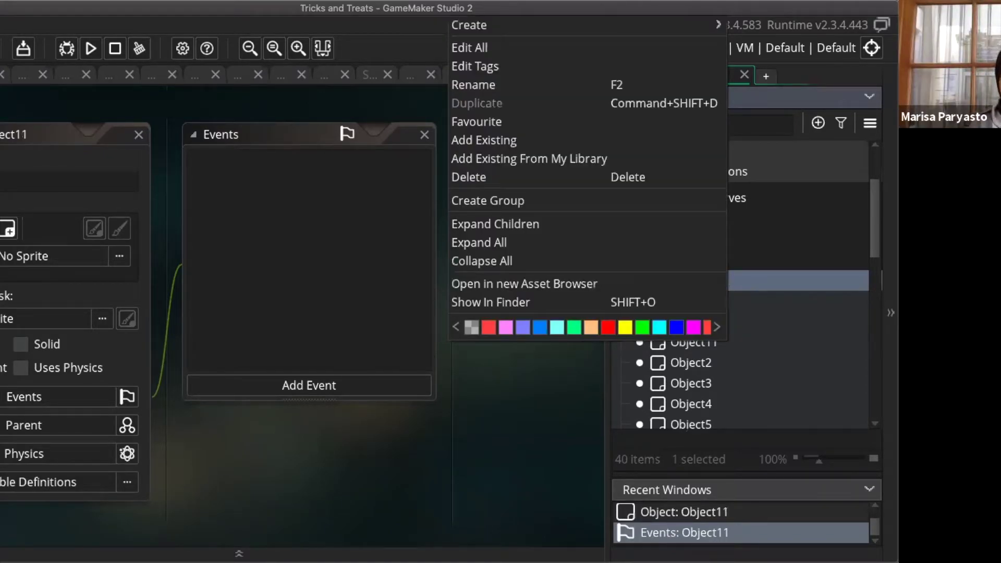
mouse_move(499, 31)
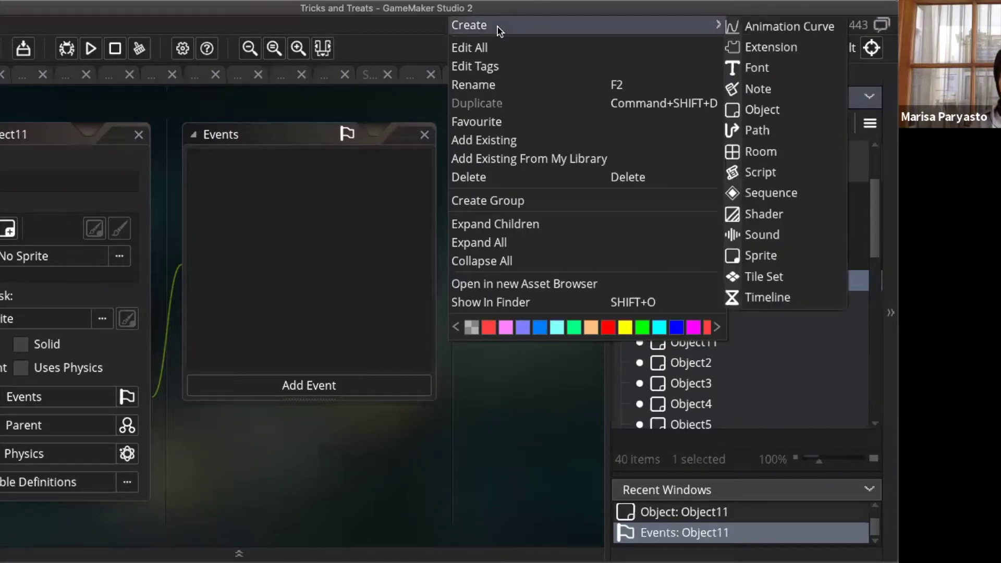
left_click(757, 111)
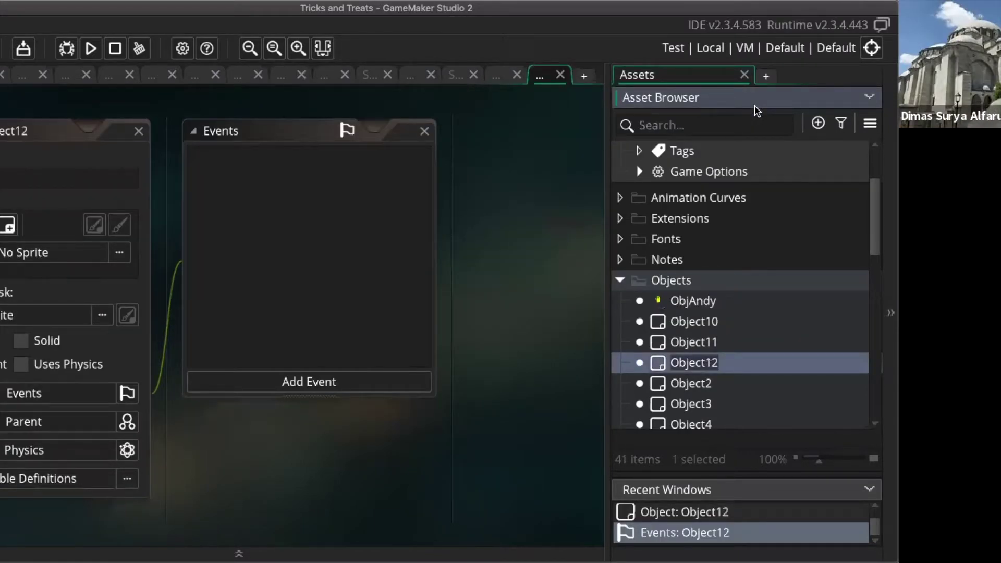
left_click(703, 280)
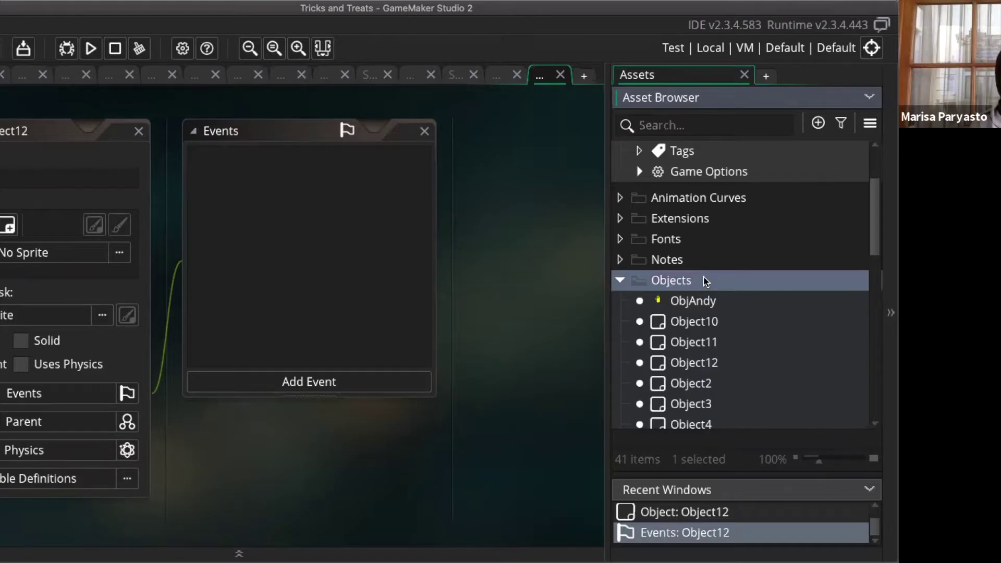
right_click(702, 280)
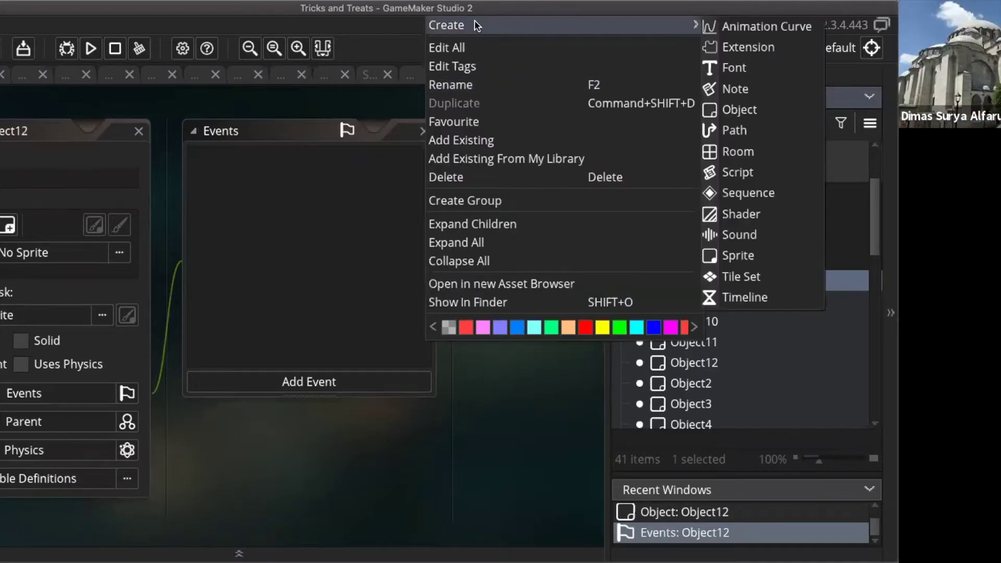
left_click(742, 112)
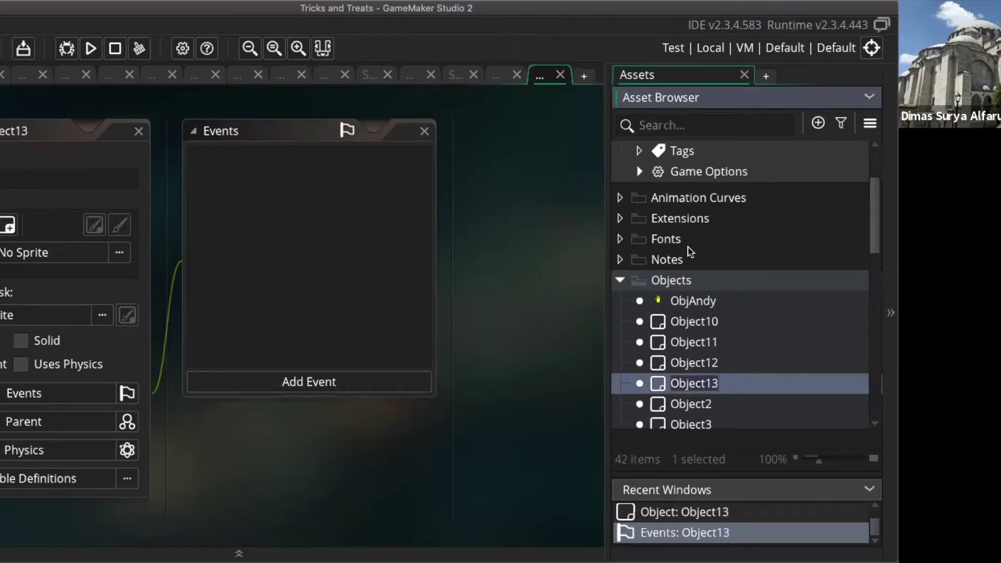
scroll(691, 251, "up", 5)
scroll(690, 251, "down", 3)
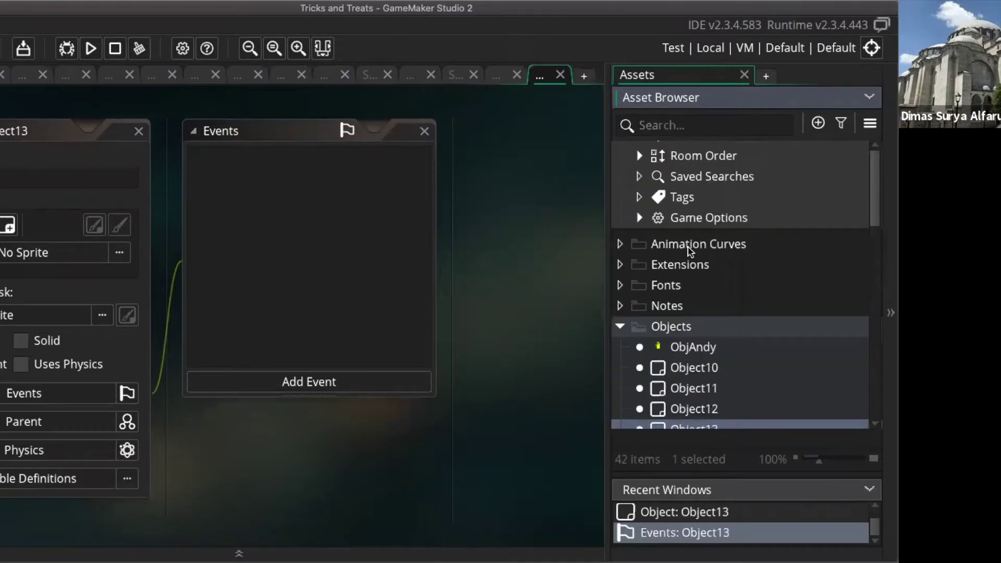
scroll(690, 251, "down", 1)
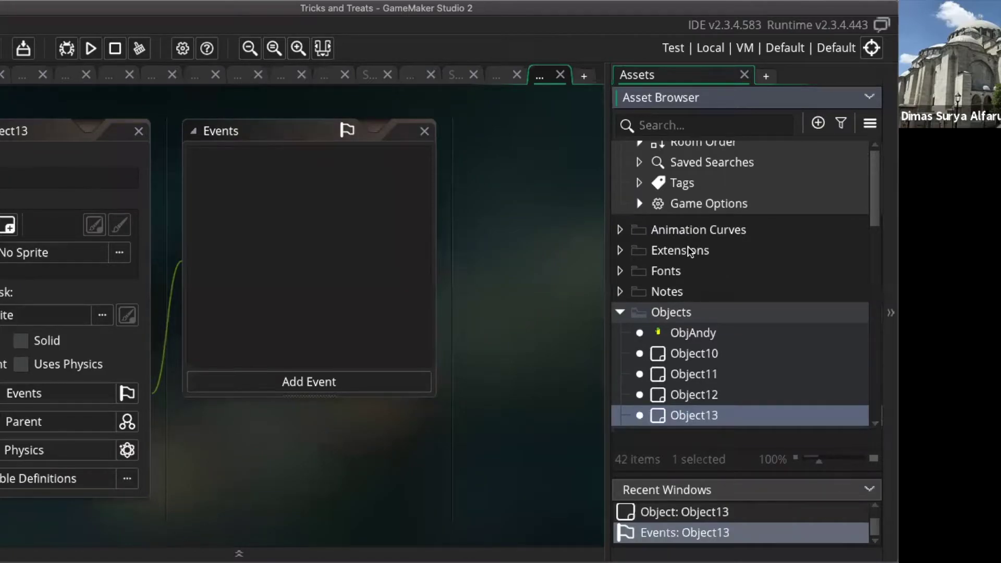
scroll(689, 251, "down", 3)
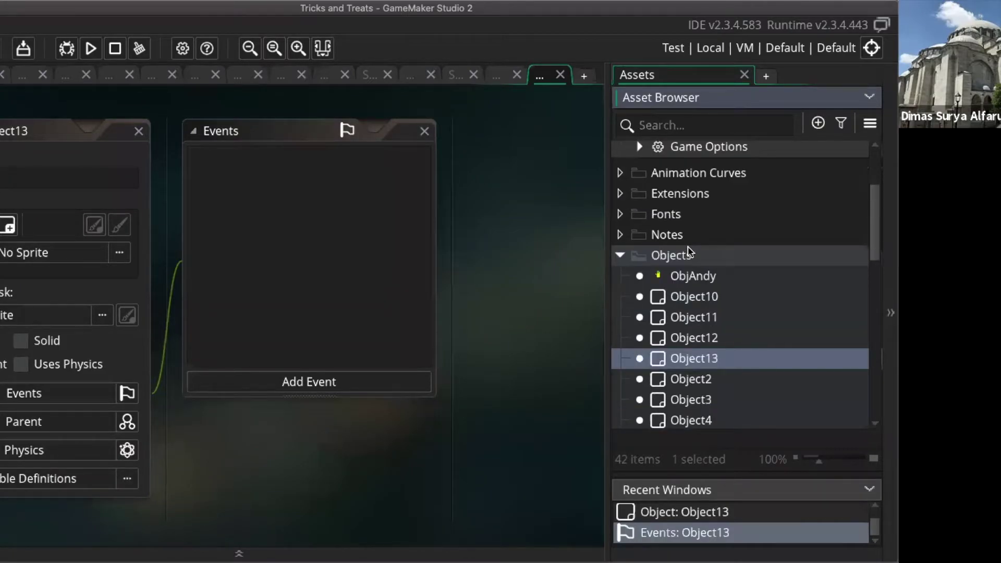
left_click(714, 258)
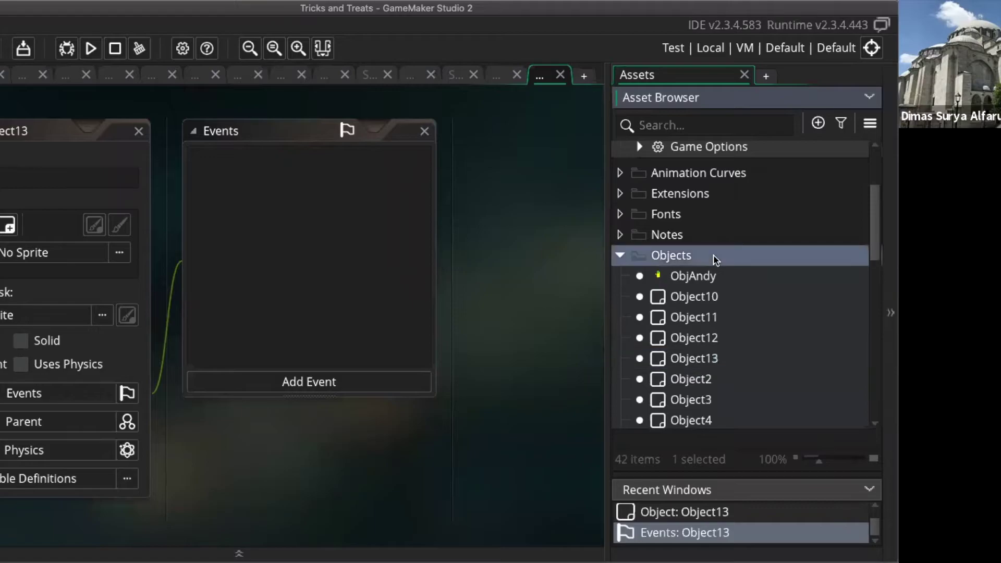
left_click(713, 255)
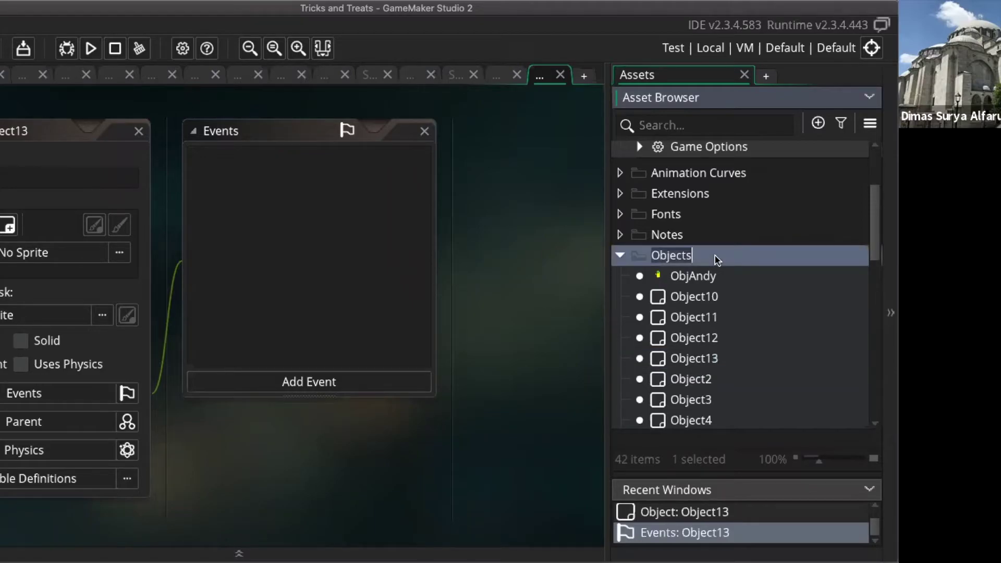
key("Return")
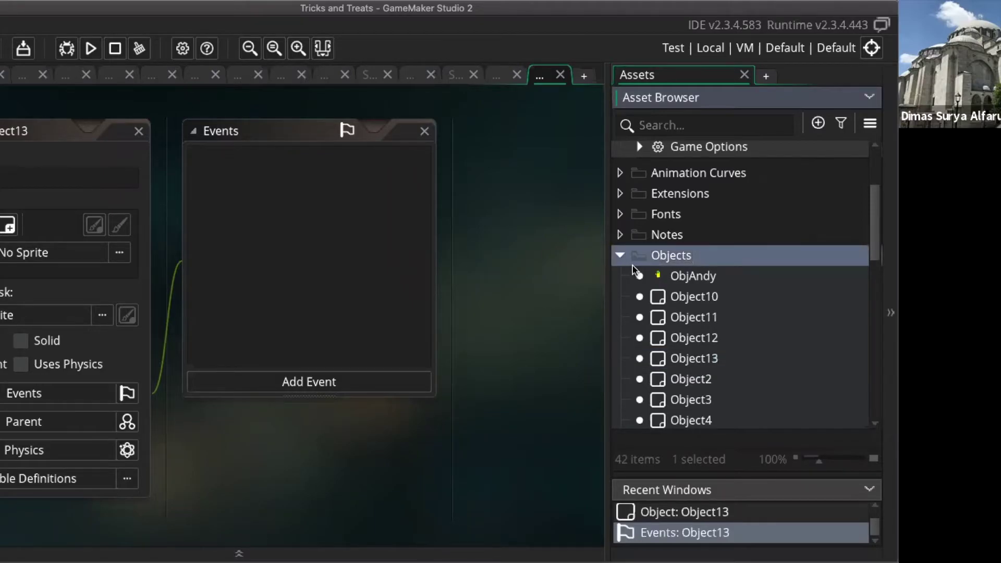
Add another pair of object assets to the Objects folder and accept the default name for both
right_click(700, 253)
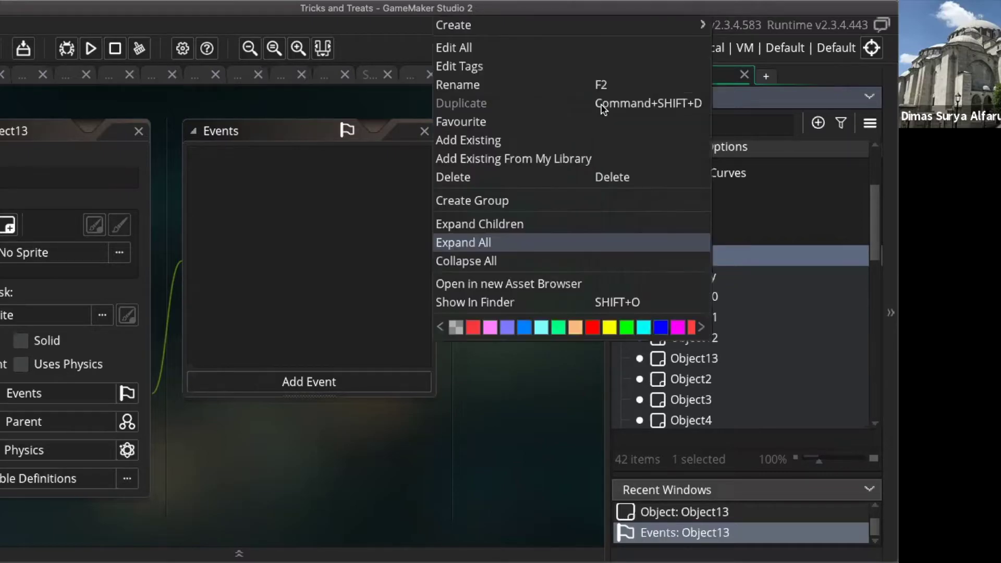
mouse_move(585, 26)
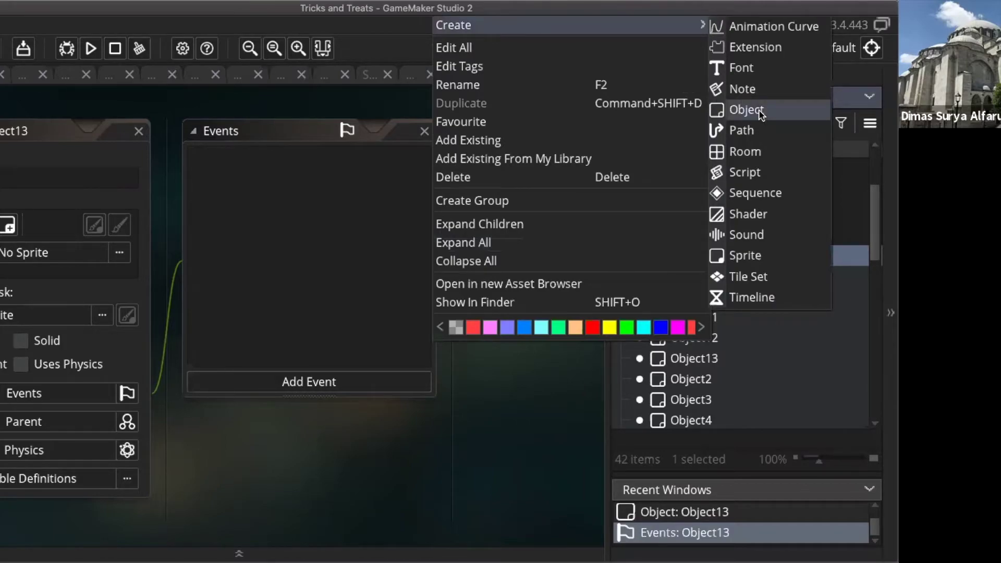
left_click(761, 114)
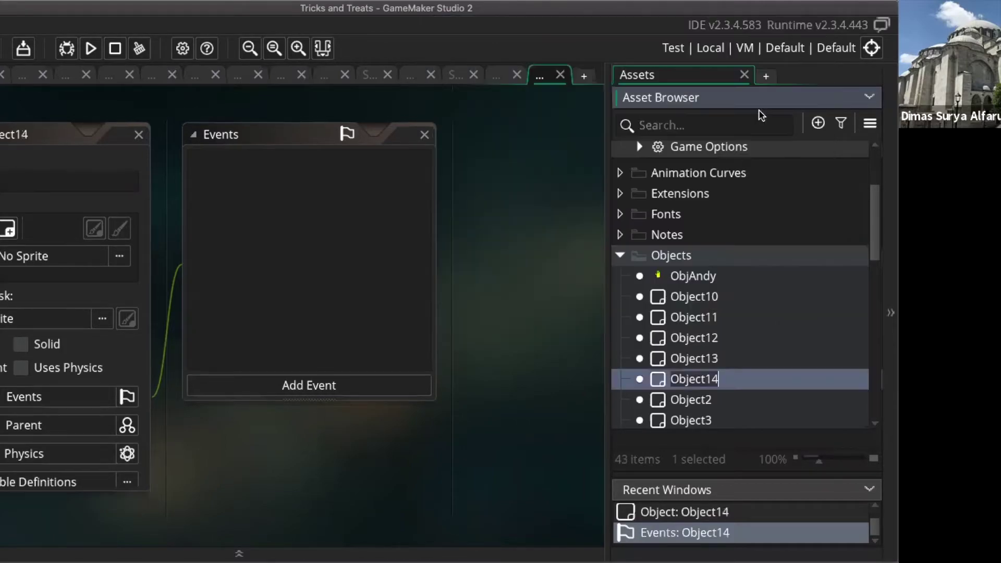
left_click(703, 256)
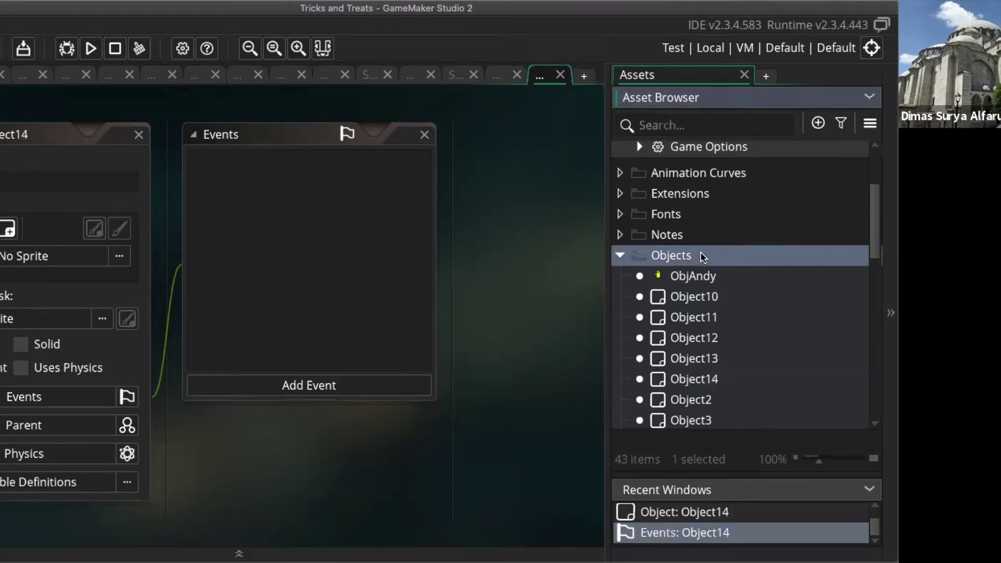
right_click(703, 257)
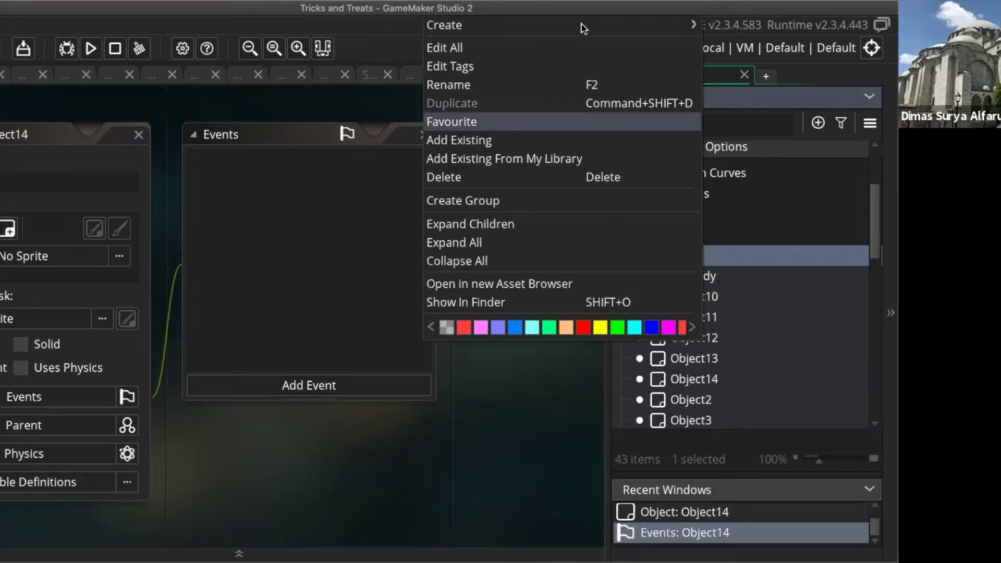
mouse_move(583, 26)
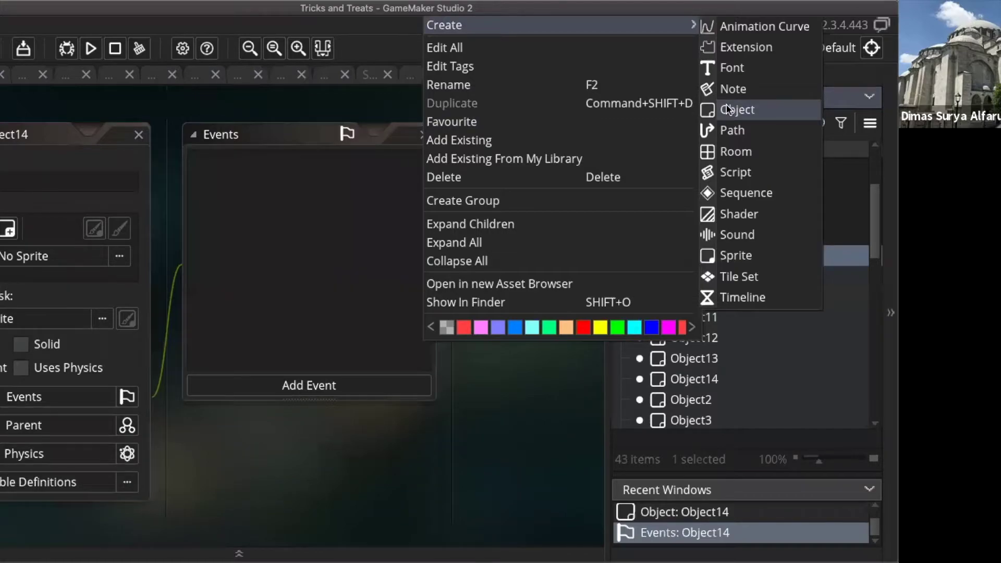
left_click(728, 109)
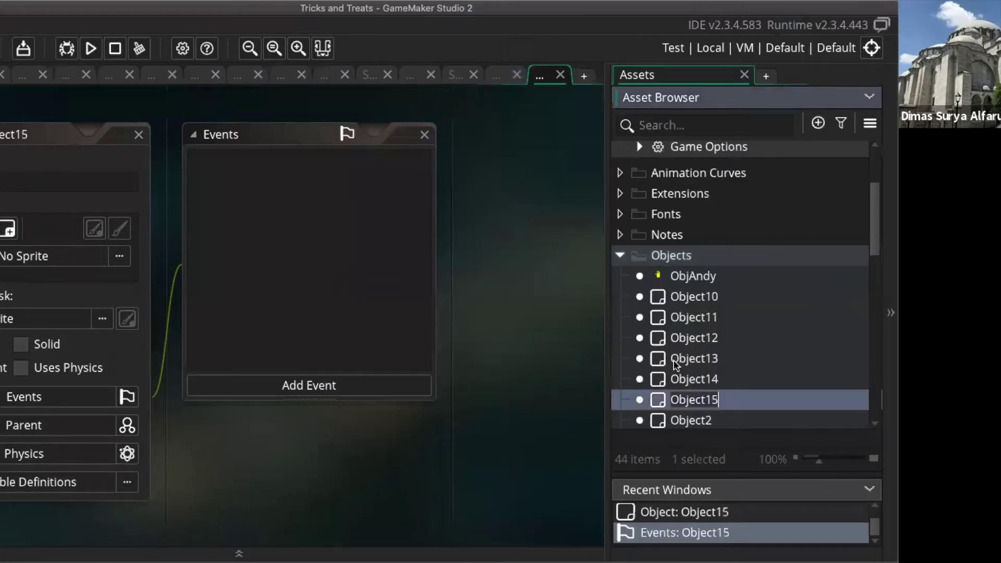
left_click(484, 319)
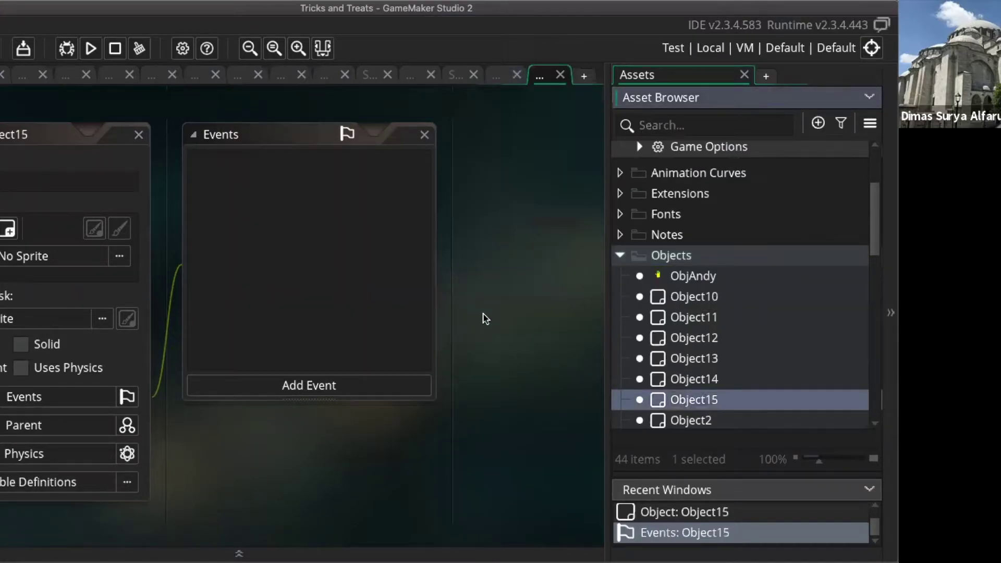
scroll(485, 319, "up", 1)
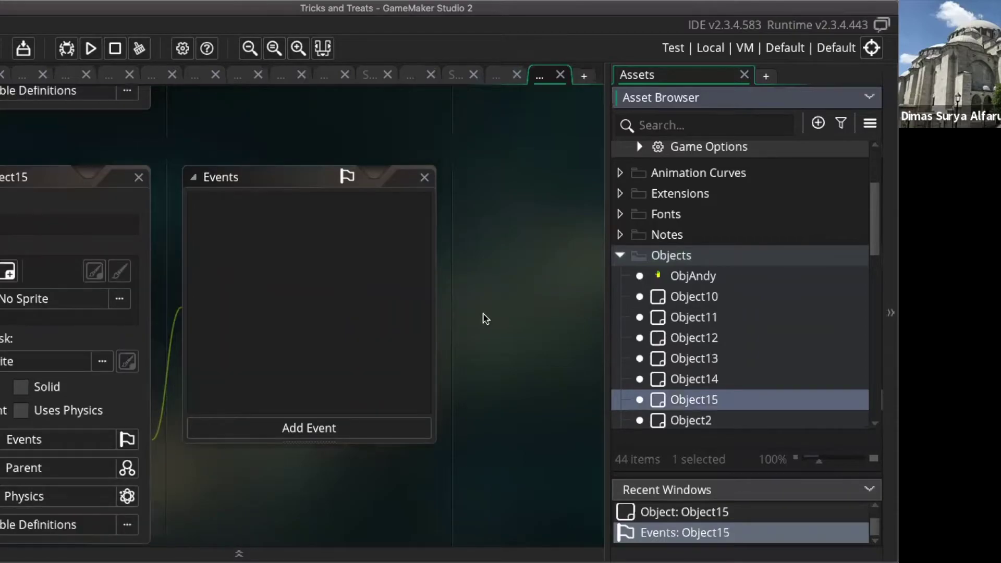
scroll(485, 318, "up", 5)
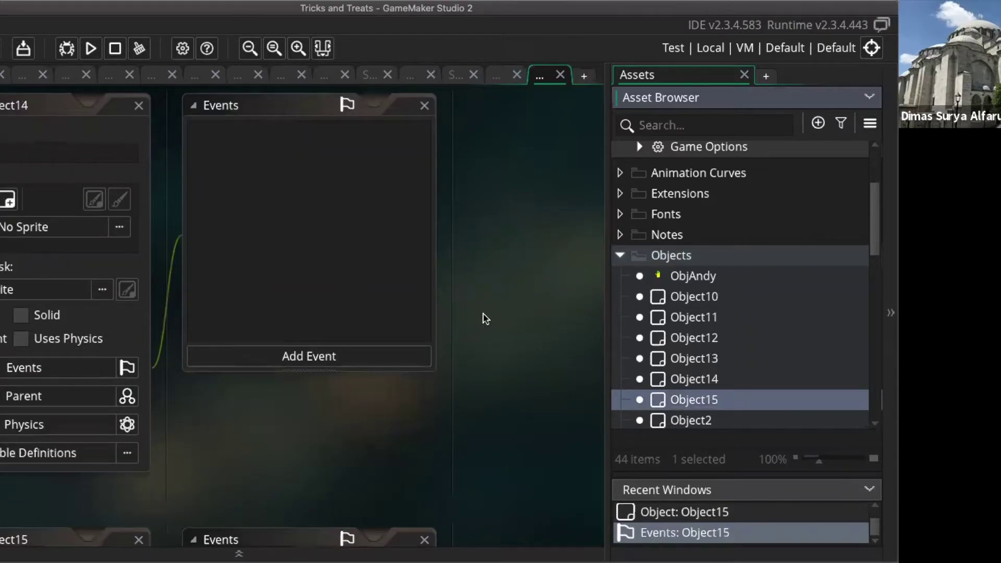
scroll(485, 319, "up", 5)
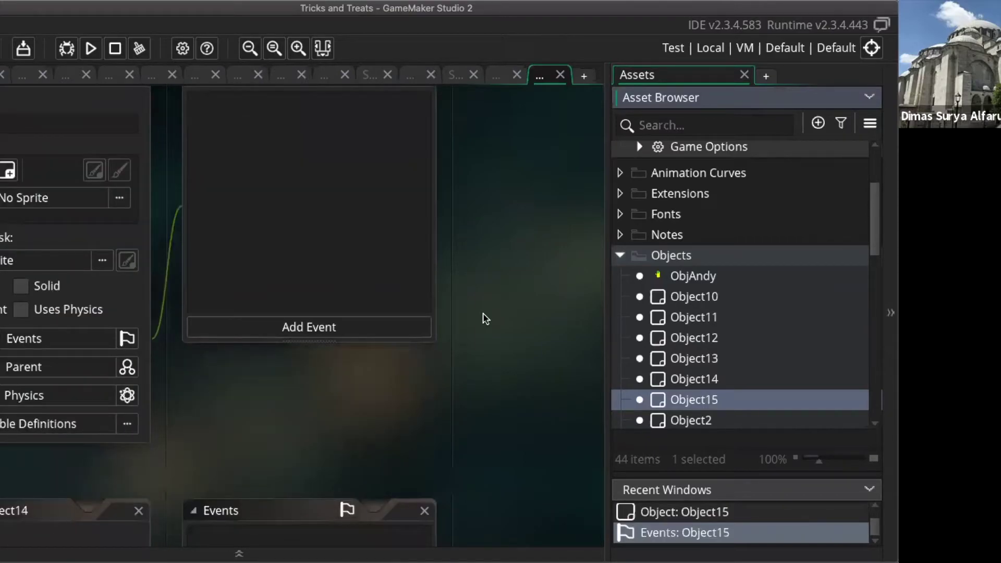
scroll(485, 318, "down", 3)
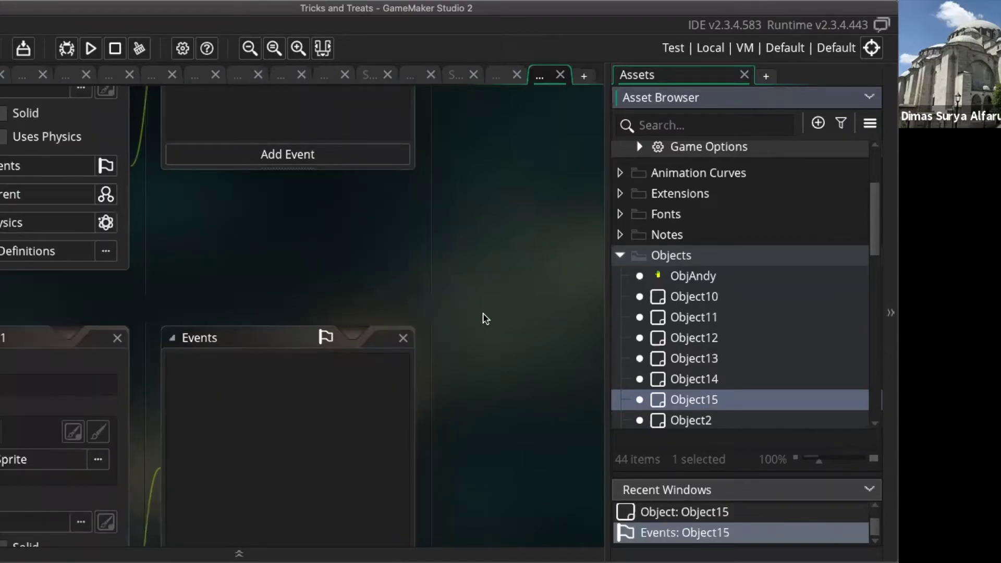
scroll(485, 318, "down", 8)
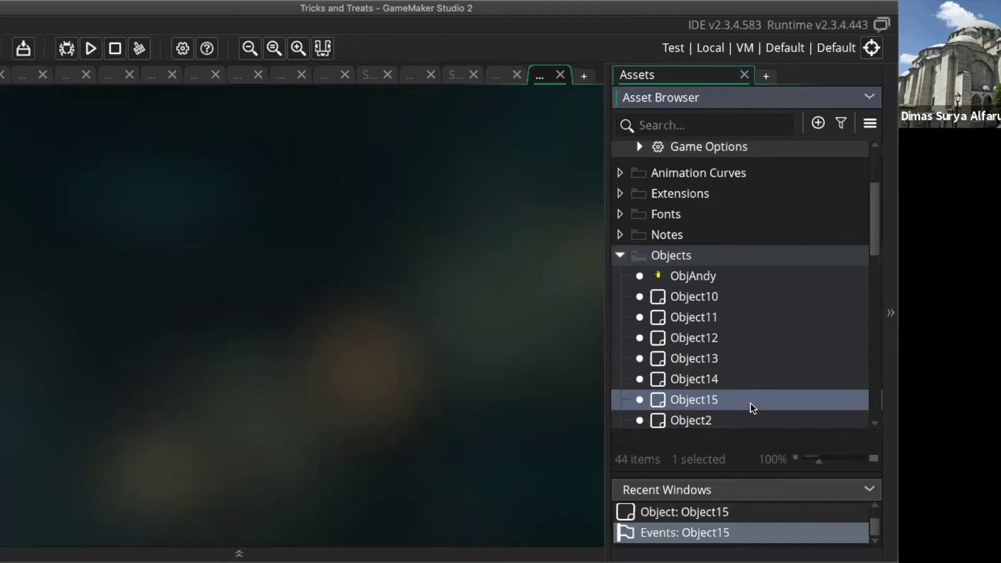
Open the ObjAndy object and add a Key Pressed event for the Right key to it
left_click(724, 276)
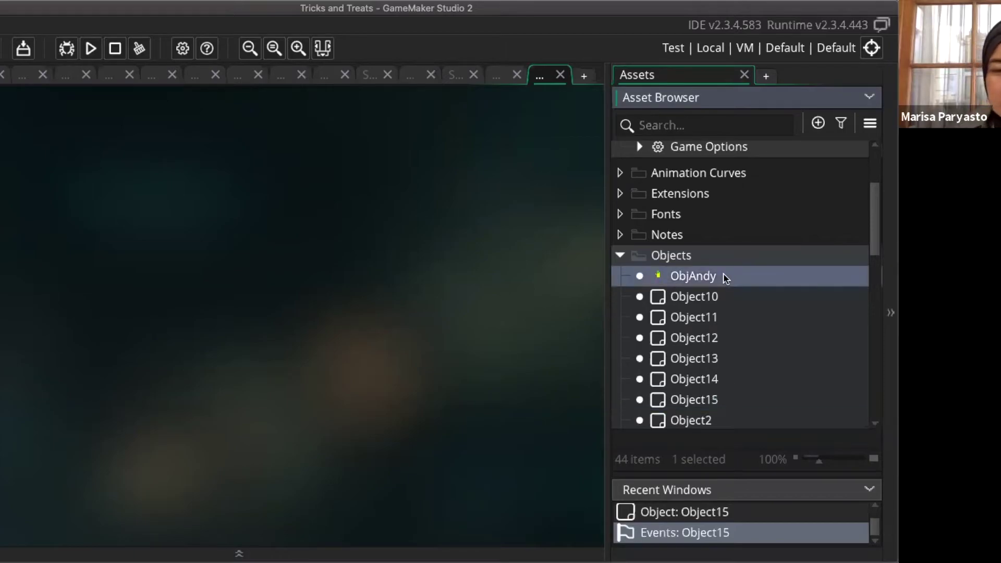
double_click(724, 275)
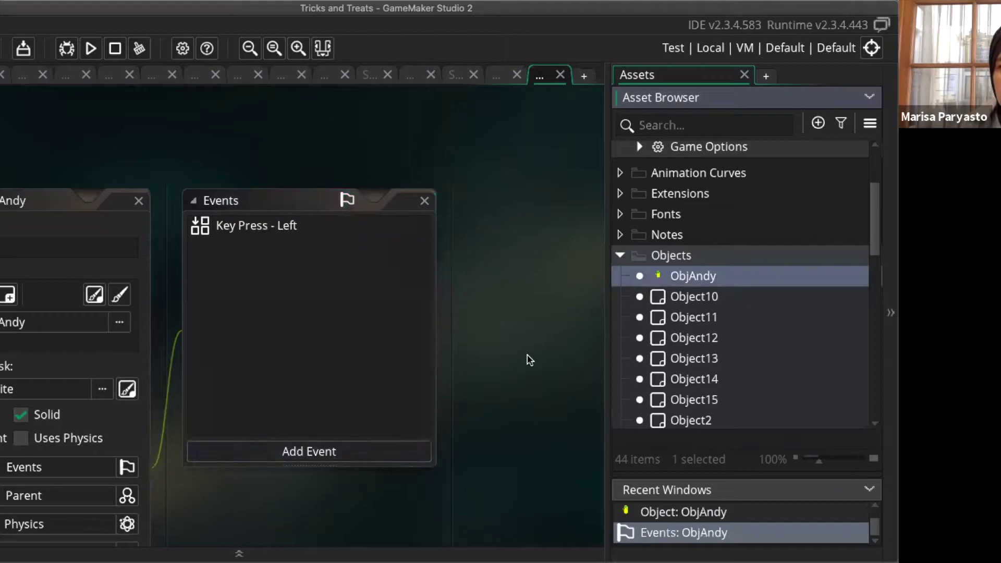
left_click(307, 225)
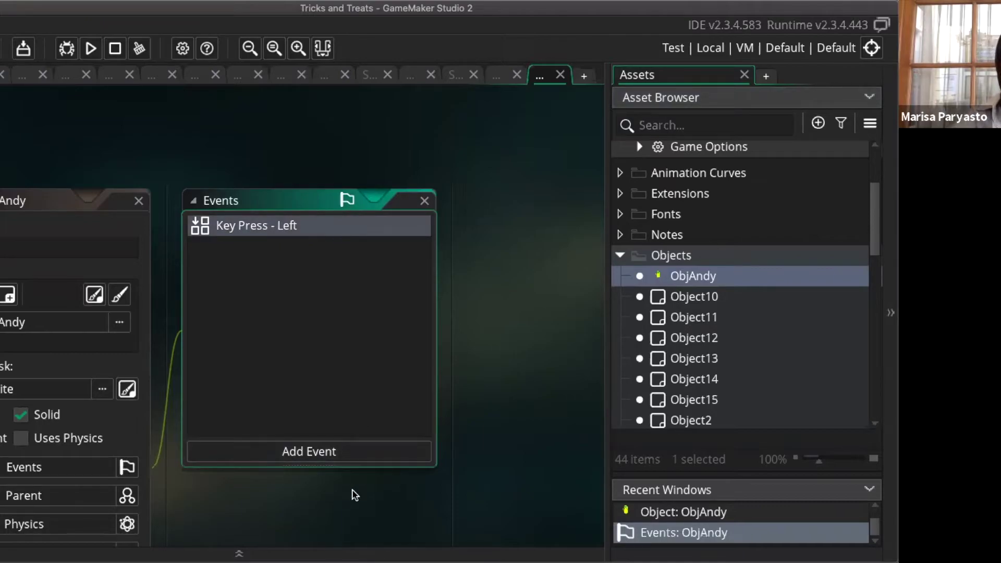
scroll(354, 494, "down", 5)
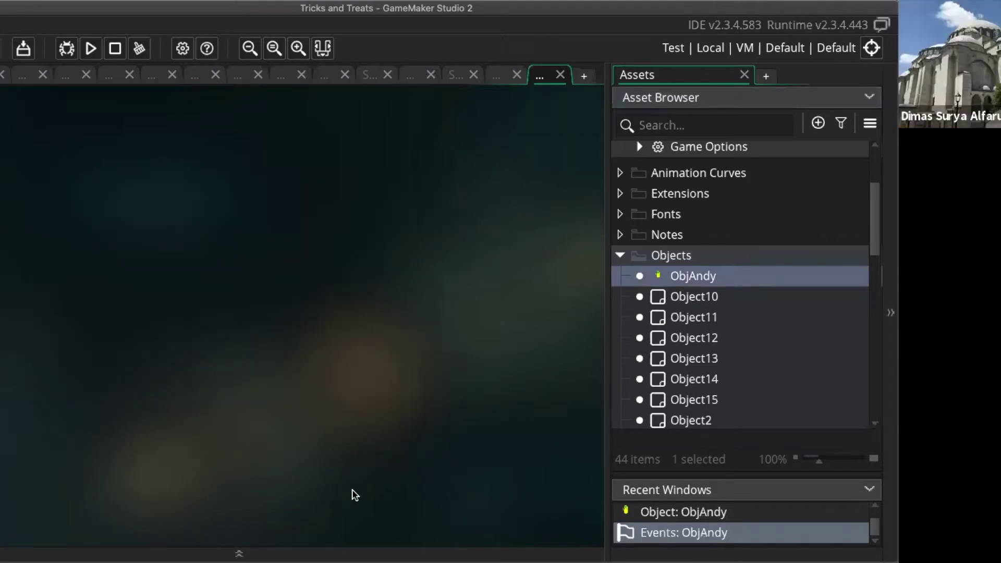
double_click(741, 276)
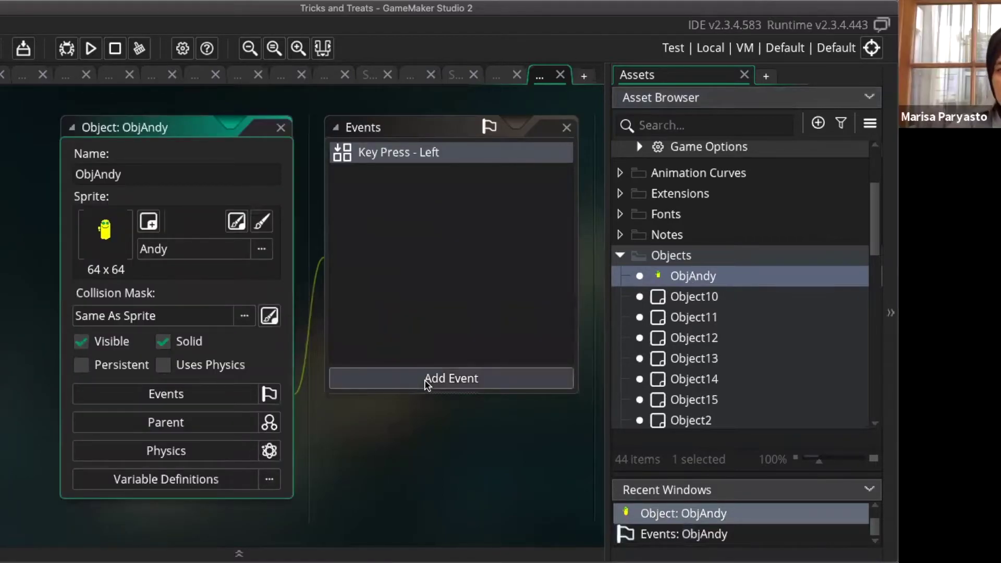
left_click(426, 381)
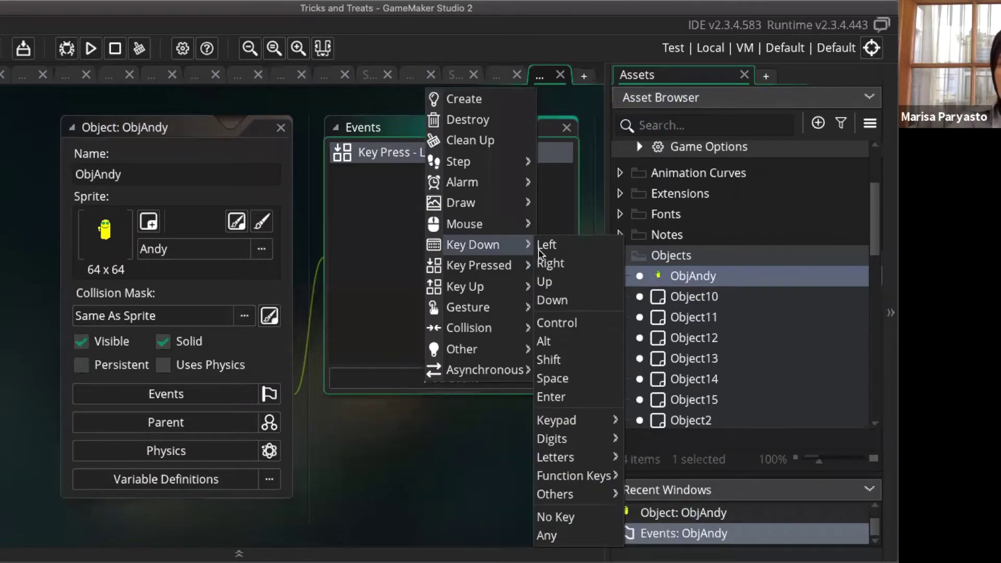
mouse_move(478, 266)
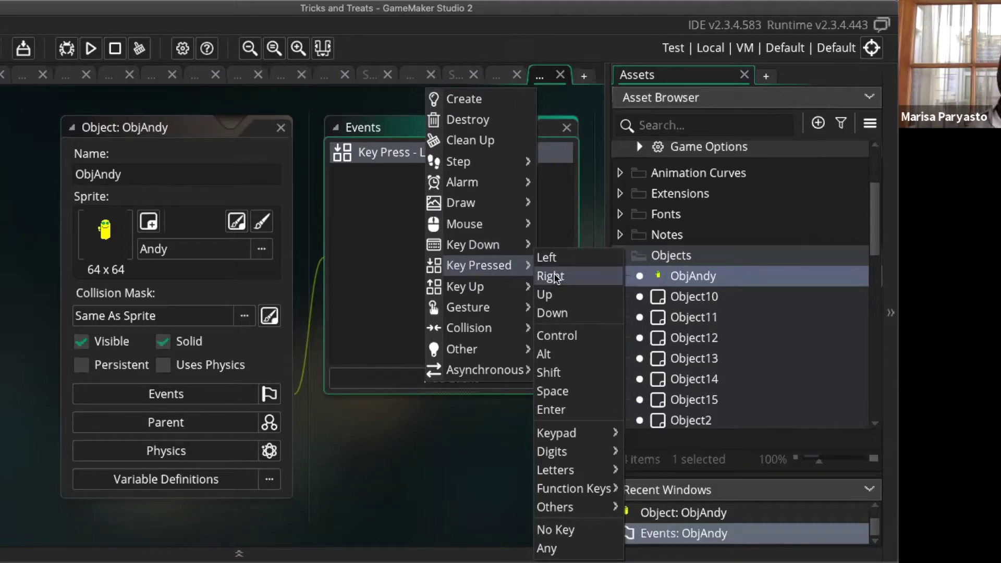
left_click(556, 278)
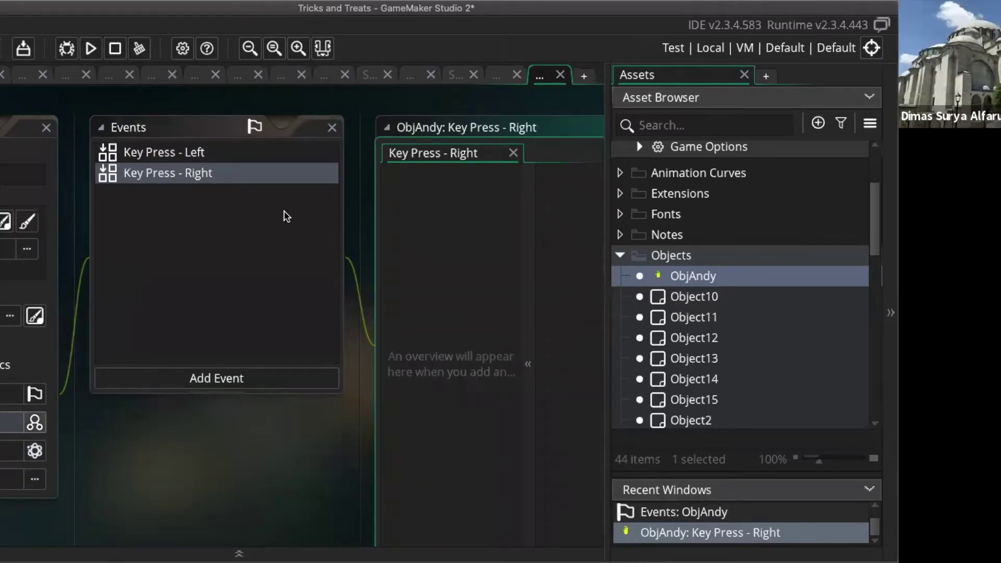
Delete the existing Key Press - Left event and its contents from ObjAndy
left_click(226, 152)
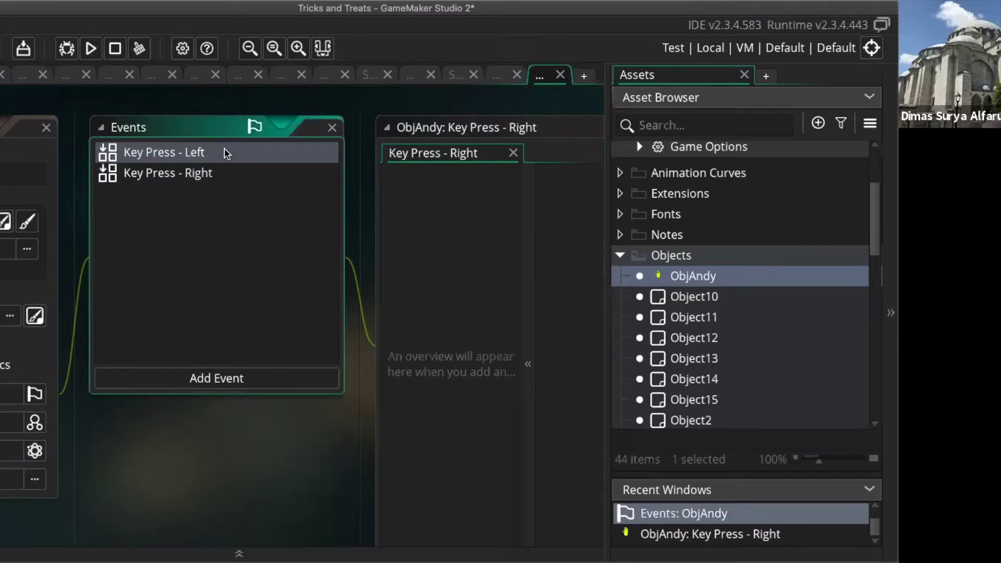
right_click(226, 152)
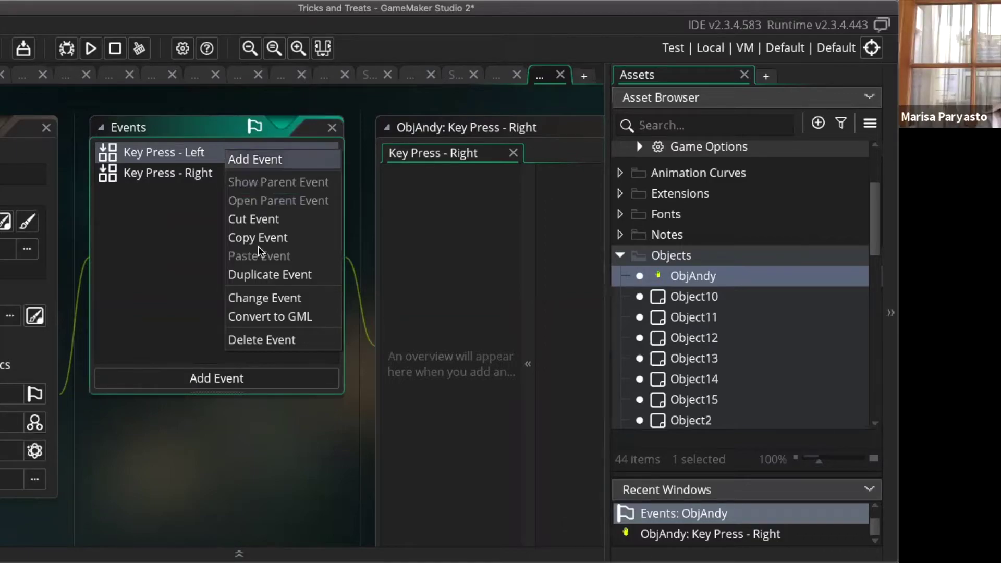
left_click(275, 342)
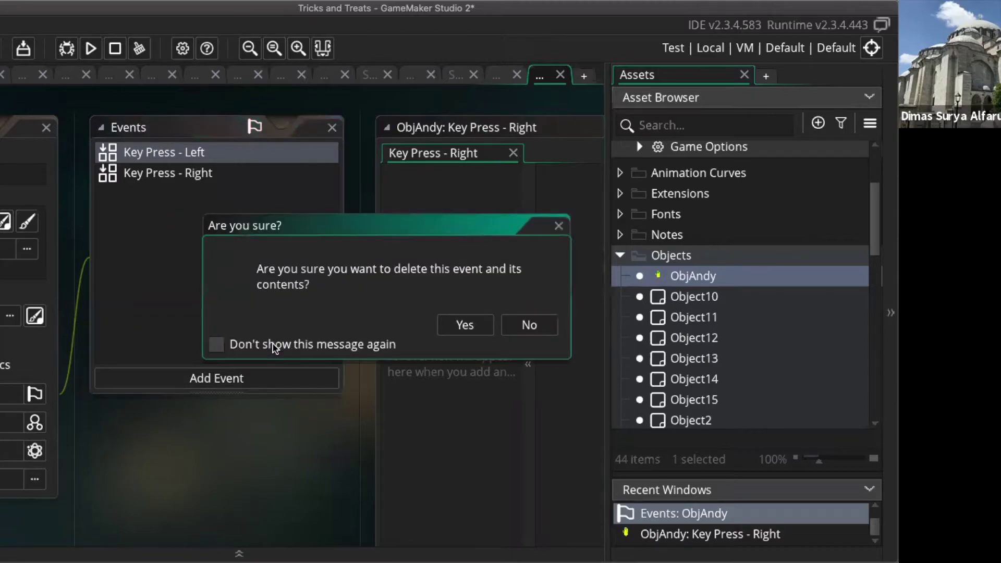
left_click(464, 326)
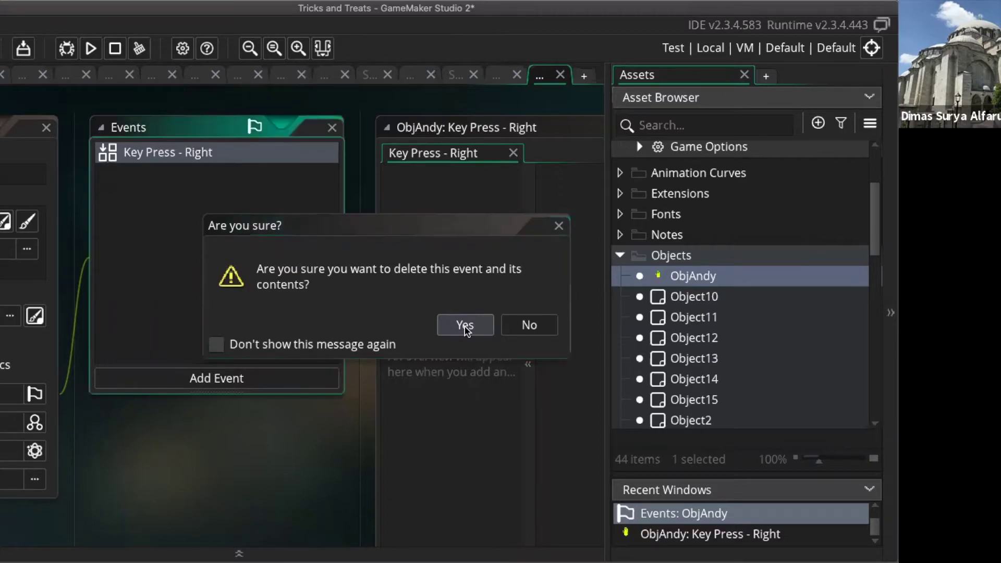
left_click(265, 379)
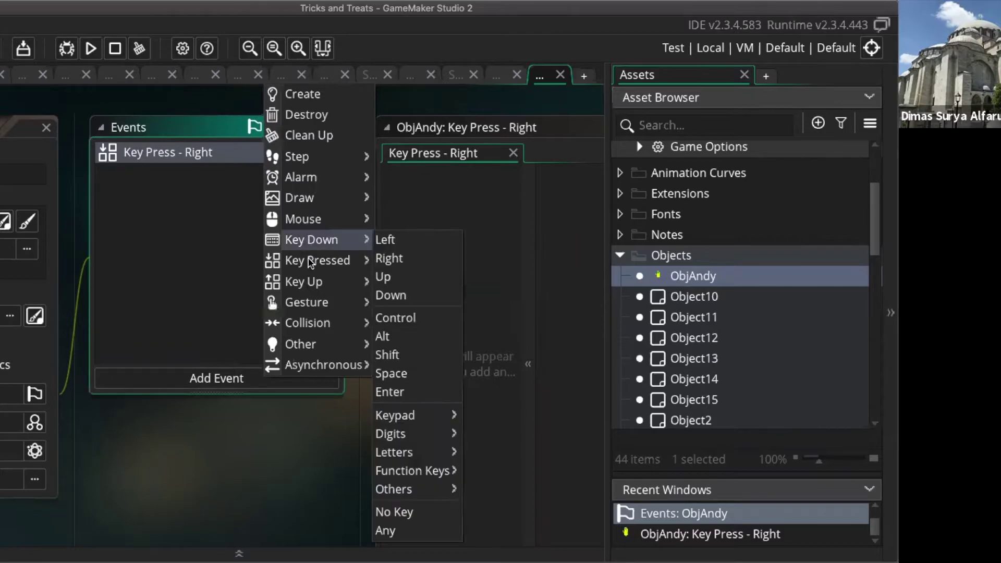
mouse_move(310, 262)
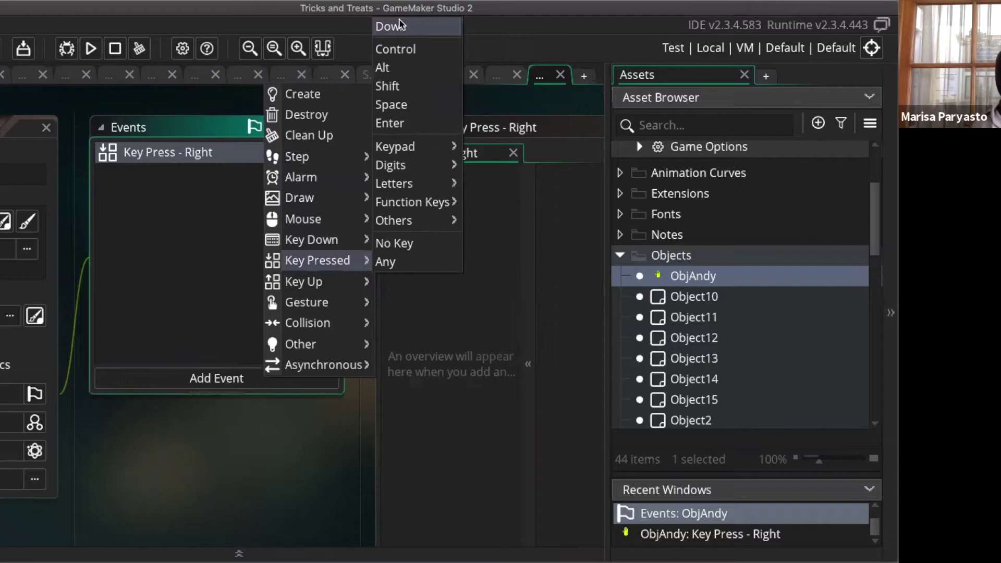
left_click(286, 487)
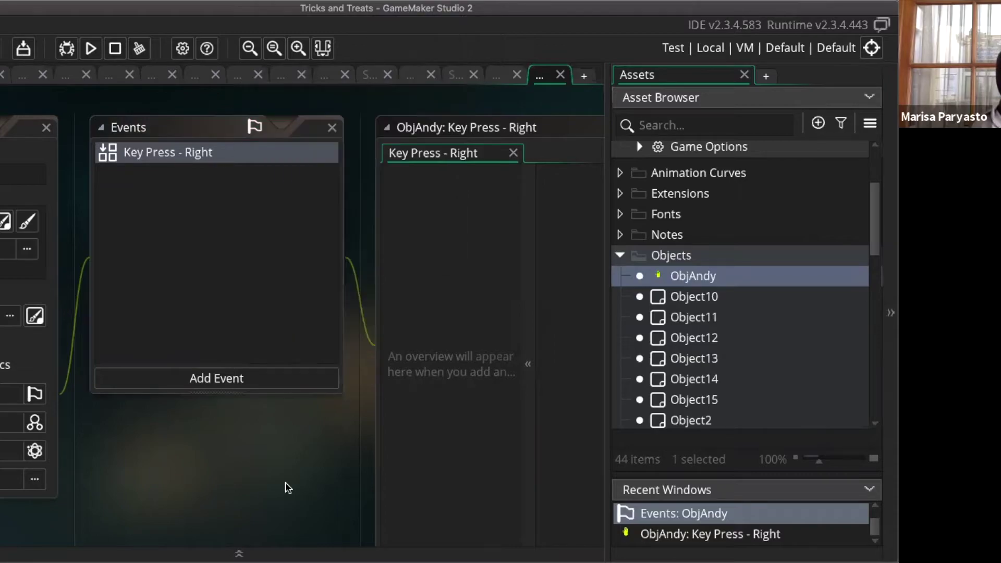
Add a new Key Pressed event for the Left key to ObjAndy
left_click(275, 383)
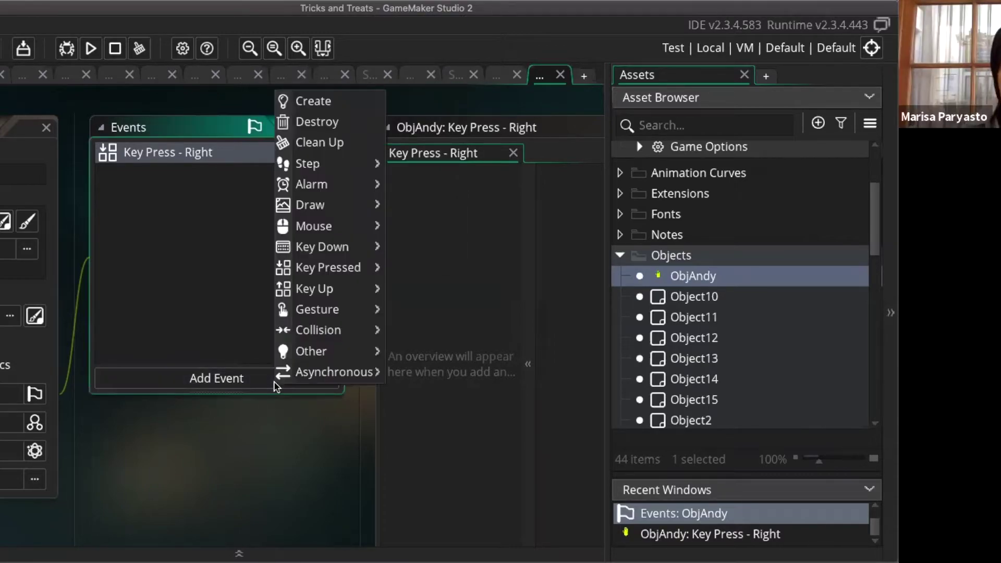
left_click(328, 254)
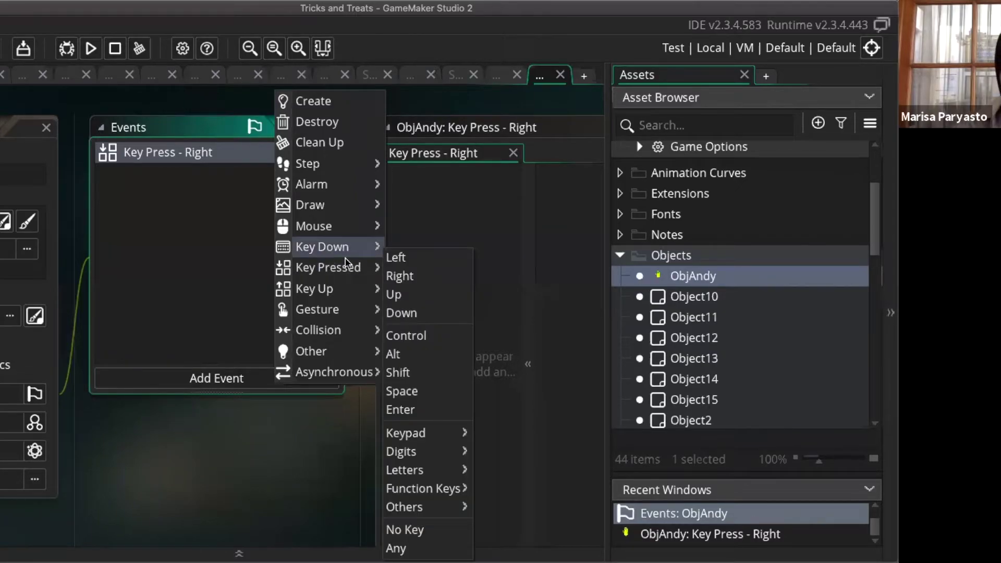
mouse_move(345, 262)
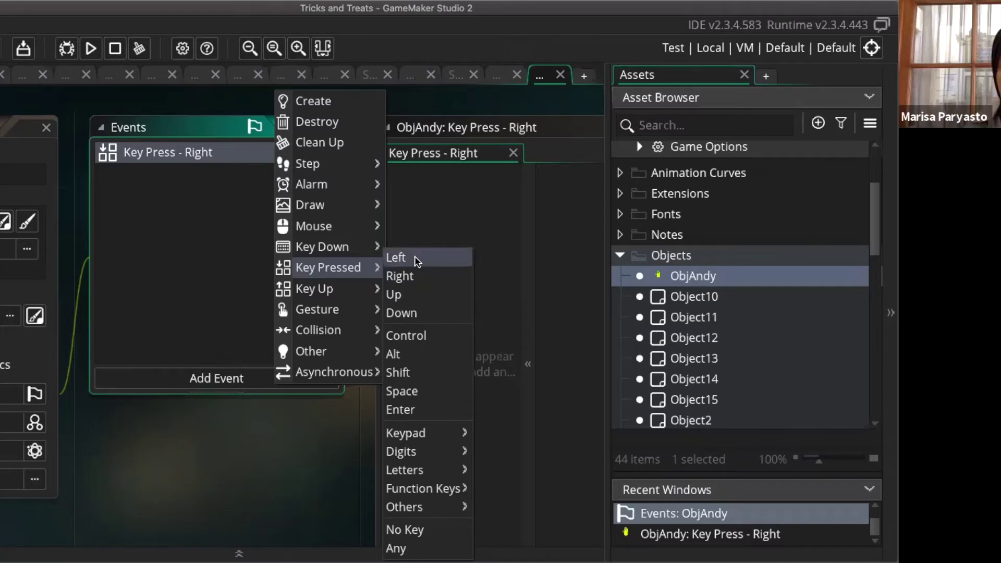
left_click(418, 261)
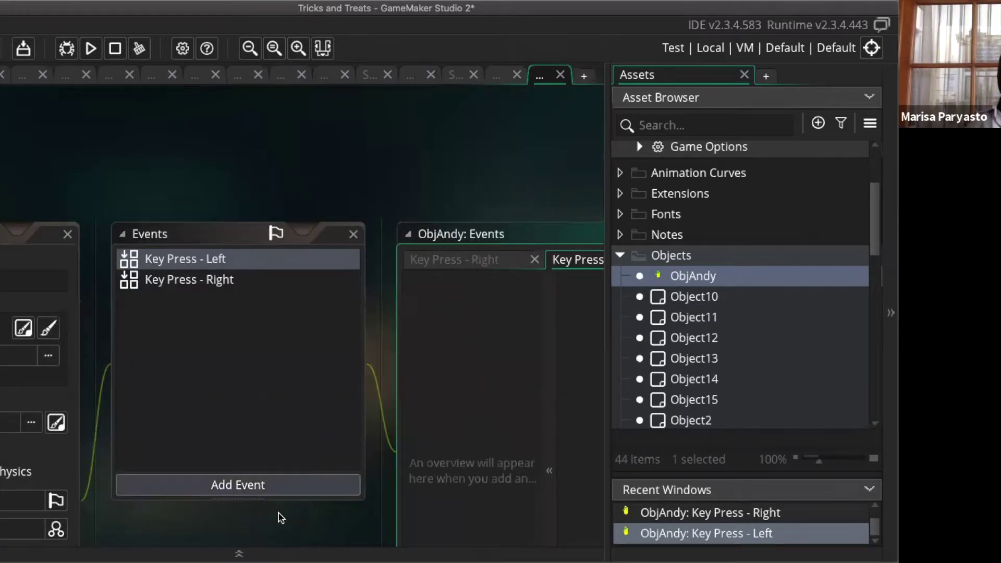
Add a Key Pressed event for the Up key to ObjAndy
scroll(281, 517, "down", 3)
scroll(280, 518, "down", 2)
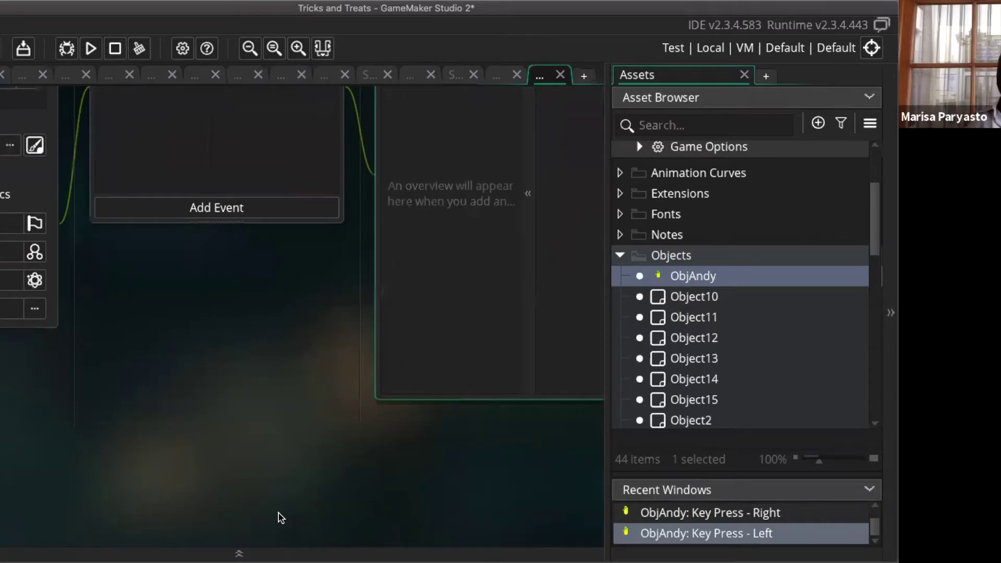
scroll(280, 518, "up", 3)
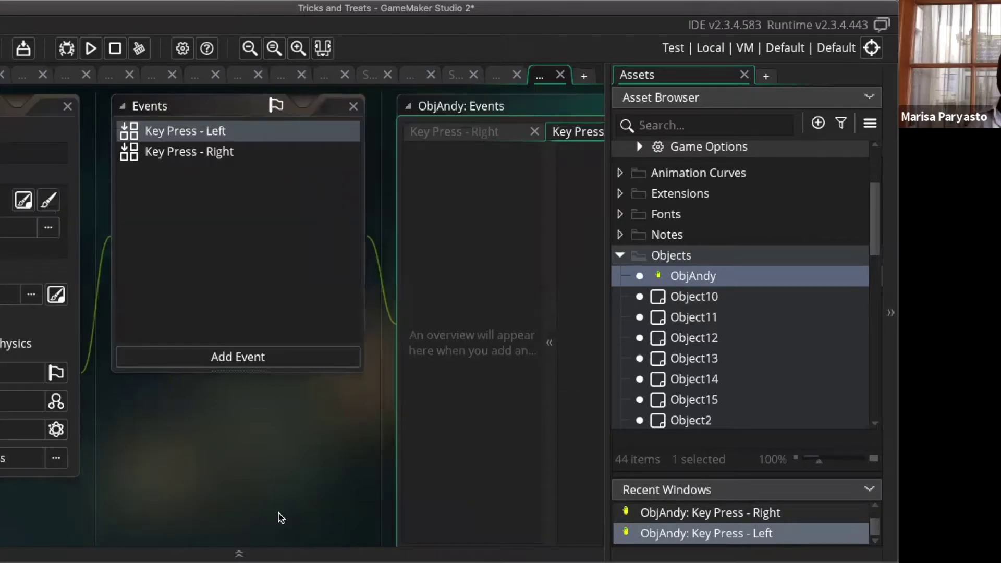
left_click(259, 361)
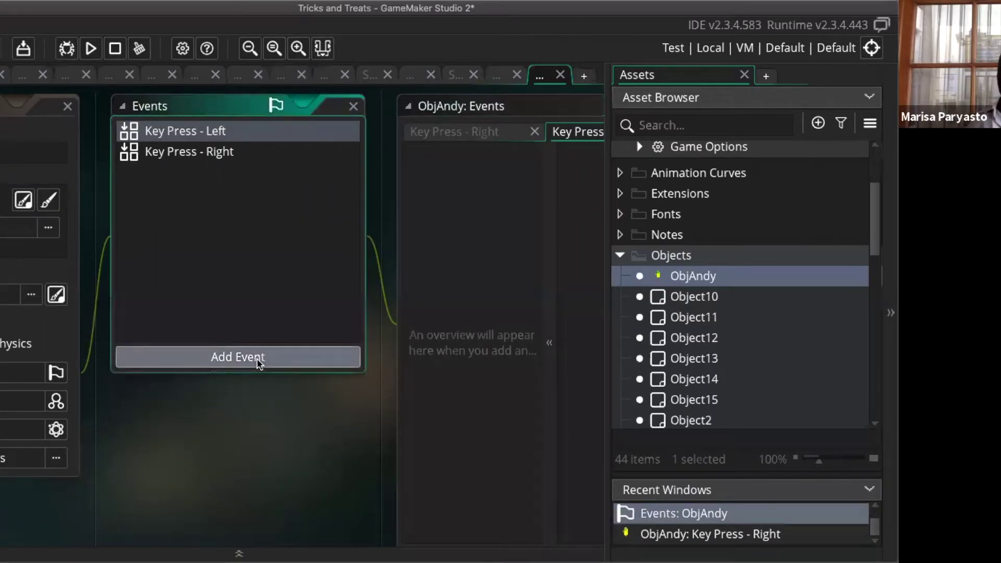
left_click(259, 361)
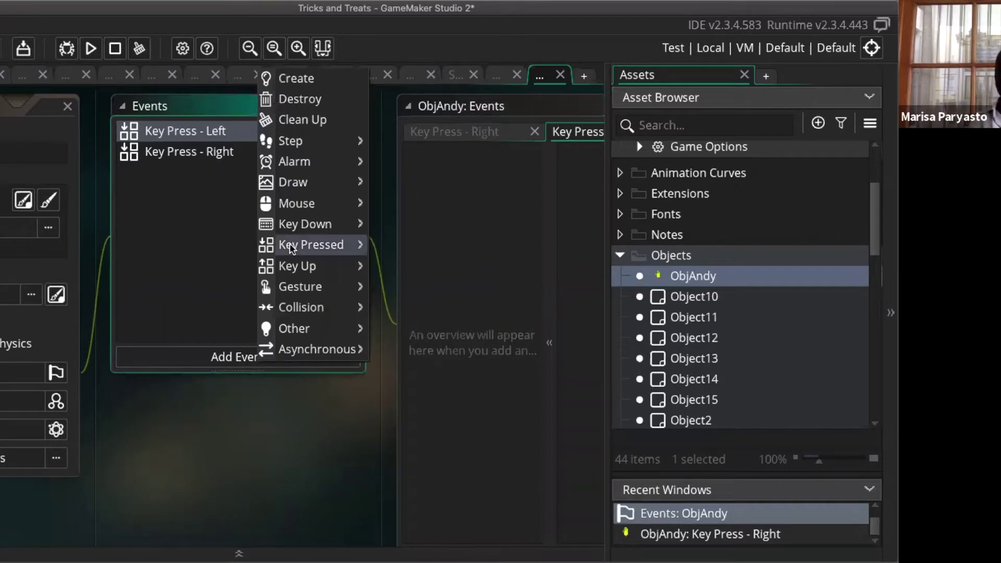
mouse_move(289, 243)
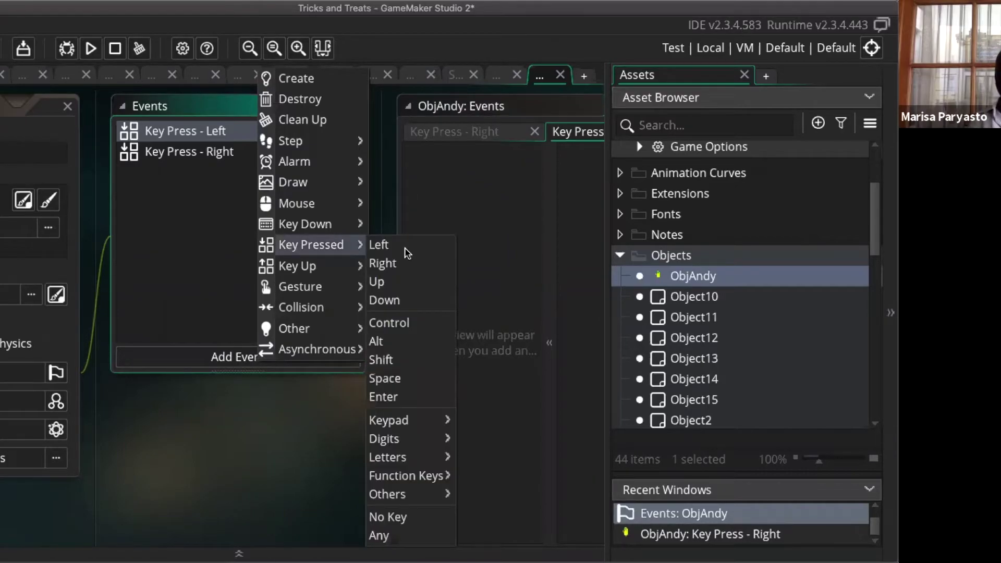
left_click(394, 285)
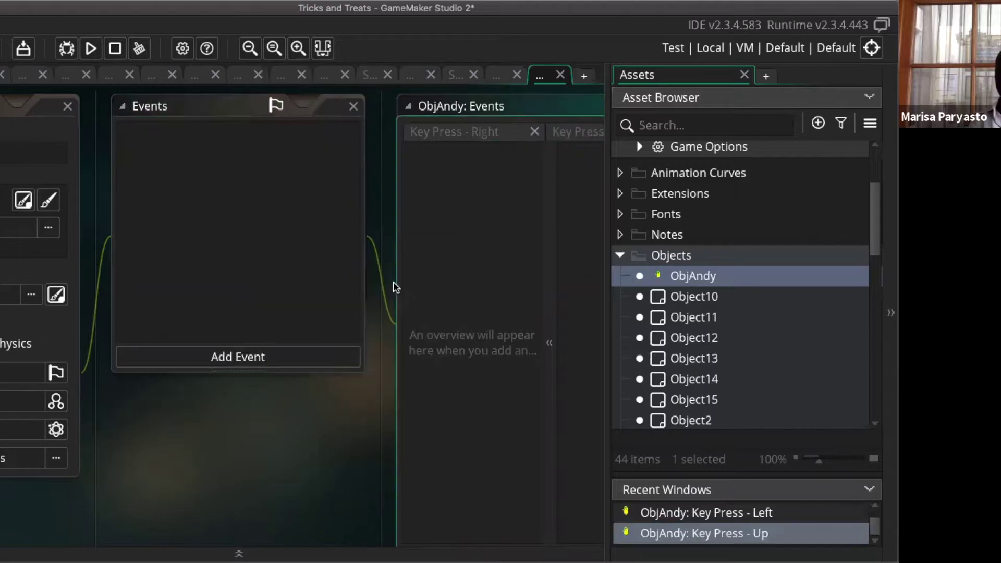
Add a Key Pressed event for the Down key to ObjAndy
left_click(256, 357)
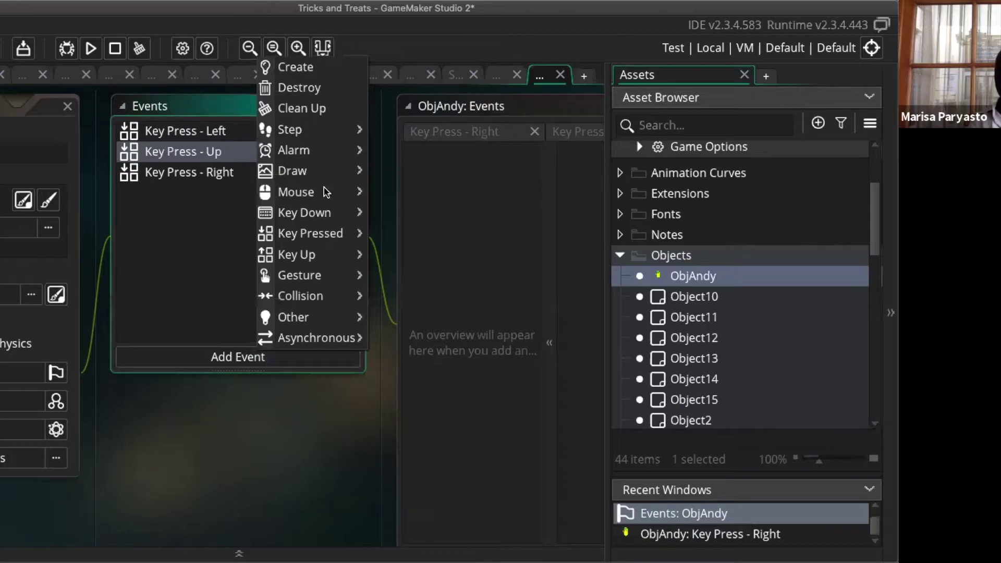
mouse_move(324, 235)
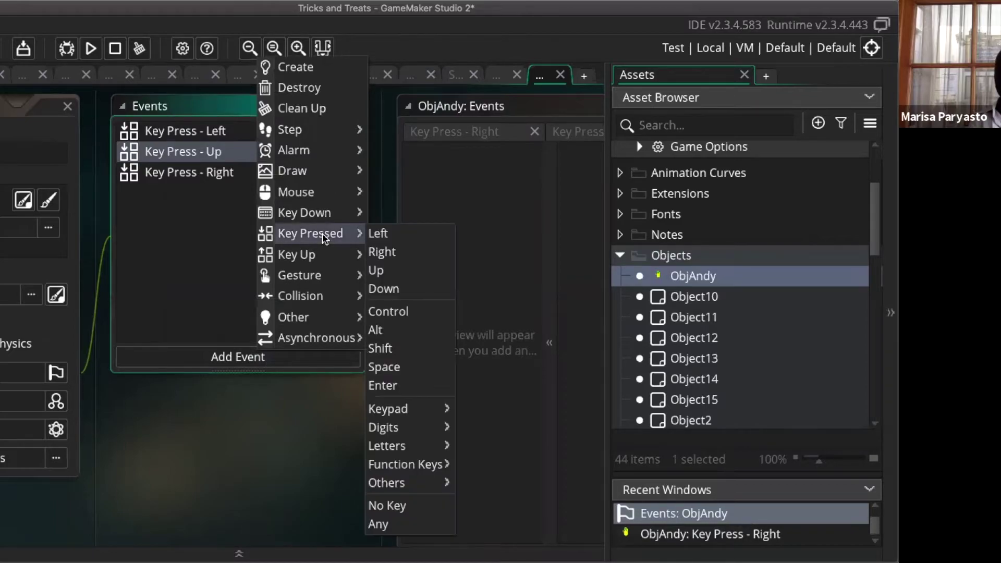
left_click(388, 293)
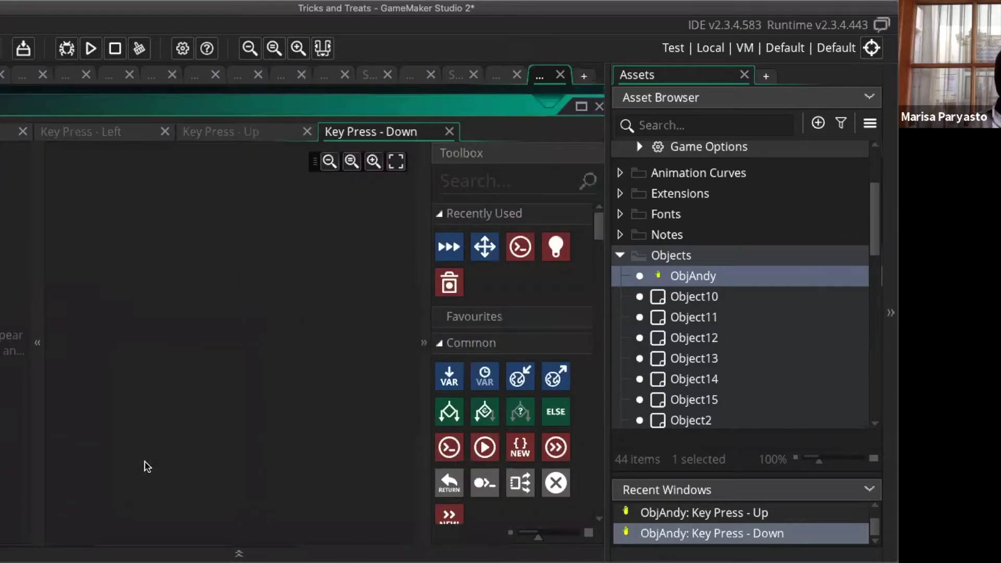
Add a Set Direction Fixed action followed by a Set Speed action to the Key Press - Down event and the Key Press - Up event
left_click_drag(483, 245, 255, 268)
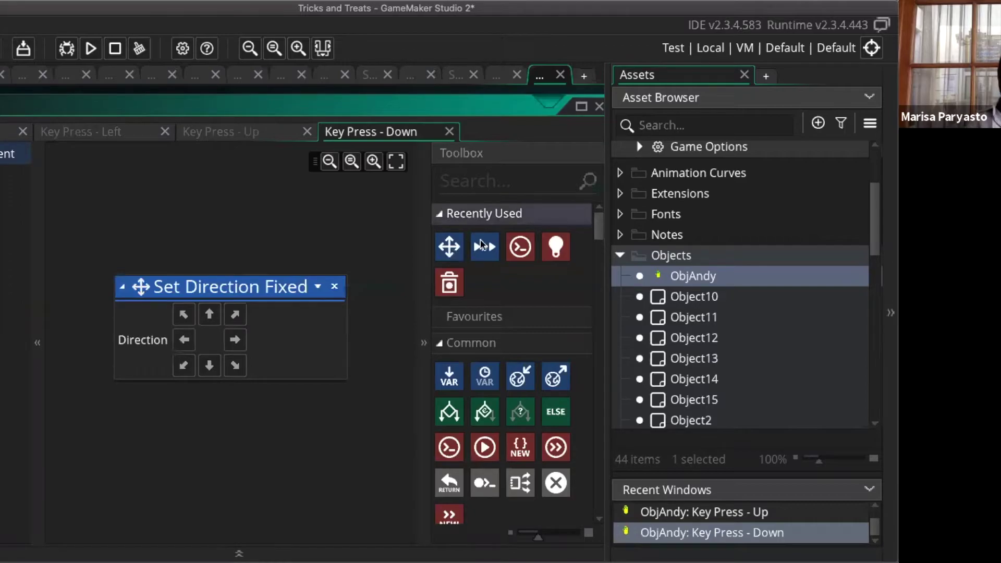
left_click_drag(483, 244, 146, 466)
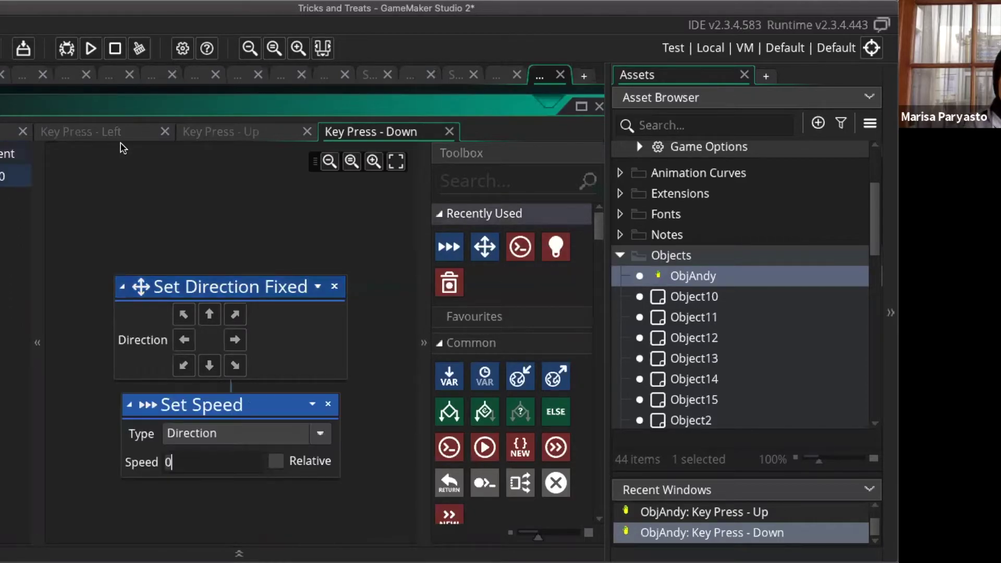
left_click(232, 134)
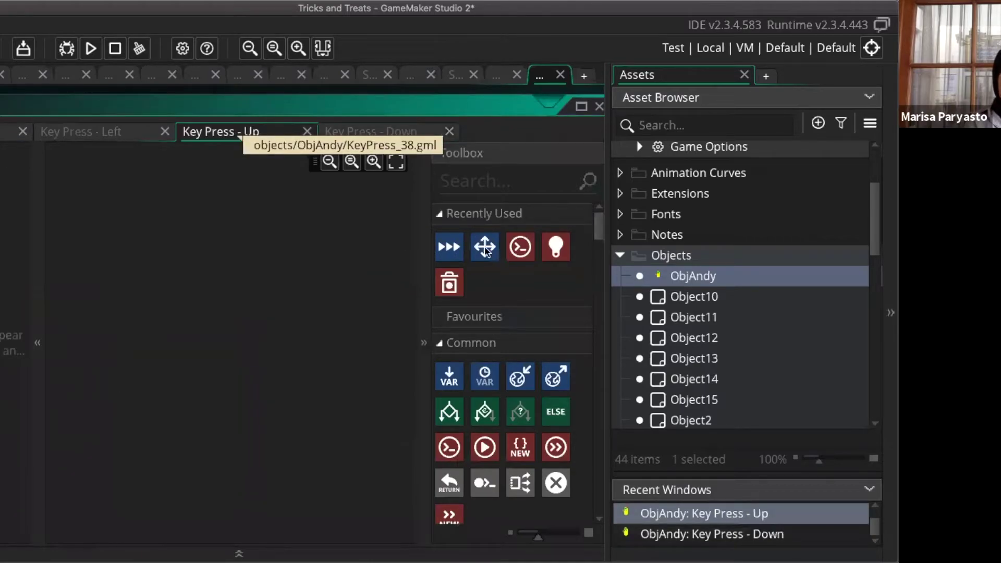
left_click_drag(485, 247, 207, 252)
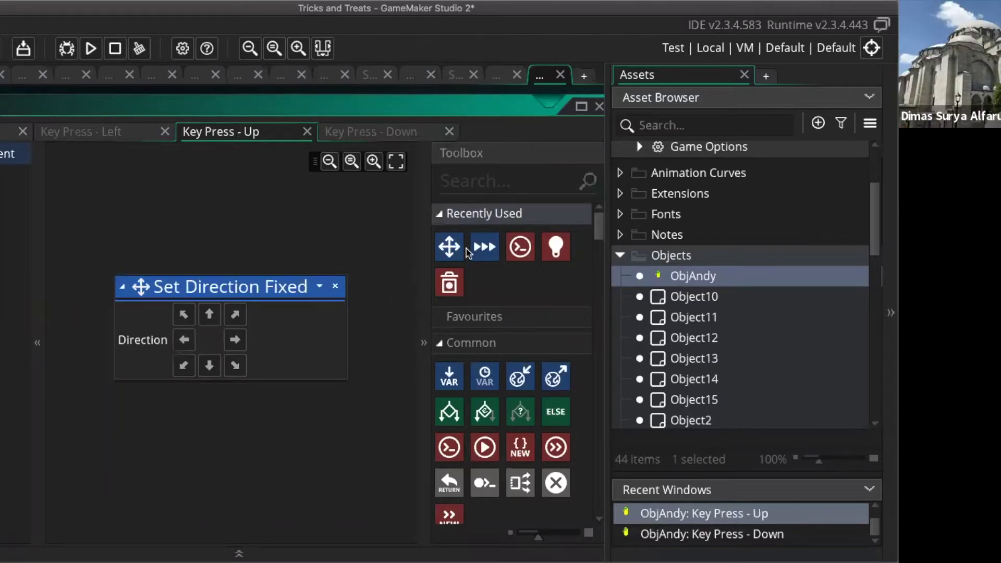
left_click_drag(361, 371, 163, 437)
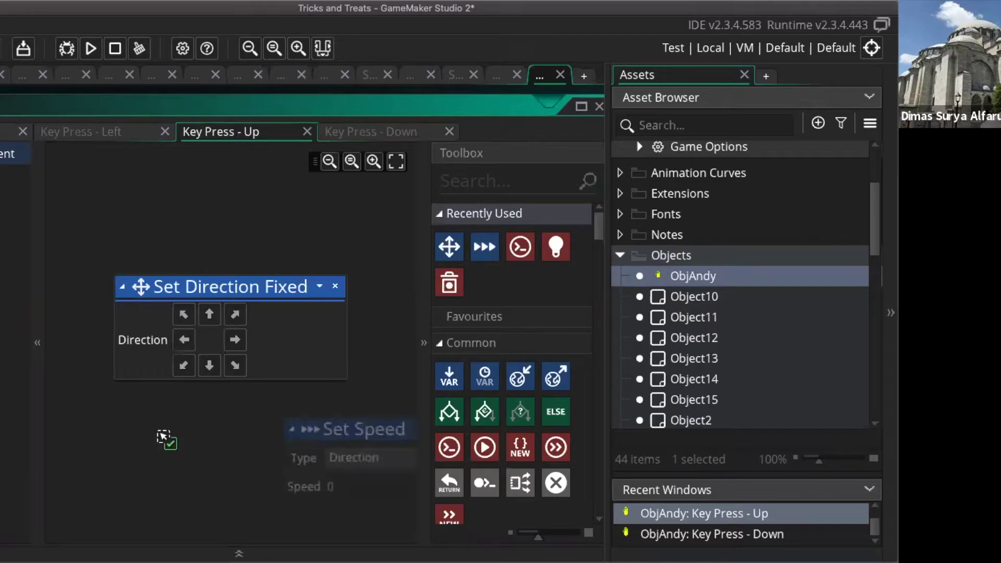
Add a Set Direction Fixed action followed by a Set Speed action to the Key Press - Left event
left_click(76, 136)
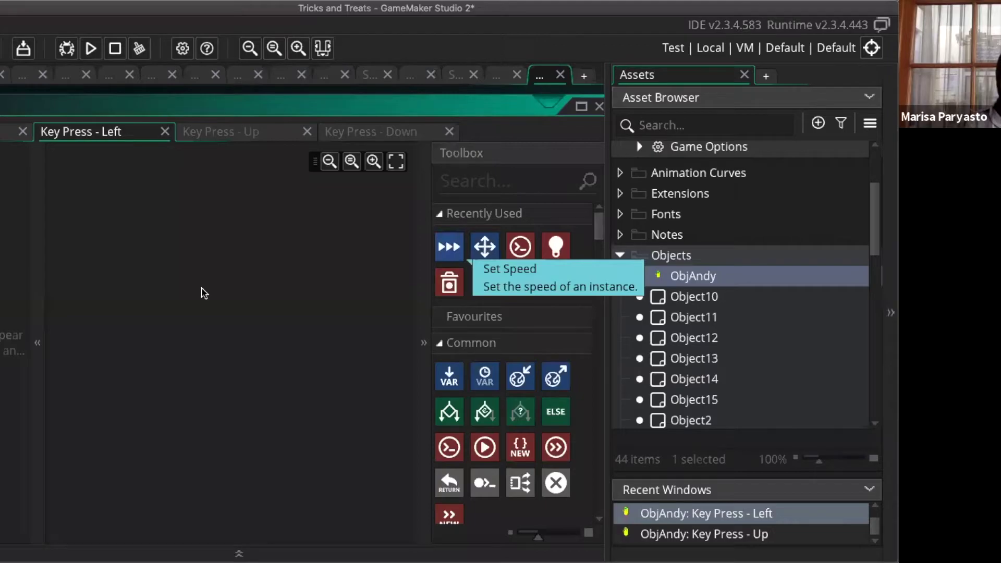
left_click_drag(484, 250, 359, 232)
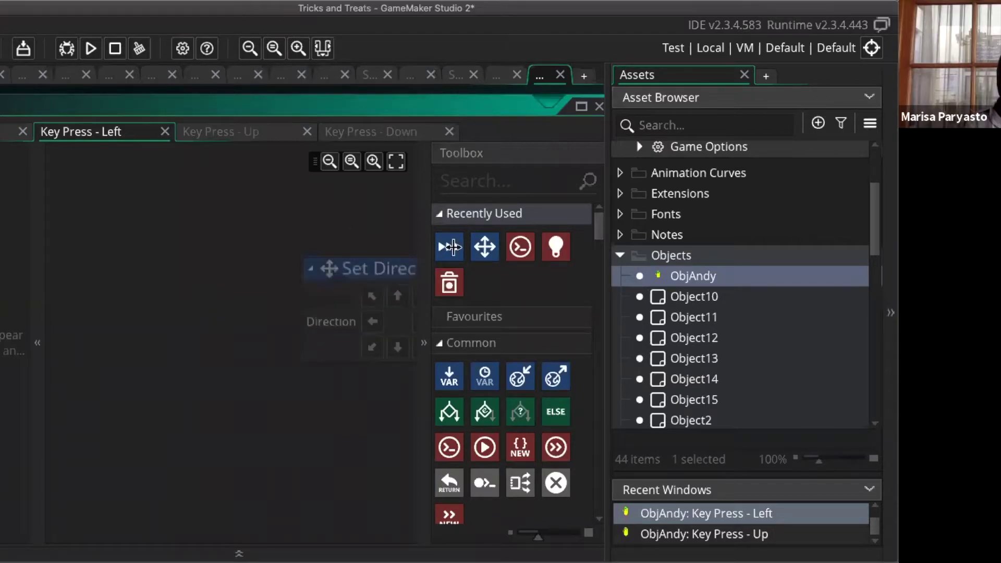
left_click_drag(484, 249, 120, 449)
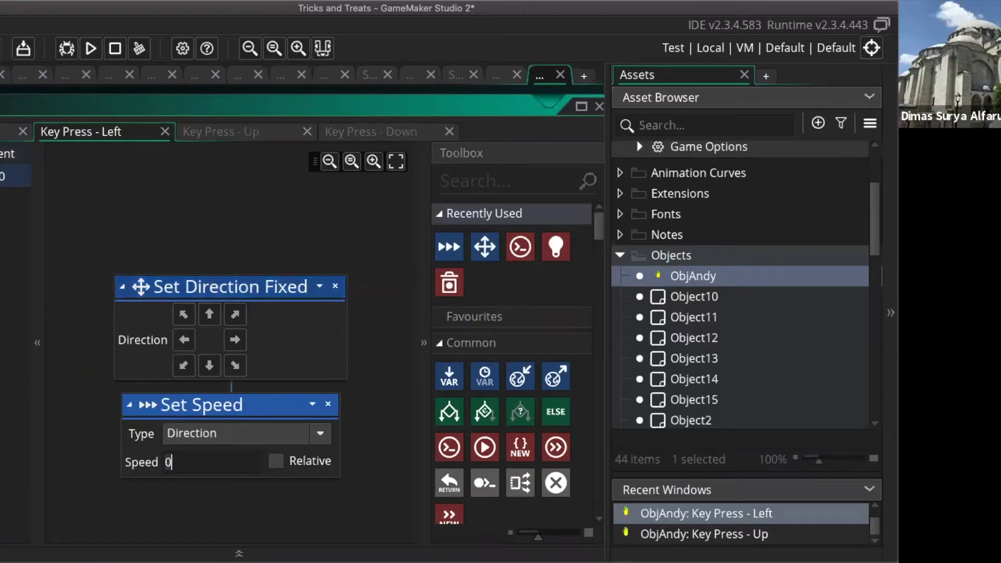
Add a Set Direction Fixed action to the Key Press - Right event
left_click(13, 132)
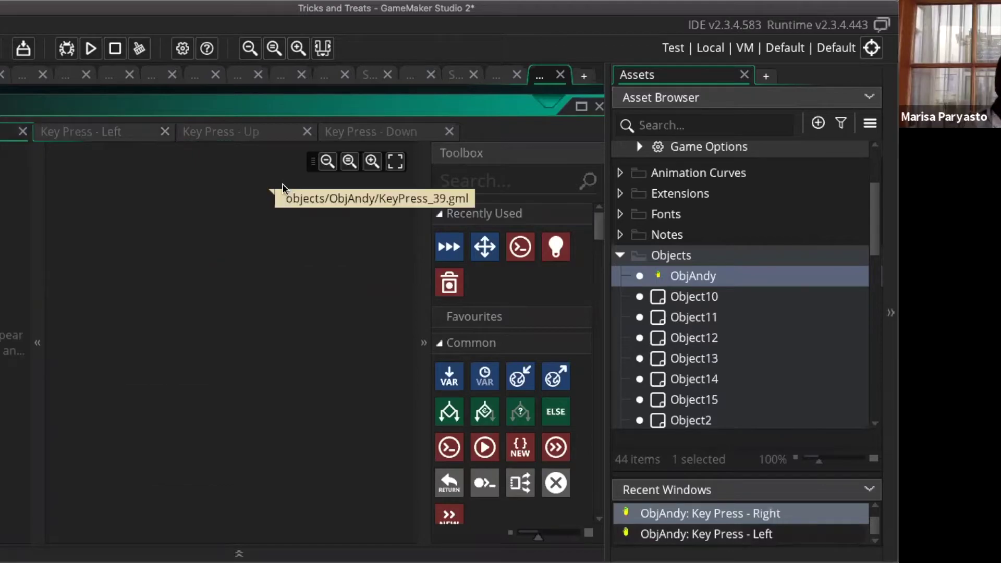
left_click_drag(485, 247, 237, 271)
left_click_drag(449, 247, 454, 259)
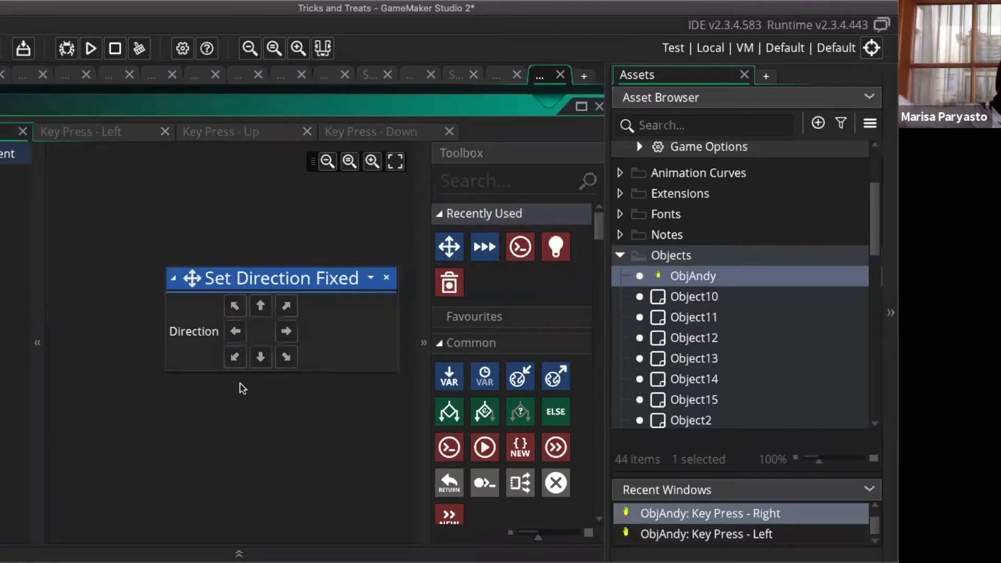
left_click_drag(202, 411, 177, 422)
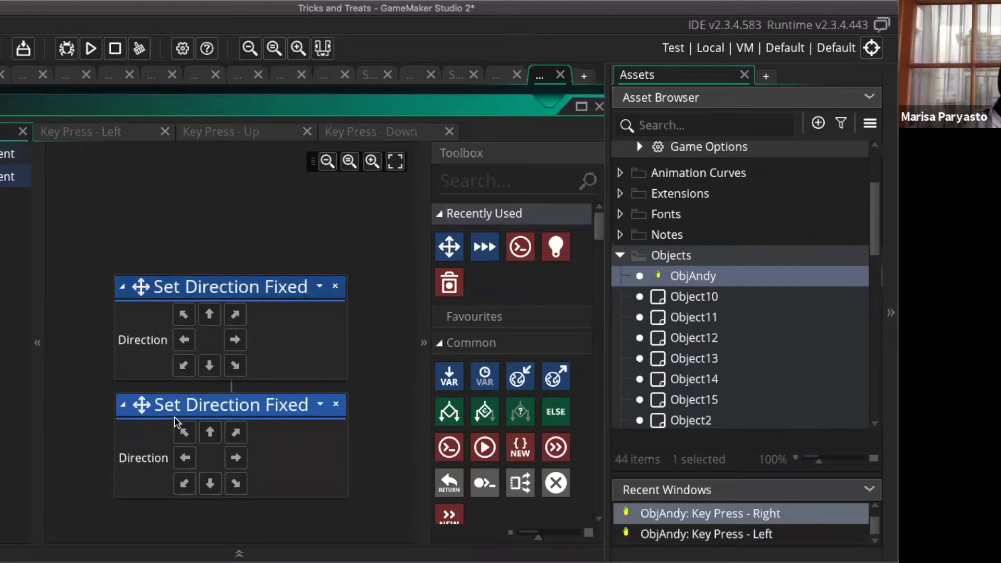
left_click(335, 405)
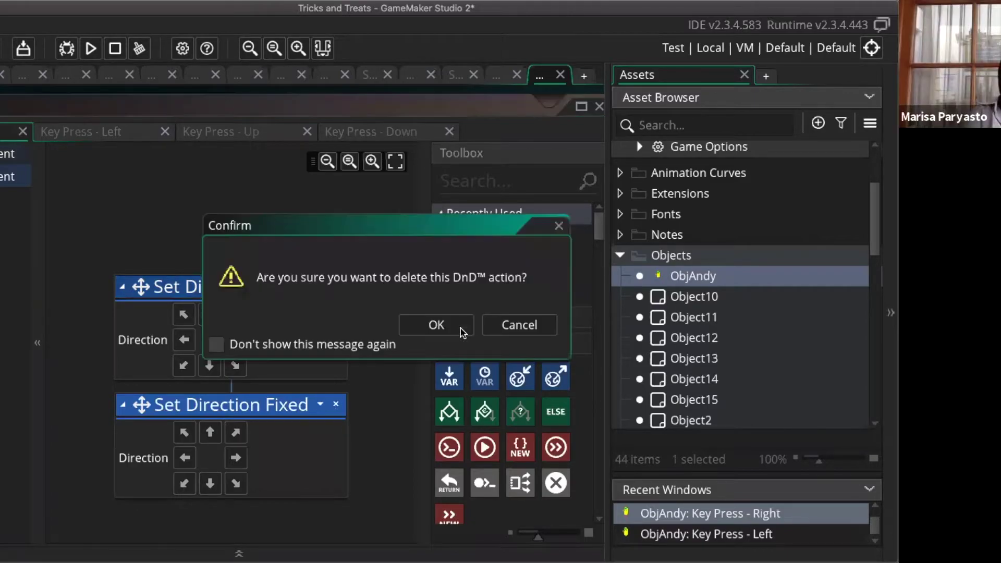
left_click(455, 327)
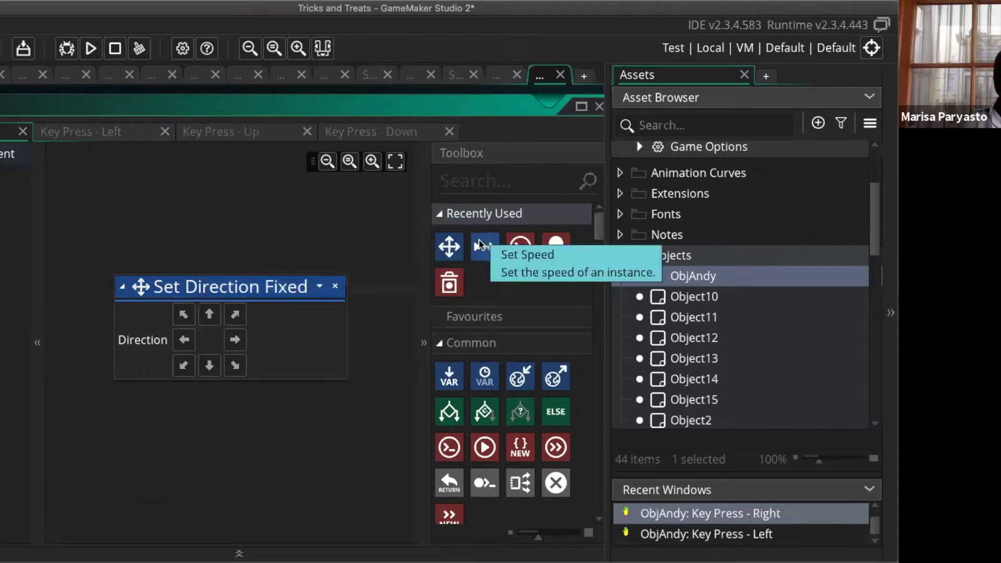
Add a Set Speed action below Set Direction Fixed in the Key Press - Right event
left_click_drag(484, 247, 140, 429)
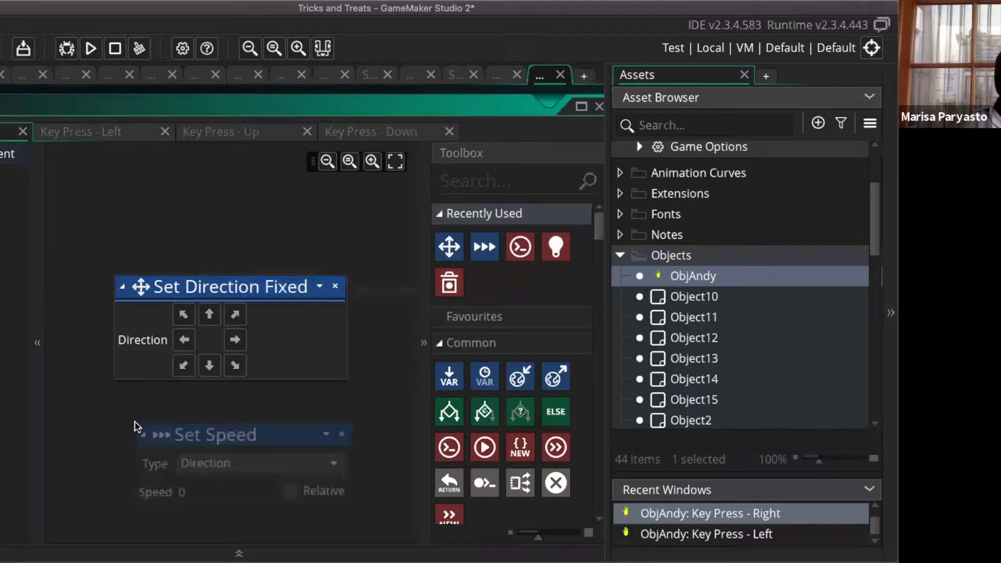
left_click_drag(175, 466, 149, 400)
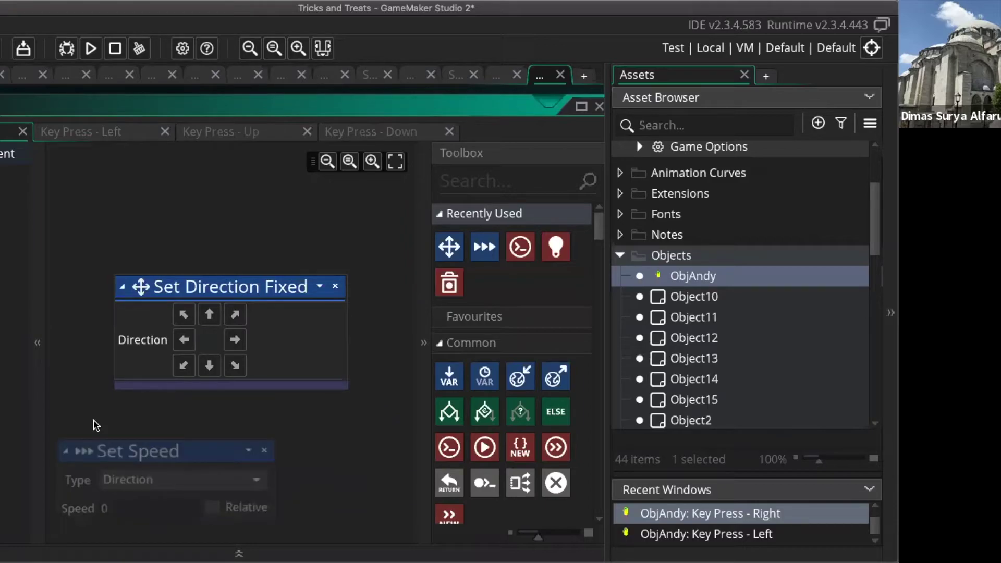
left_click_drag(124, 415, 705, 195)
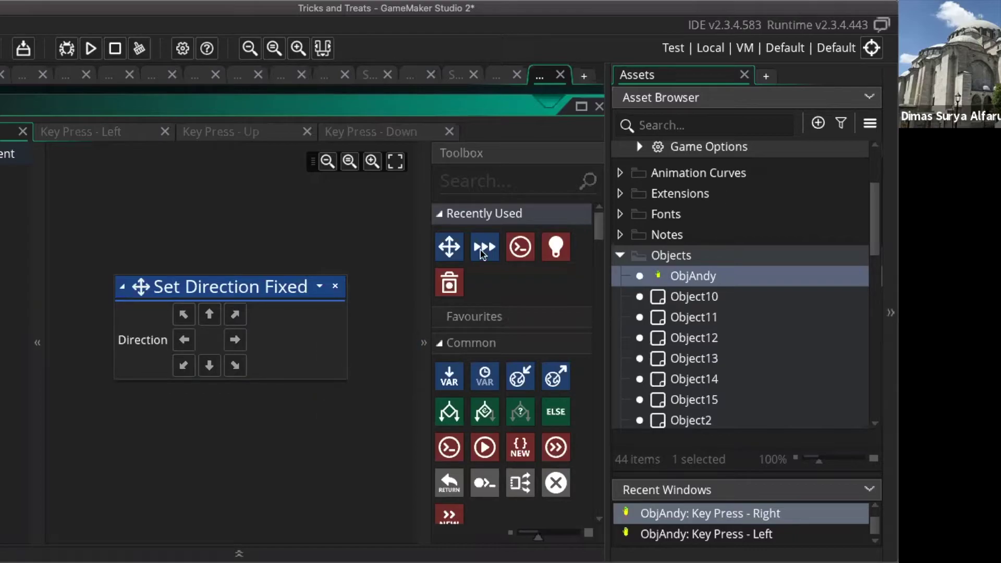
left_click_drag(484, 250, 216, 408)
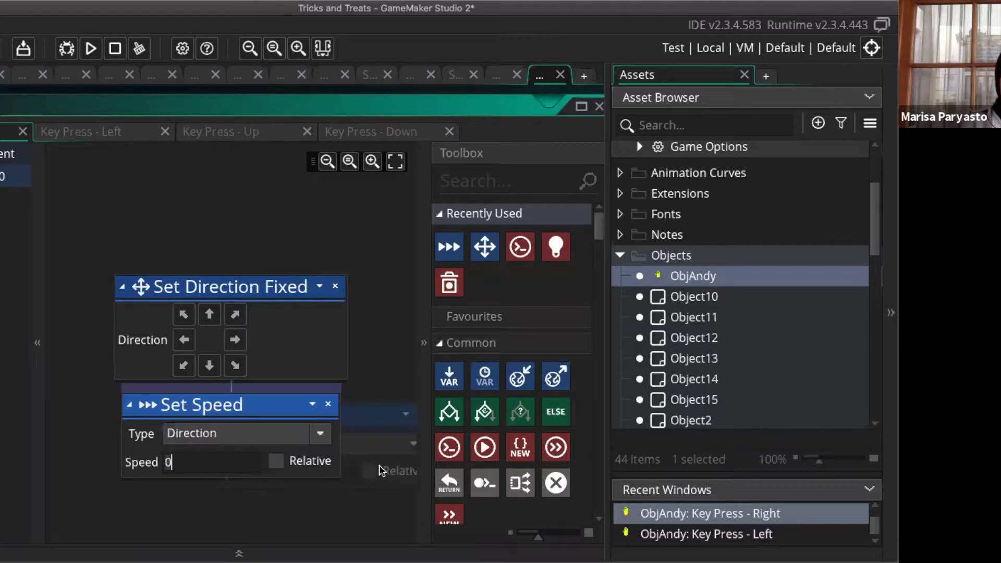
In the Key Press - Right event, set the fixed direction to right and the speed to 5
left_click_drag(379, 470, 95, 136)
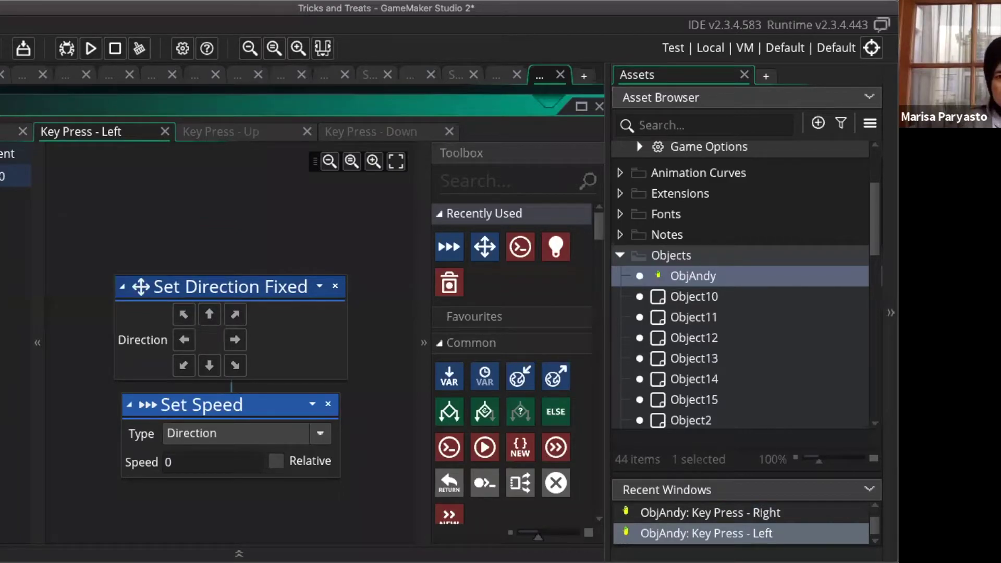
left_click(10, 131)
left_click_drag(140, 285, 236, 341)
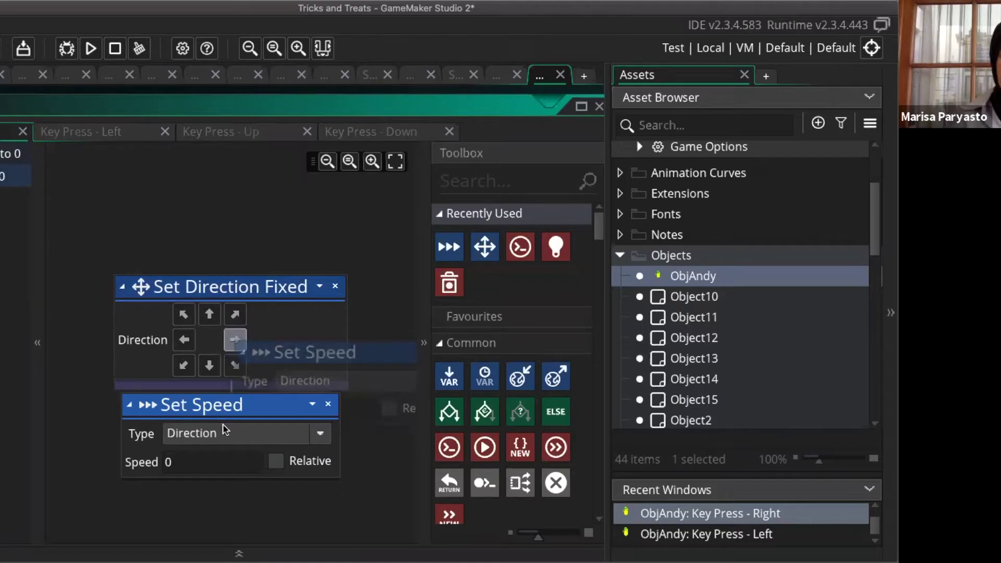
left_click(184, 462)
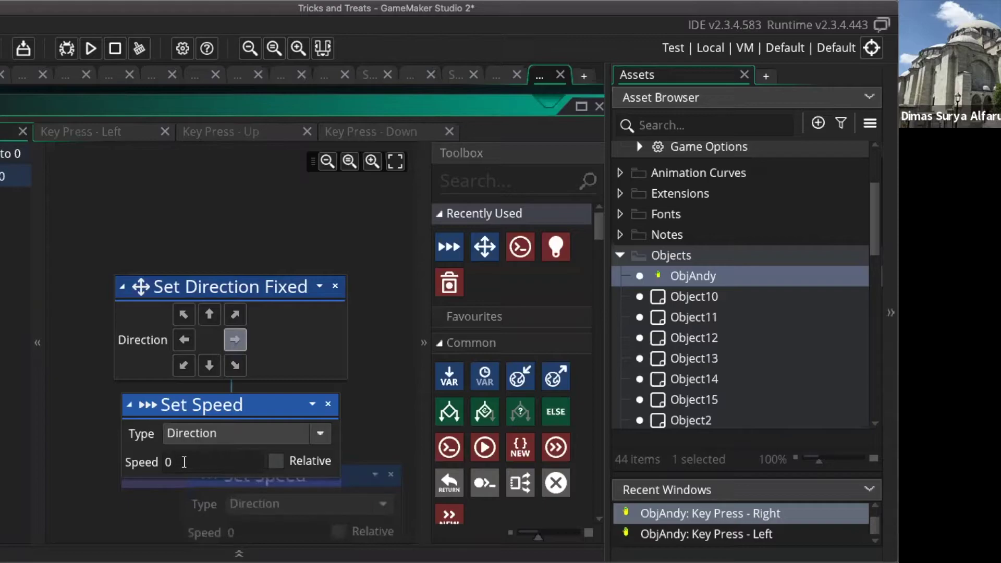
key("BackSpace")
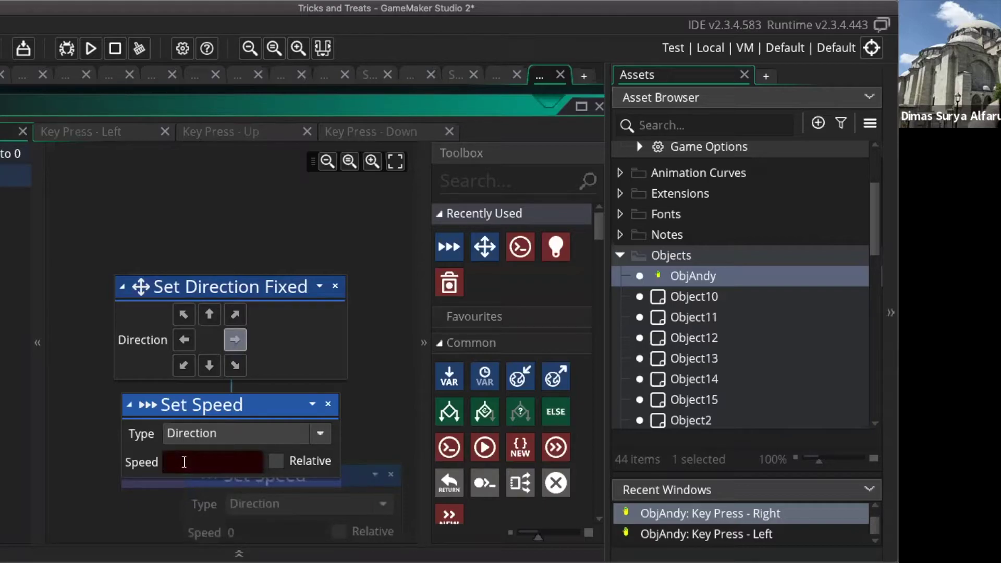
type("5")
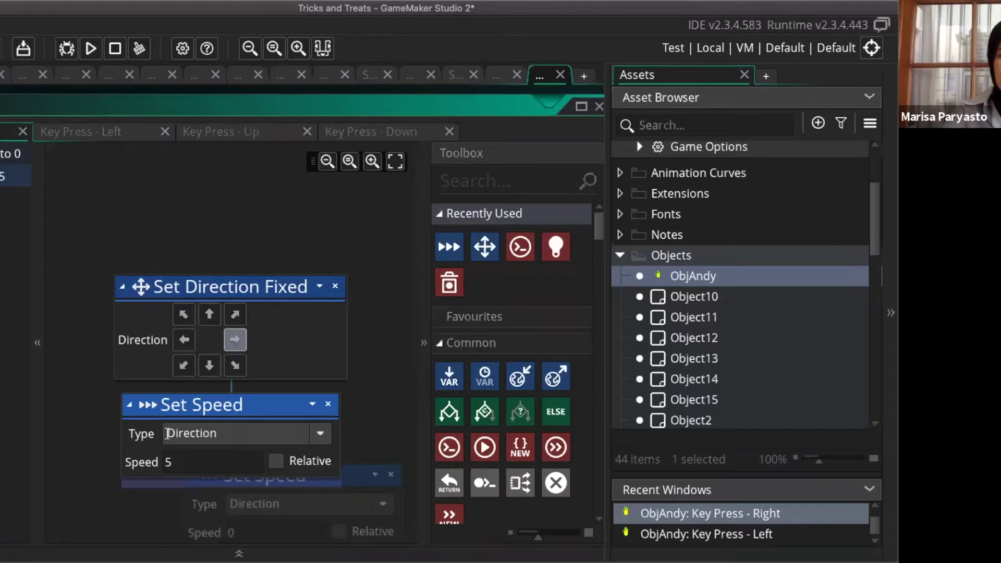
In the Key Press - Left event, set the fixed direction to left and open the speed value for editing
left_click(116, 130)
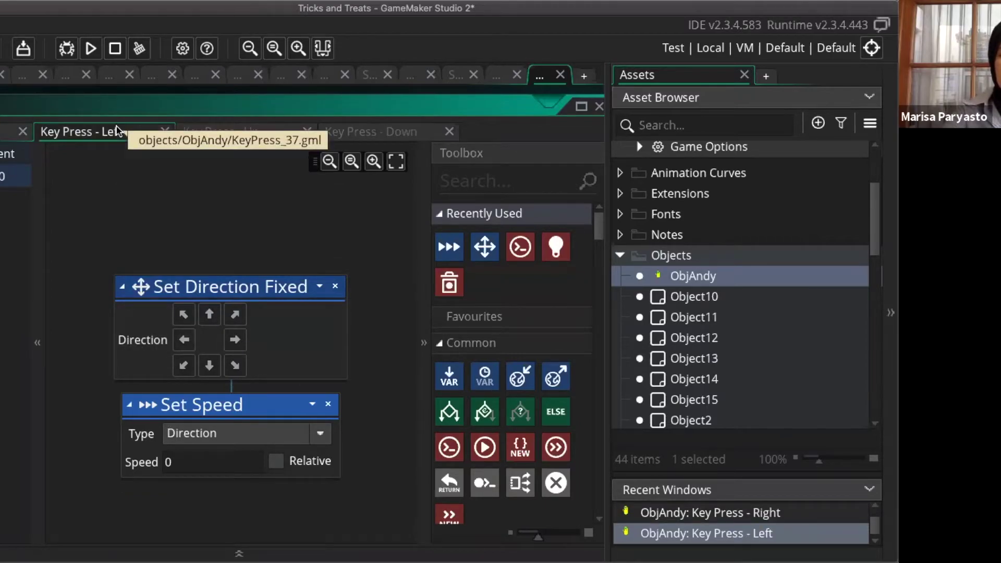
left_click(234, 314)
left_click(184, 341)
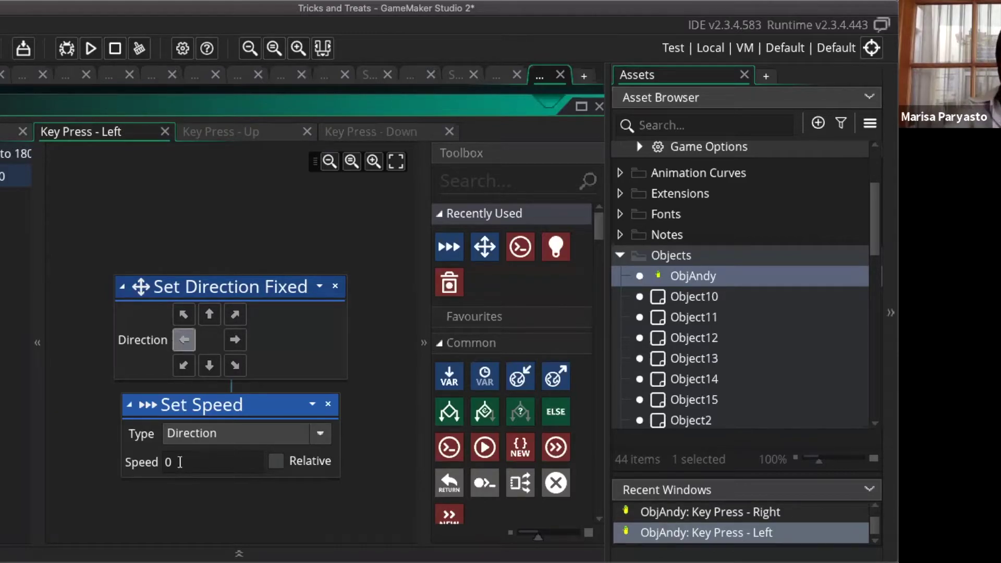
left_click(180, 462)
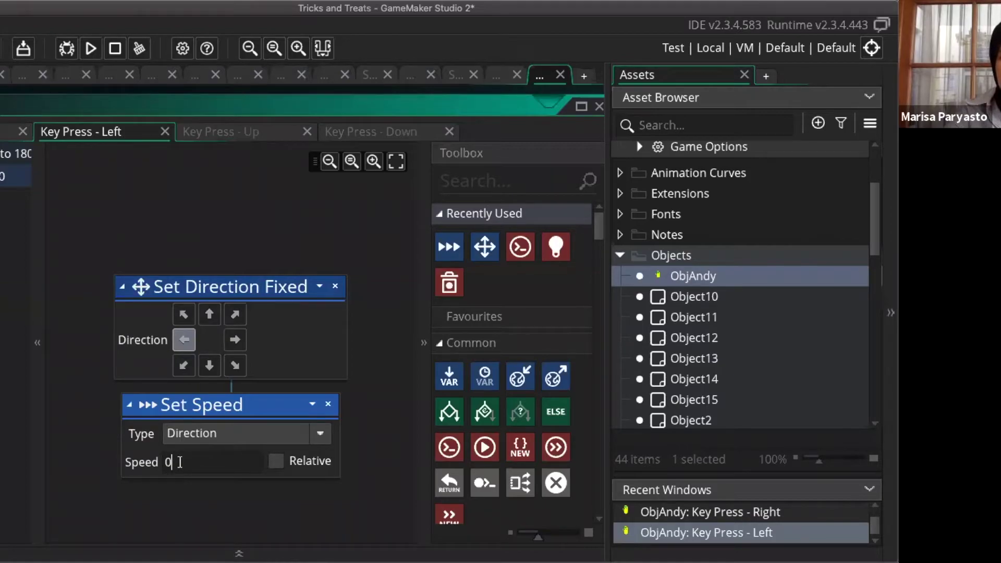
Set the speed in the Key Press - Left event's Set Speed action to 5
key("BackSpace")
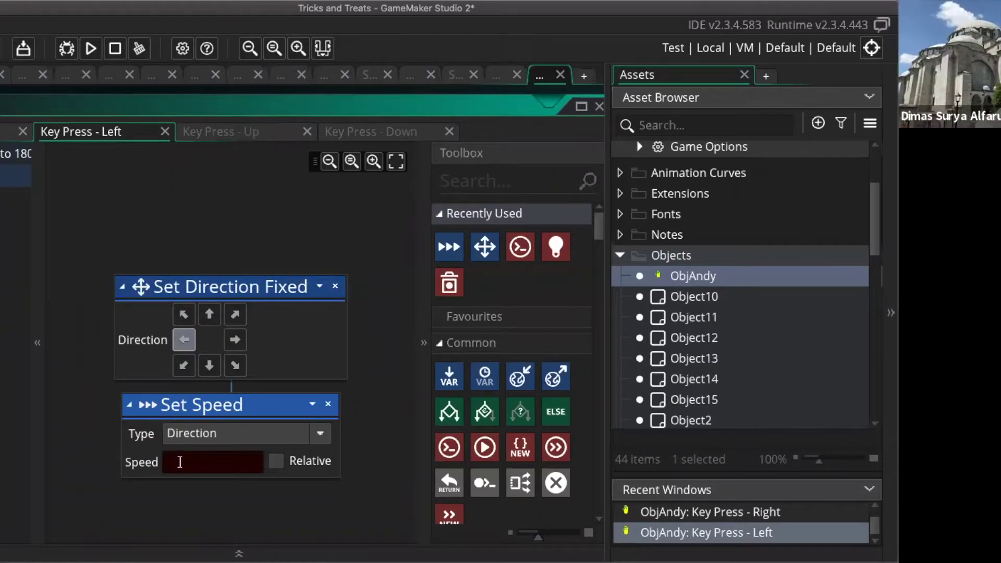
type("5")
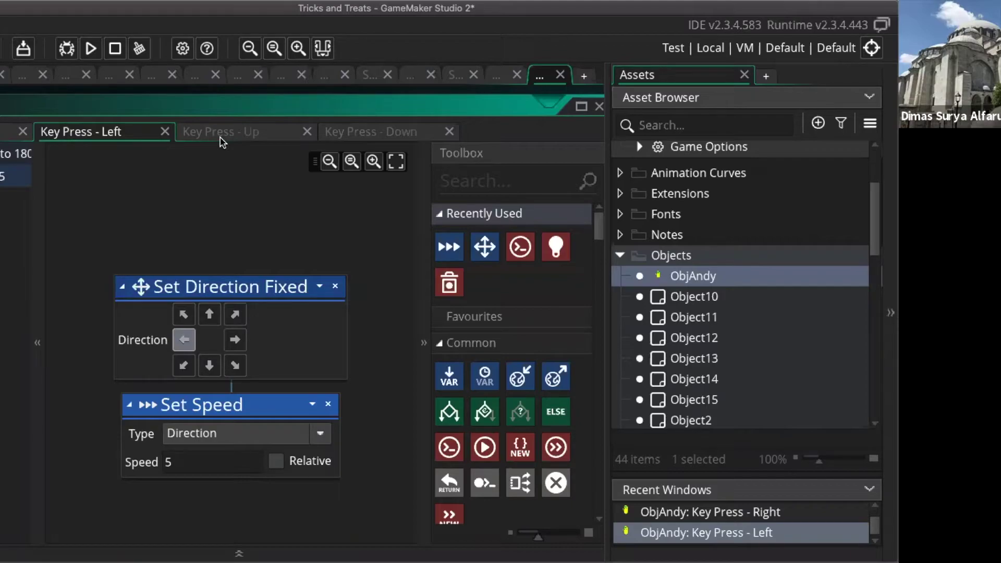
Set the Key Press - Up event's fixed direction to up and its speed to 5, and open the Key Press - Down event
left_click(222, 134)
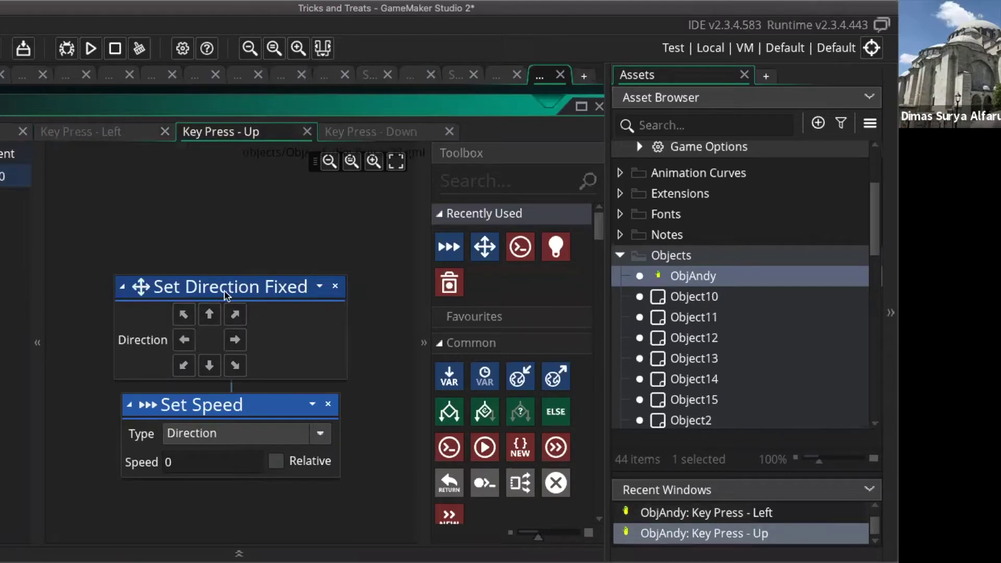
left_click(209, 313)
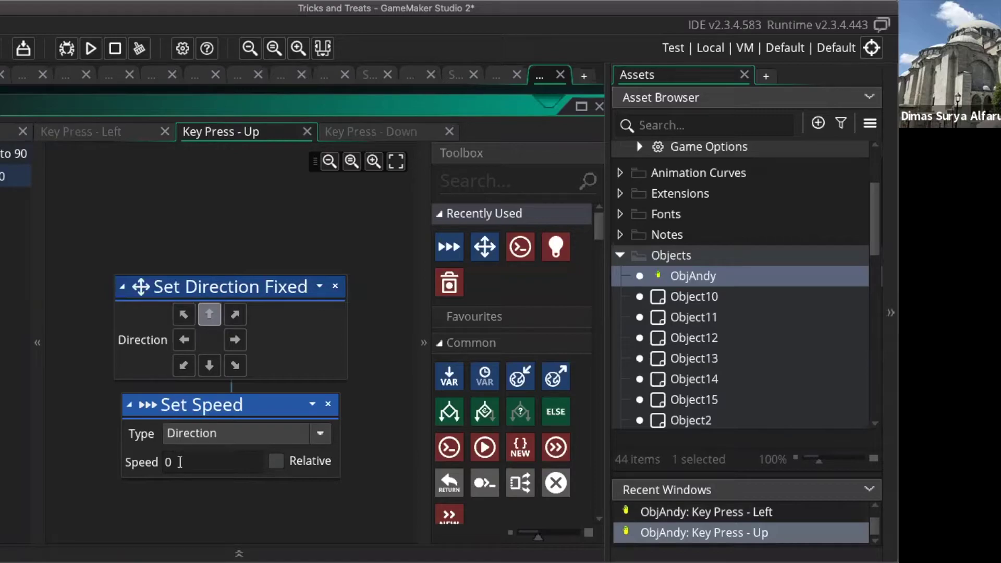
left_click(180, 462)
key("BackSpace")
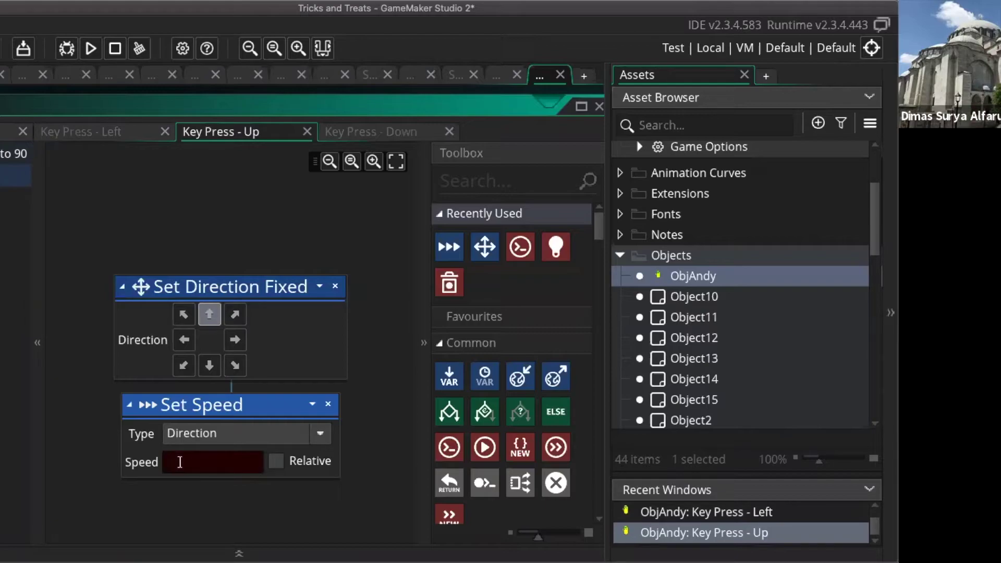
type("5")
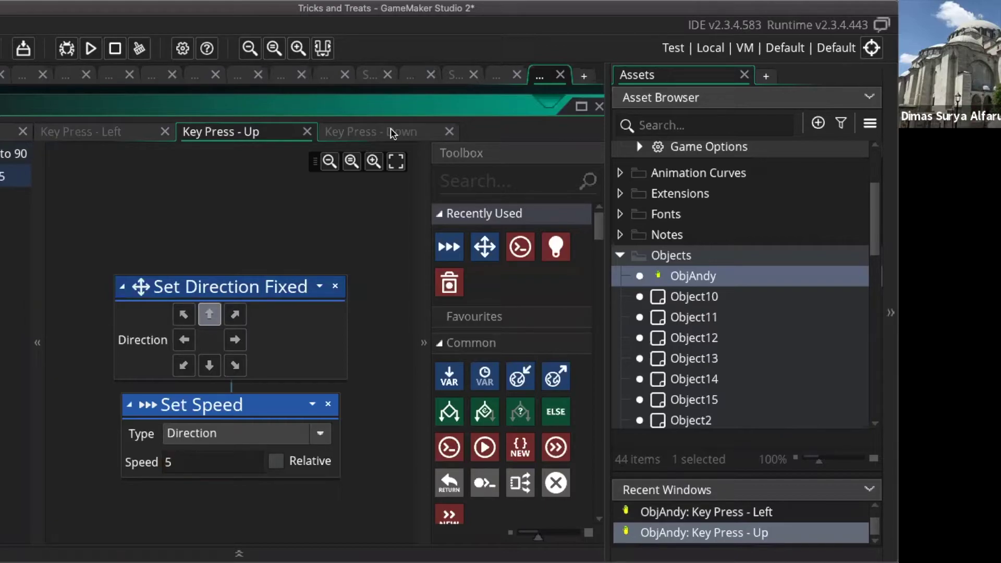
left_click(392, 134)
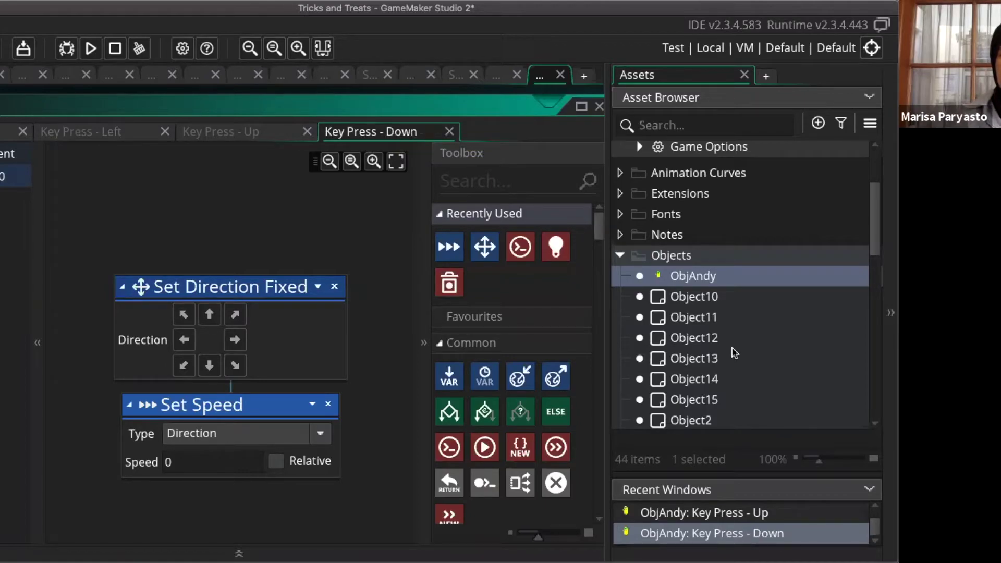
Delete the Wood sprite from the project's Sprites folder
scroll(734, 353, "down", 10)
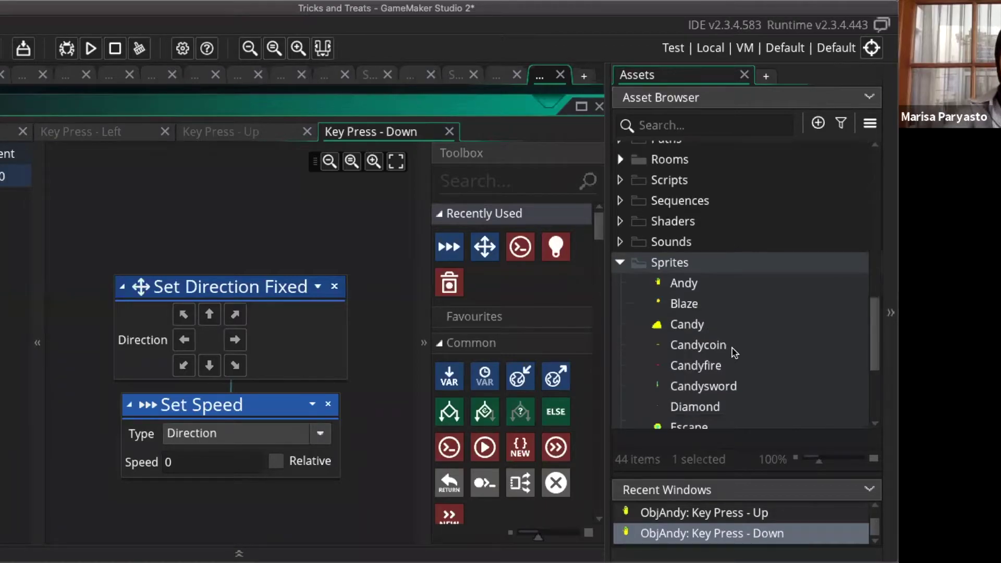
scroll(733, 354, "down", 3)
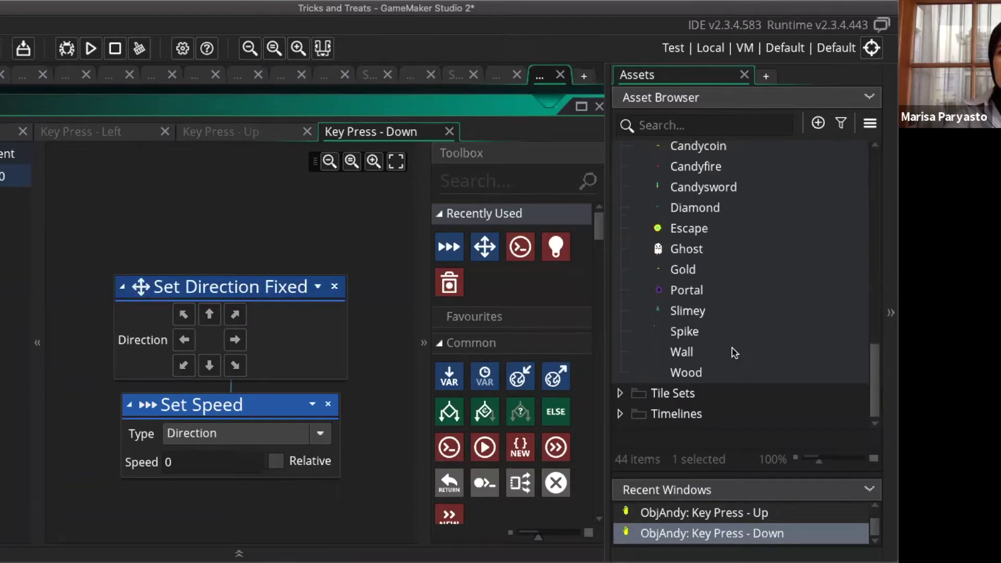
left_click(685, 373)
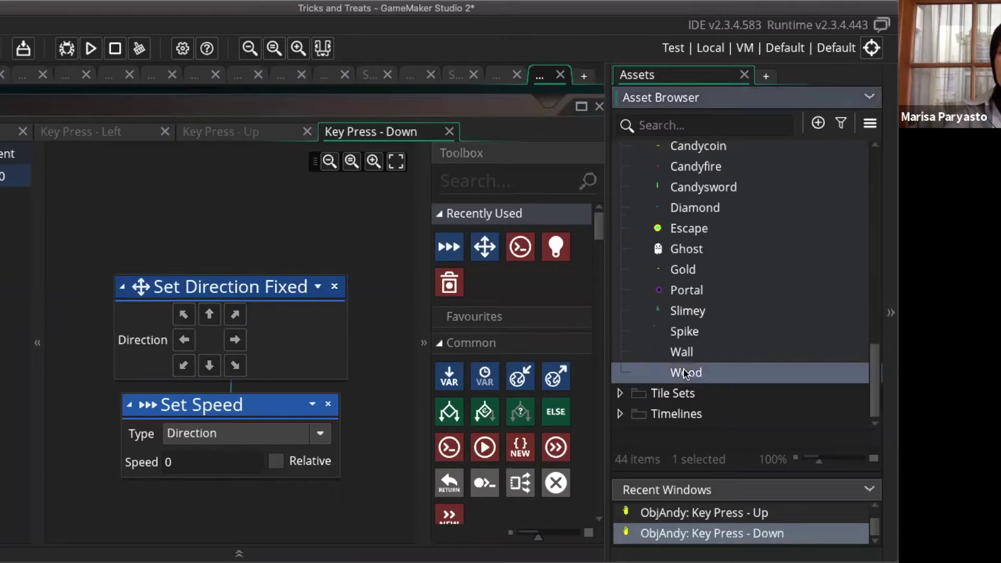
right_click(722, 379)
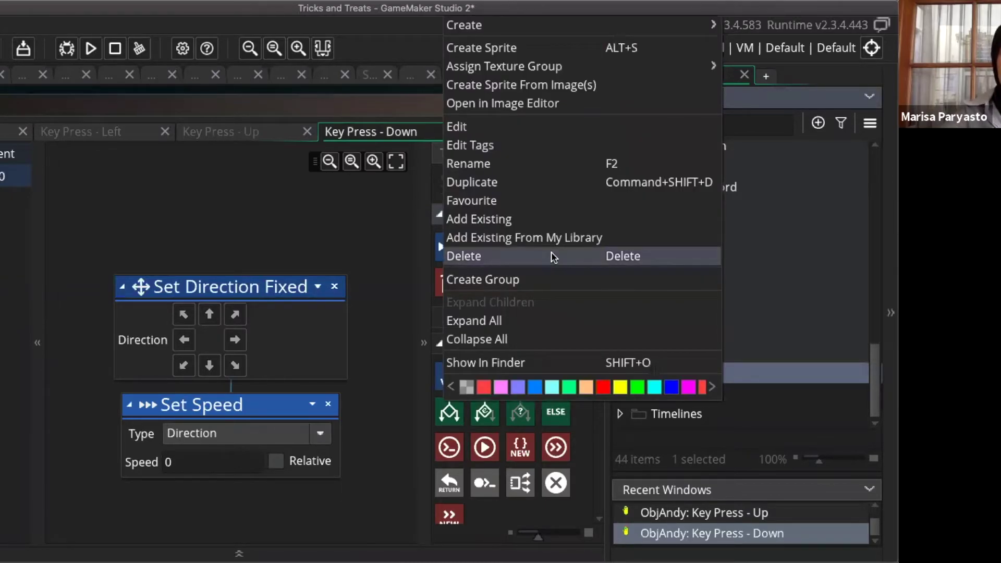
left_click(552, 256)
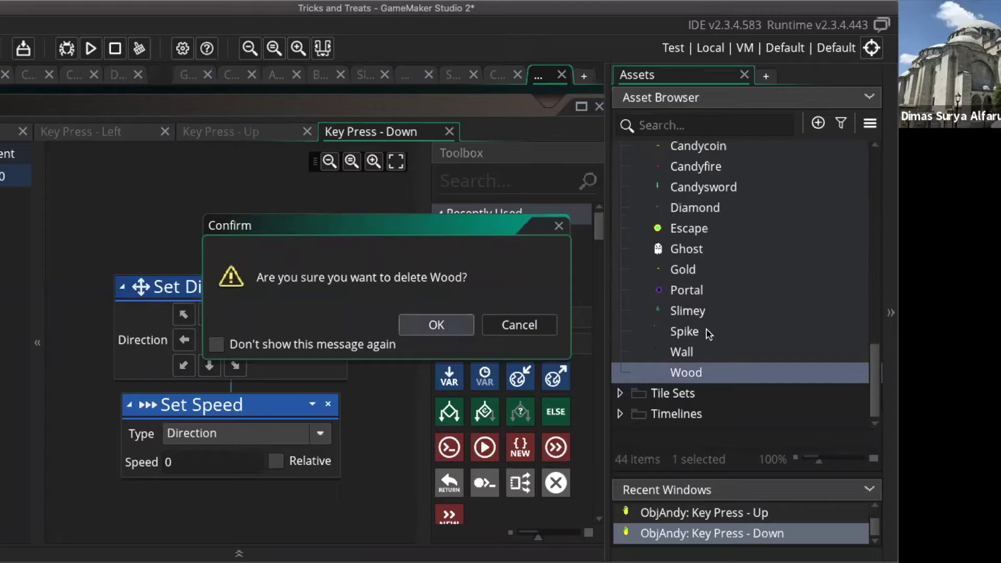
key("Return")
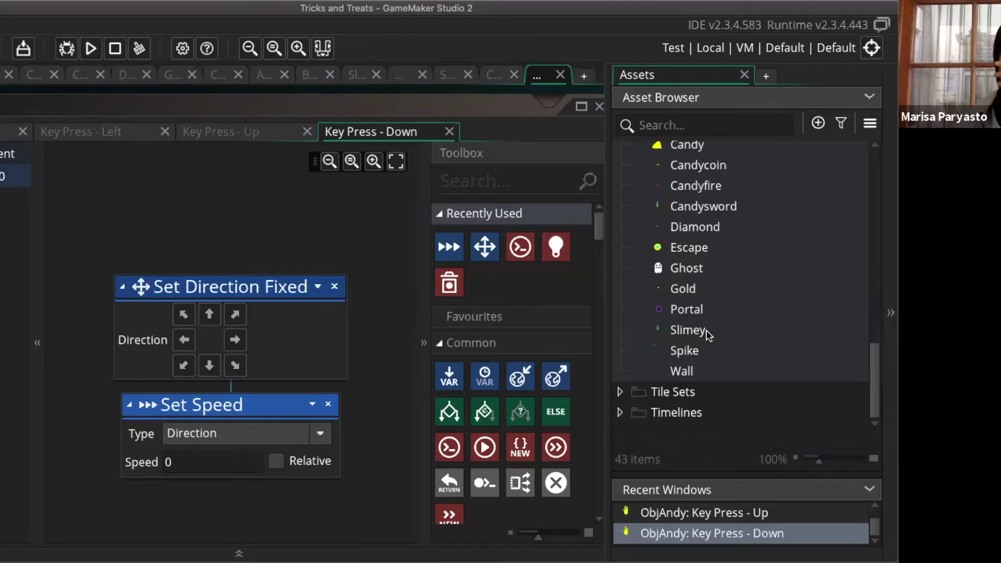
Delete the Slimey sprite from the project's Sprites folder
left_click(708, 332)
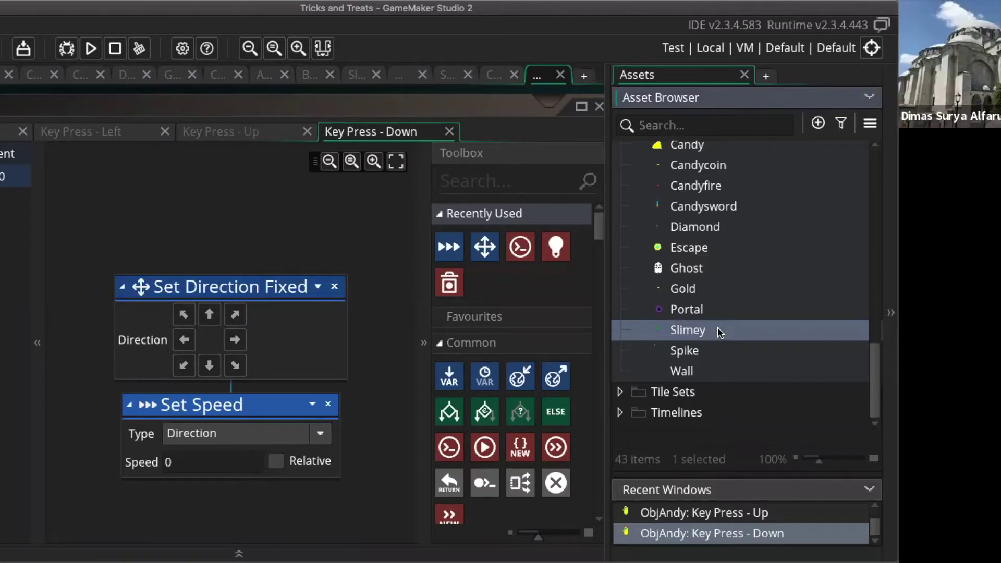
right_click(717, 326)
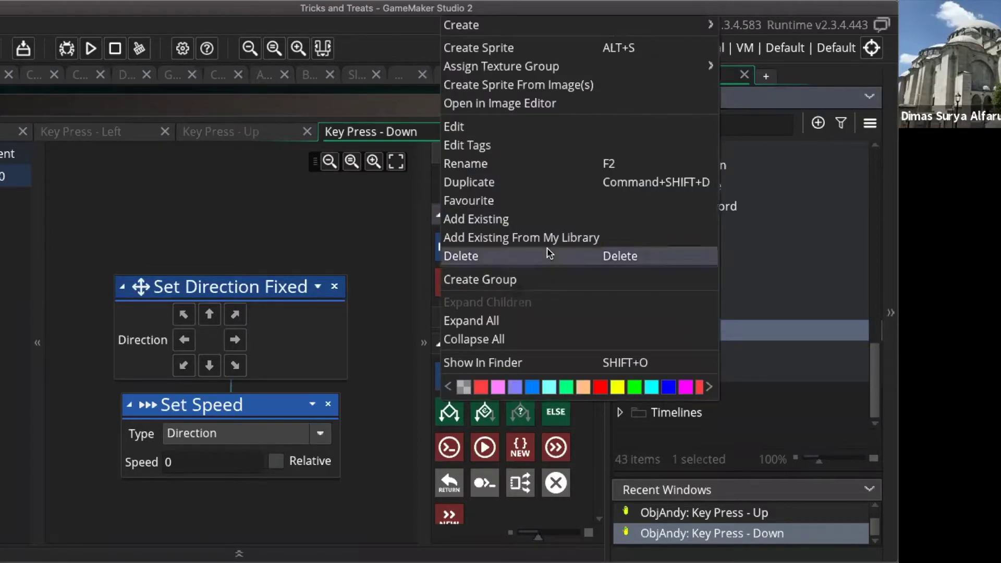
left_click(549, 255)
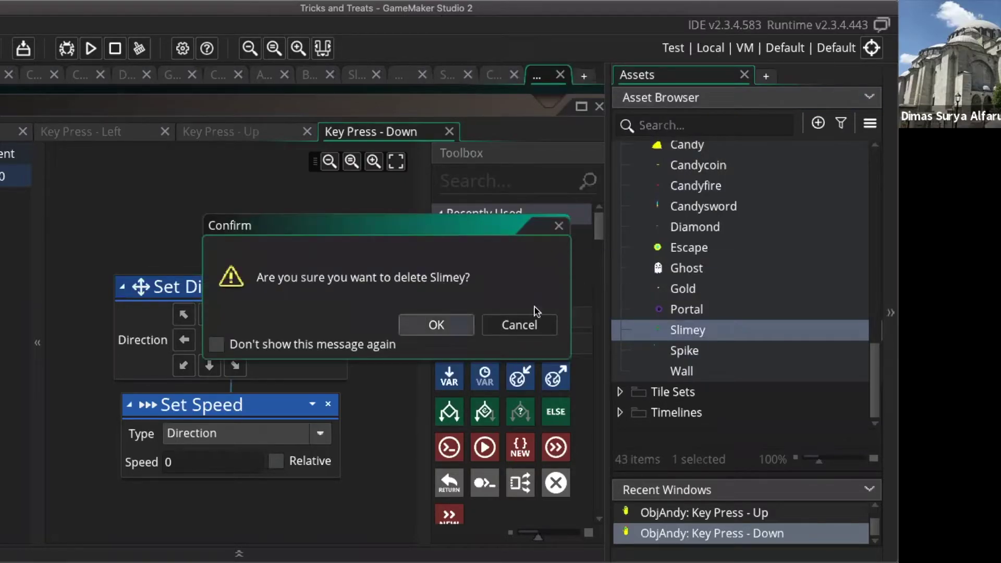
key("Return")
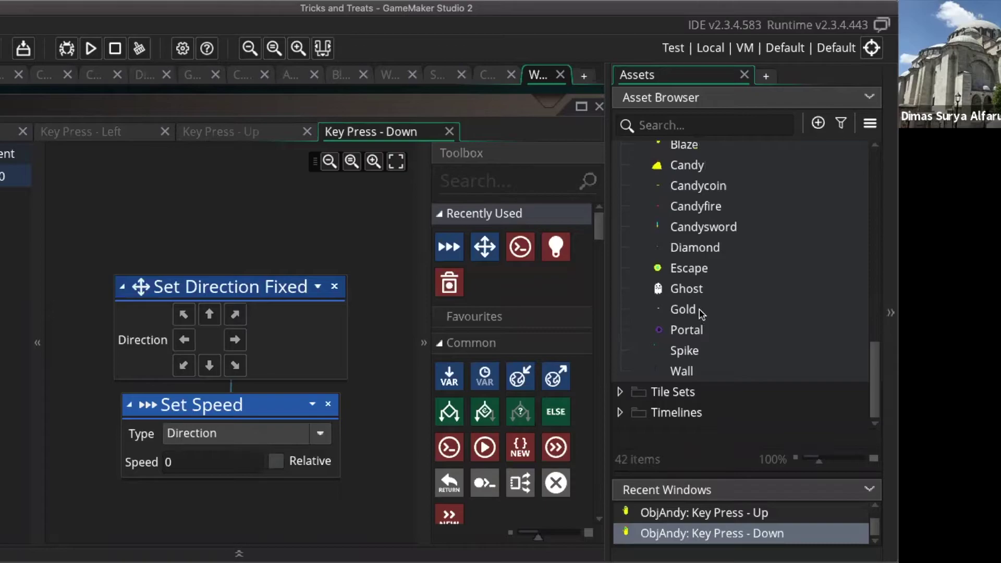
Delete the Gold sprite from the project's Sprites folder
left_click(699, 311)
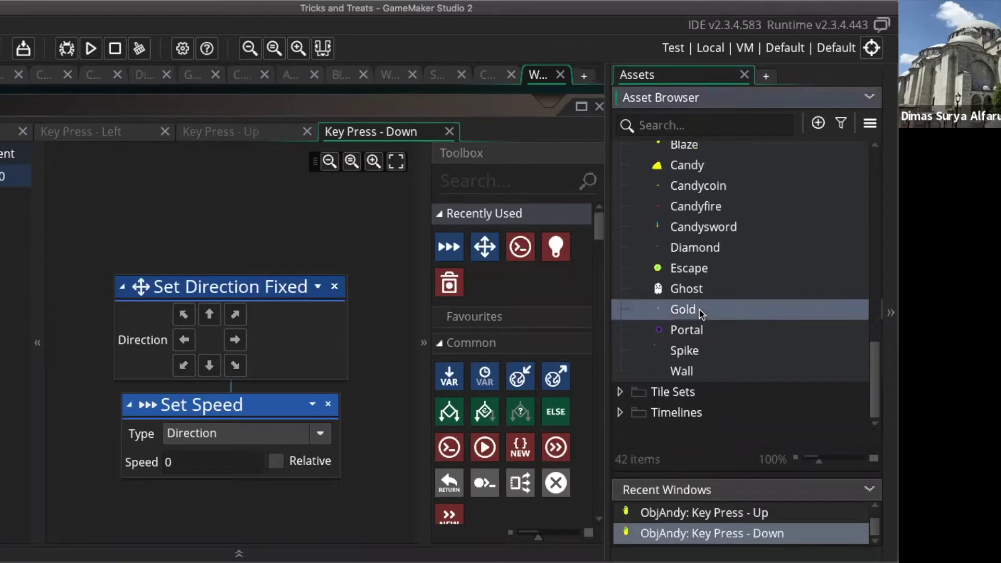
right_click(700, 311)
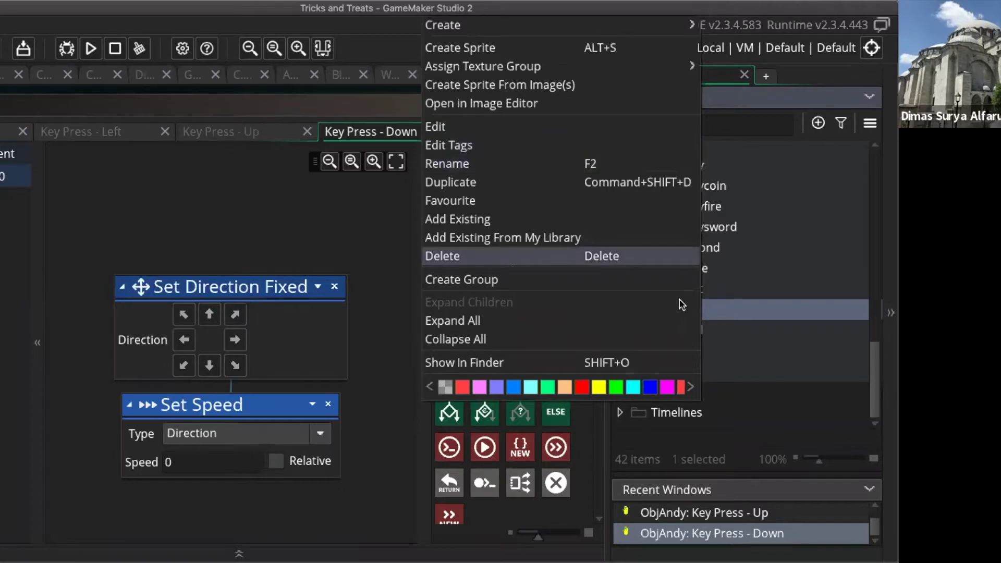
key("Return")
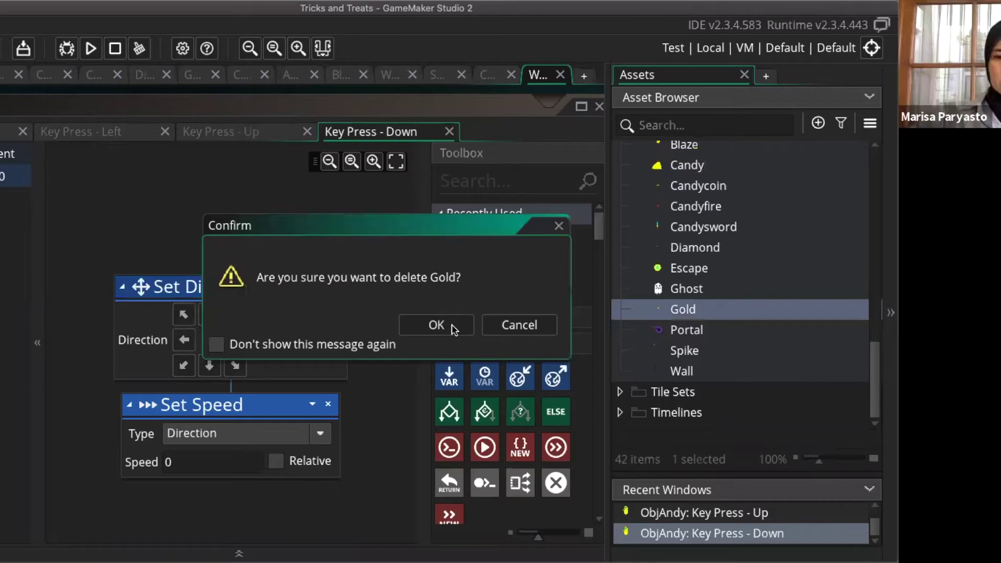
left_click(468, 321)
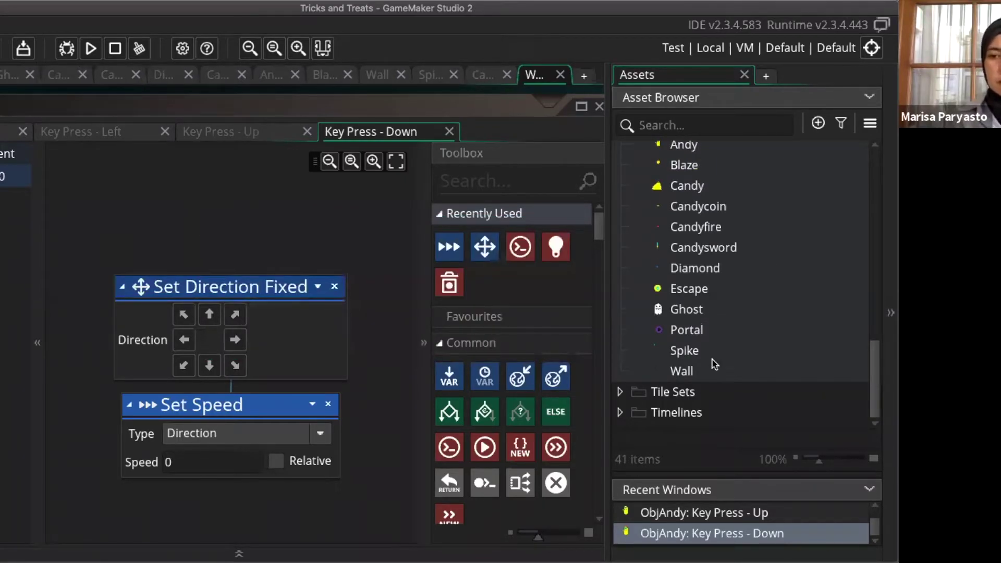
Delete the Diamond sprite from the project's Sprites folder
left_click(726, 273)
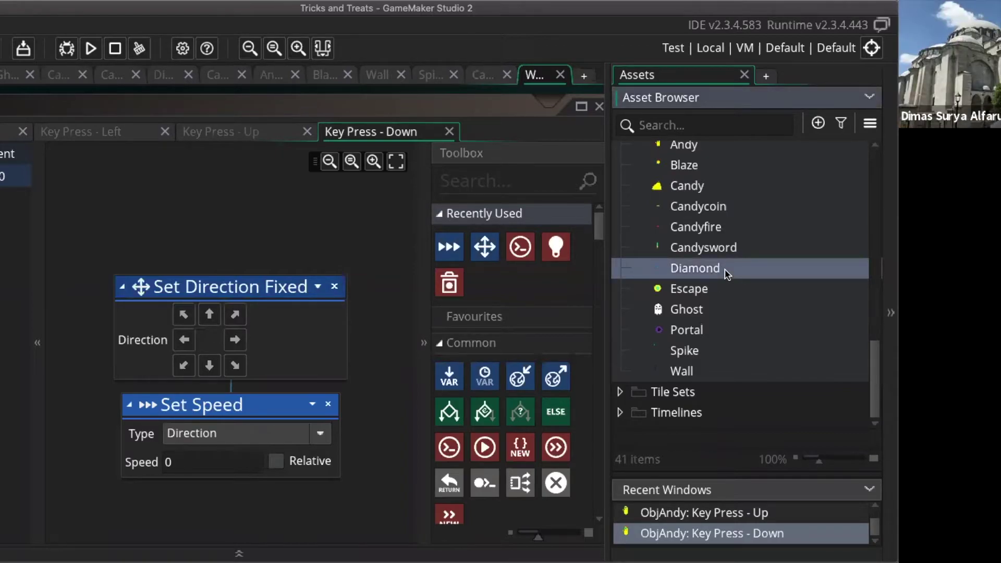
right_click(726, 273)
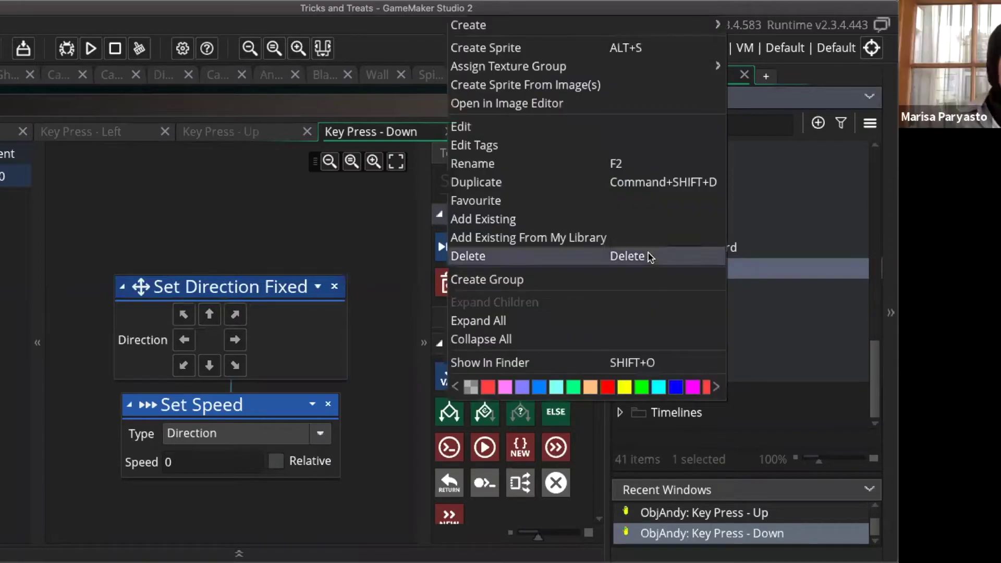
left_click(649, 256)
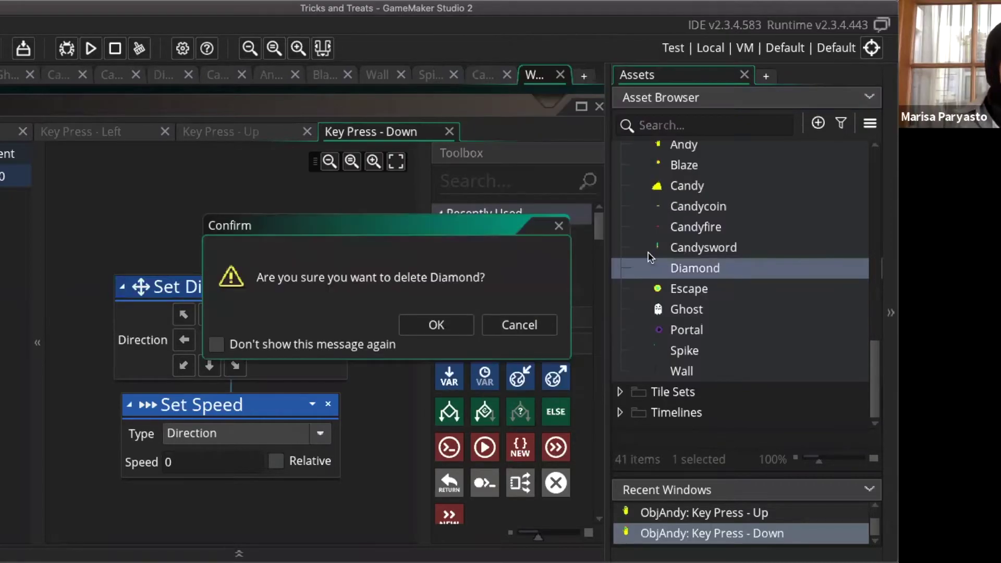
left_click(435, 325)
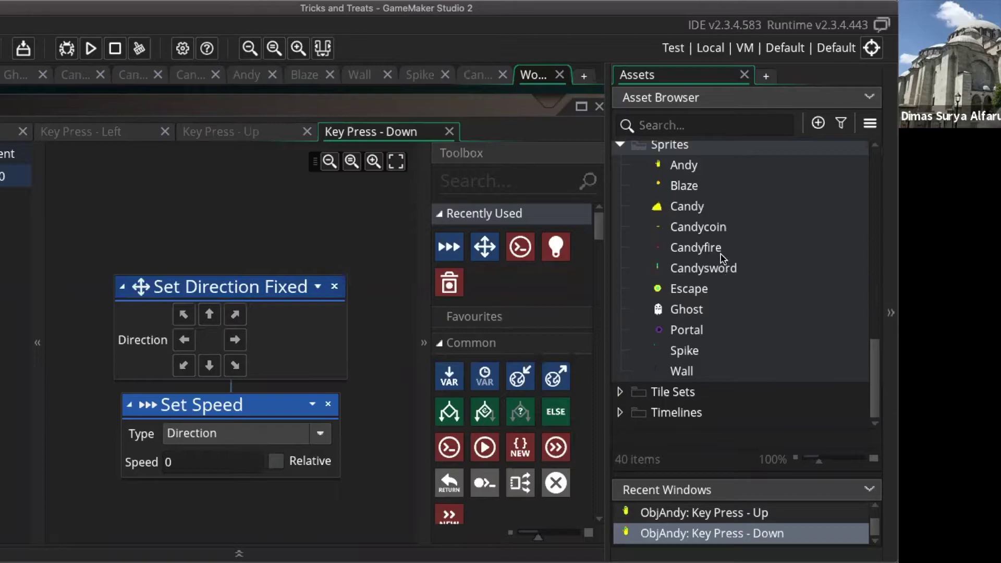
Delete the Candysword sprite from the project's Sprites folder
left_click(756, 270)
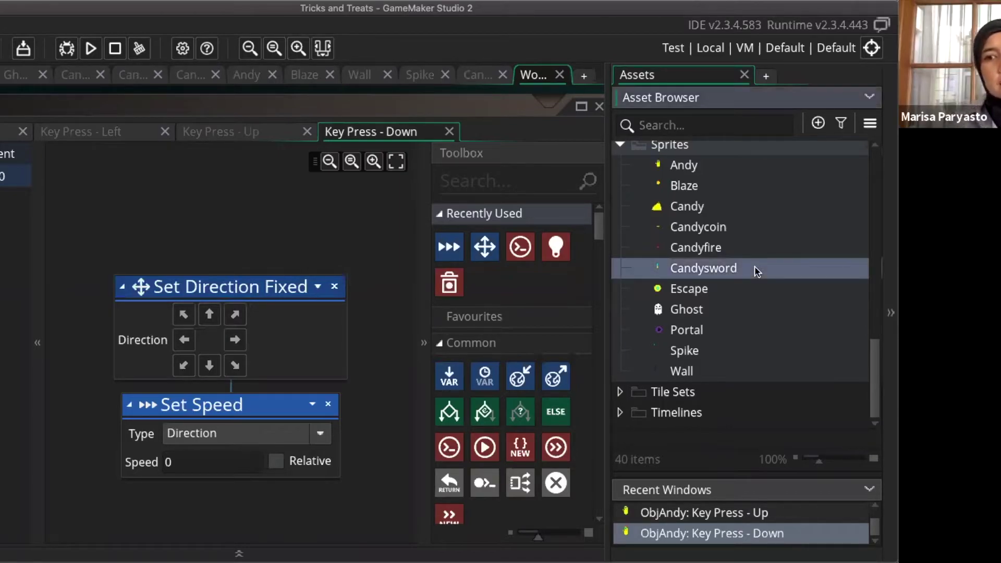
right_click(631, 267)
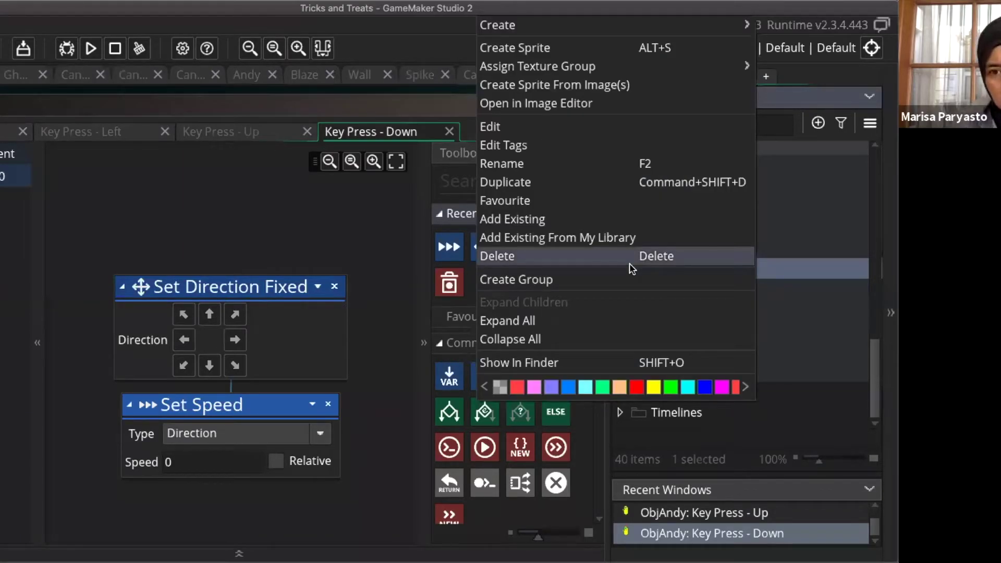
left_click(568, 257)
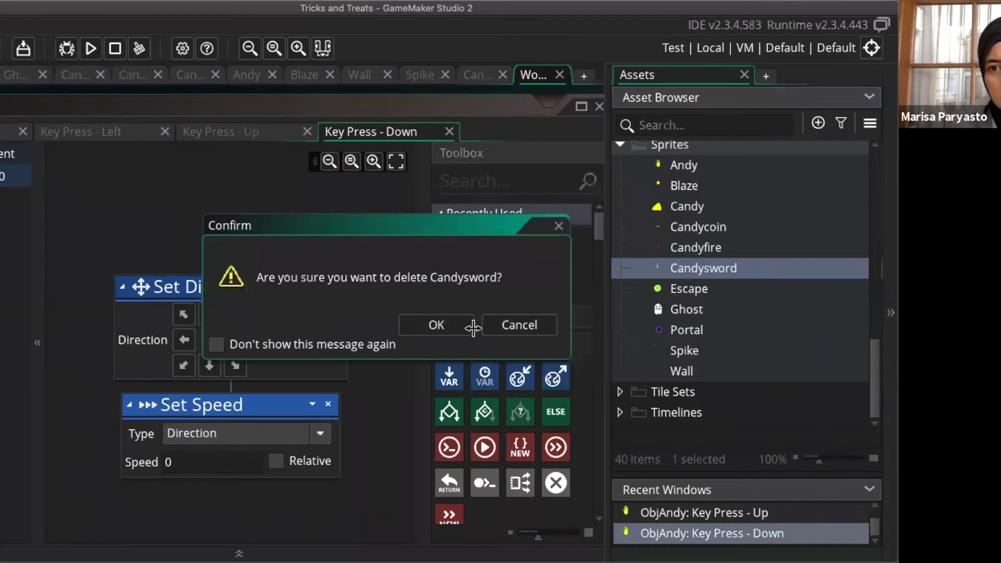
left_click(431, 314)
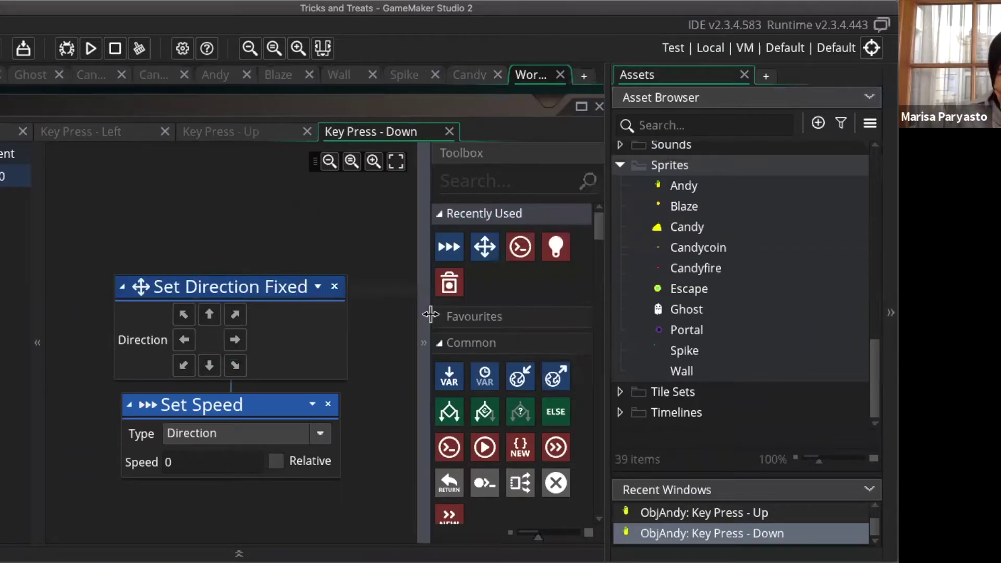
Delete the Candyfire sprite from the project's Sprites folder
left_click(738, 270)
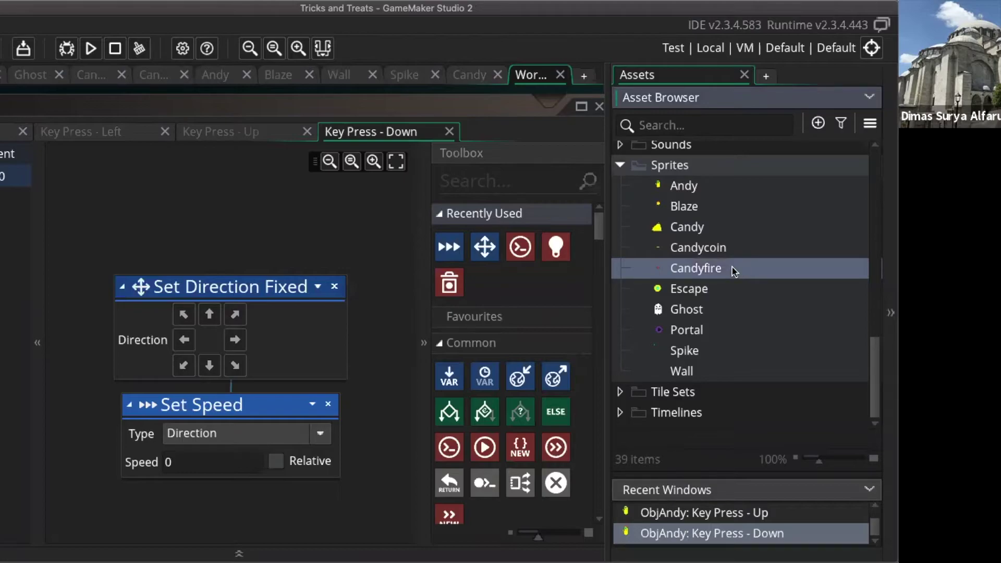
right_click(734, 272)
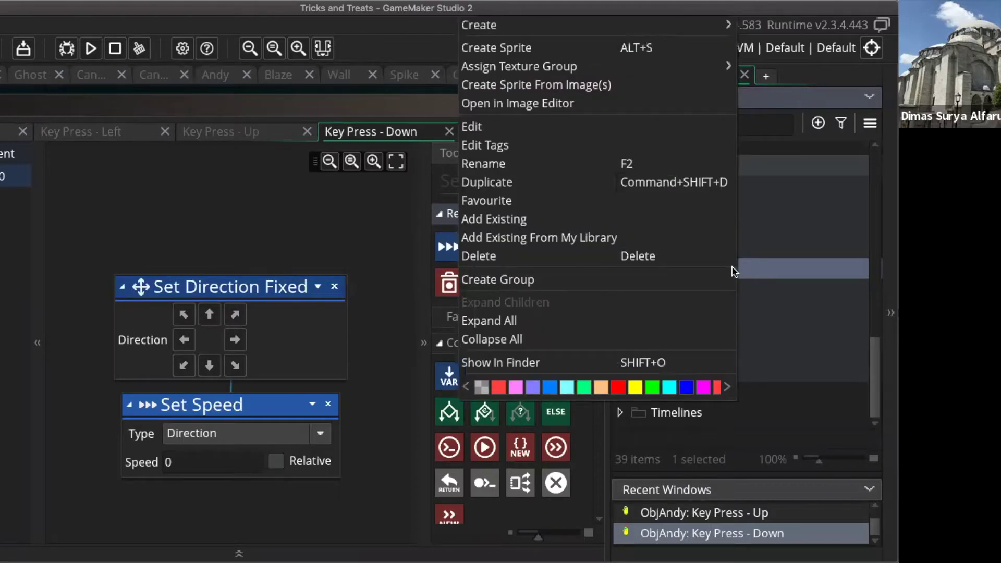
left_click(631, 257)
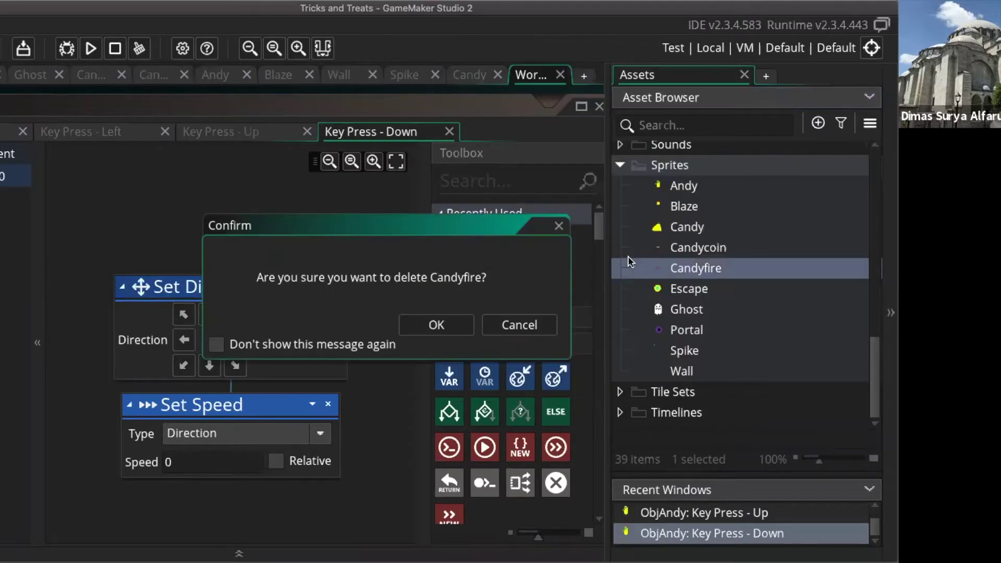
left_click(417, 332)
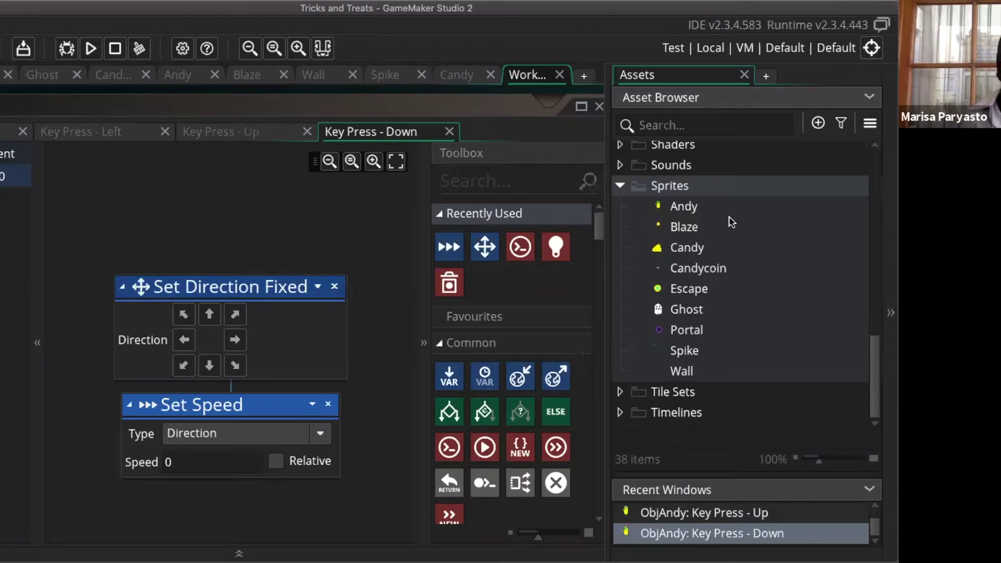
Delete the Blaze sprite from the project's Sprites folder
left_click(701, 227)
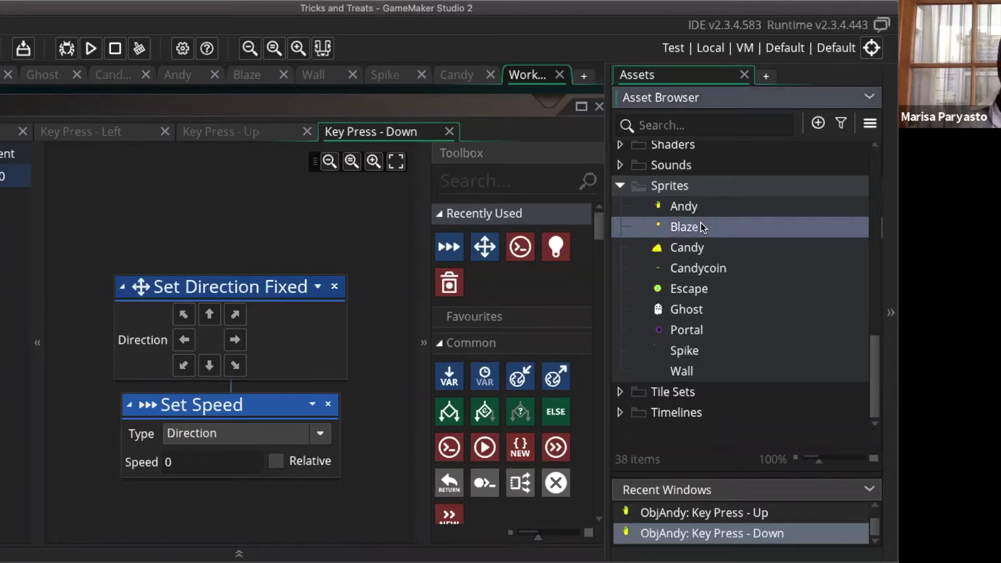
right_click(701, 228)
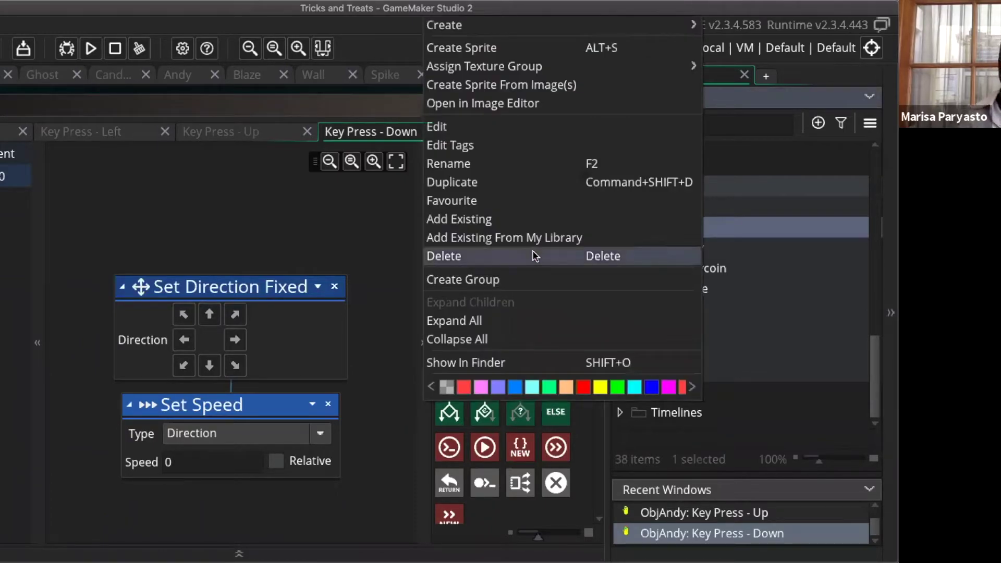
left_click(532, 255)
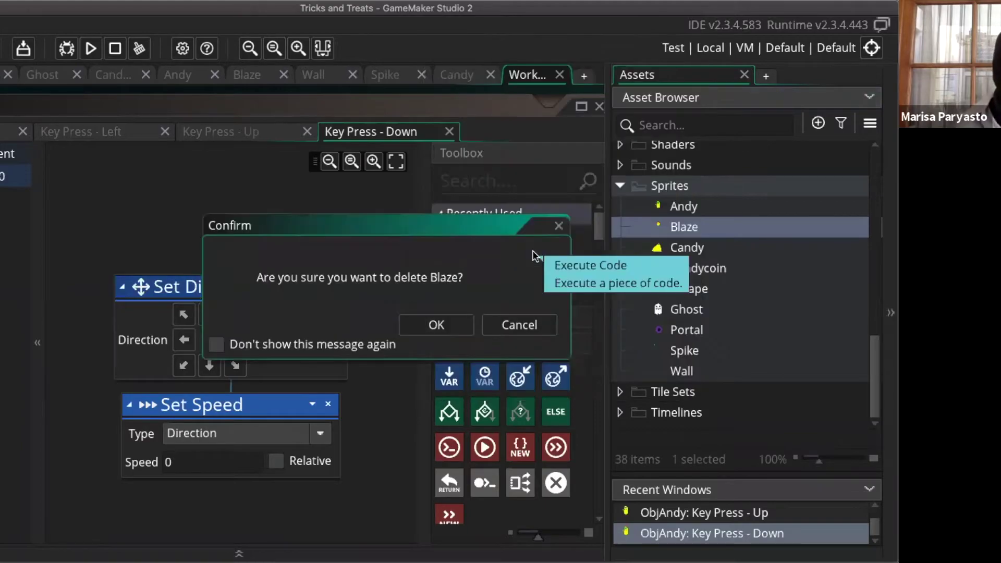
left_click(430, 327)
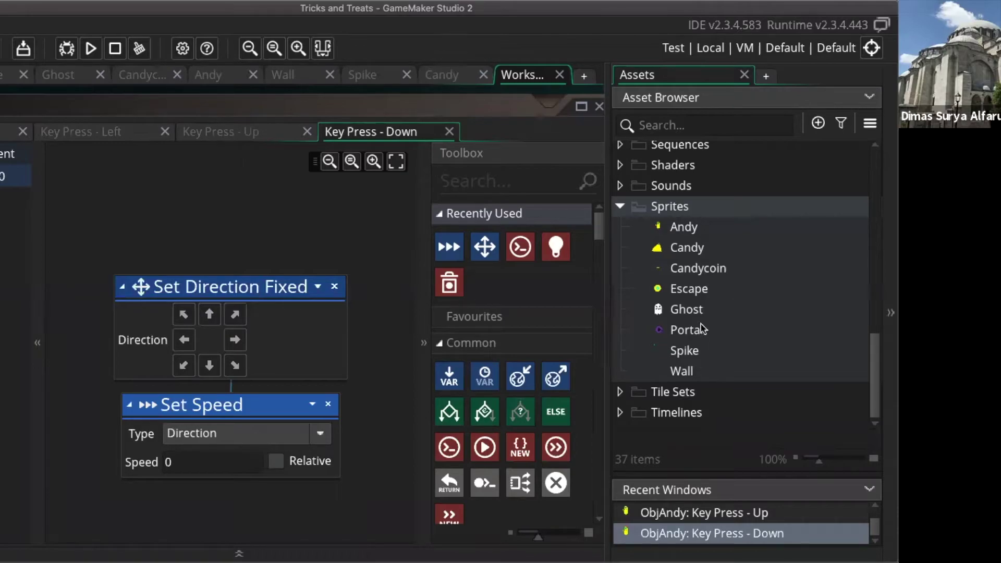
Delete the unused Object10 from the project's Objects folder
scroll(736, 189, "up", 4)
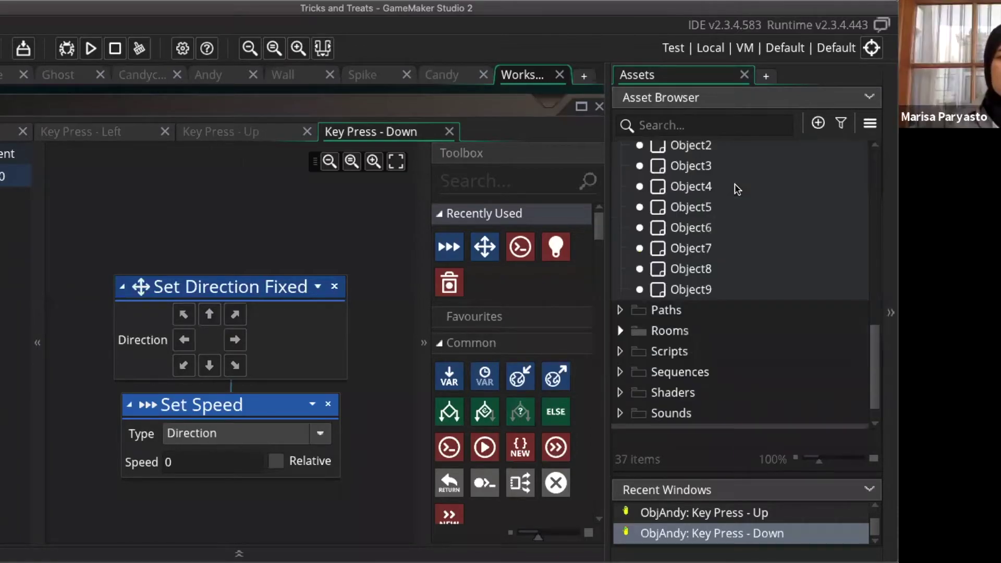
scroll(736, 189, "up", 3)
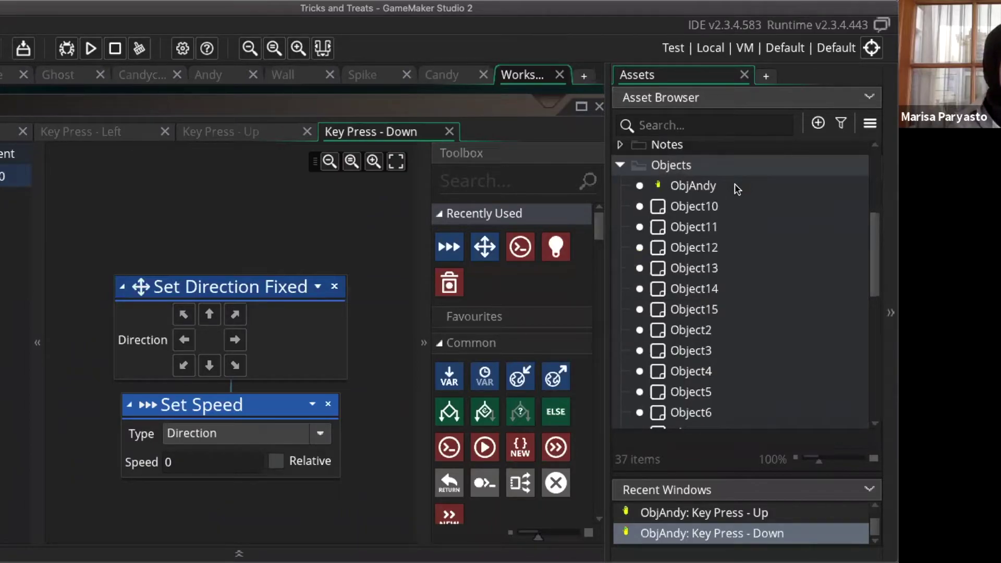
left_click(728, 211)
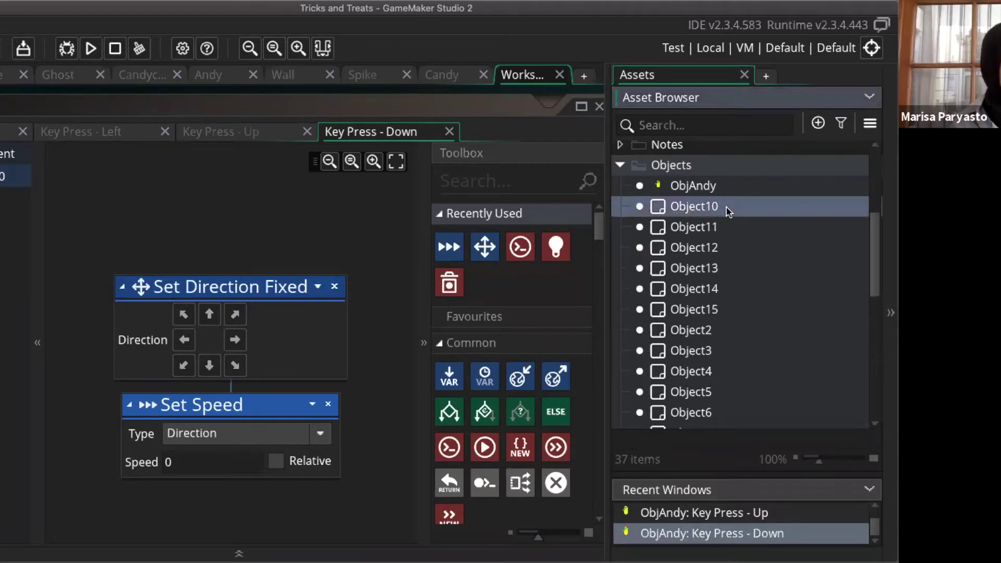
right_click(653, 222)
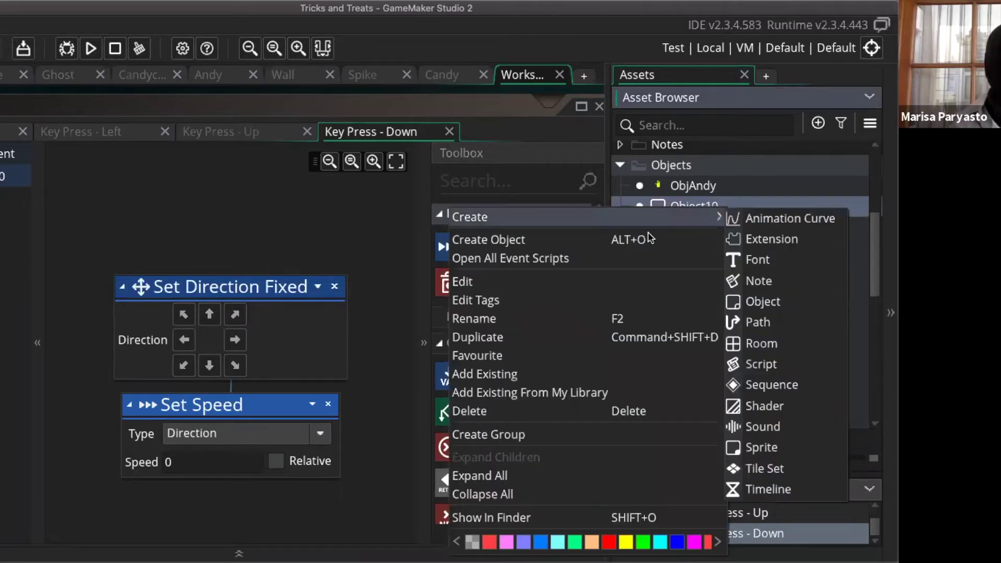
left_click(565, 415)
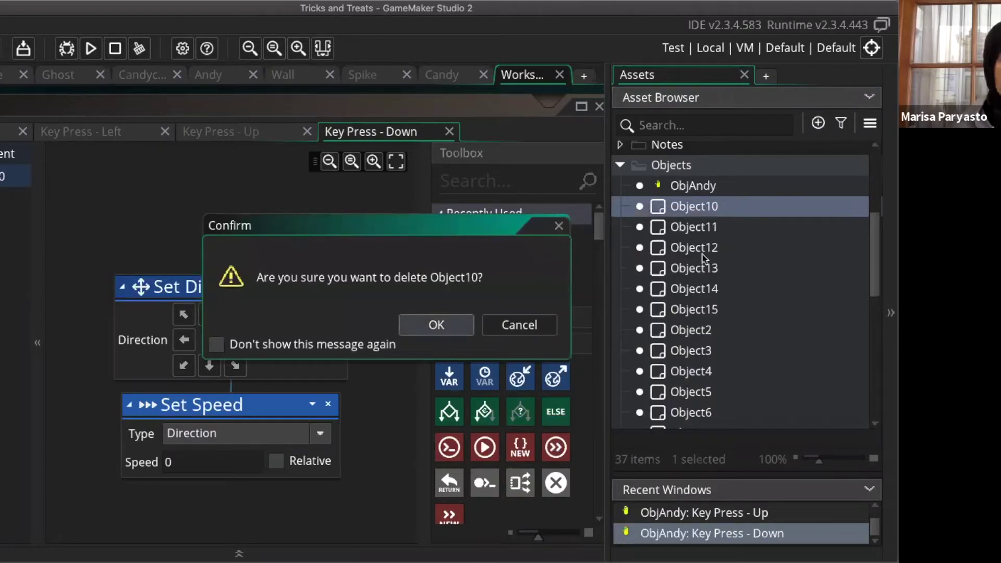
key("Return")
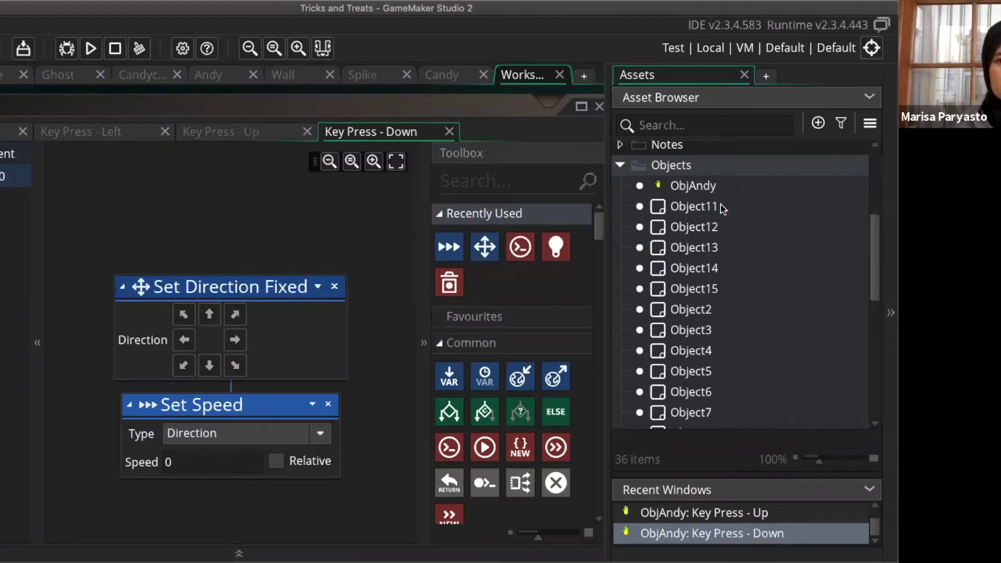
Delete the unused Object11 from the project's Objects folder
left_click(722, 208)
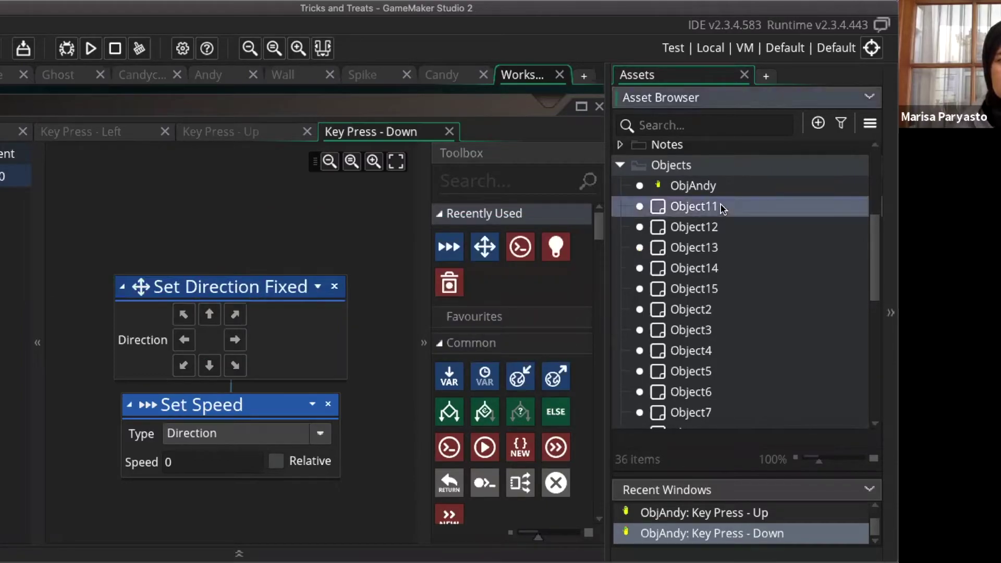
right_click(721, 208)
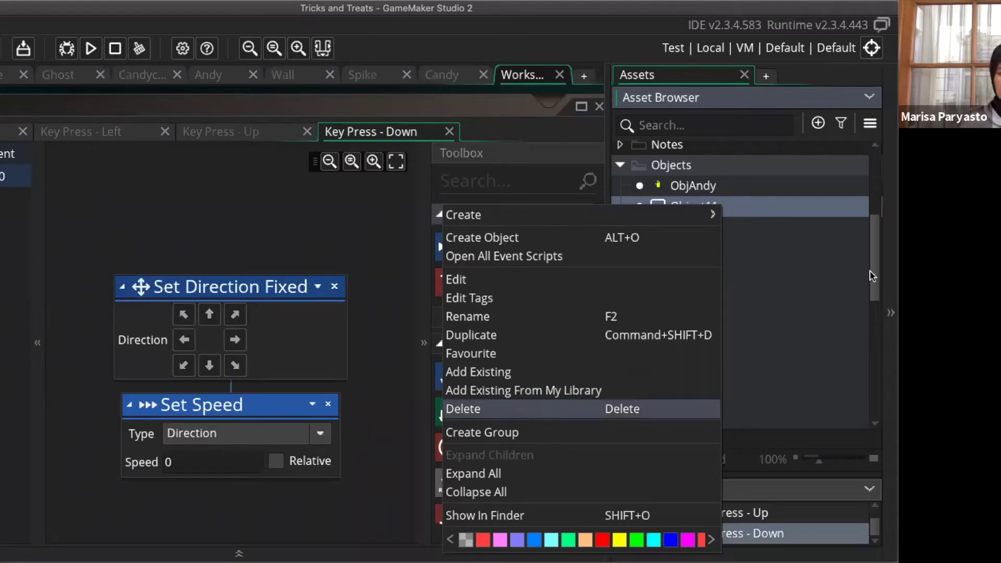
left_click(516, 412)
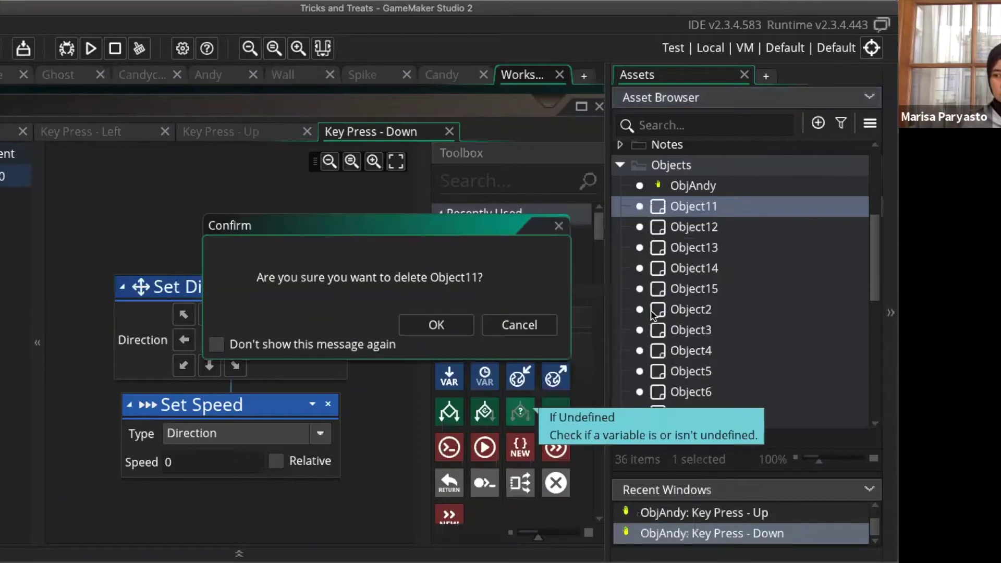
left_click(453, 323)
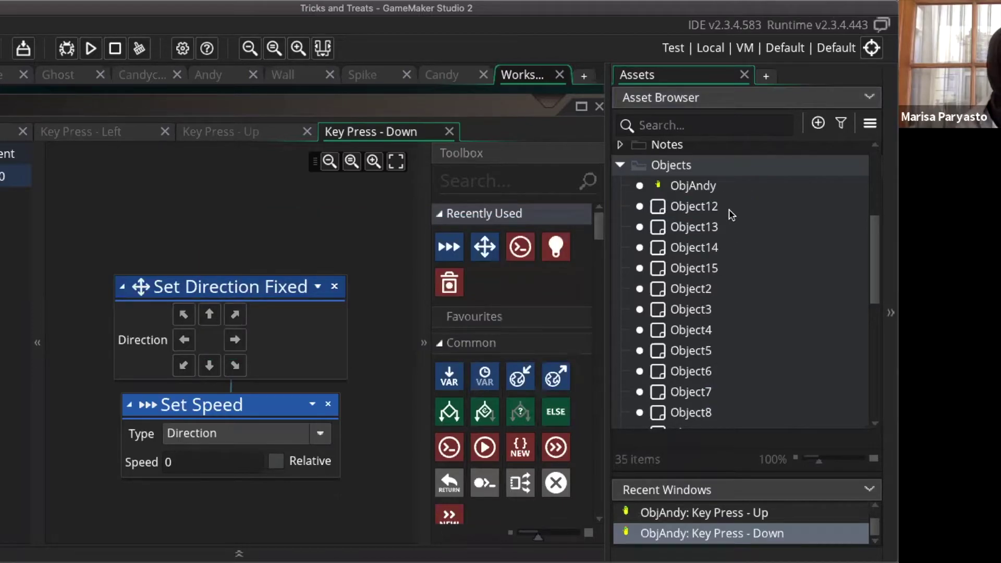
Delete the unused Object9 from the end of the project's Objects folder
scroll(730, 209, "down", 2)
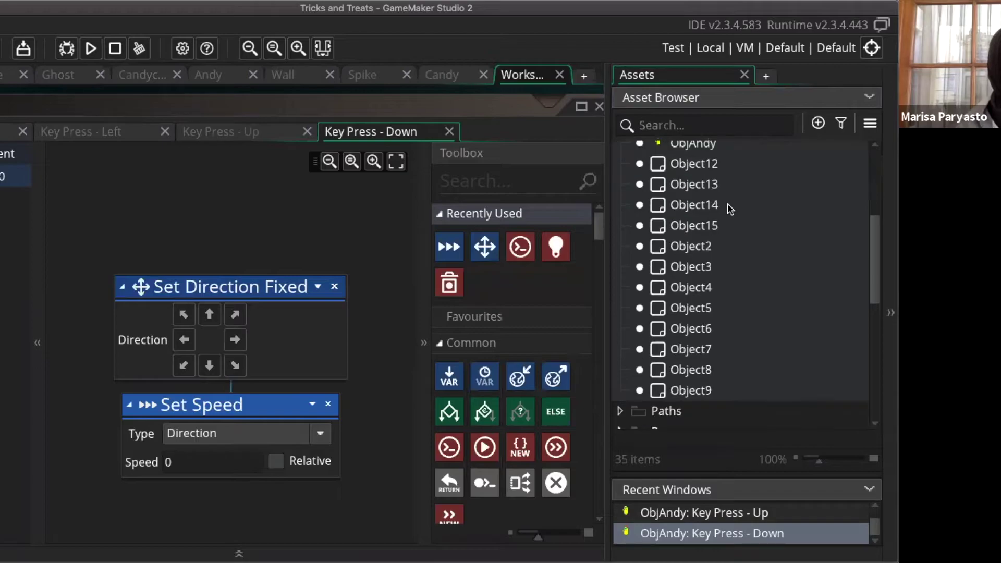
scroll(729, 209, "down", 3)
scroll(729, 209, "up", 2)
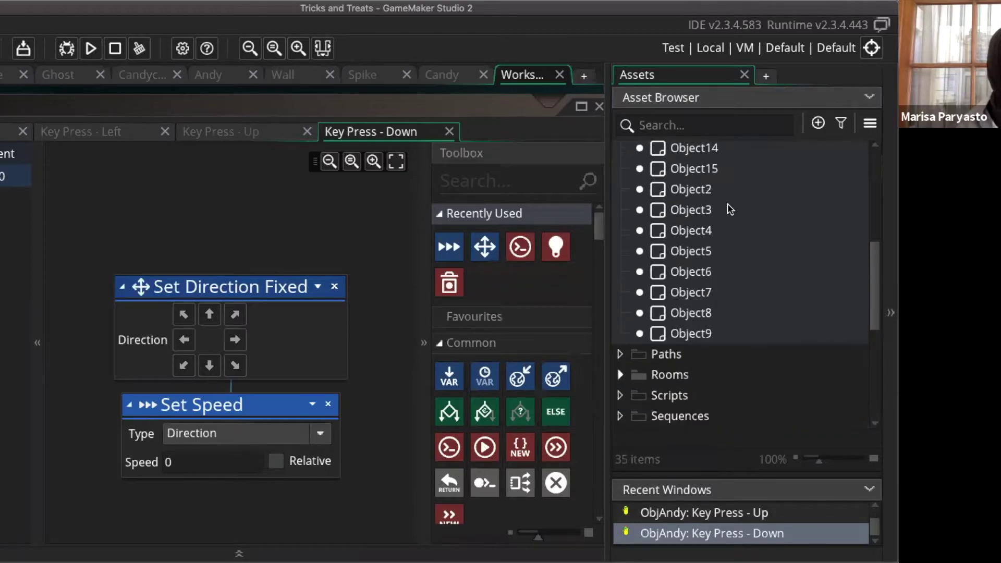
left_click(723, 341)
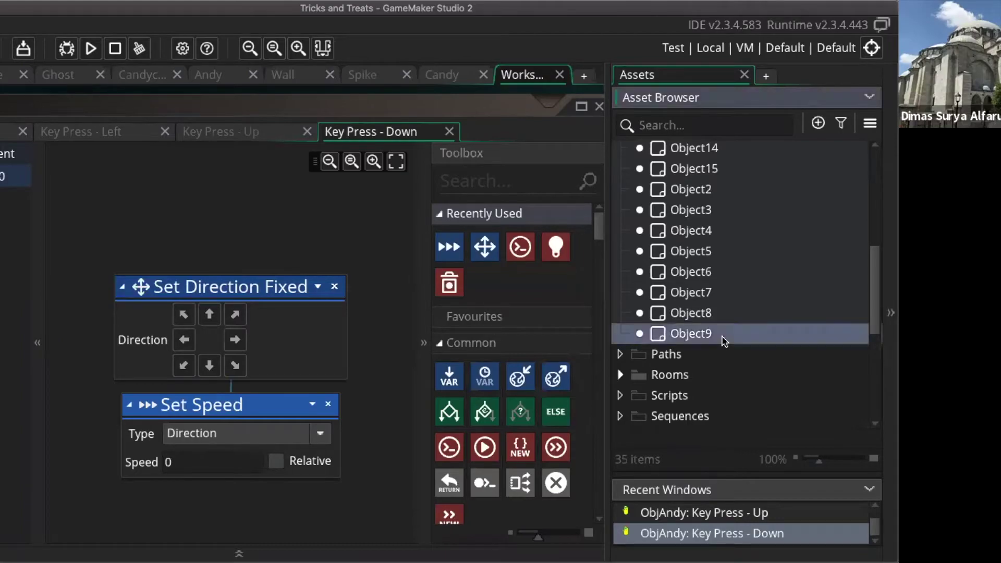
right_click(629, 286)
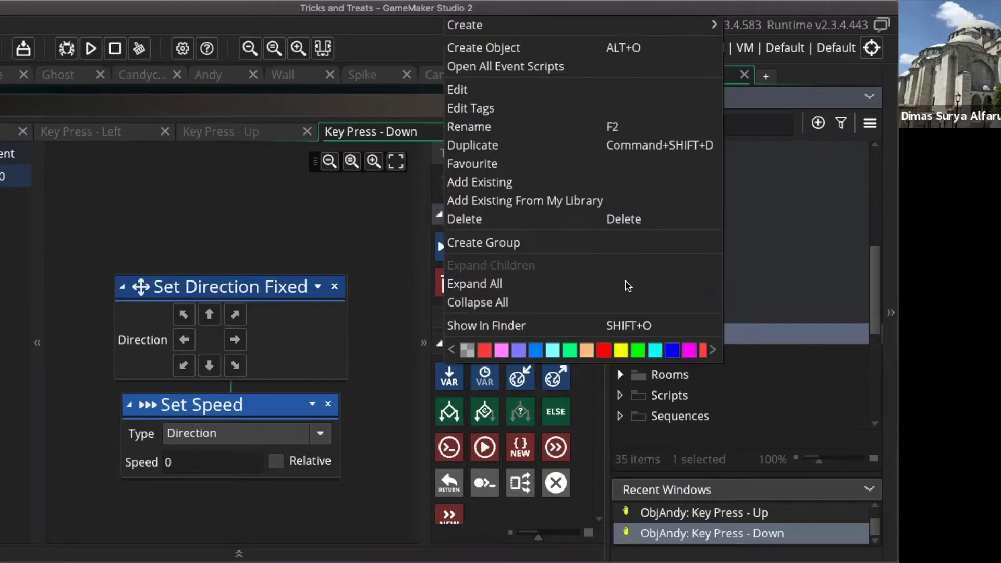
left_click(546, 221)
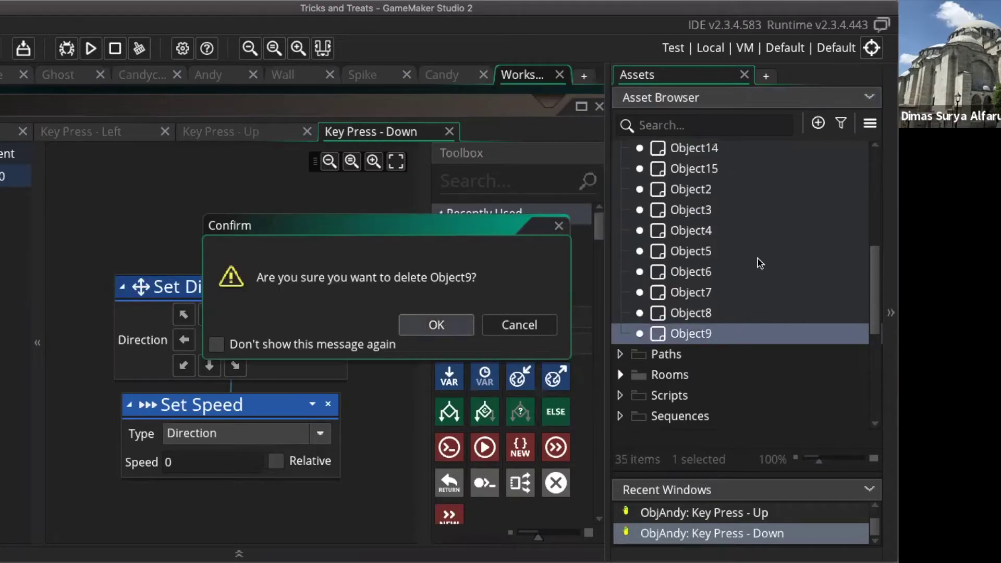
key("Return")
Delete the unused Object15 from the project's Objects folder
scroll(760, 263, "up", 2)
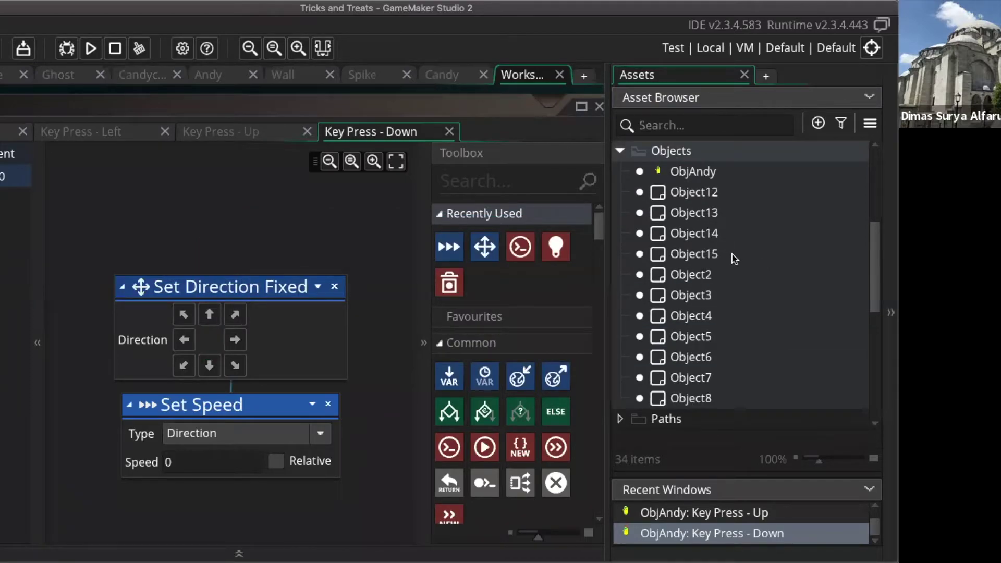
left_click(733, 259)
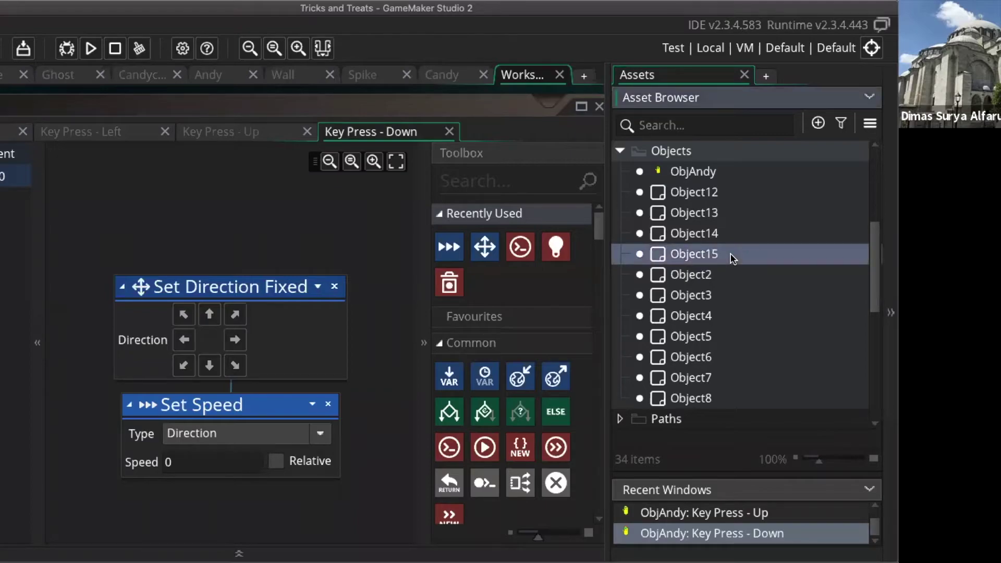
right_click(733, 258)
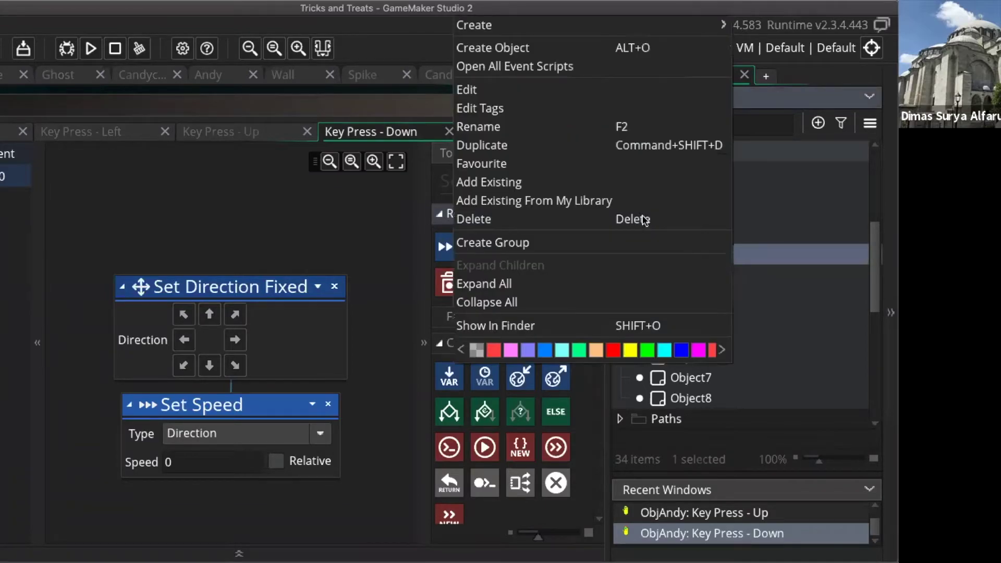
left_click(703, 223)
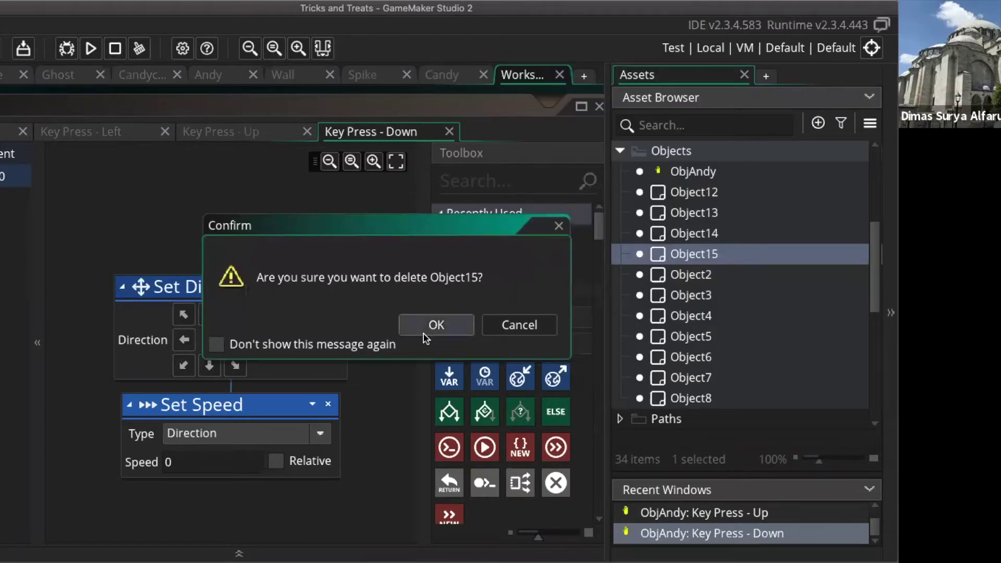
key("Return")
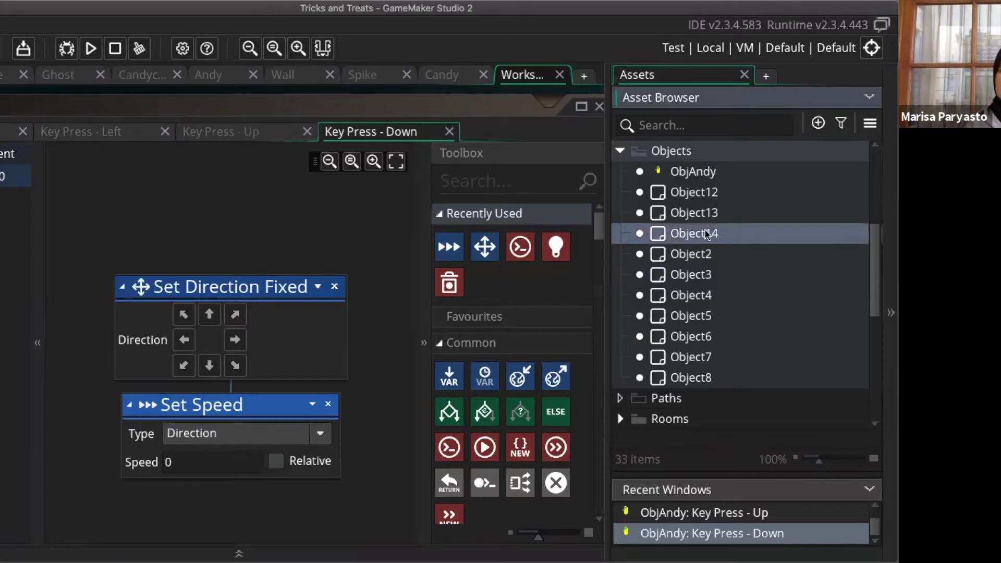
Delete the unused Object14 from the project's Objects folder
right_click(618, 243)
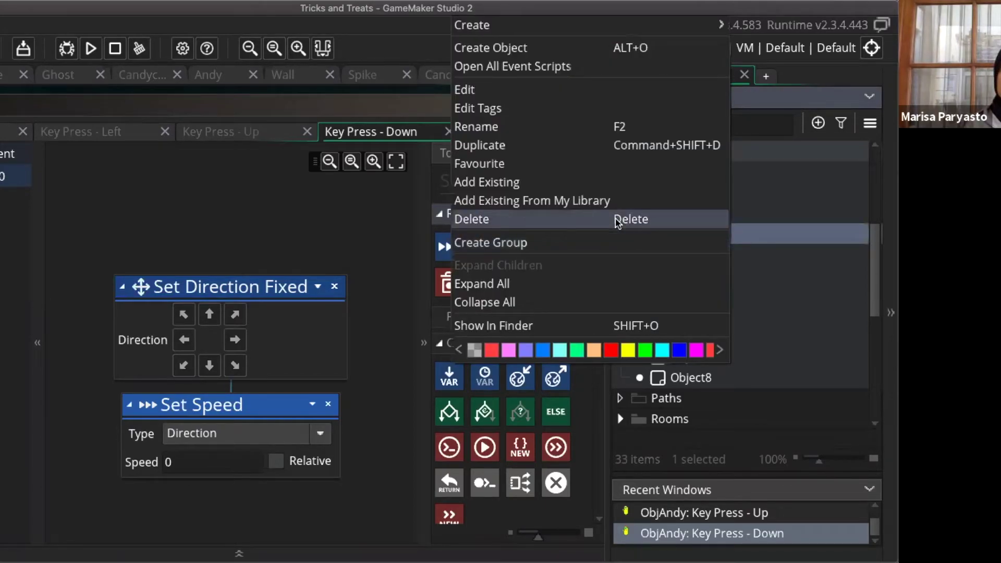
left_click(617, 219)
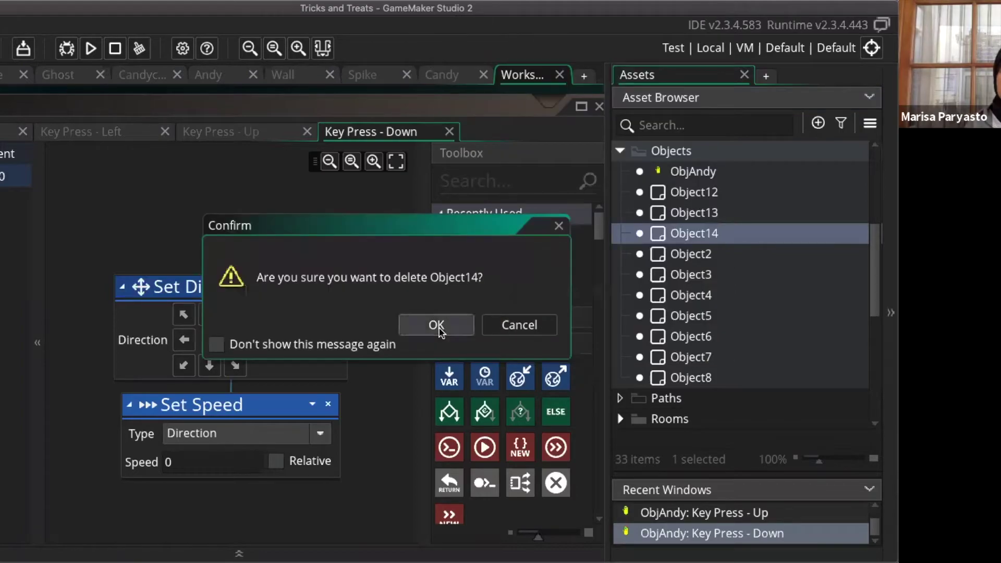
left_click(437, 325)
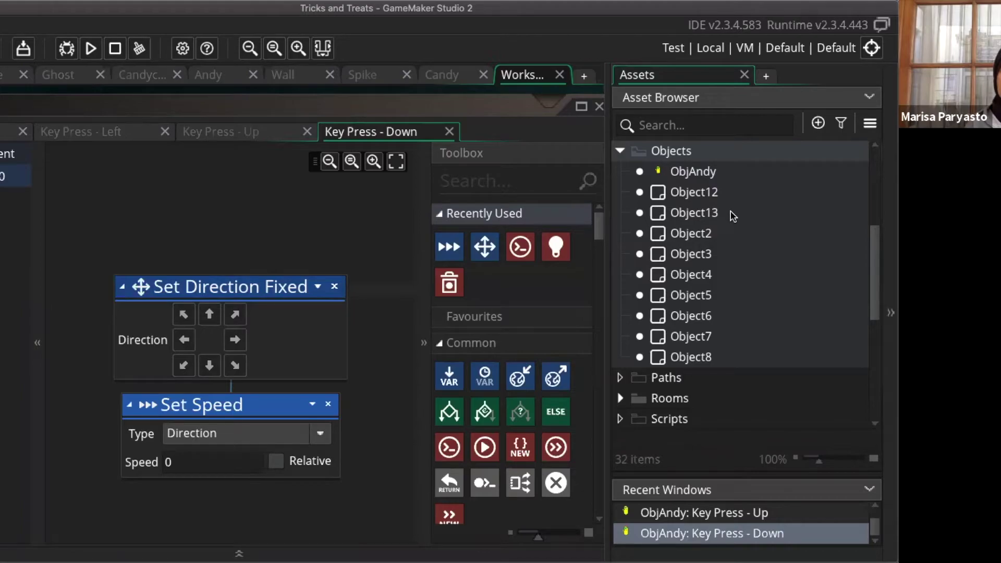
Delete the unused Object13 from the project's Objects folder
left_click(733, 216)
right_click(733, 216)
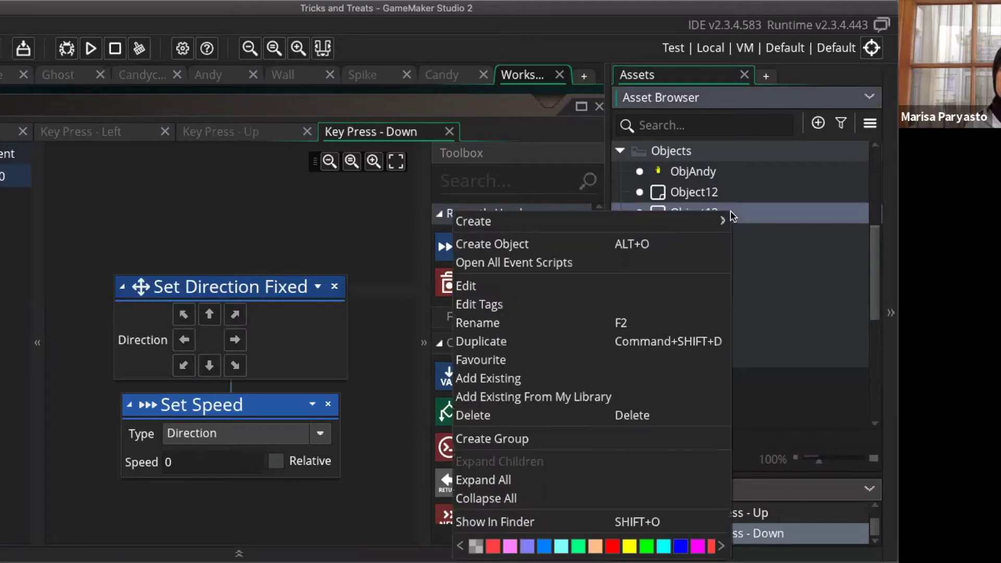
left_click(548, 415)
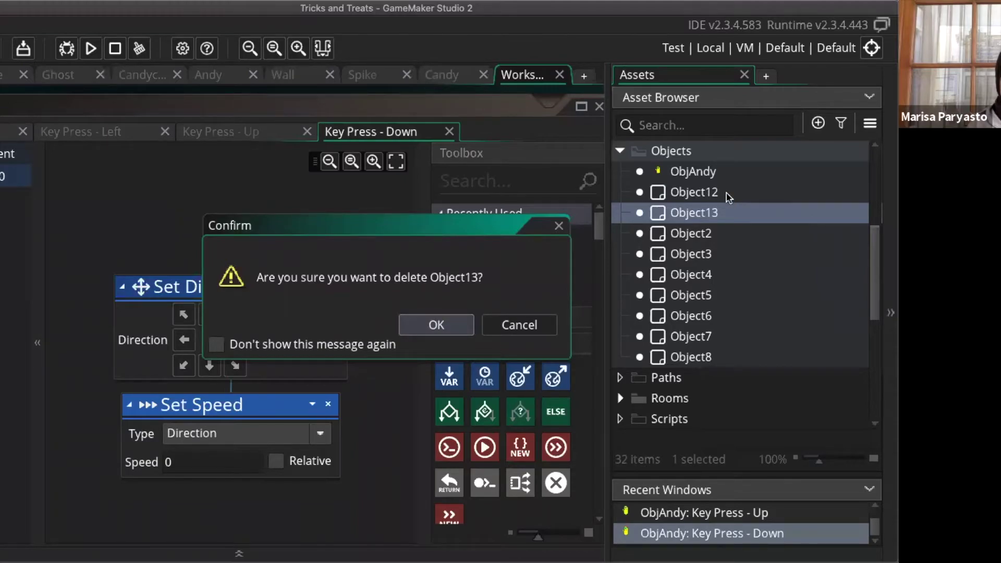
key("Return")
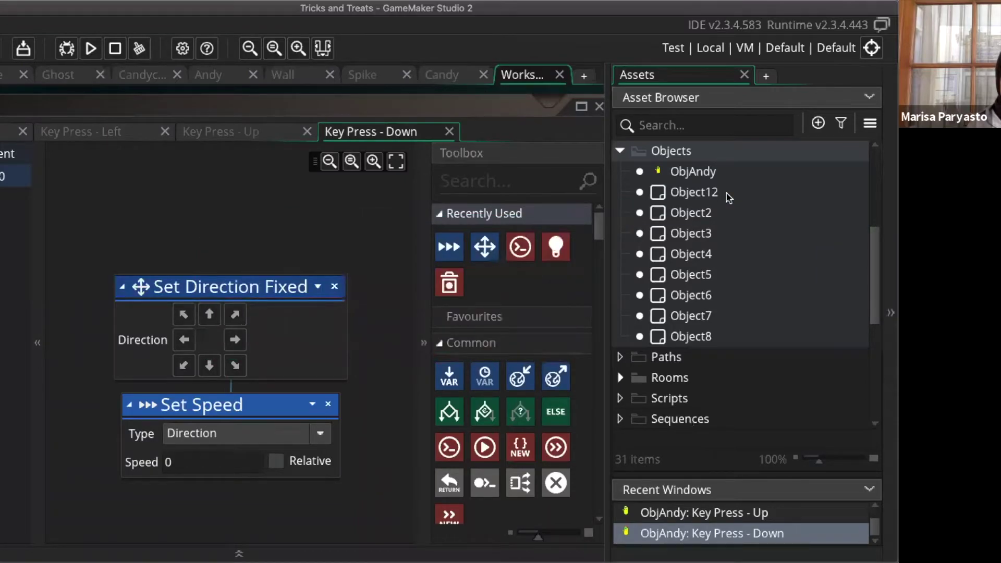
Delete the unused Object12 from the project's Objects folder
right_click(728, 197)
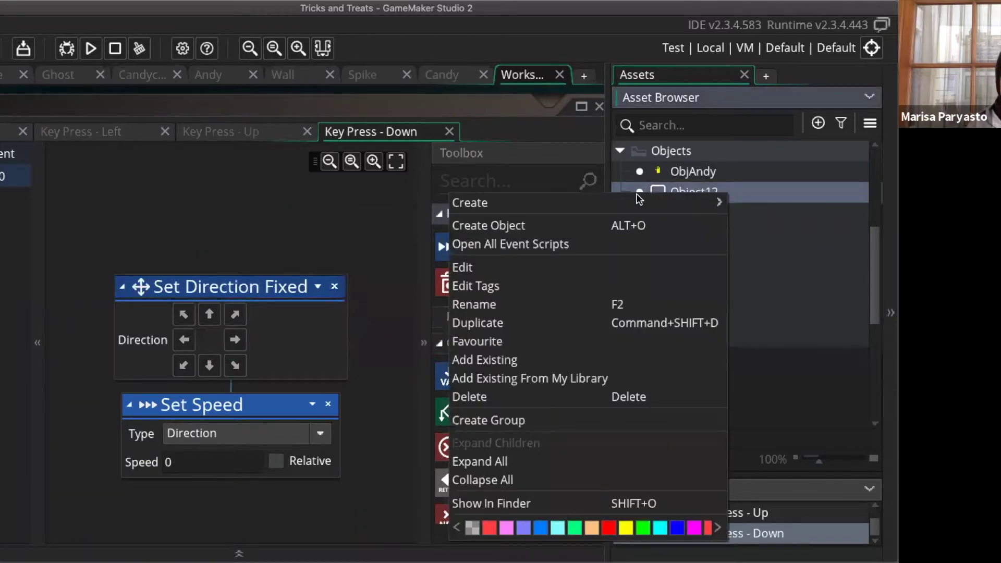
left_click(492, 402)
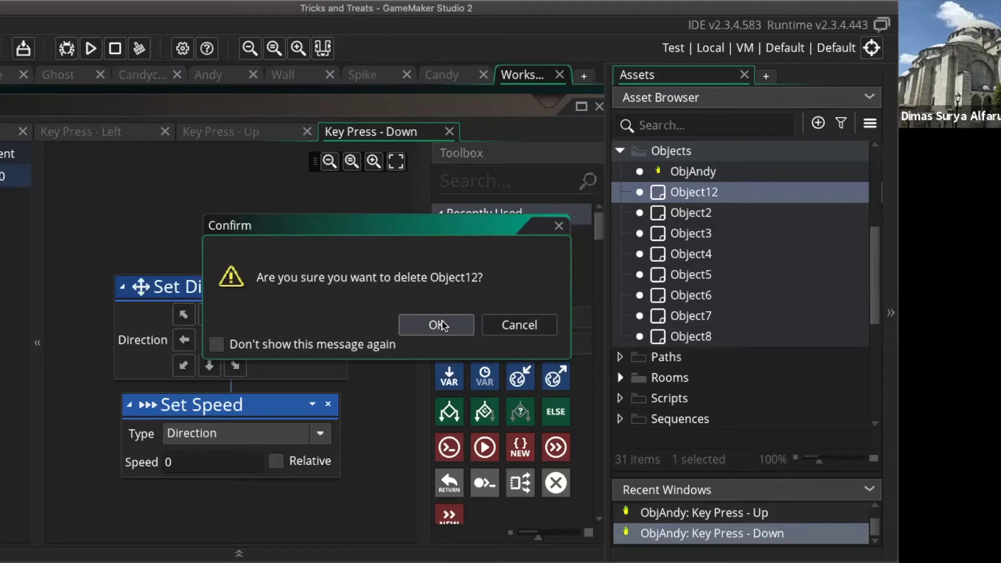
left_click(441, 326)
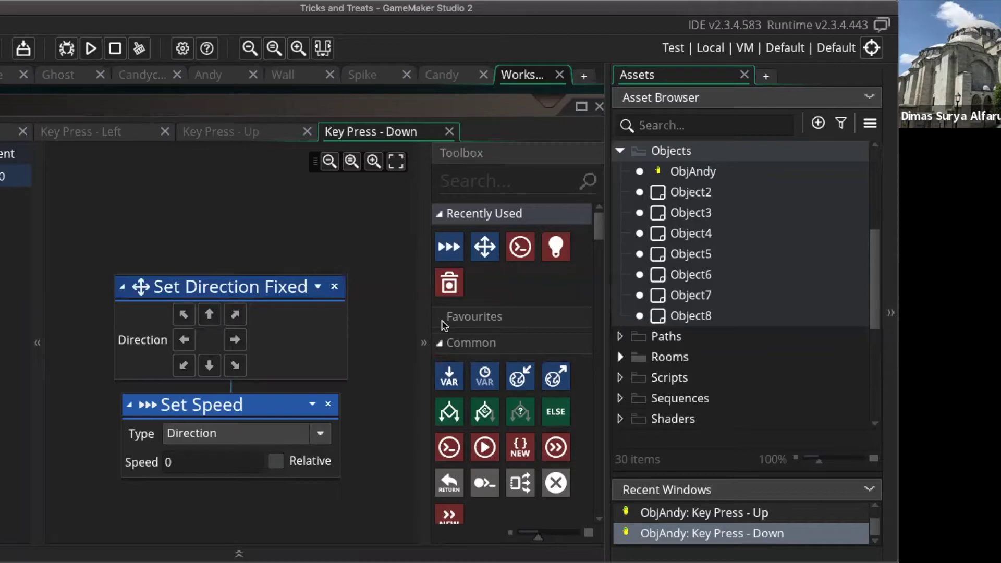
Set the Set Direction Fixed action in ObjAndy's Key Press - Down event to the straight-down direction
left_click(210, 366)
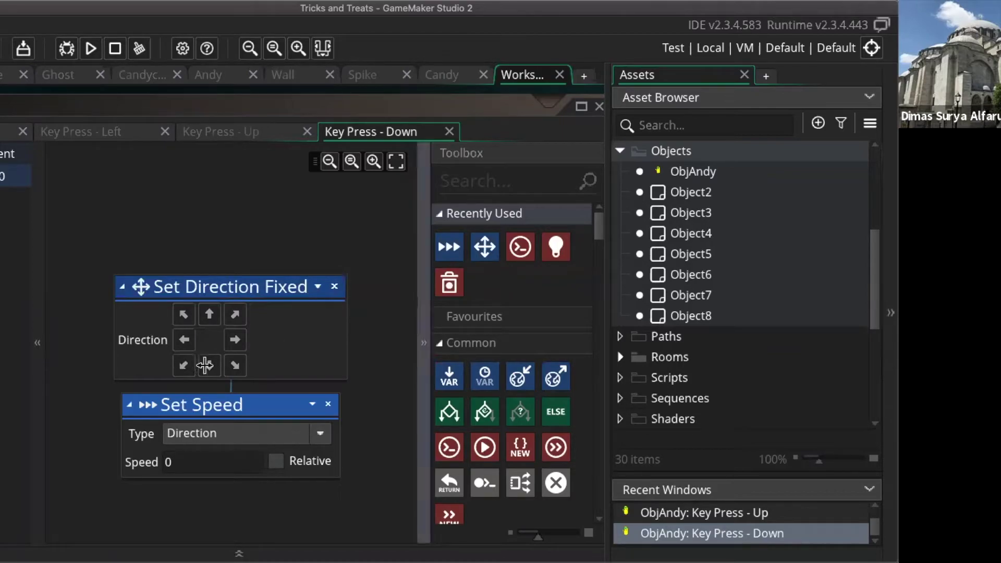
left_click(210, 367)
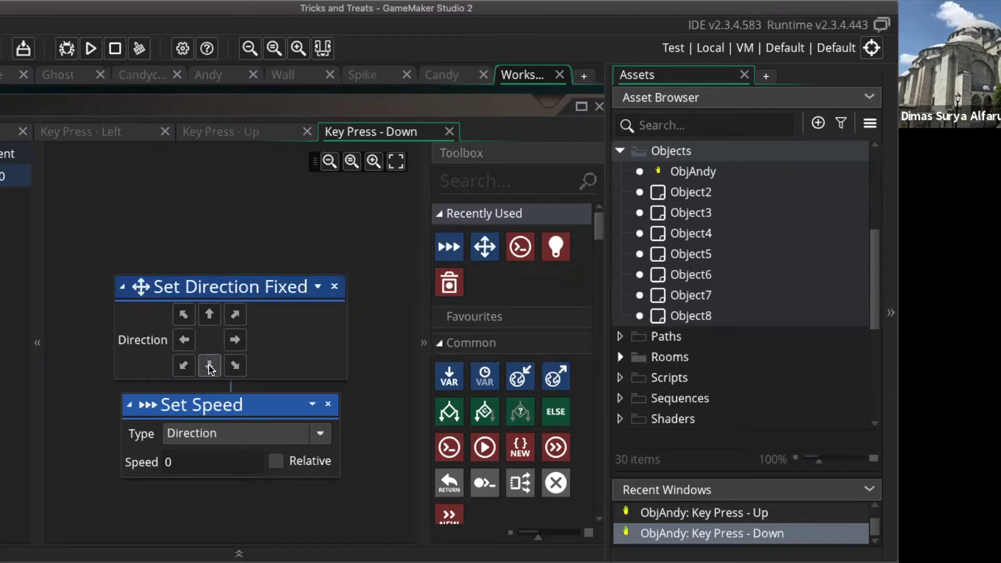
Set the speed to 5 in the Set Speed action of ObjAndy's Key Press - Down event
left_click(179, 459)
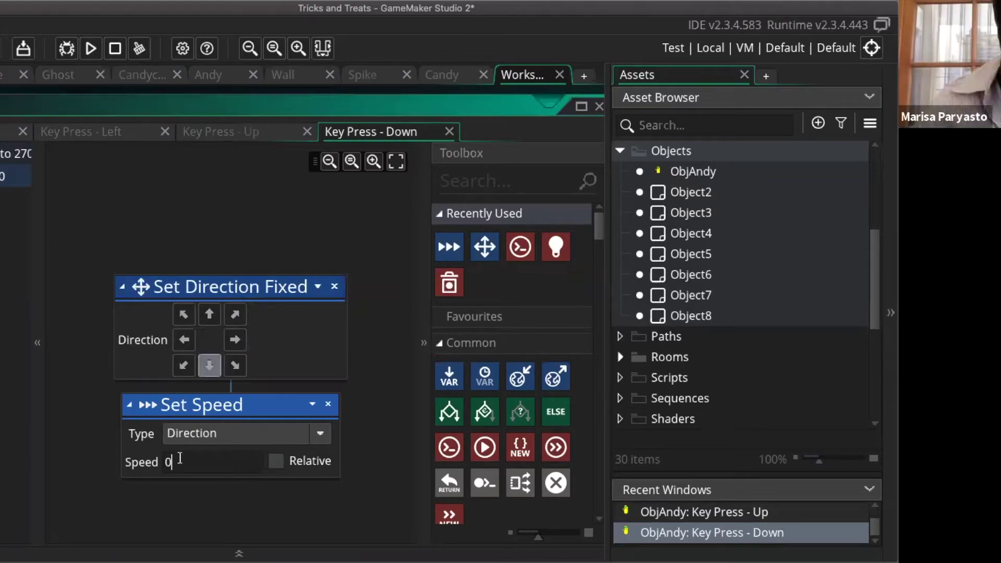
key("BackSpace")
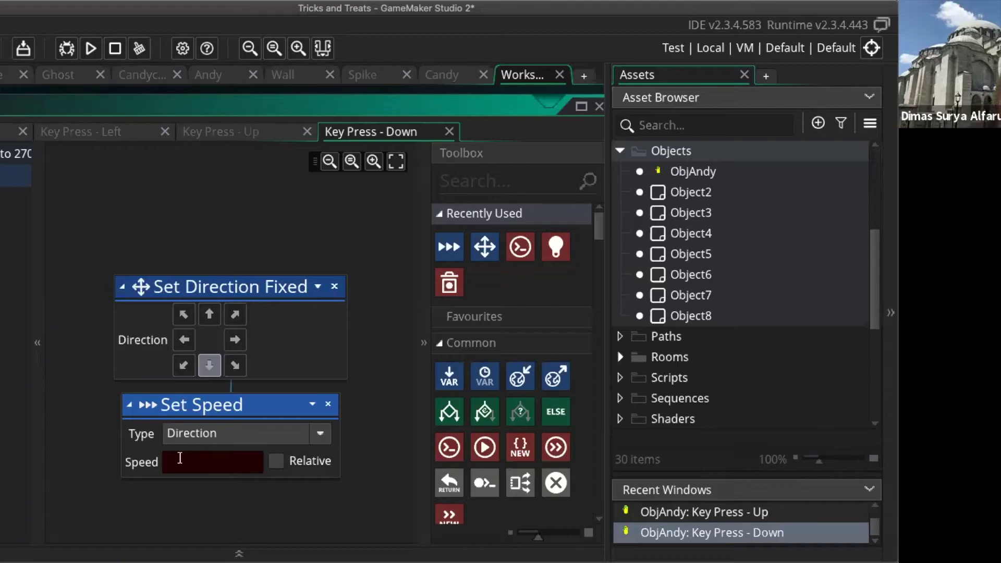
left_click(179, 458)
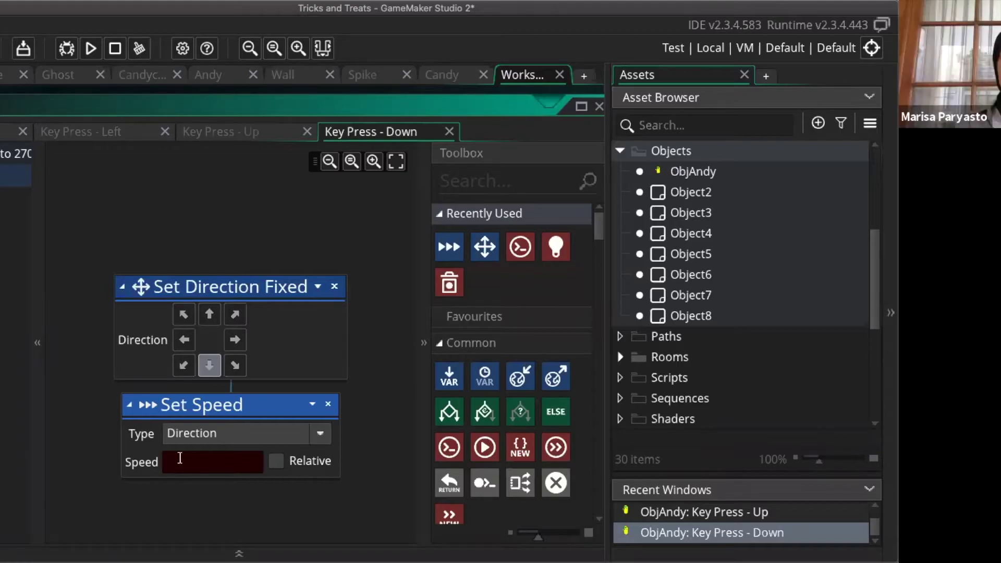
type("khgfv")
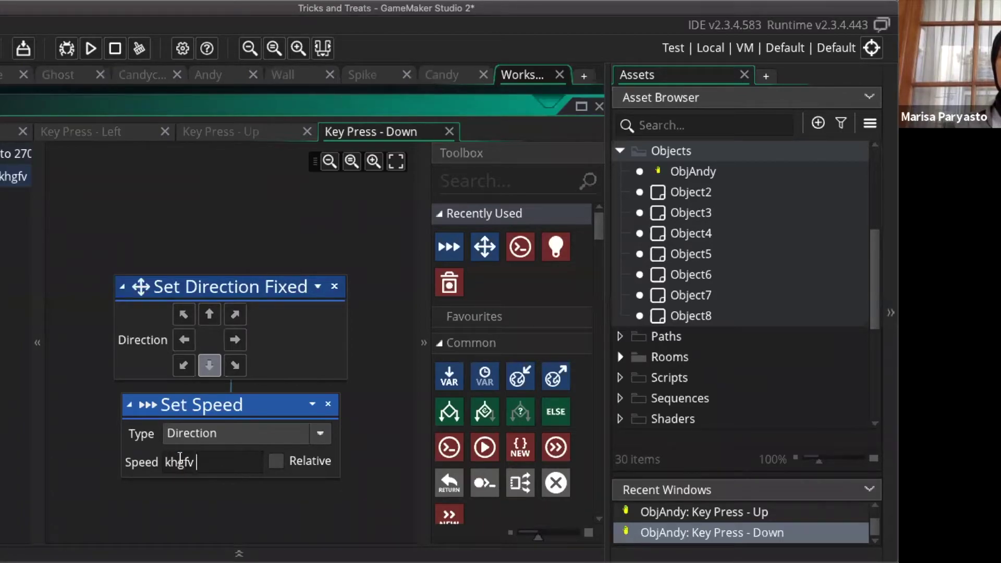
key("BackSpace")
key("BackSpace")
key("BackSpace")
key("BackSpace")
key("BackSpace")
key("BackSpace")
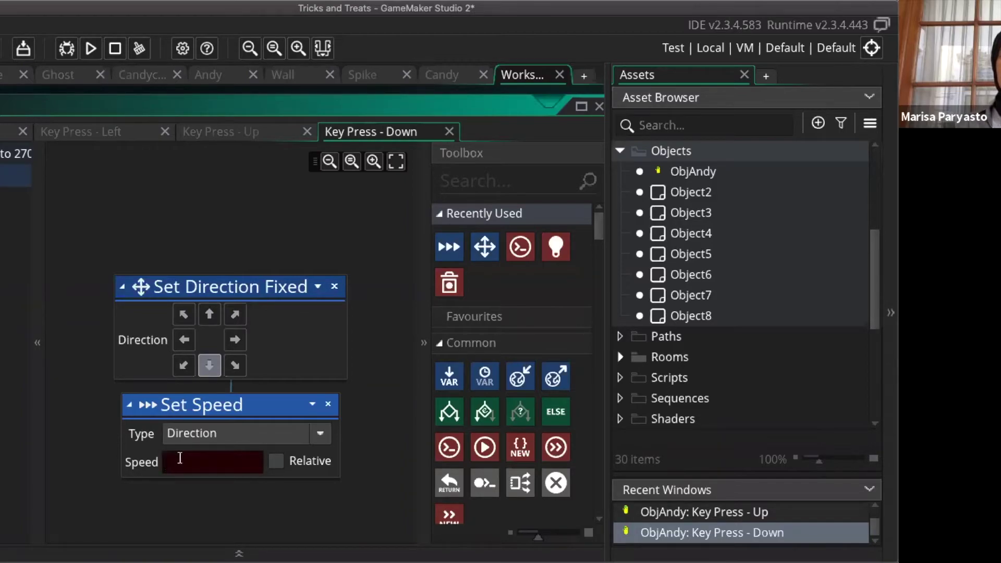
type("5")
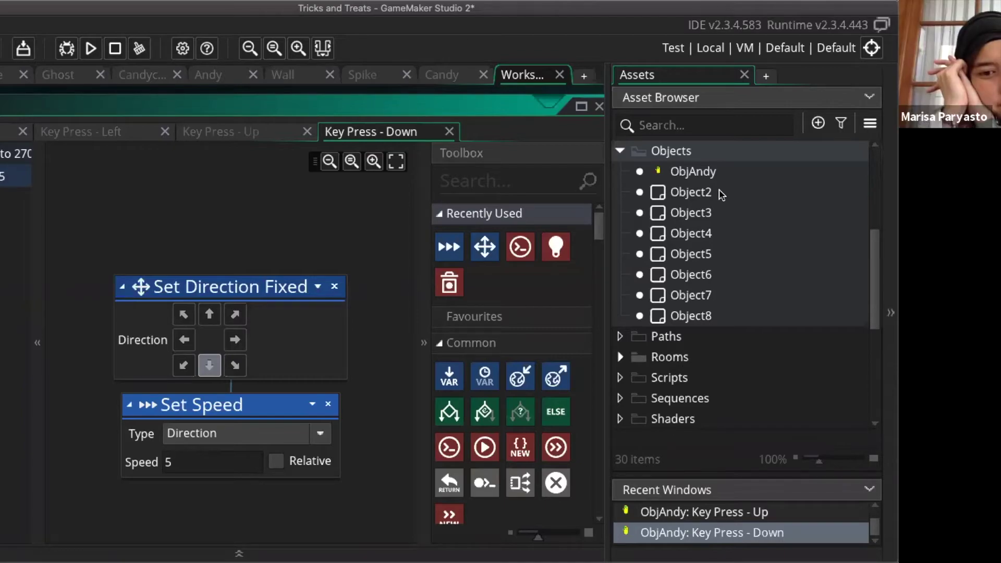
Open Object2 from the project's Objects folder and rename it as ObjCandy
scroll(721, 194, "up", 1)
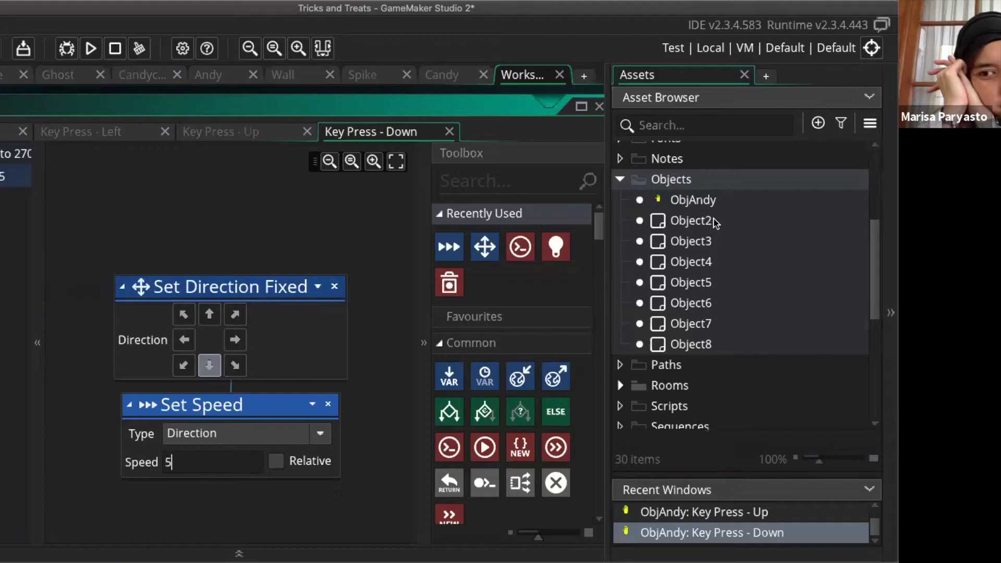
double_click(691, 220)
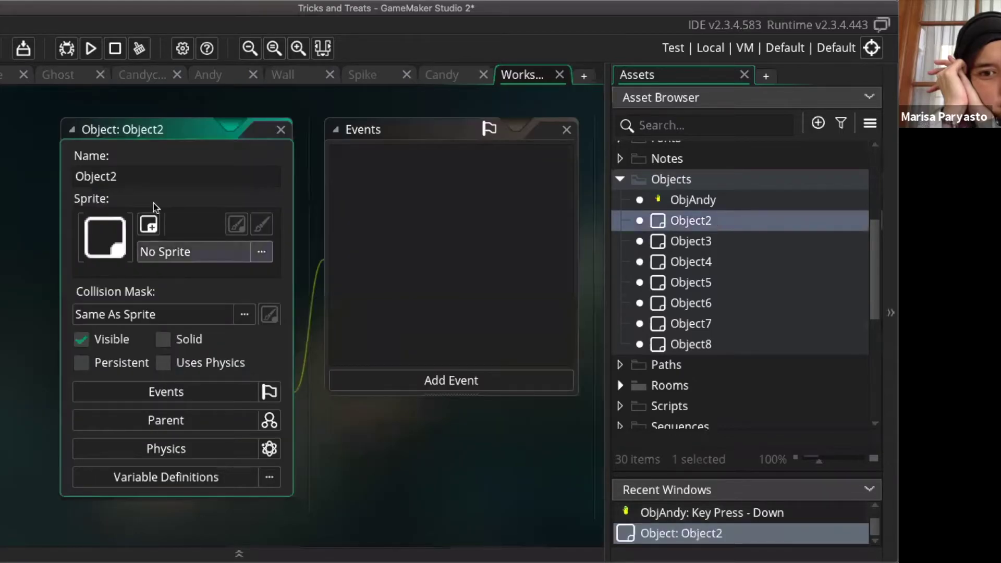
left_click(139, 176)
key("BackSpace")
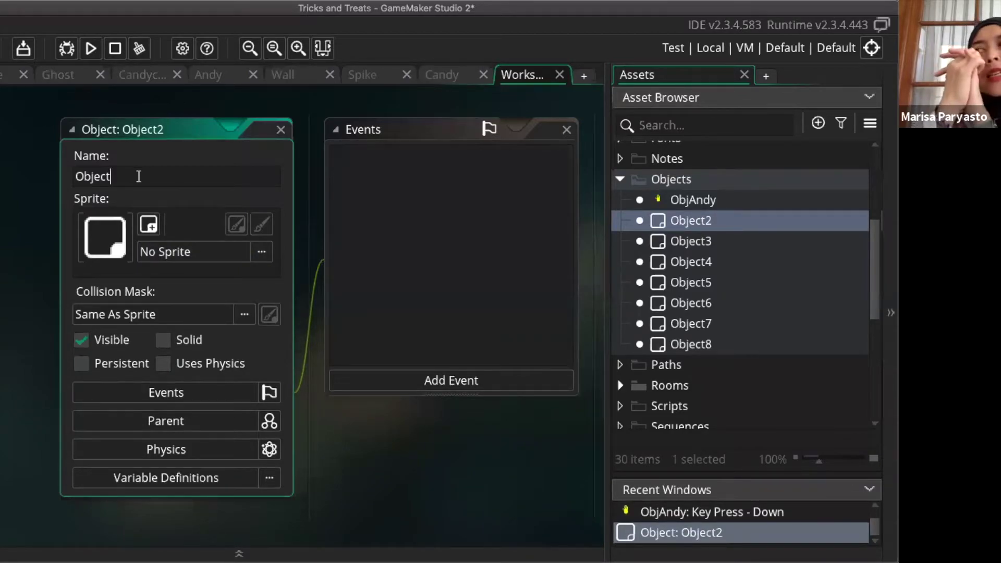
key("BackSpace")
key("BackSpace")
key("BackSpace")
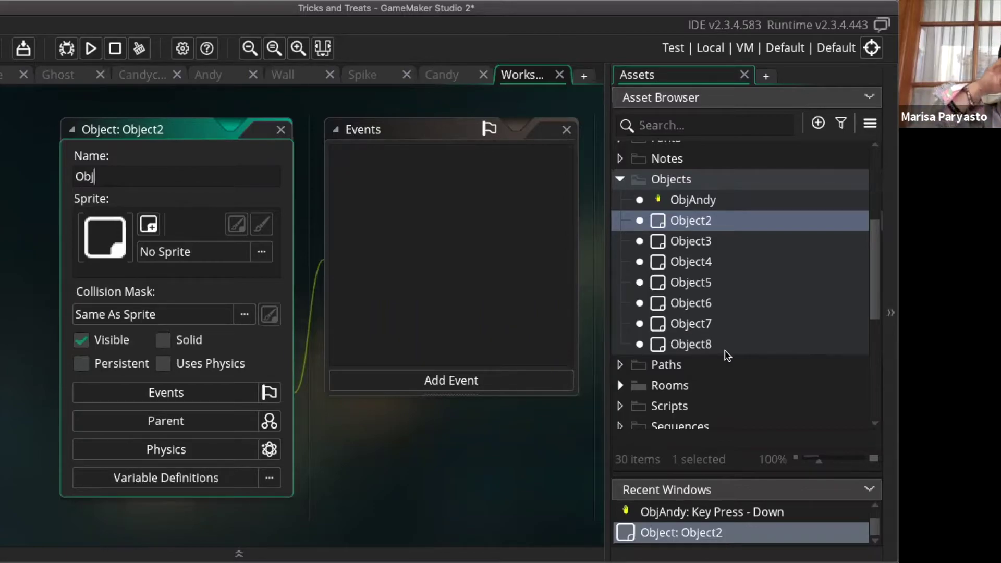
scroll(727, 356, "down", 3)
scroll(727, 356, "down", 3)
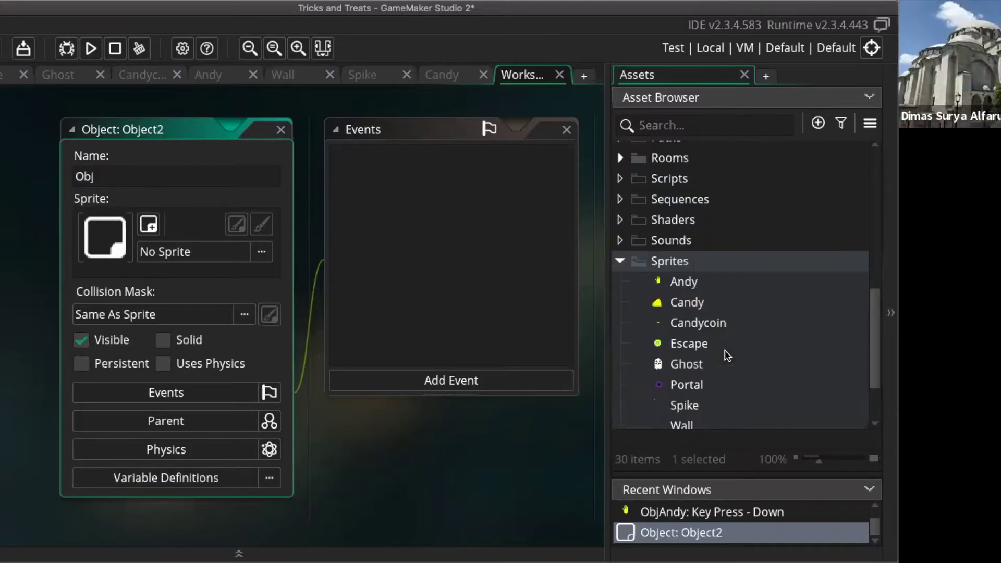
scroll(727, 356, "down", 1)
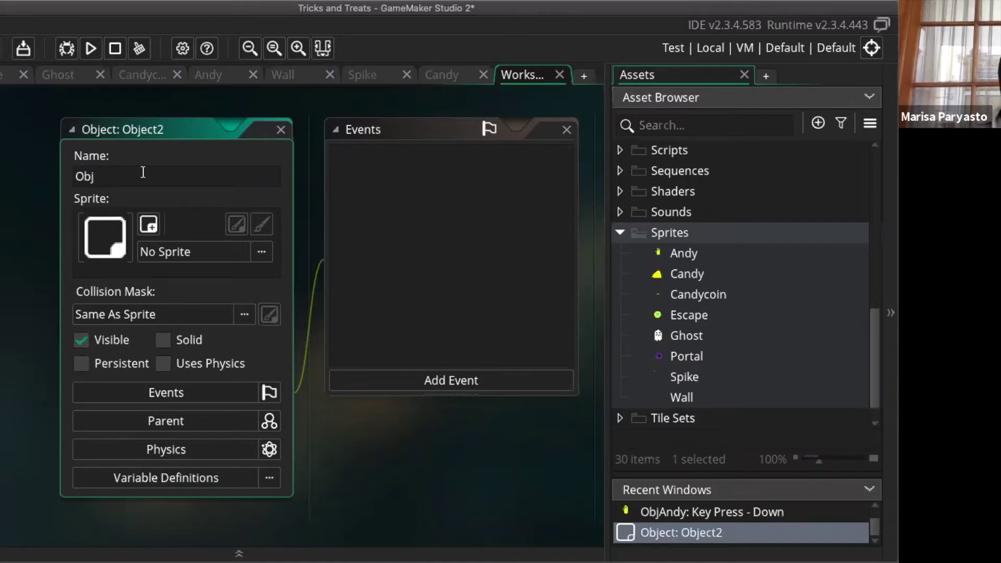
type("Can")
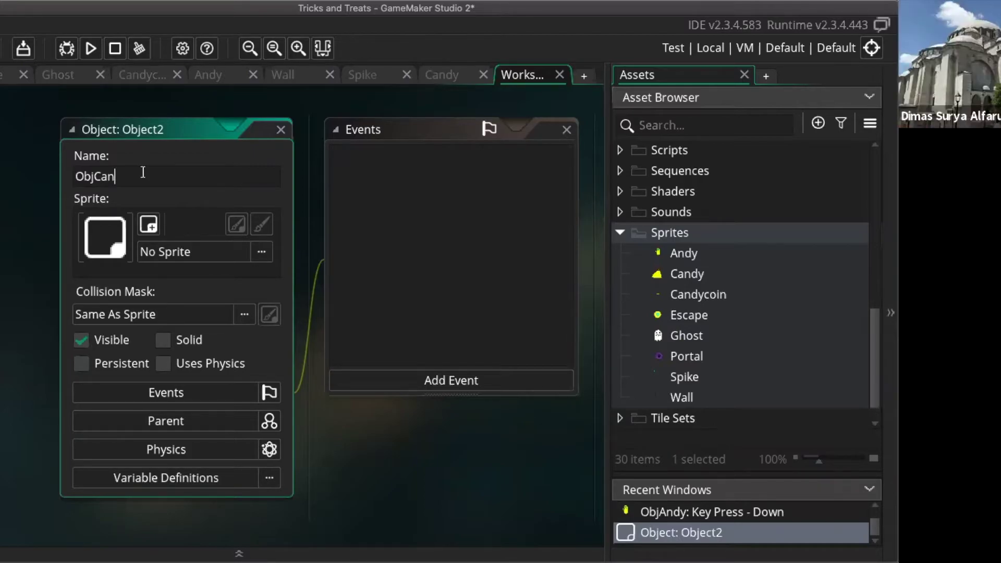
type("dy")
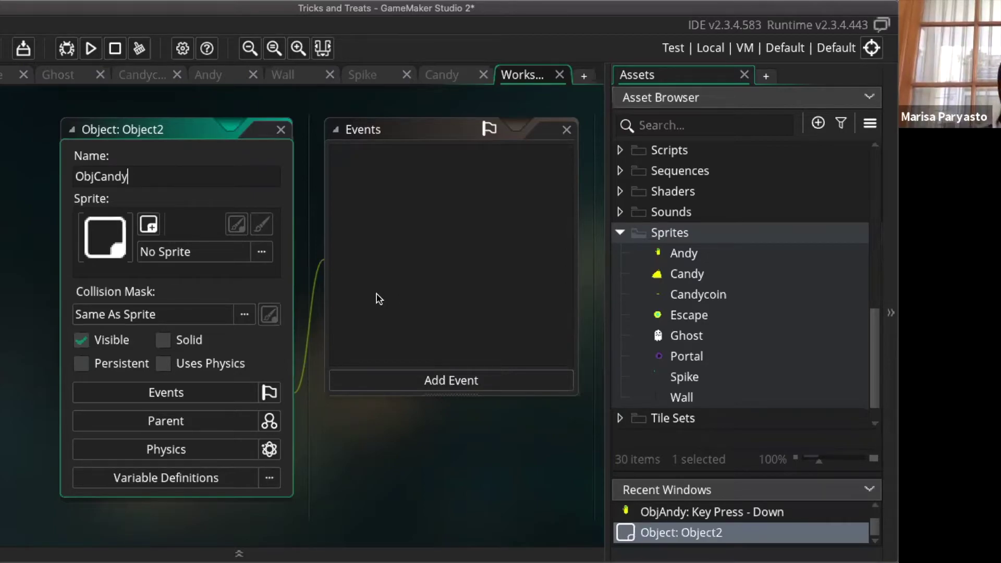
Assign the Candy sprite to ObjCandy and close the object's editor
left_click(212, 256)
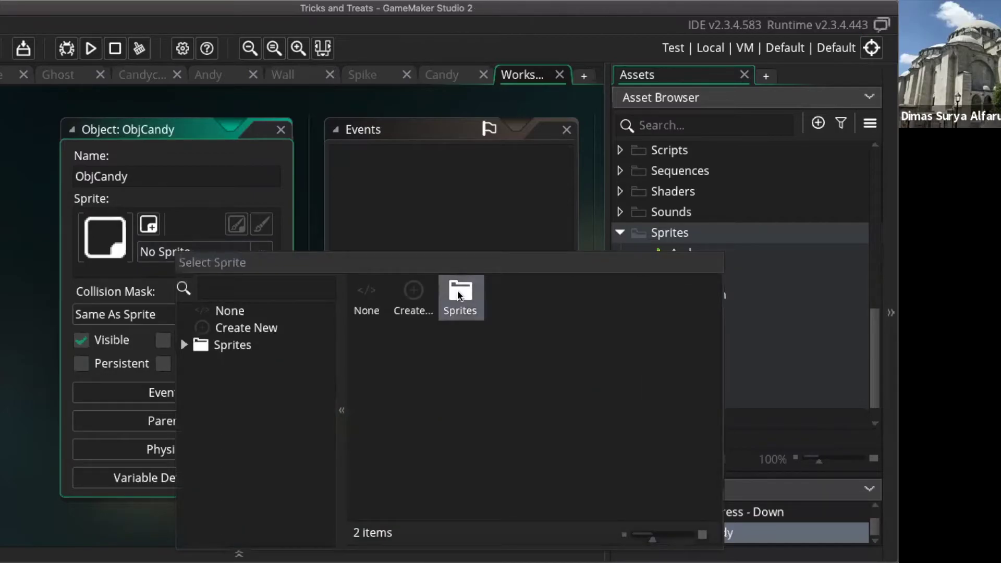
double_click(460, 292)
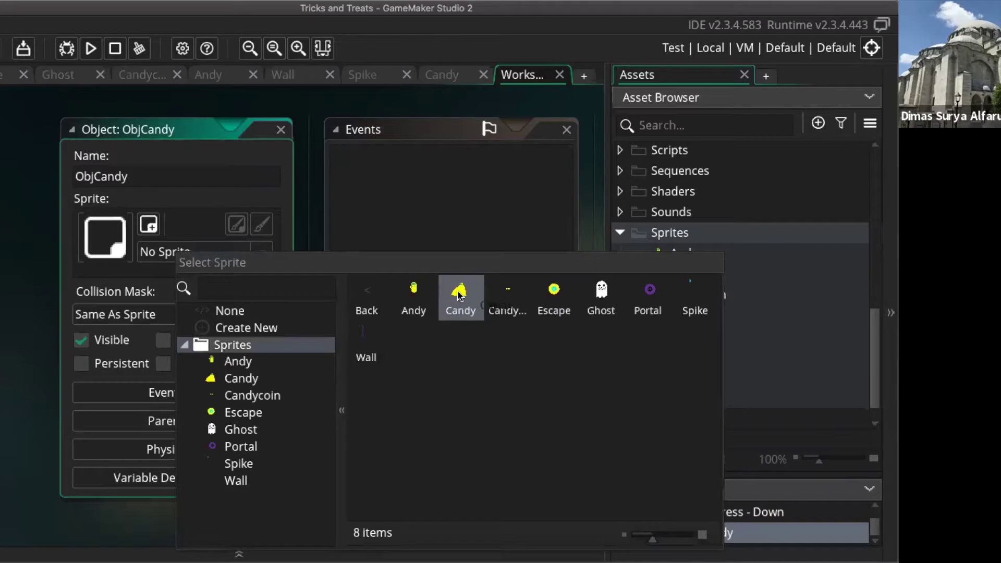
left_click(460, 292)
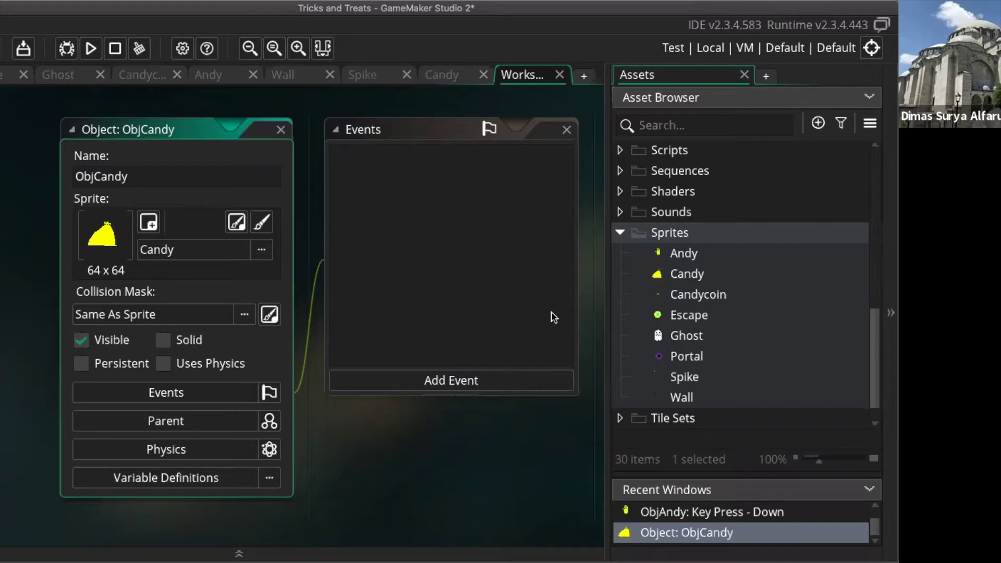
scroll(710, 189, "up", 1)
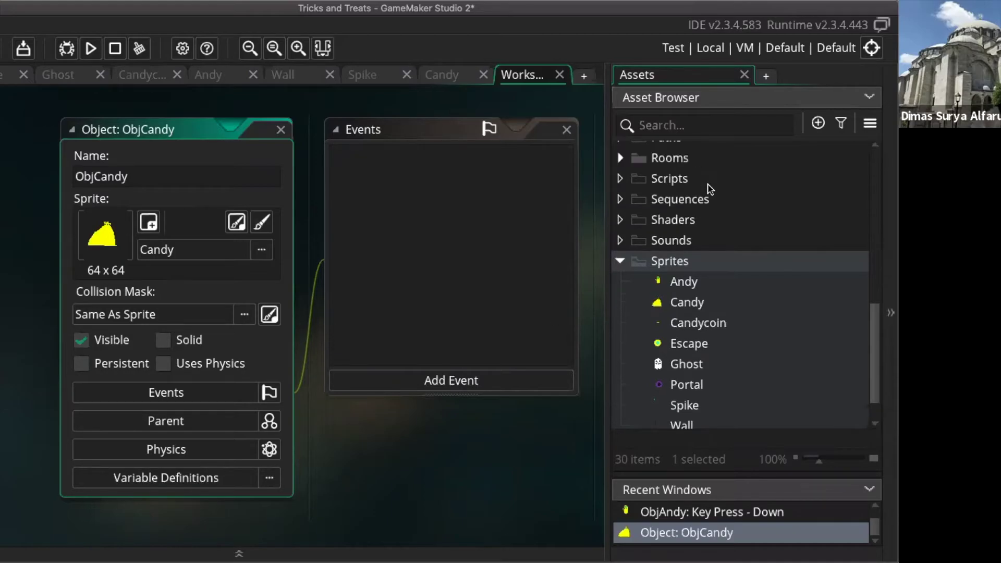
scroll(710, 188, "up", 1)
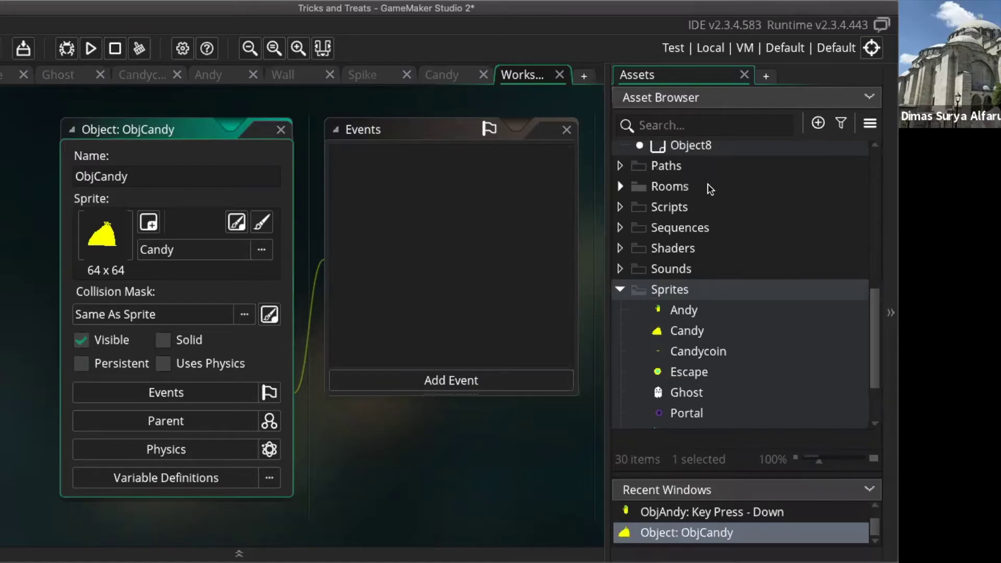
scroll(710, 188, "up", 1)
scroll(710, 189, "up", 4)
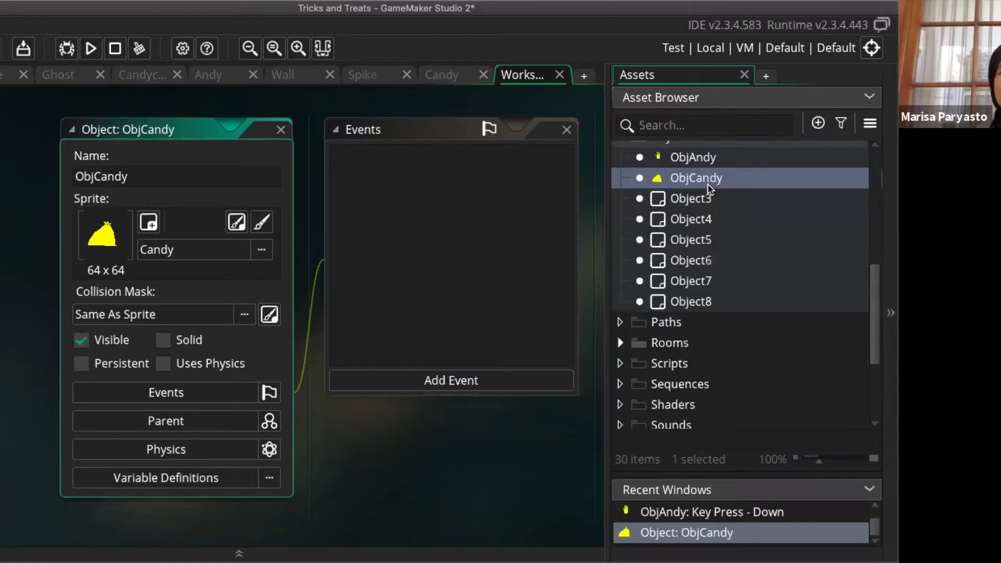
scroll(709, 189, "up", 2)
scroll(709, 188, "down", 4)
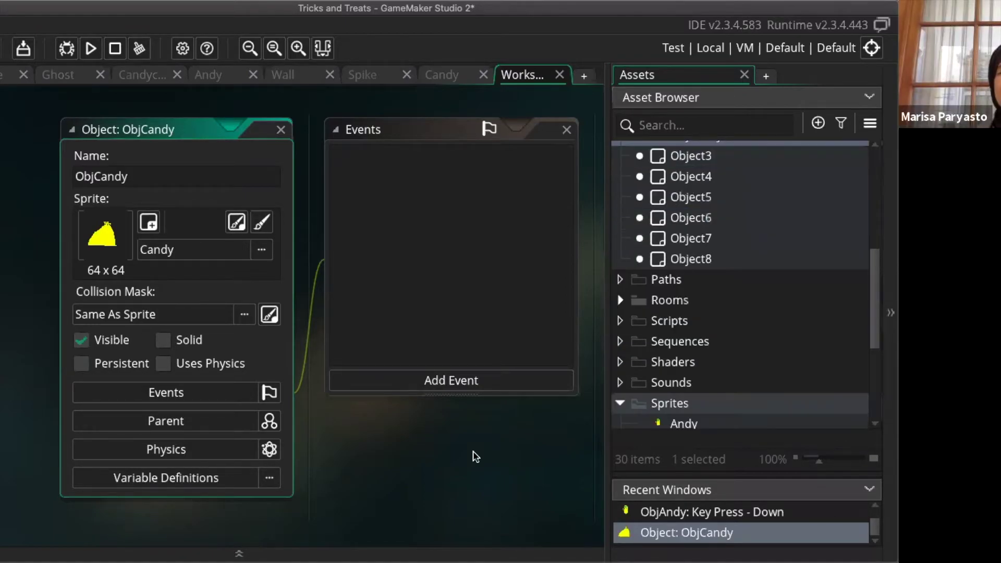
key("ctrl+w")
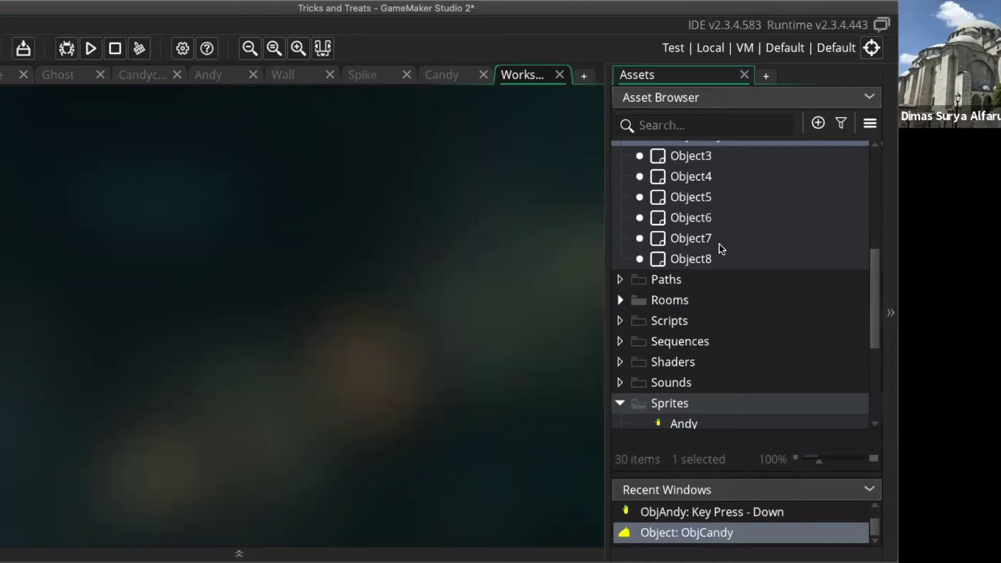
Rename Object3 as ObjCandycoin and assign the Candycoin sprite to it
scroll(721, 249, "up", 8)
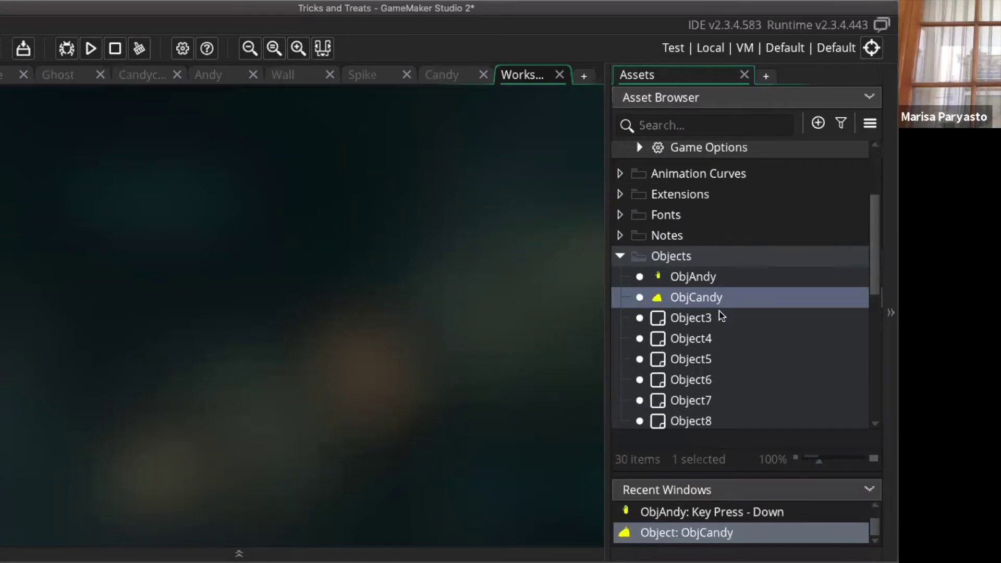
left_click(721, 316)
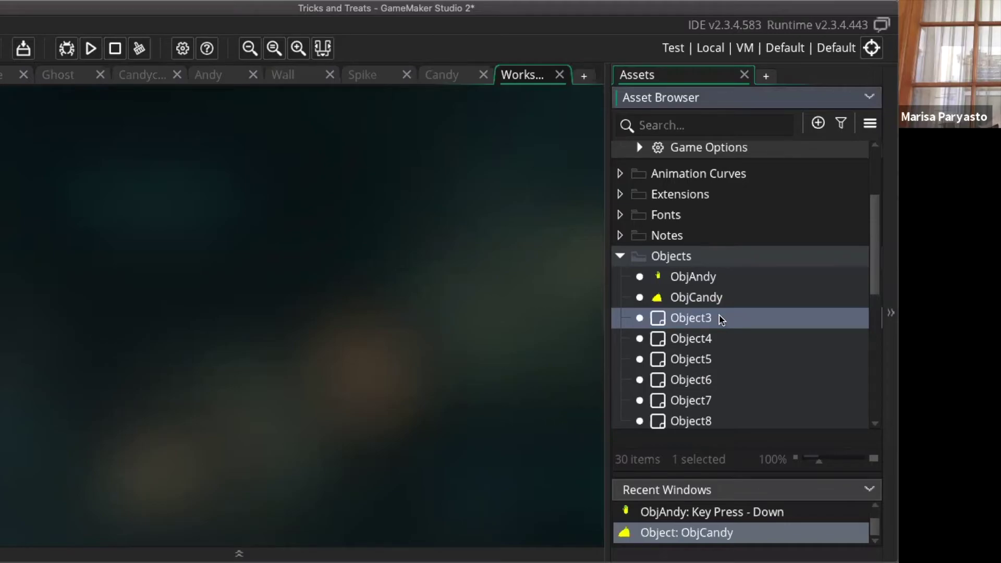
double_click(721, 318)
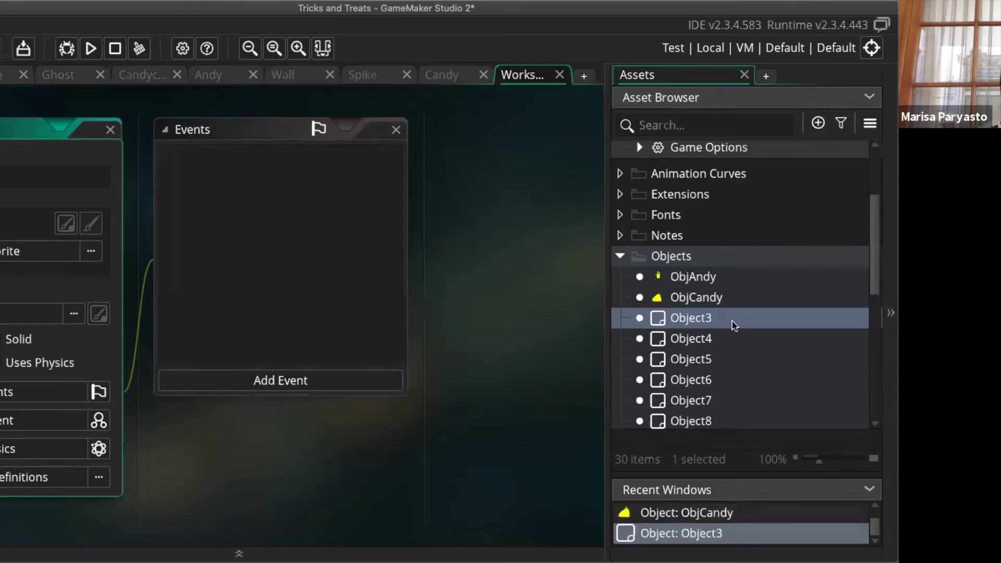
scroll(740, 326, "down", 5)
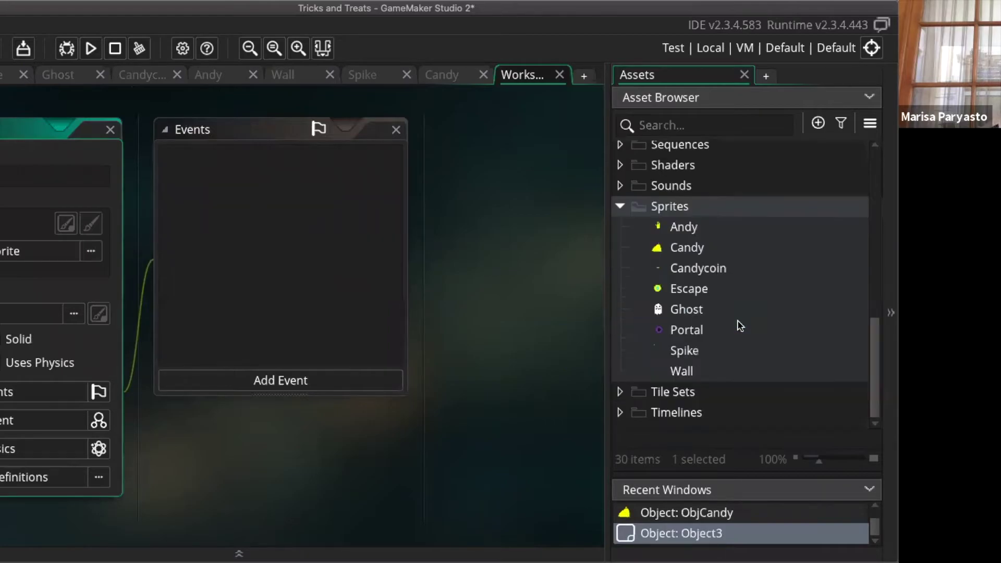
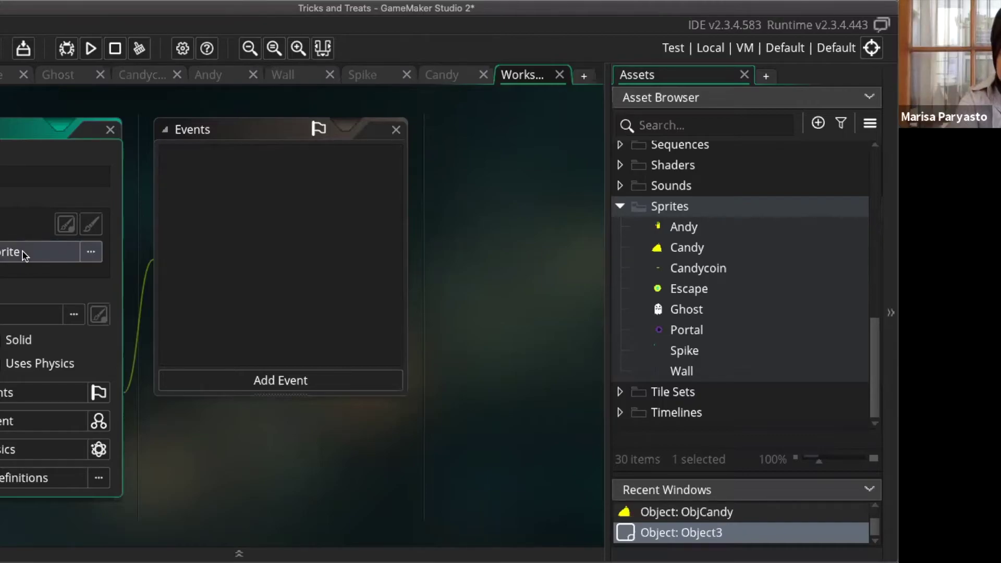
left_click(47, 249)
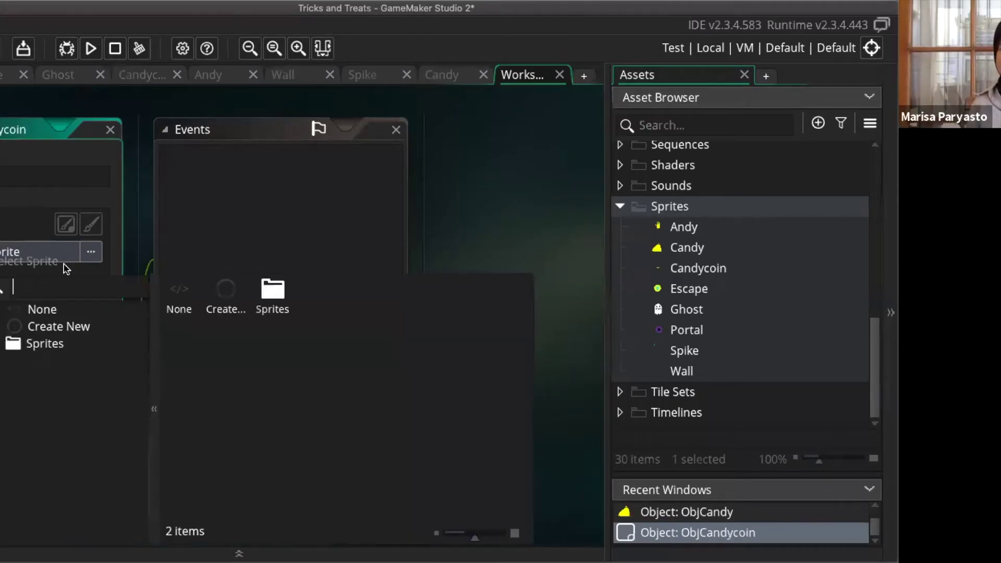
double_click(284, 298)
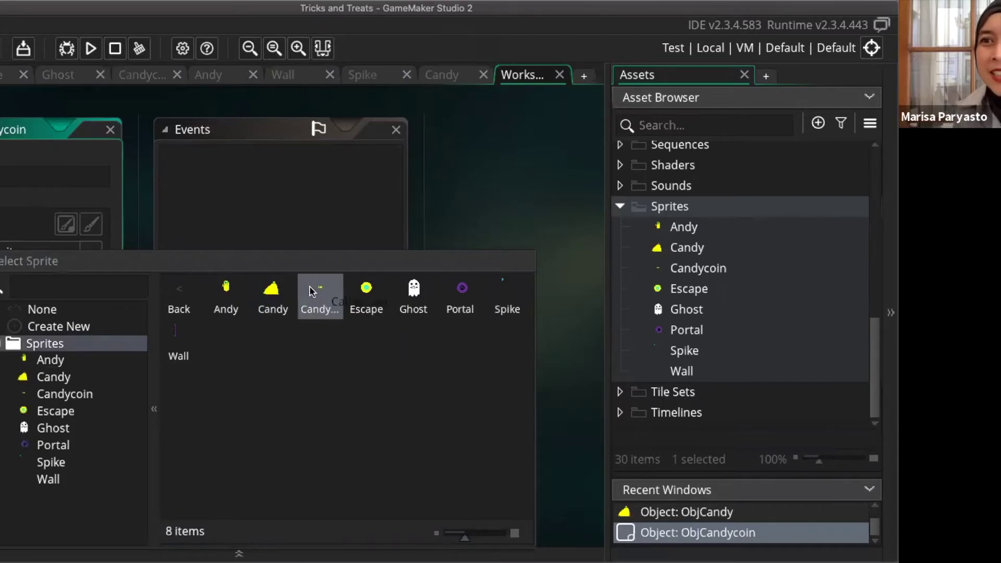
double_click(310, 291)
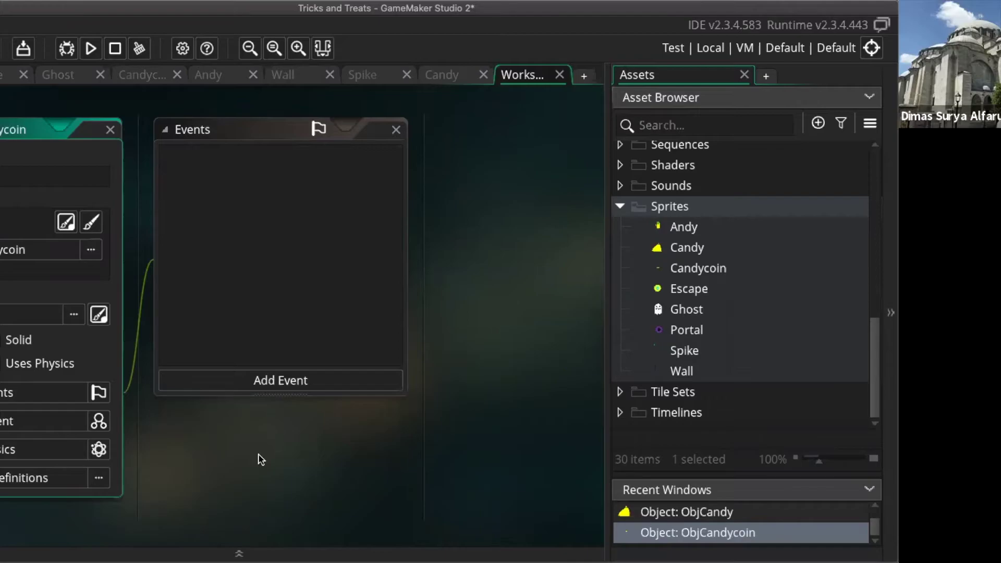
Find the project's Objects folder in the asset list and select Object4
scroll(261, 460, "up", 10)
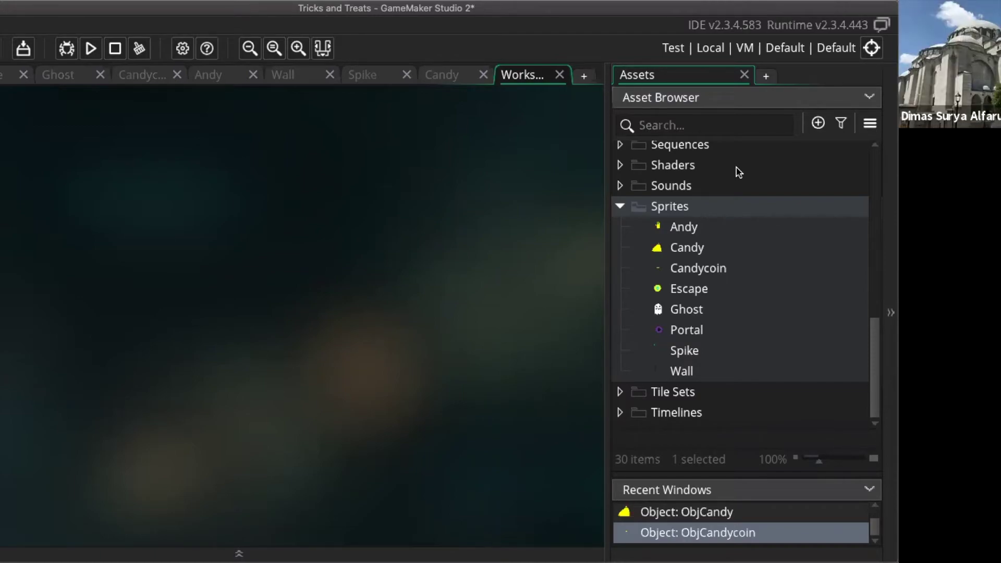
scroll(739, 172, "up", 10)
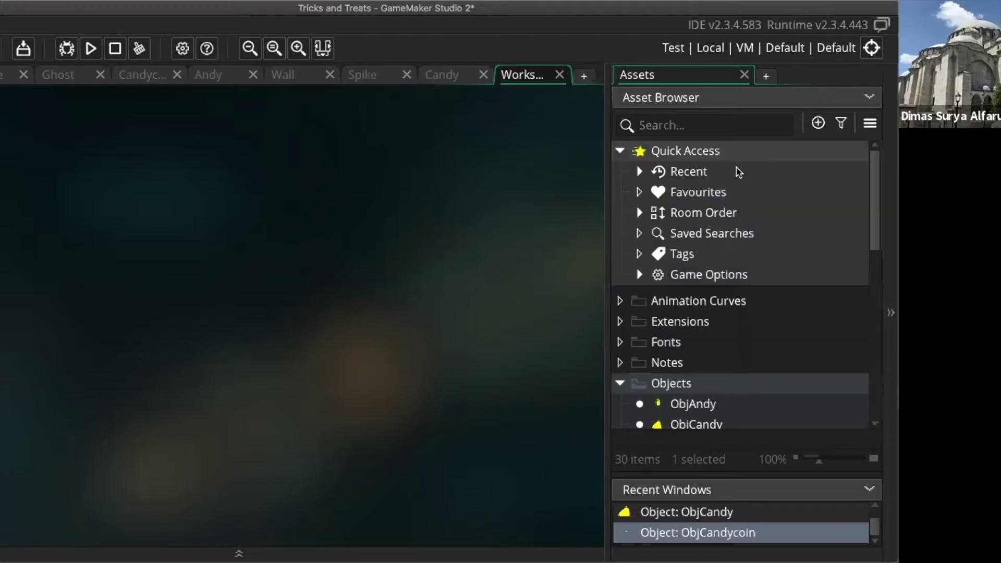
scroll(703, 337, "down", 4)
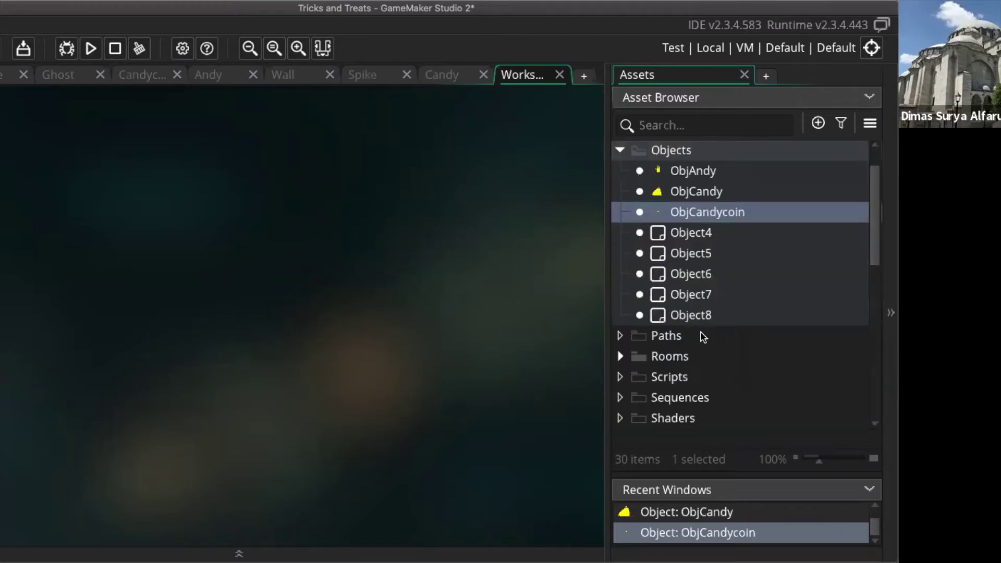
scroll(703, 336, "down", 1)
scroll(723, 271, "up", 3)
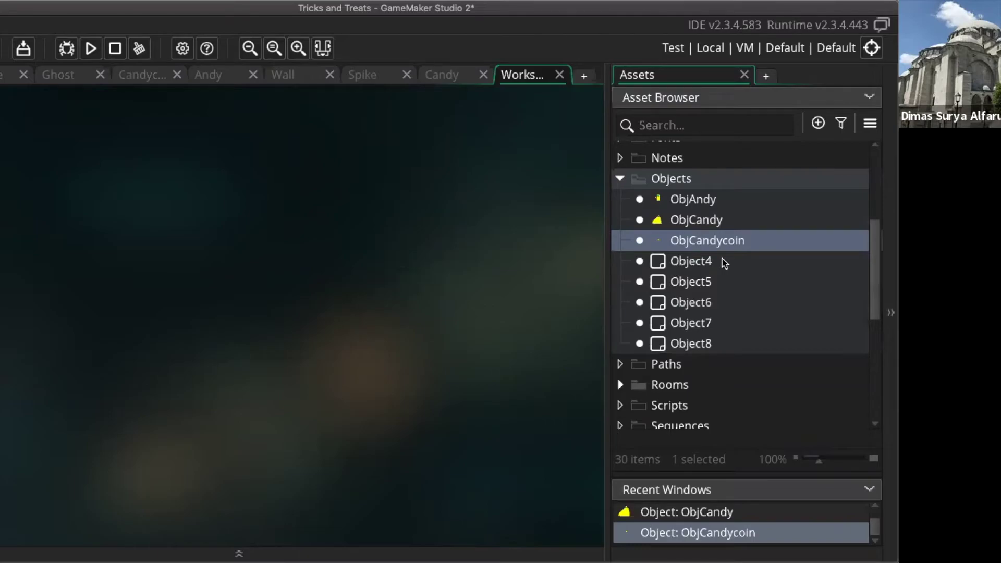
left_click(724, 262)
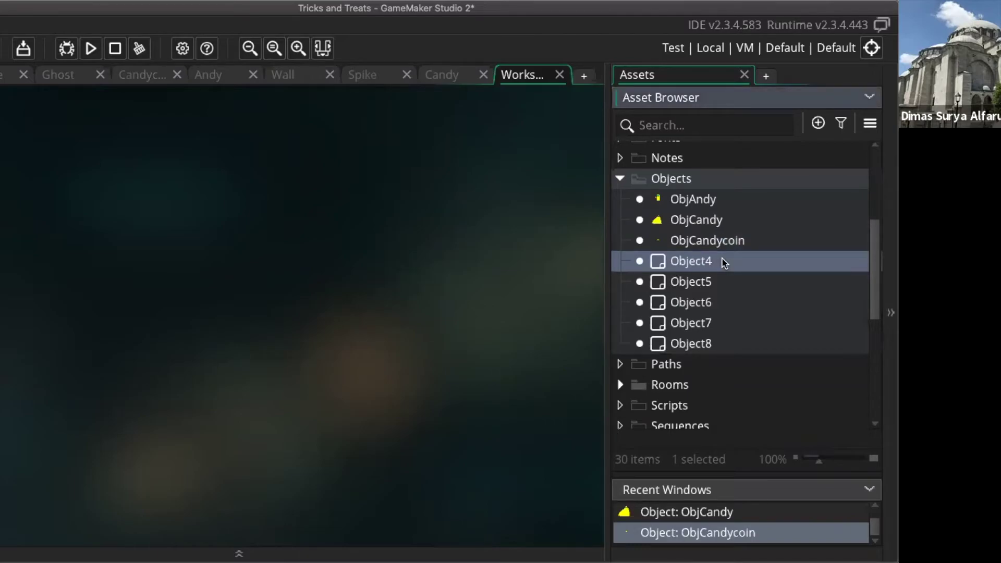
right_click(585, 221)
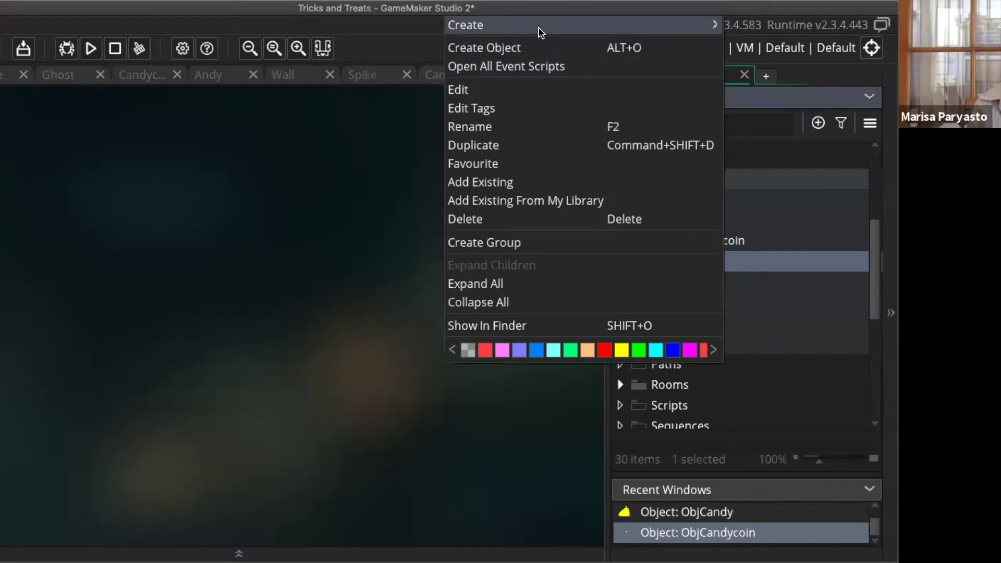
mouse_move(540, 32)
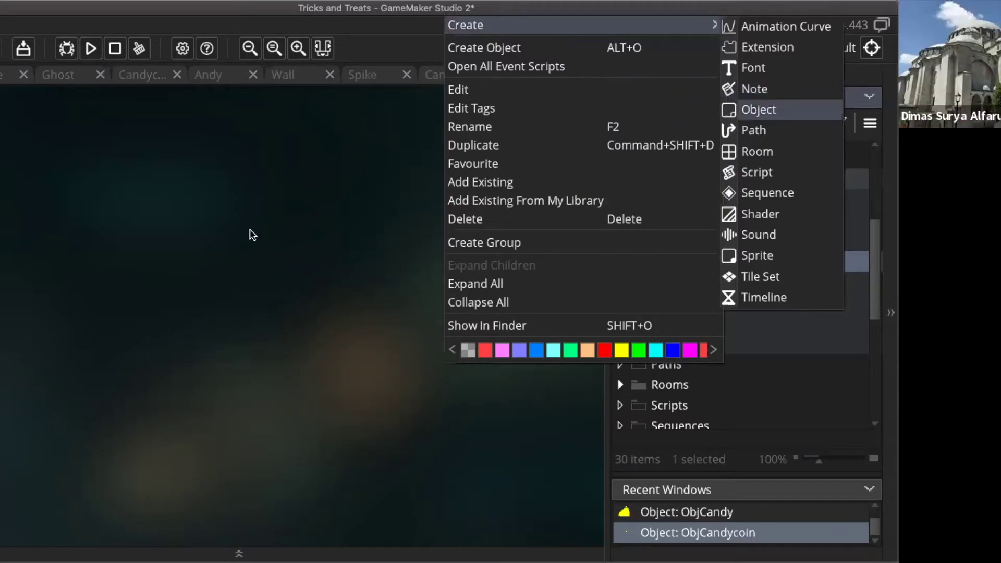
key("Return")
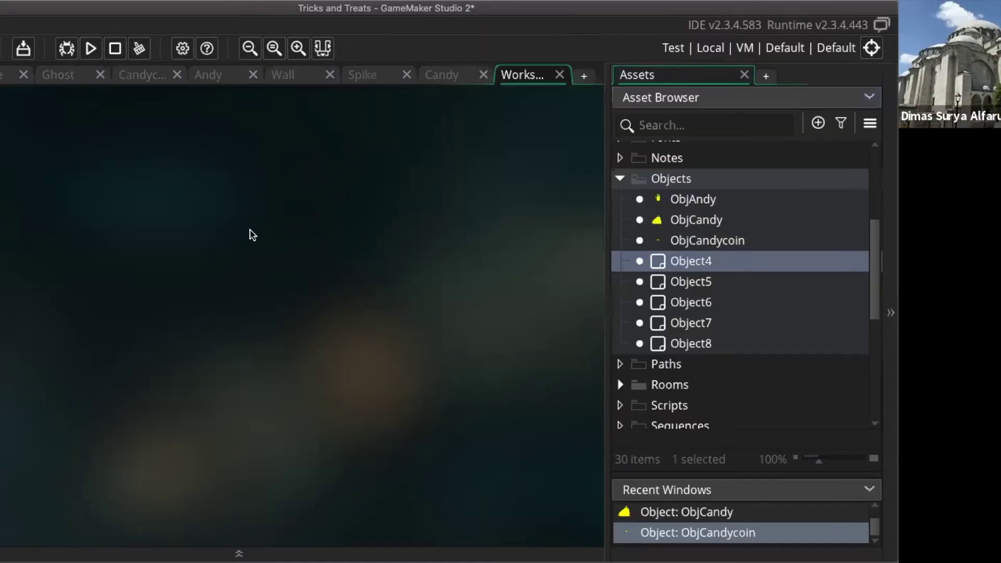
Open Object4 for editing and rename it as ObjEscape
double_click(726, 262)
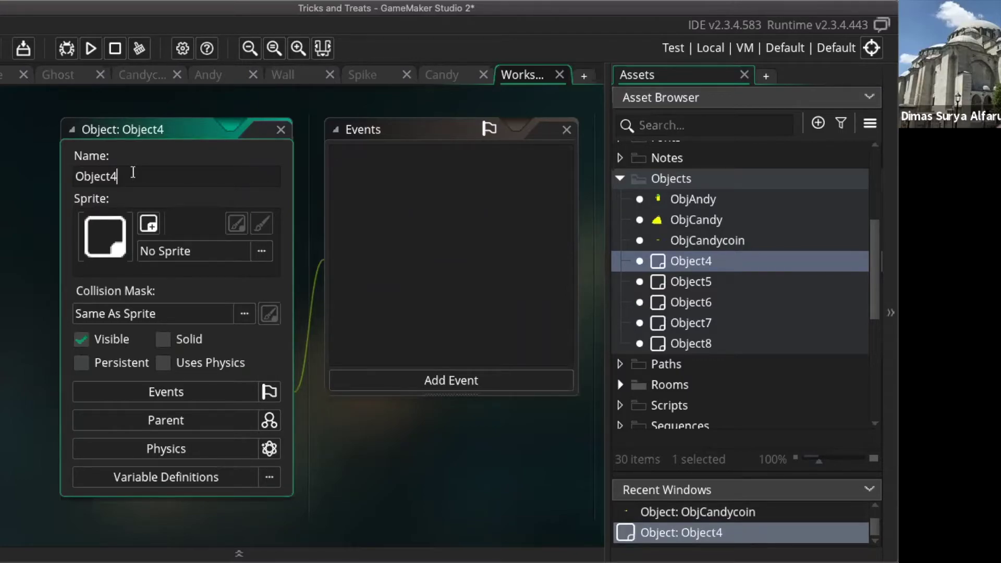
key("BackSpace")
key("BackSpace")
key("BackSpace")
key("BackSpace")
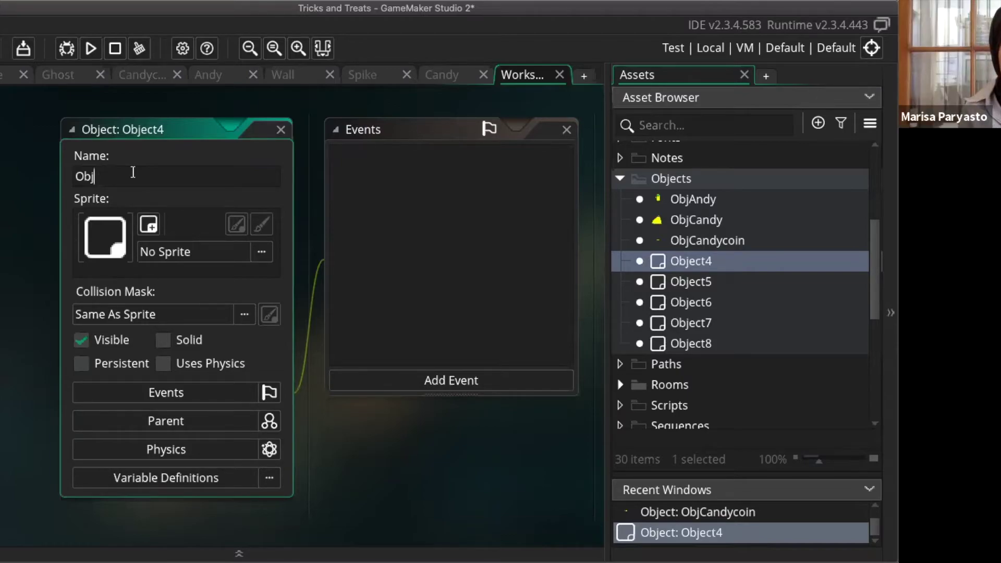
type("E")
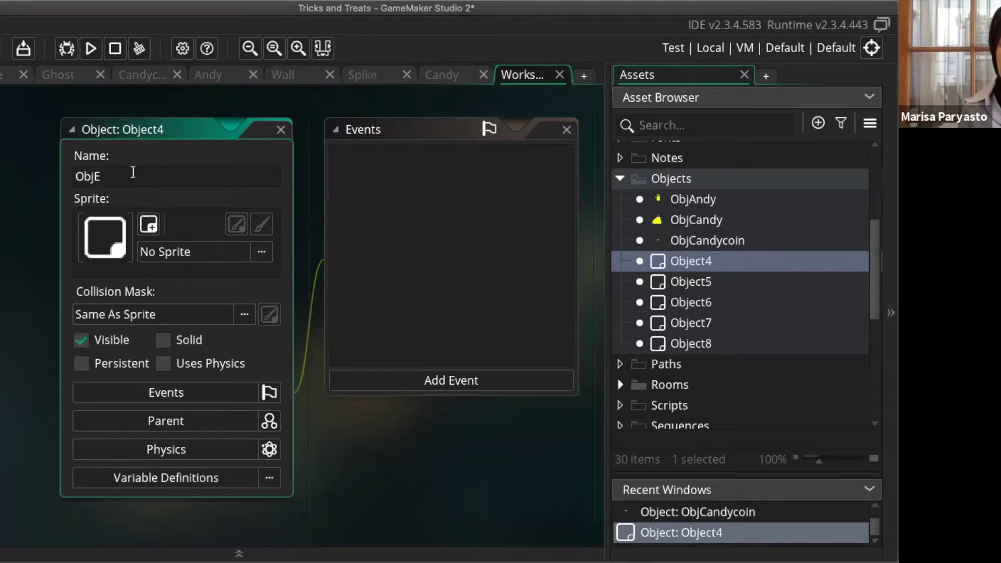
type("sca")
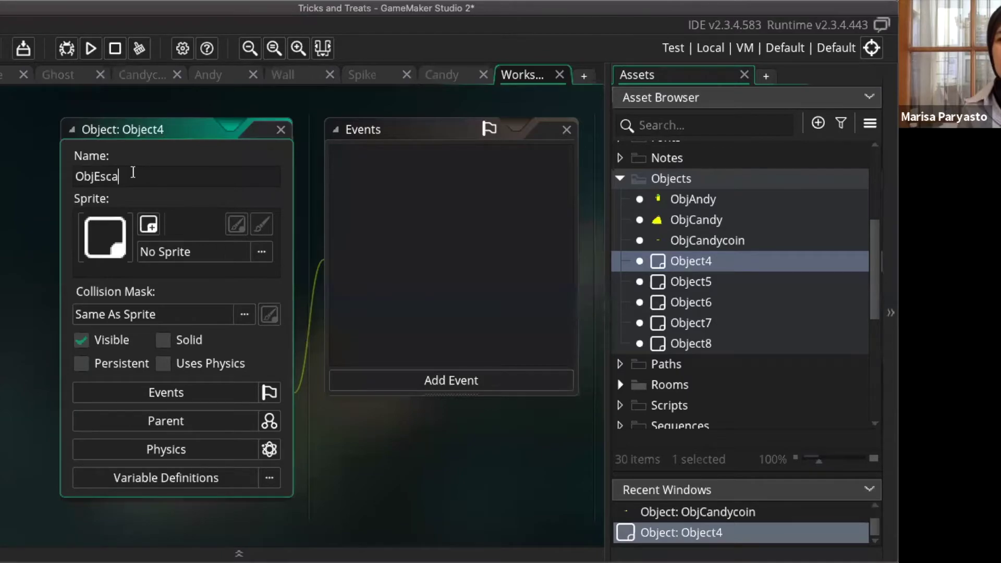
type("pe")
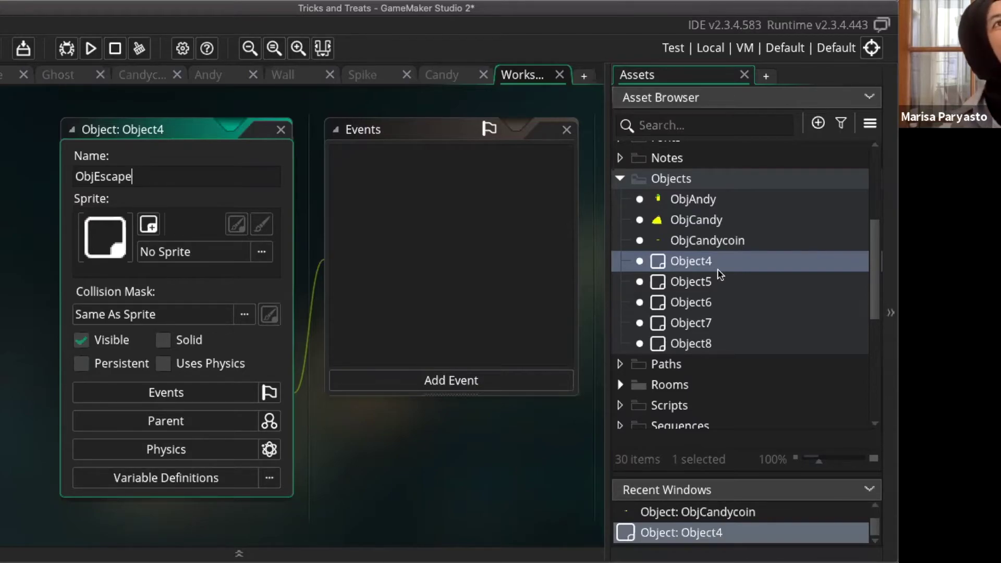
Assign the Escape sprite from the Sprites folder to ObjEscape
left_click(214, 252)
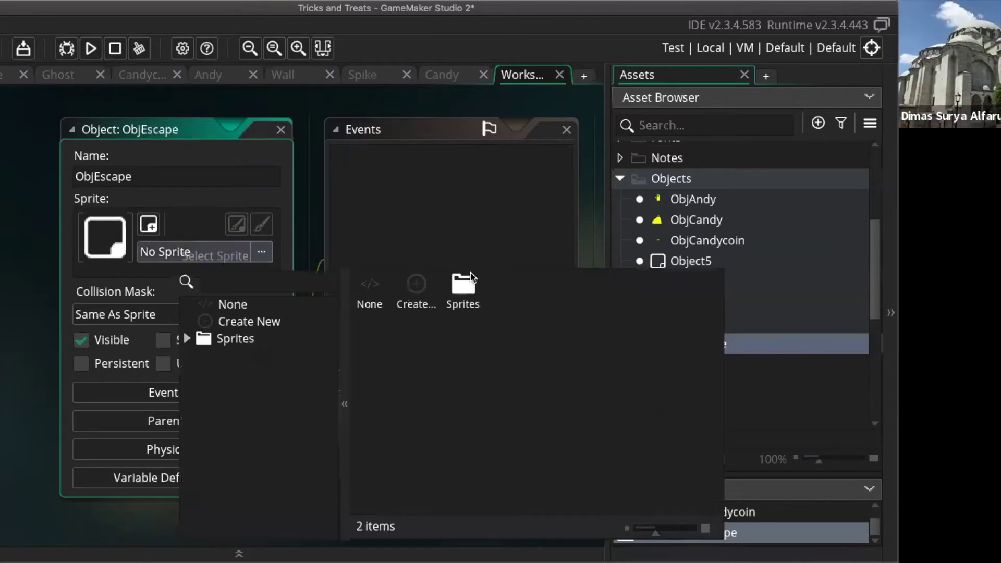
double_click(468, 286)
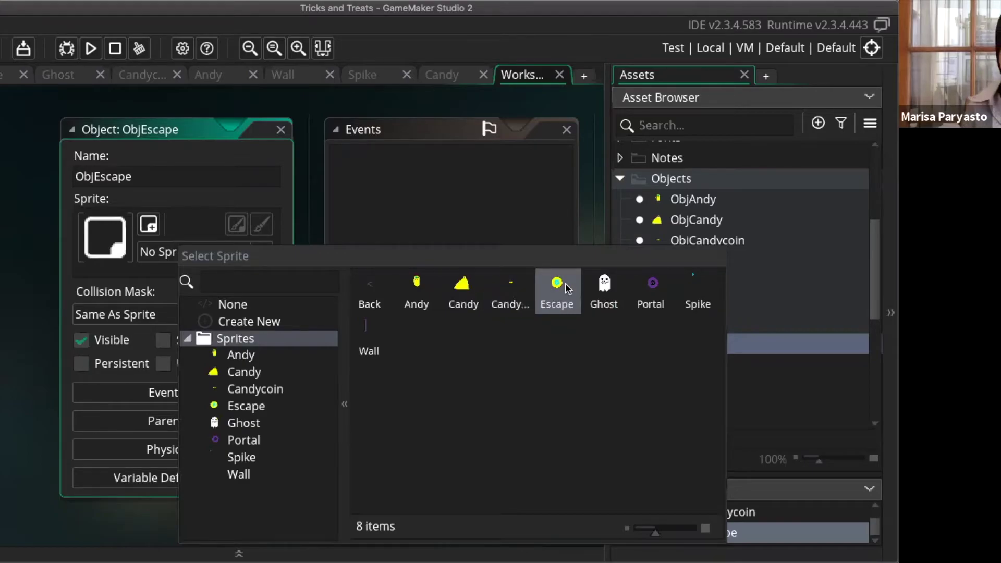
left_click(566, 288)
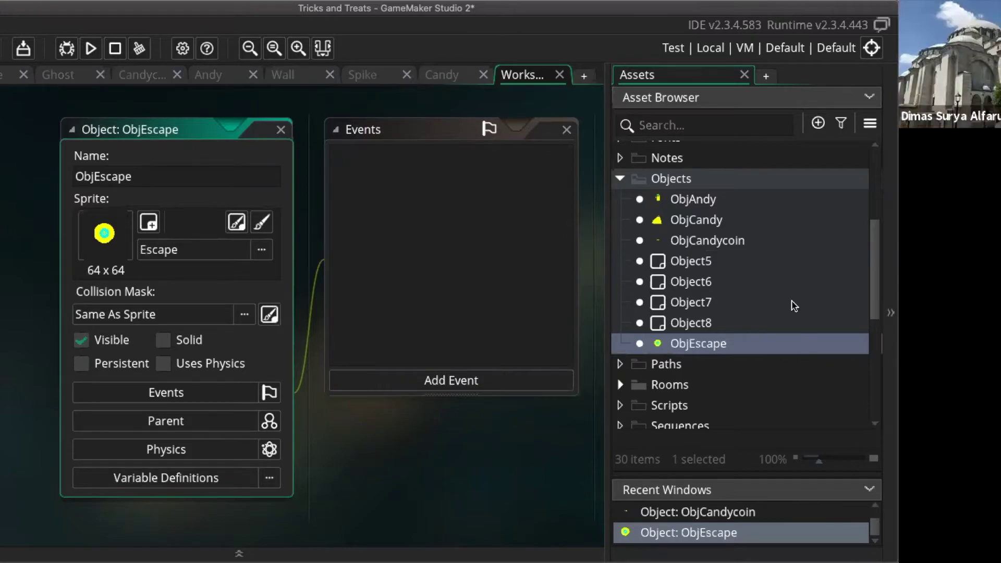
Open Object5 from the Objects folder and rename it as ObjGhost
left_click(735, 261)
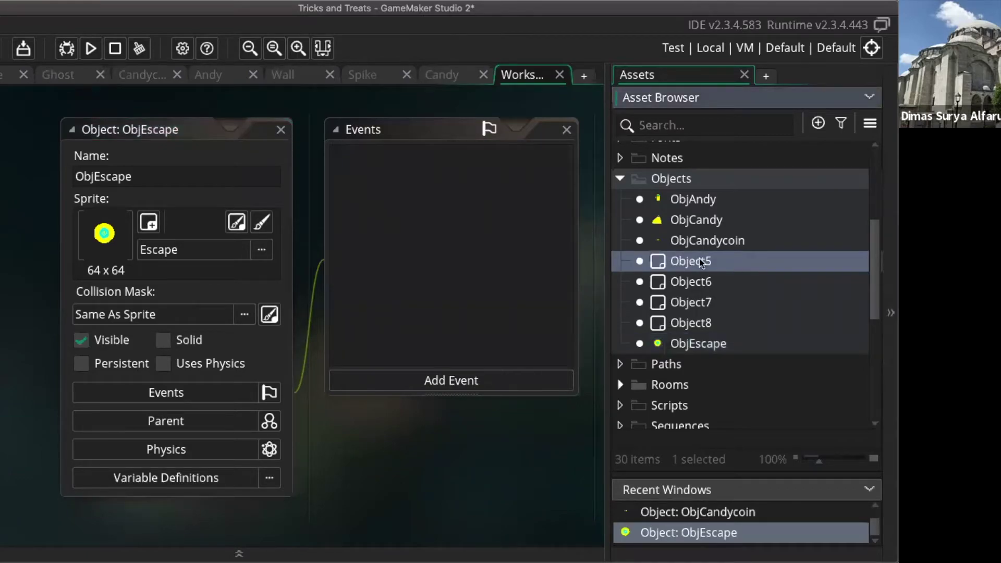
double_click(726, 264)
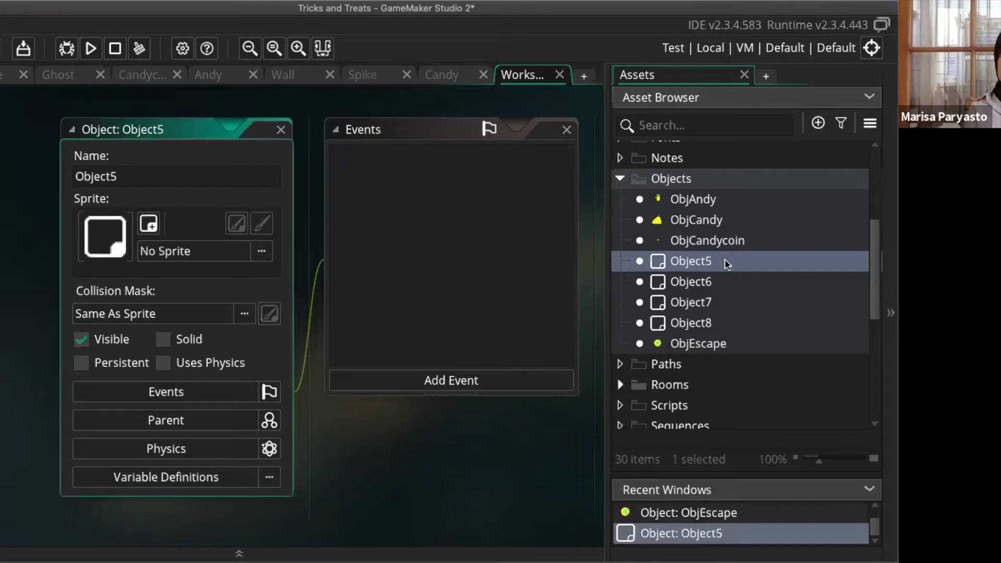
left_click(136, 177)
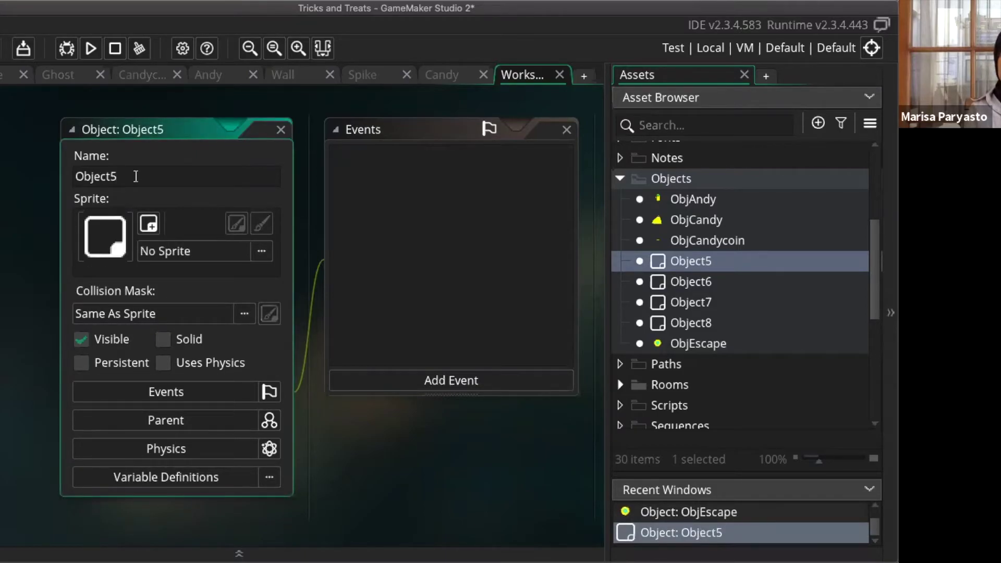
key("BackSpace")
key("BackSpace")
key("BackSpace")
key("BackSpace")
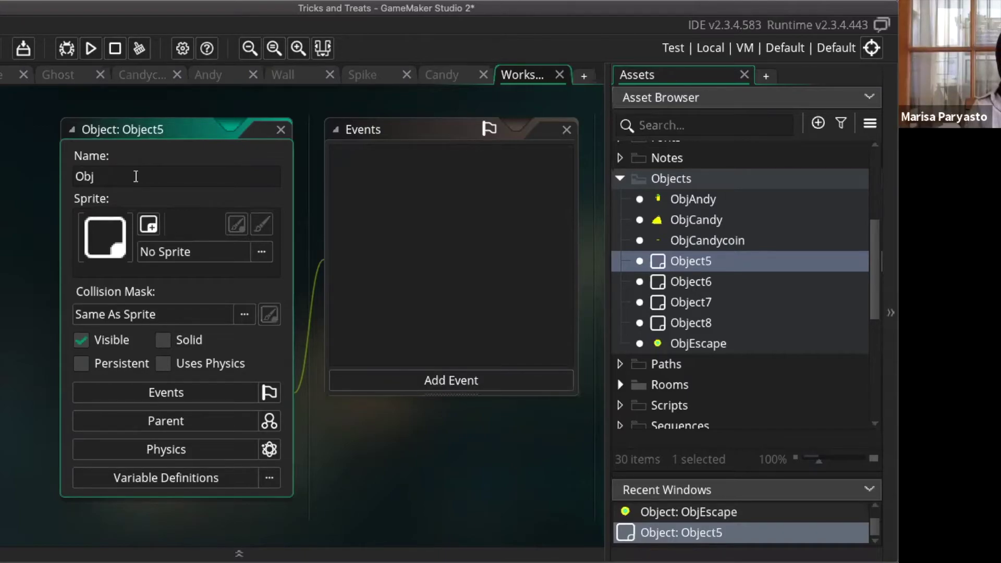
type("G")
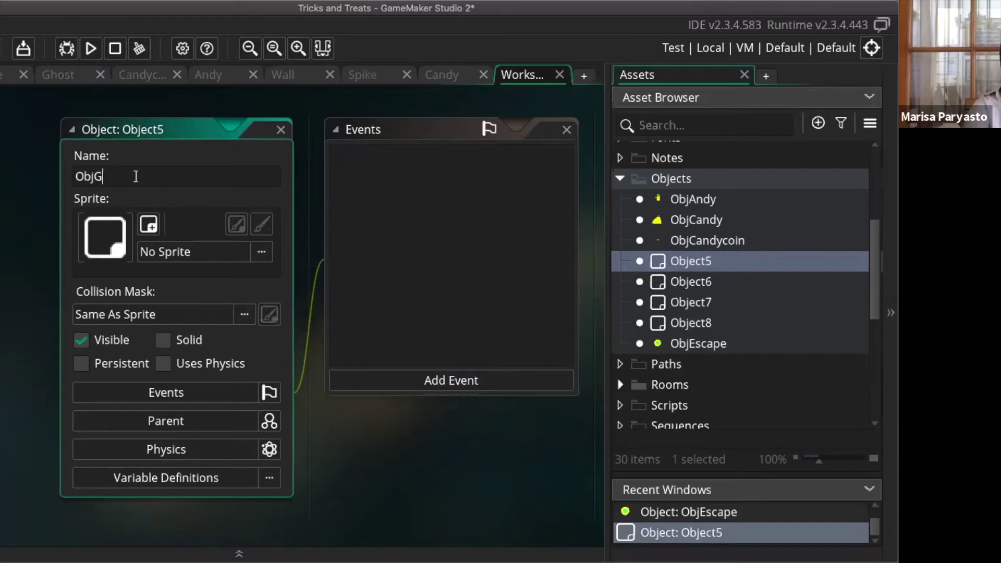
type("ho")
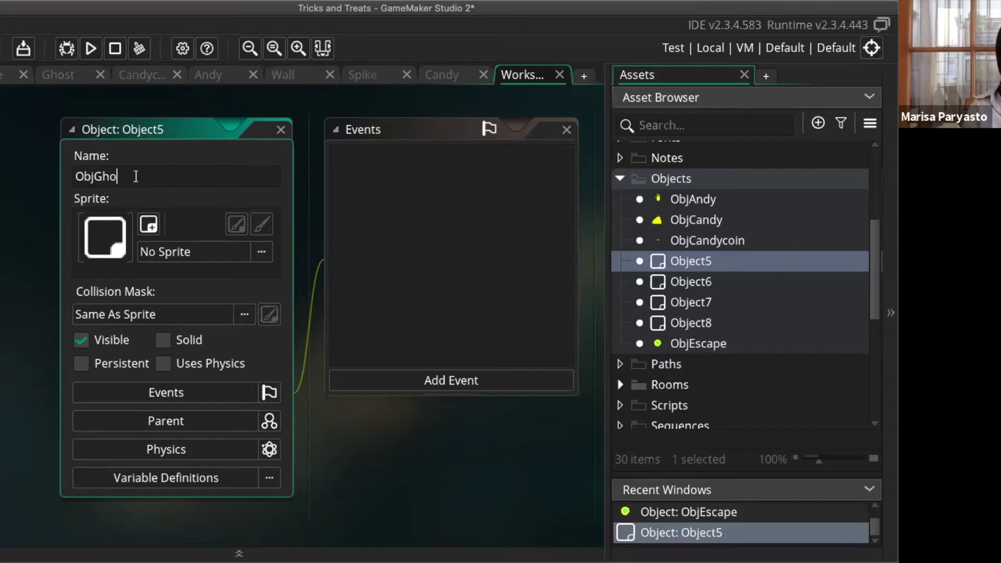
type("st")
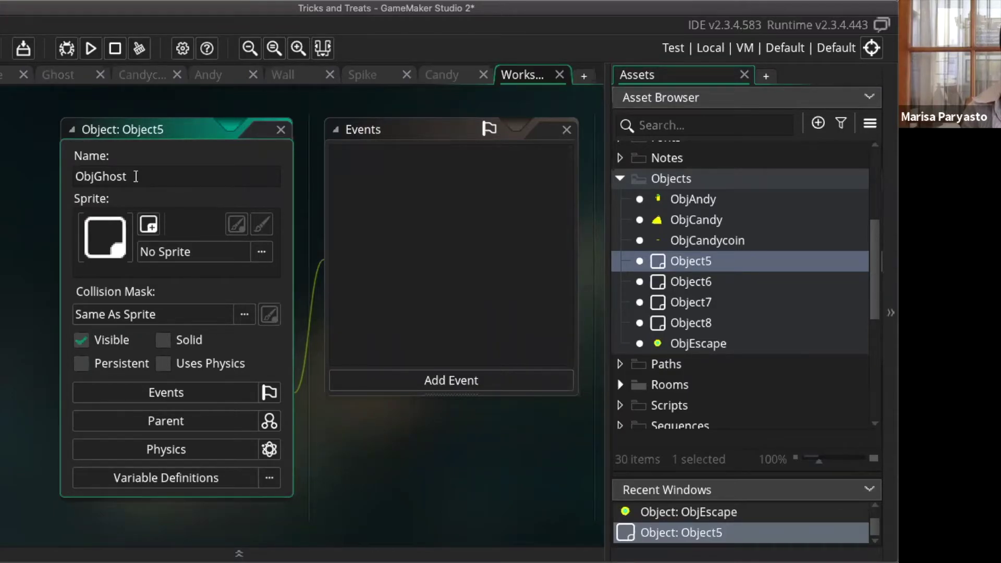
Assign the Ghost sprite from the Sprites folder to ObjGhost
left_click(426, 385)
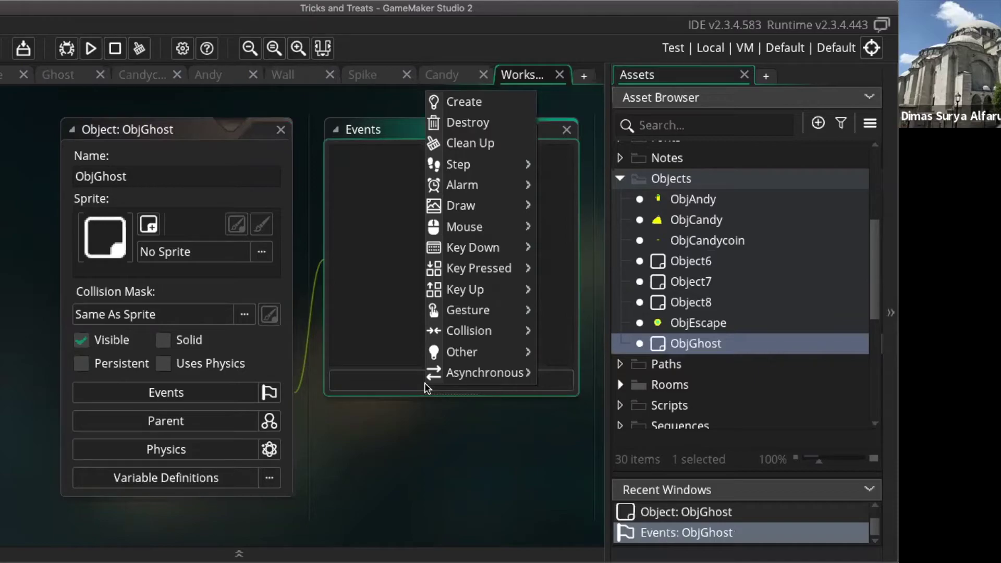
left_click(177, 253)
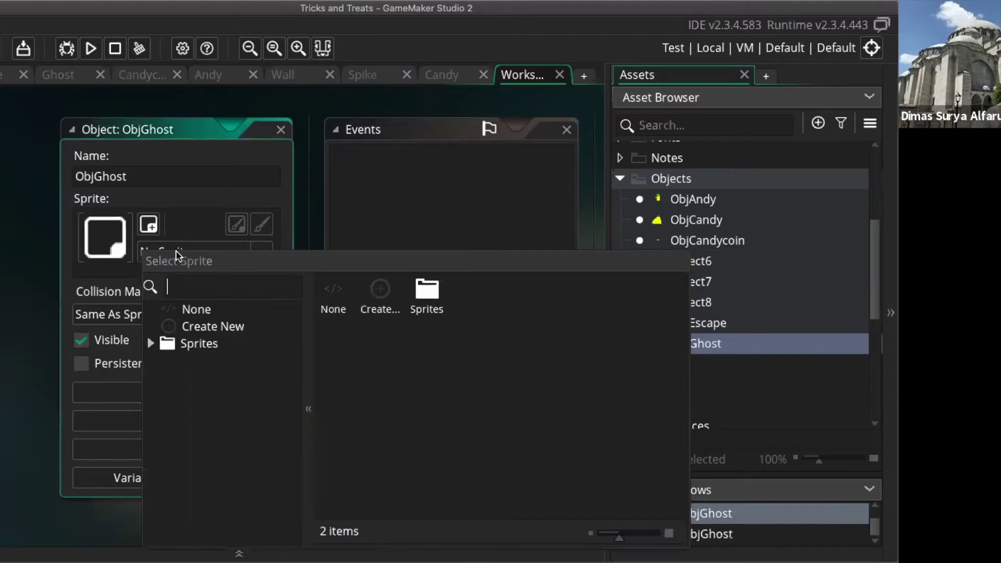
left_click(414, 297)
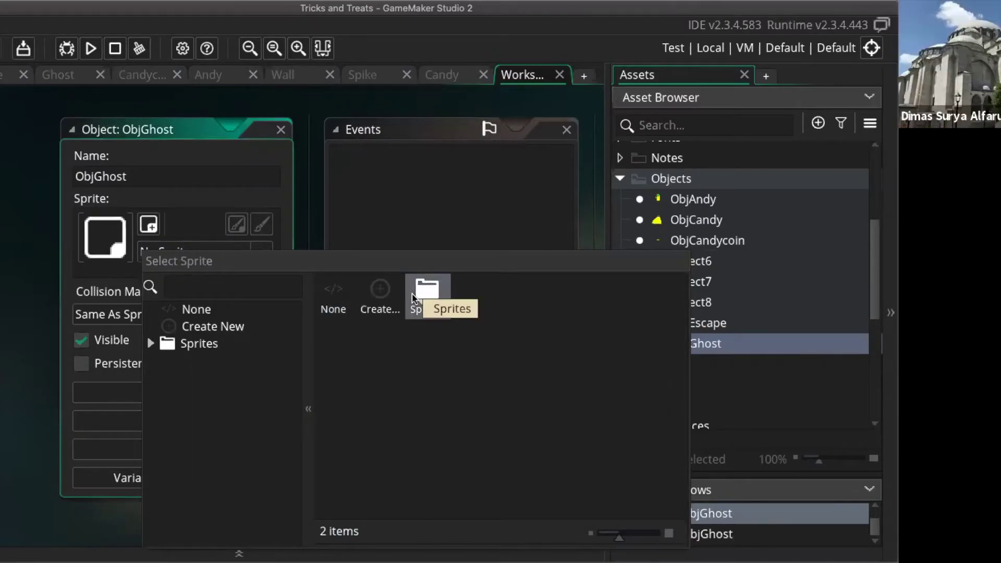
double_click(413, 298)
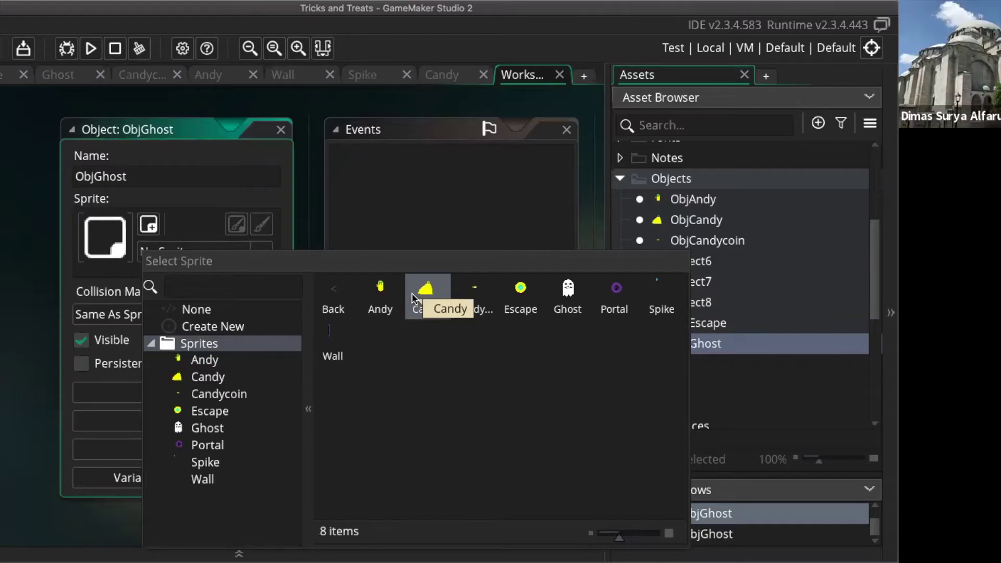
left_click(568, 292)
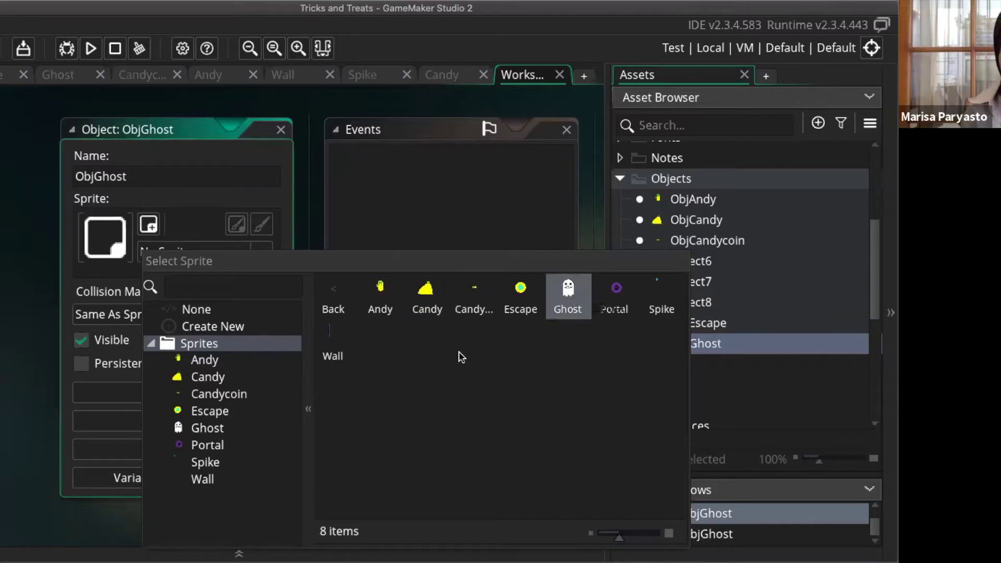
key("Return")
Add a Step event to ObjGhost
left_click(445, 385)
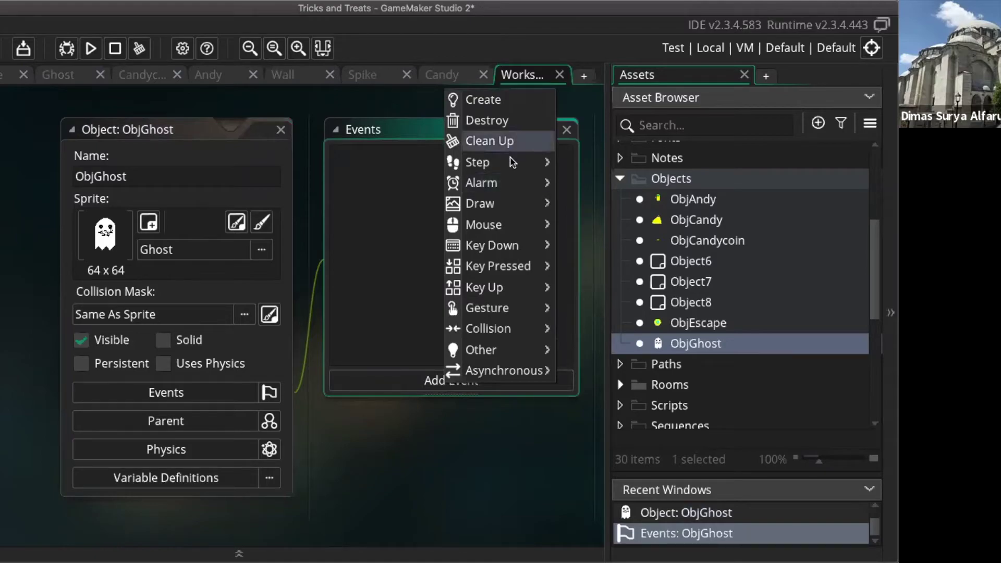
mouse_move(512, 164)
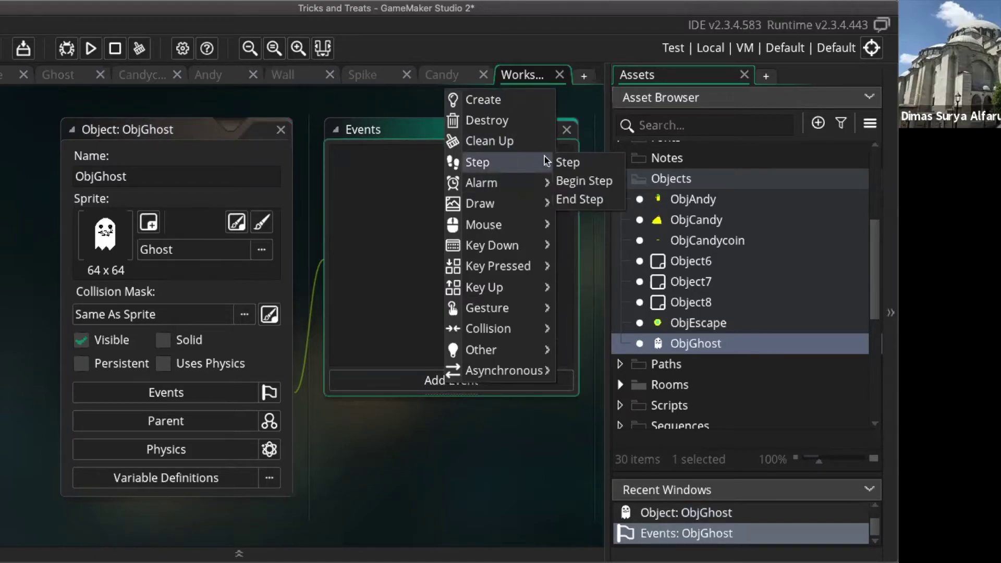
left_click(572, 165)
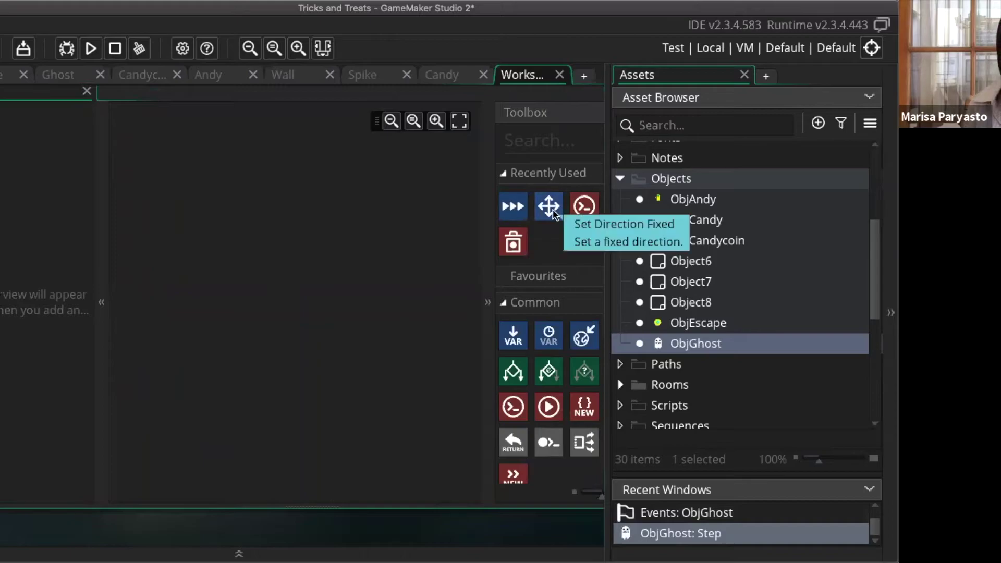
Add two Set Direction Fixed actions in sequence to ObjGhost's Step event, with the first one's direction set to up
left_click_drag(453, 210, 295, 288)
left_click(272, 275)
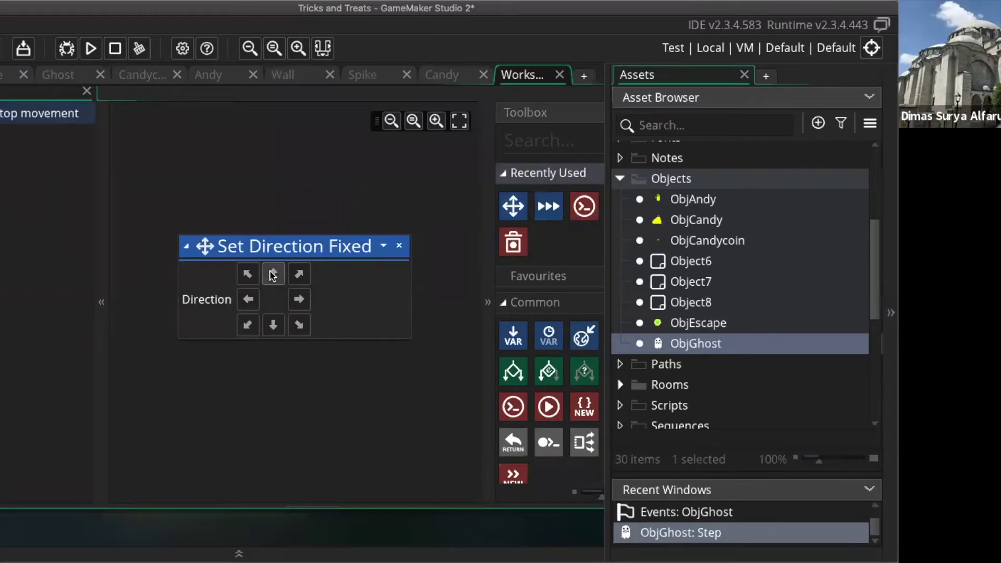
left_click(272, 275)
left_click(297, 299)
left_click(272, 326)
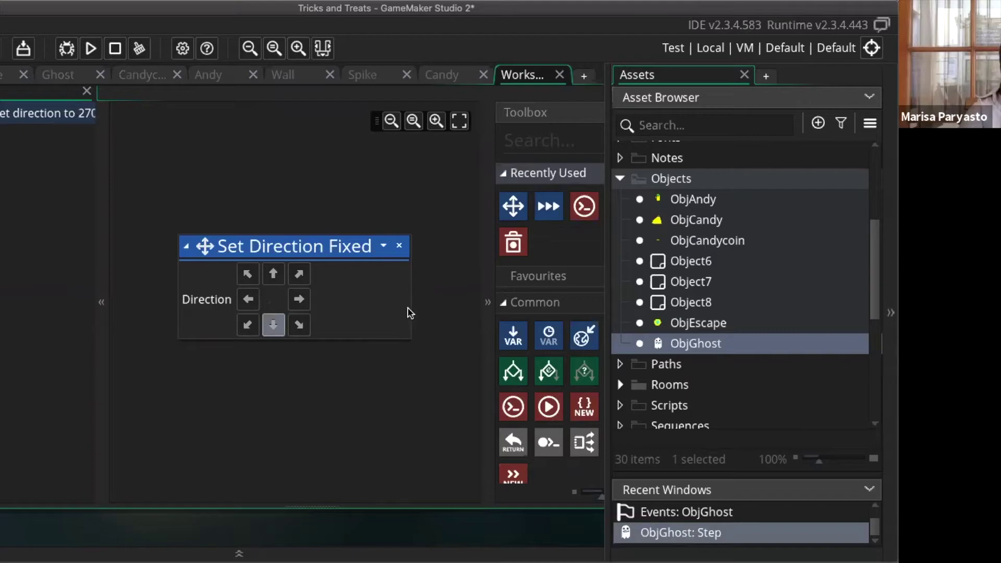
left_click(273, 276)
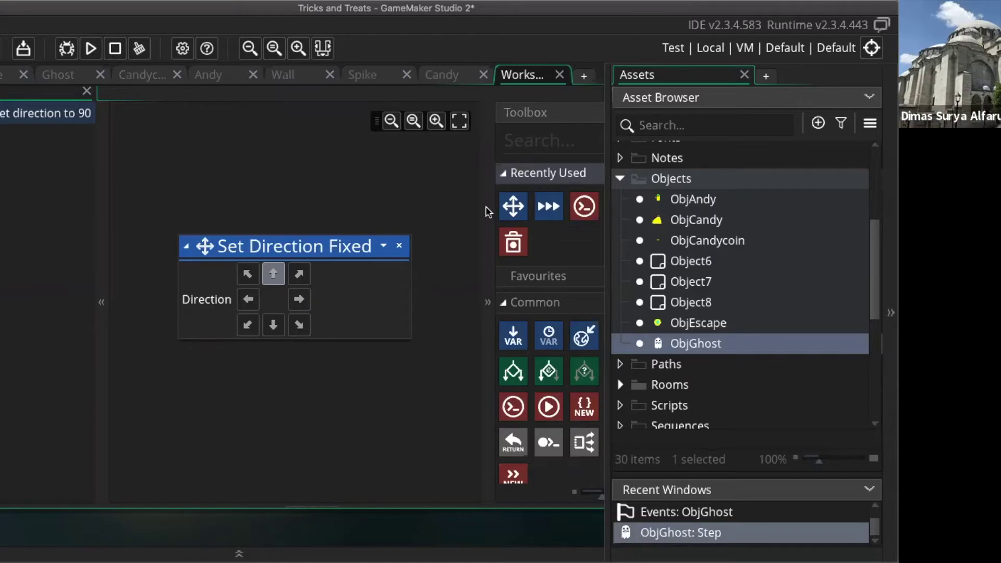
left_click_drag(515, 216, 202, 383)
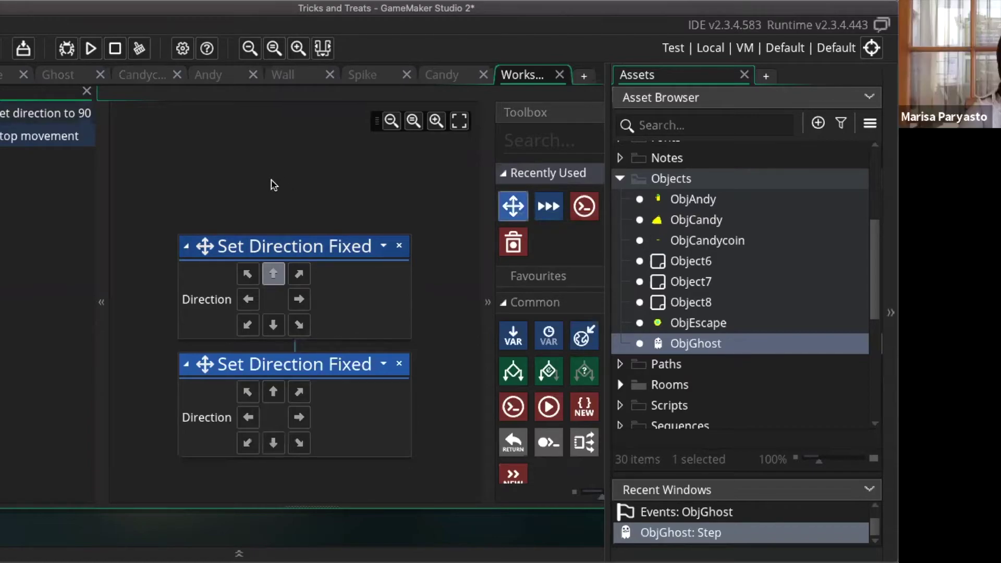
Add two more Set Direction Fixed actions after the existing two in ObjGhost's Step event
key("ctrl+v")
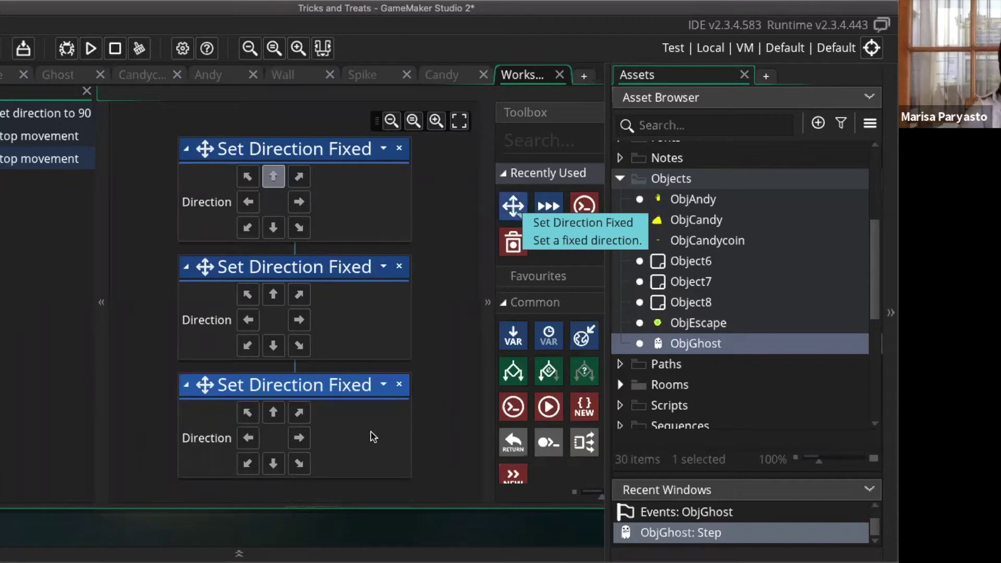
key("ctrl+v")
left_click(334, 482)
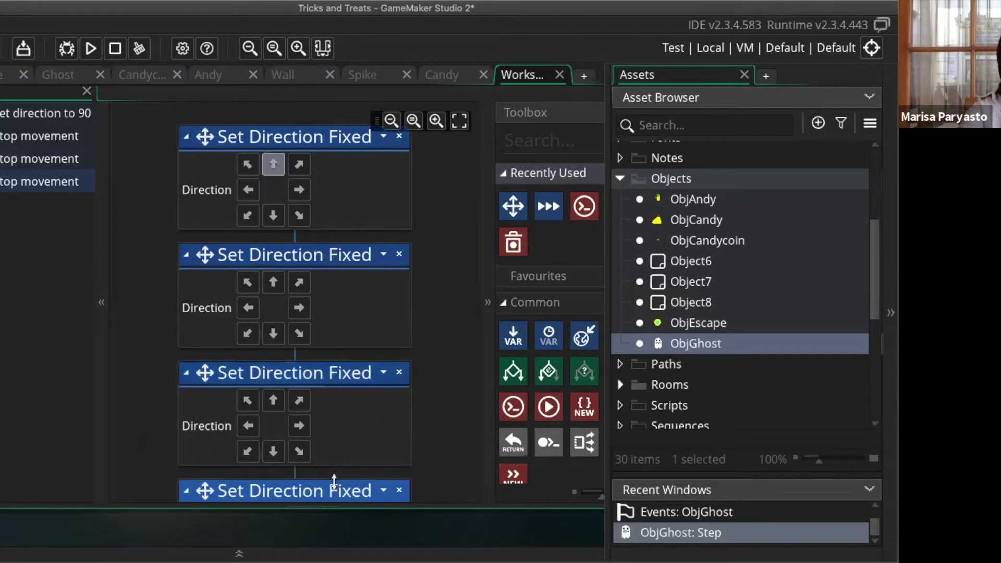
Set the second, third and fourth Set Direction Fixed actions to down, left and right respectively
scroll(334, 482, "down", 2)
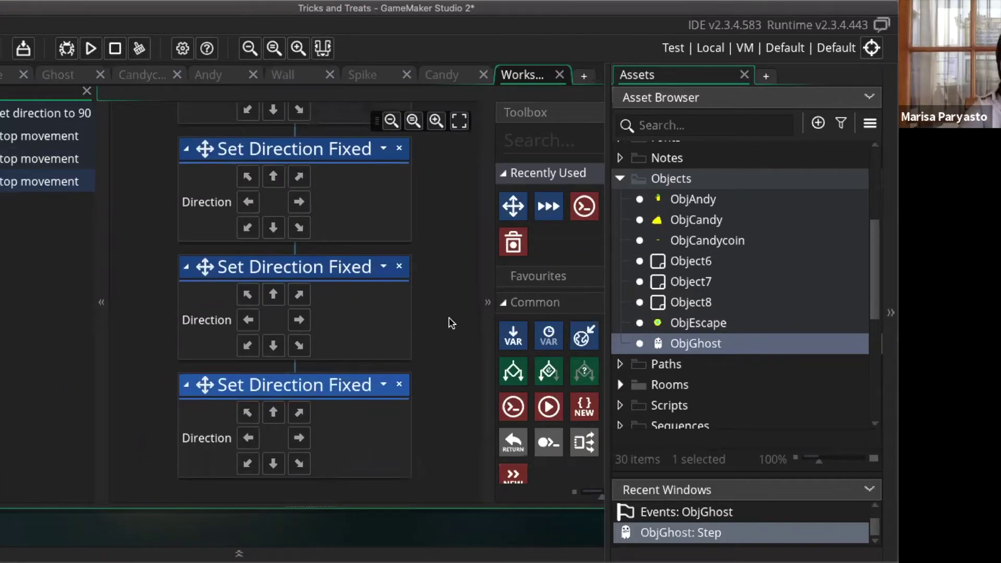
scroll(451, 323, "up", 4)
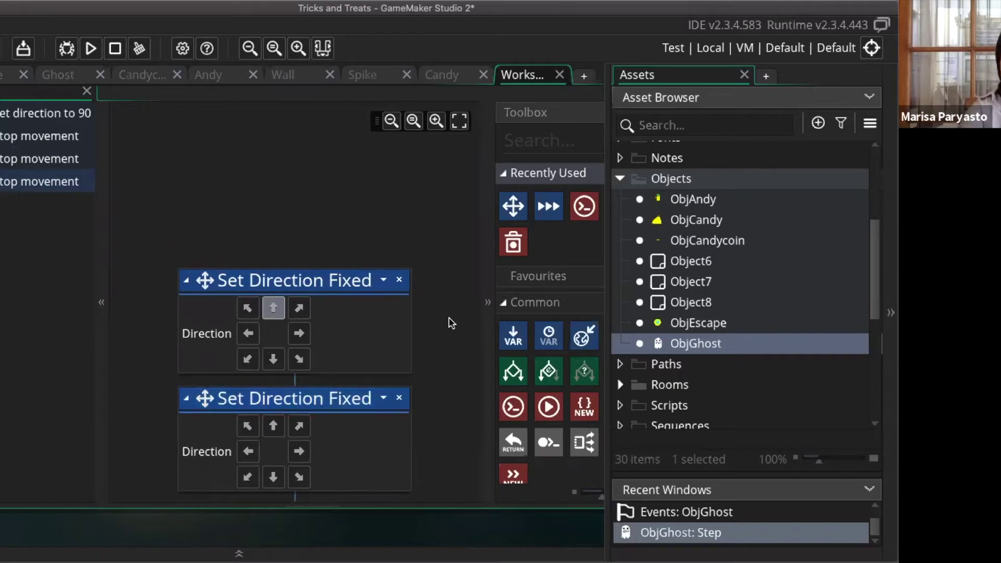
scroll(451, 323, "down", 4)
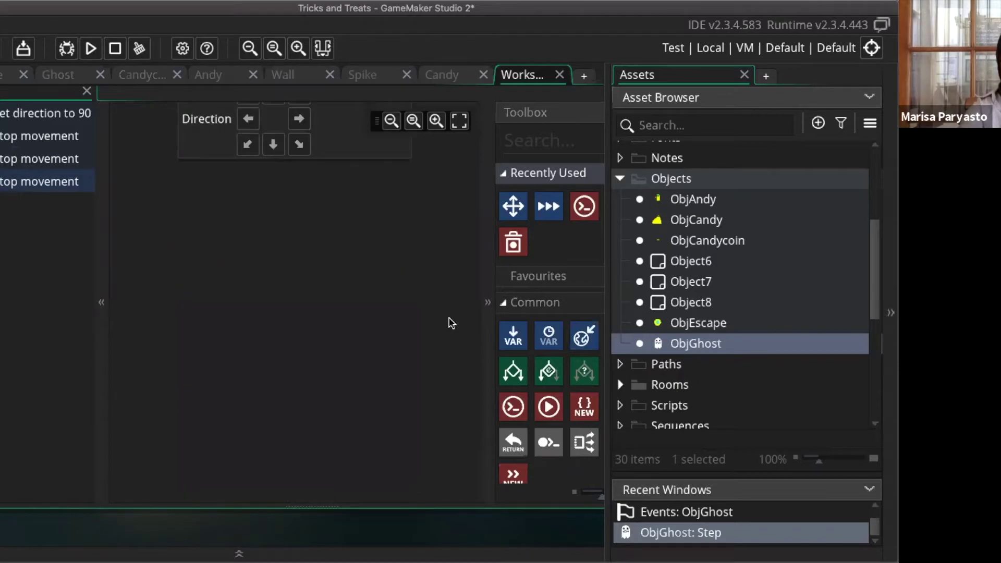
scroll(451, 323, "up", 7)
scroll(451, 324, "up", 1)
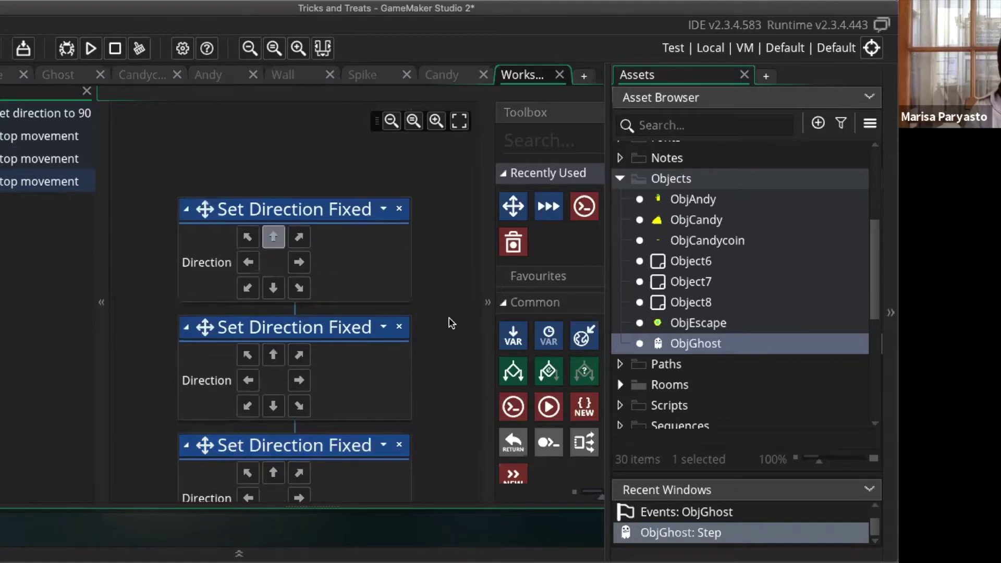
left_click(298, 380)
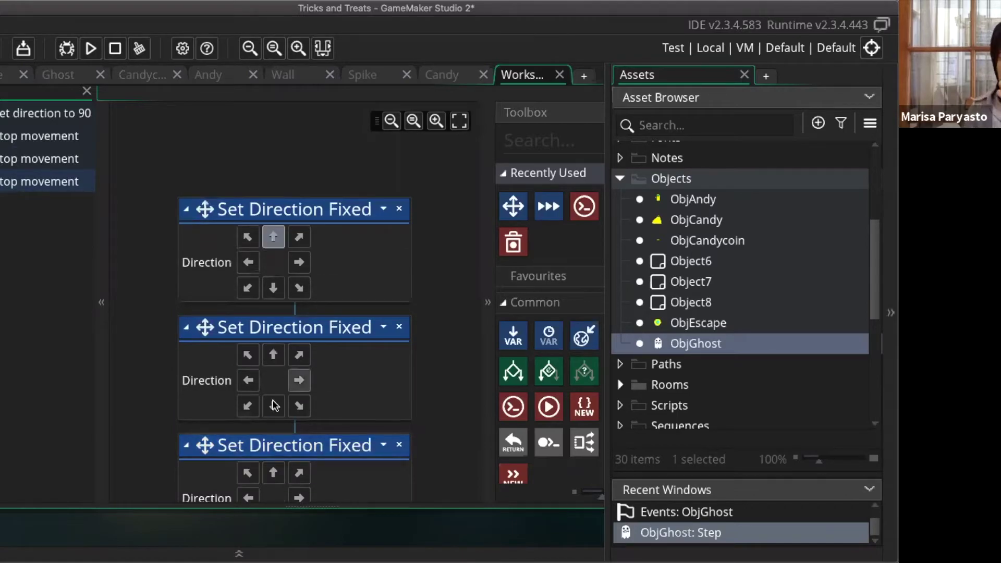
left_click(274, 405)
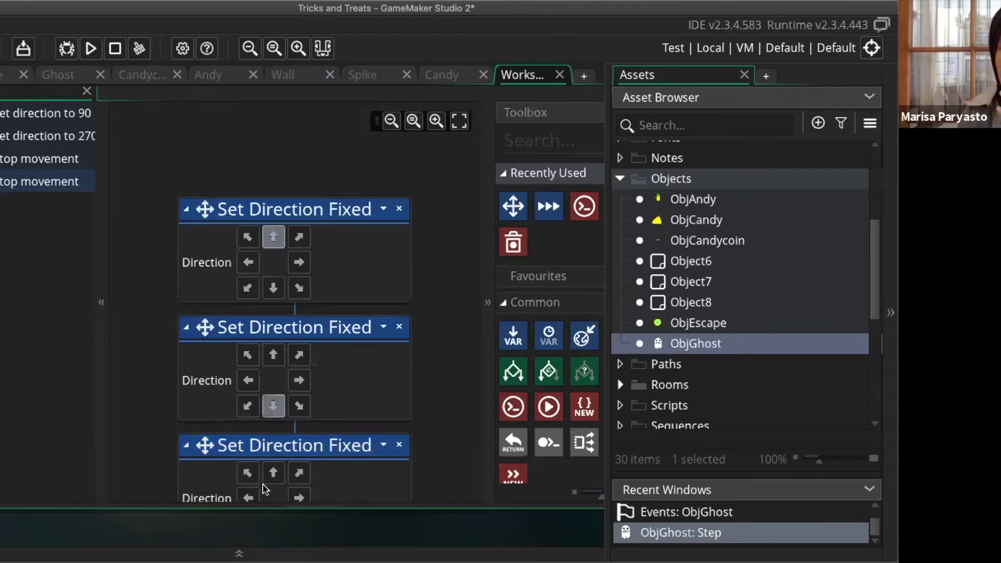
left_click(249, 497)
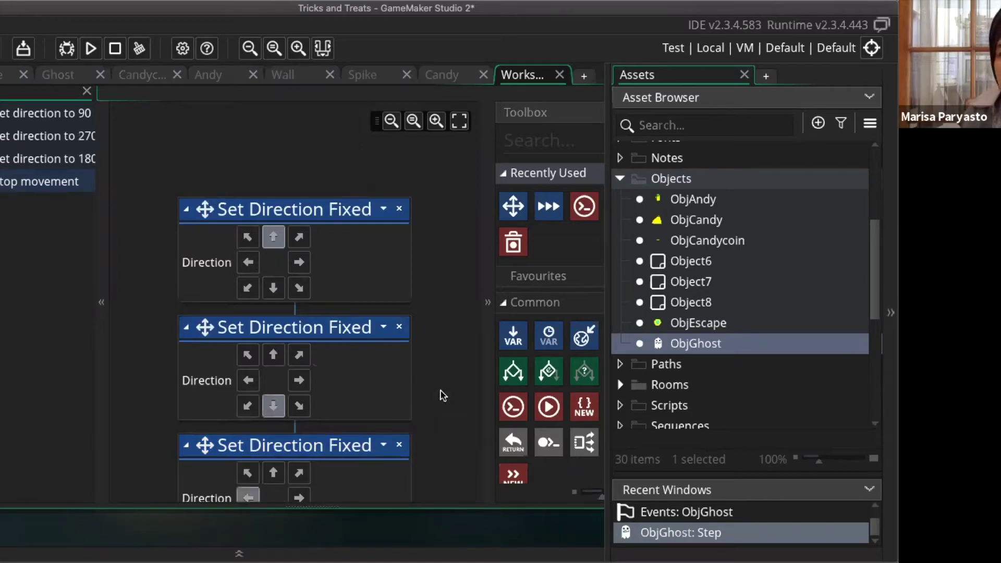
scroll(449, 395, "down", 5)
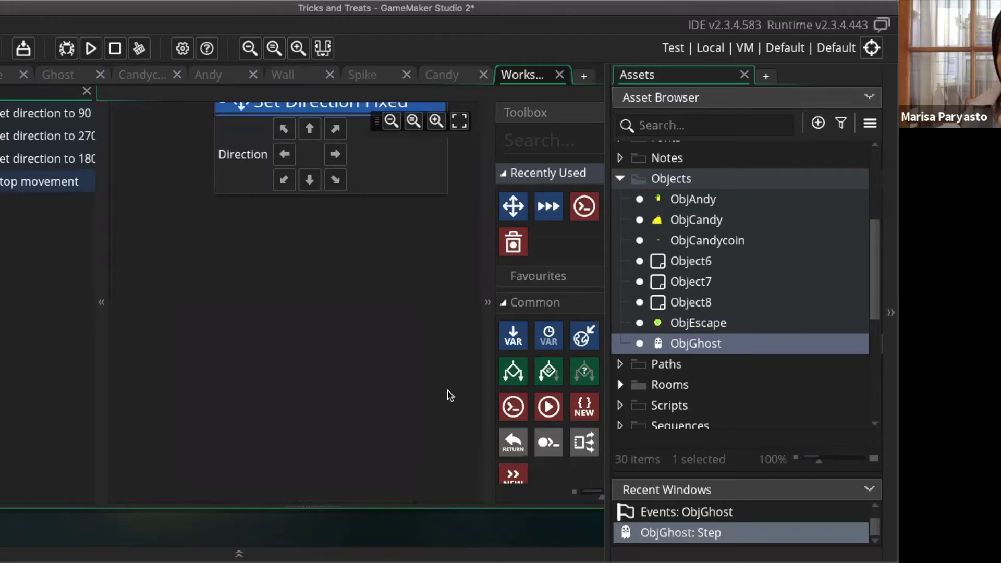
scroll(449, 395, "up", 2)
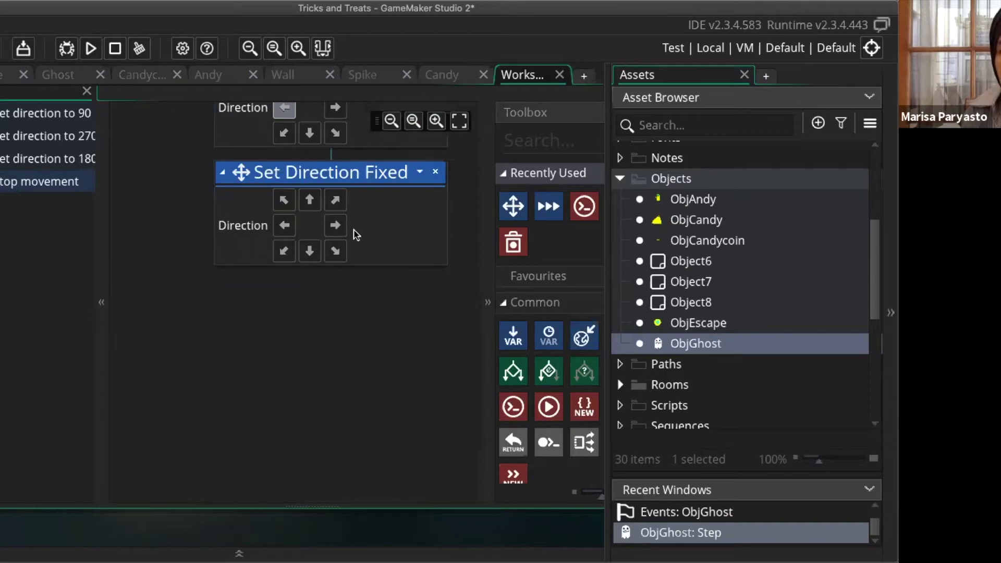
left_click(335, 225)
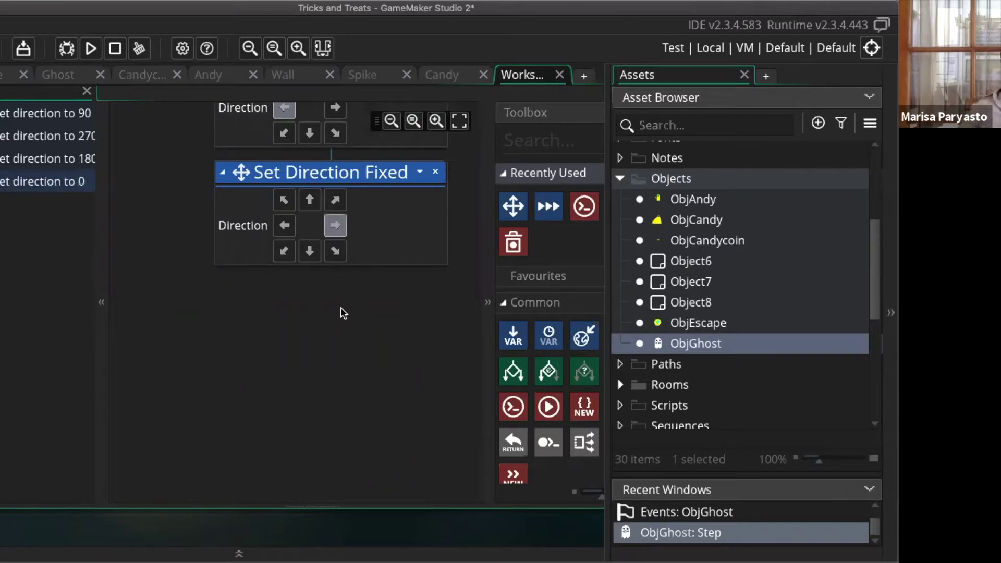
Add a Set Speed action of type Direction after the four direction actions and set its speed to 6
scroll(414, 317, "up", 8)
scroll(414, 317, "left", 2)
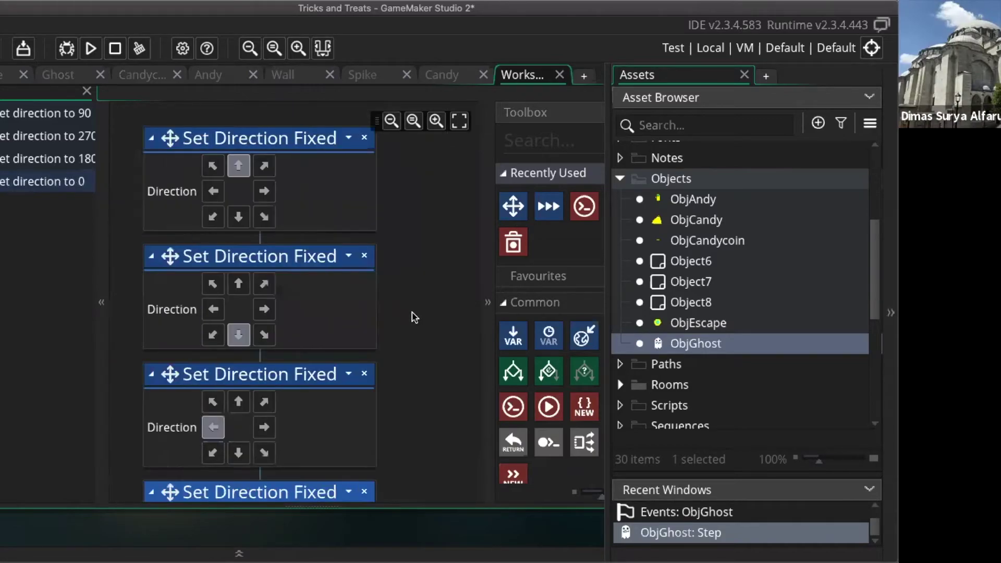
scroll(414, 317, "left", 3)
scroll(415, 317, "right", 2)
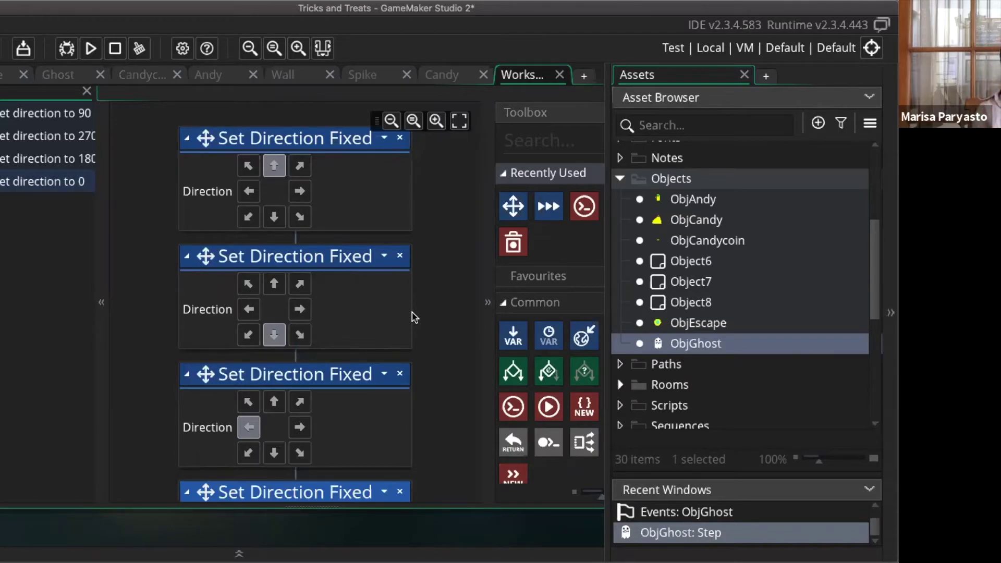
double_click(549, 206)
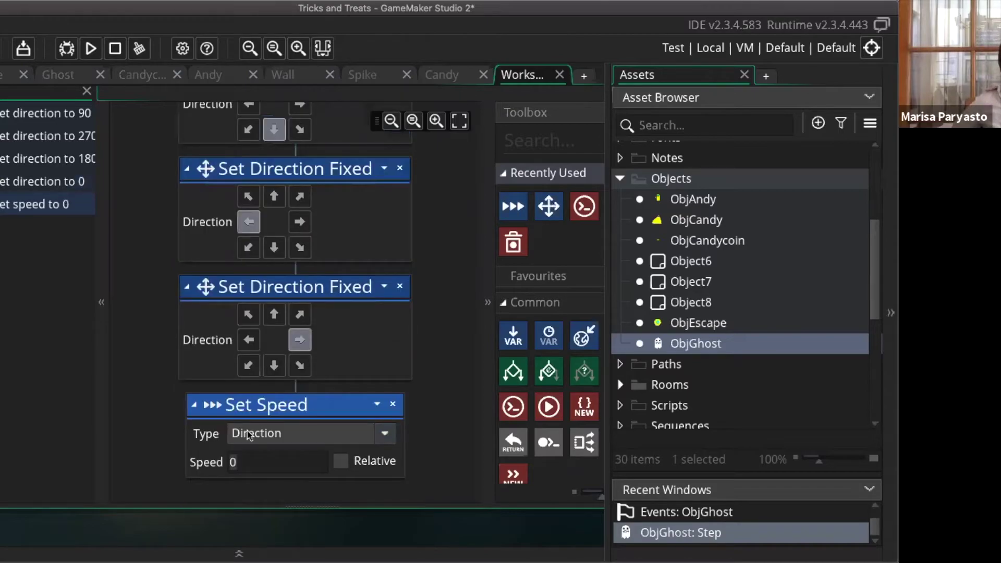
left_click(243, 459)
key("BackSpace")
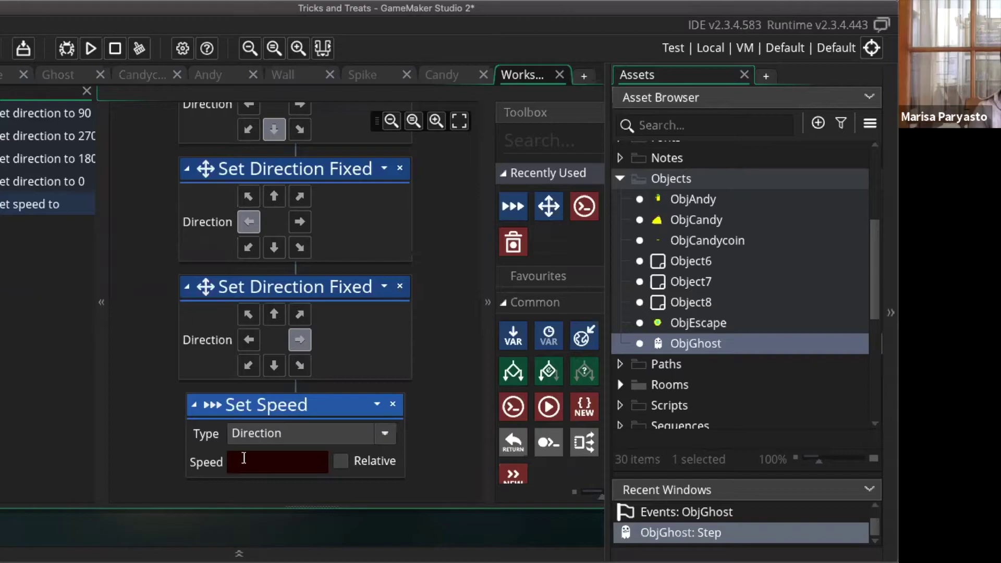
type("6")
key("Return")
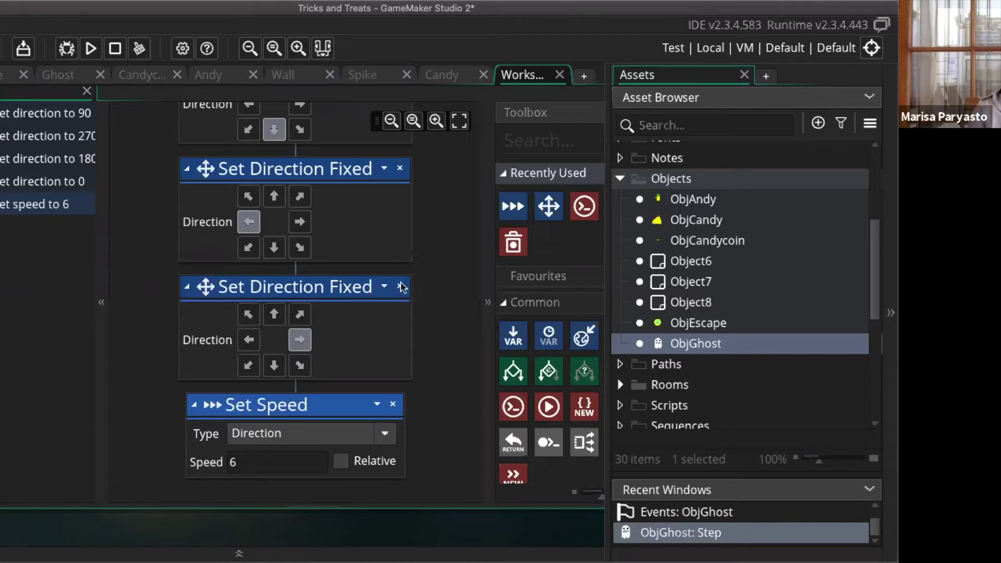
Create a new object in the Objects folder
right_click(708, 179)
mouse_move(693, 186)
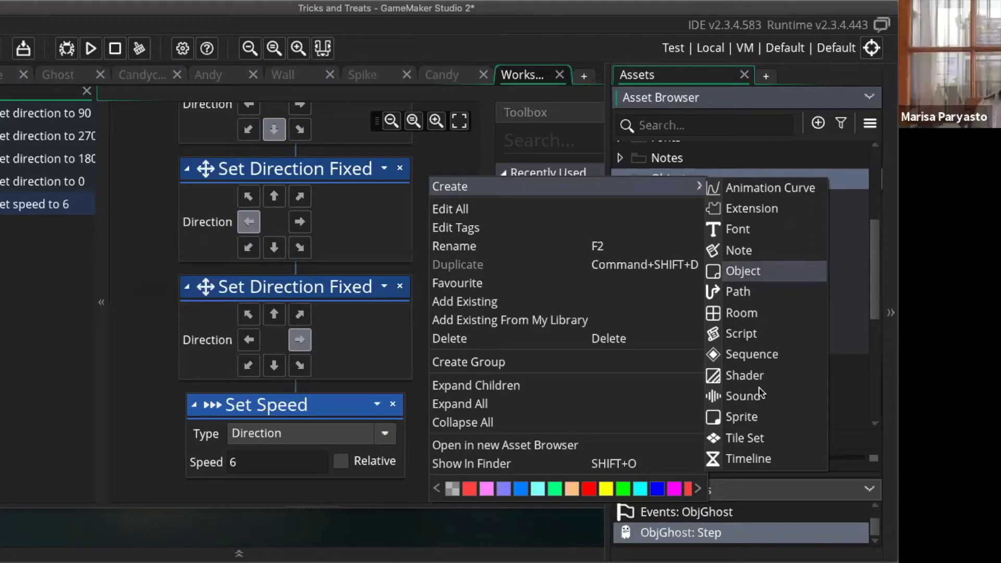
key("Return")
Create a new sprite in the Sprites folder
scroll(760, 392, "down", 5)
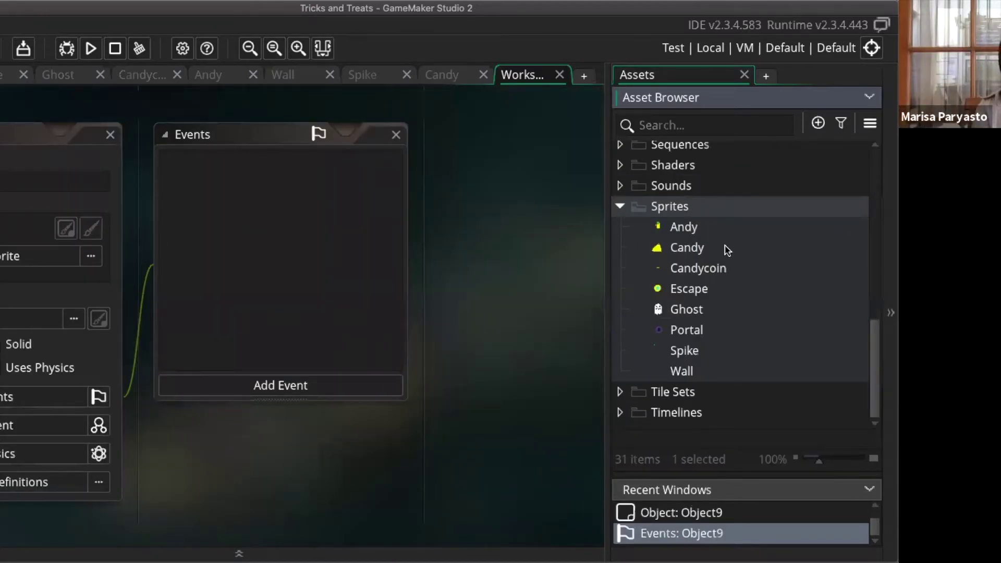
left_click(728, 204)
right_click(728, 205)
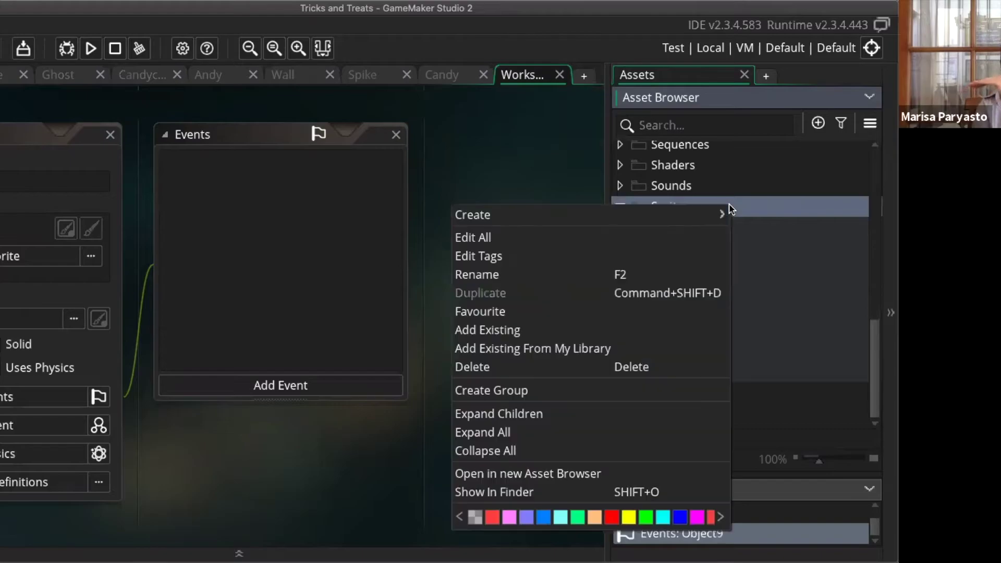
mouse_move(677, 219)
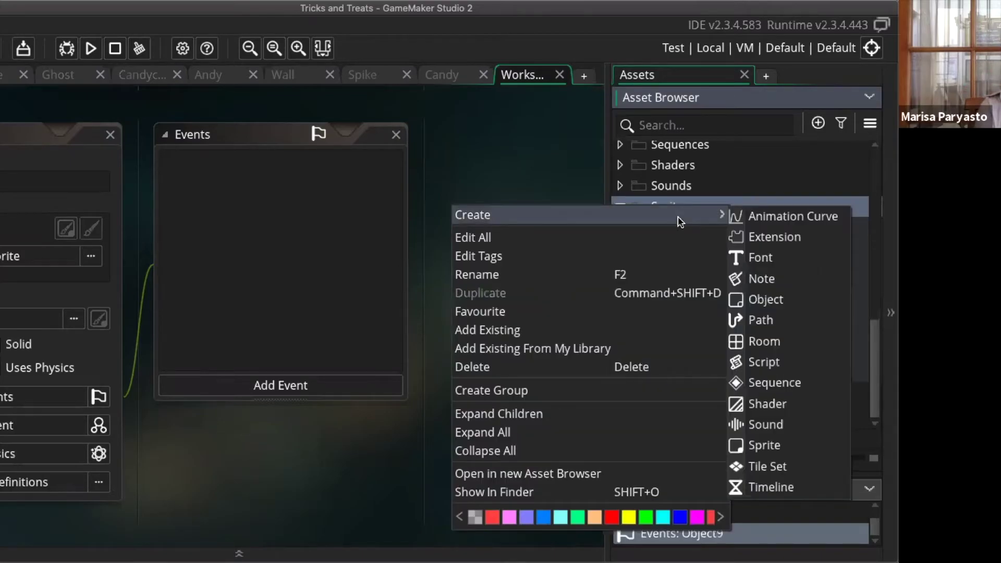
left_click(767, 446)
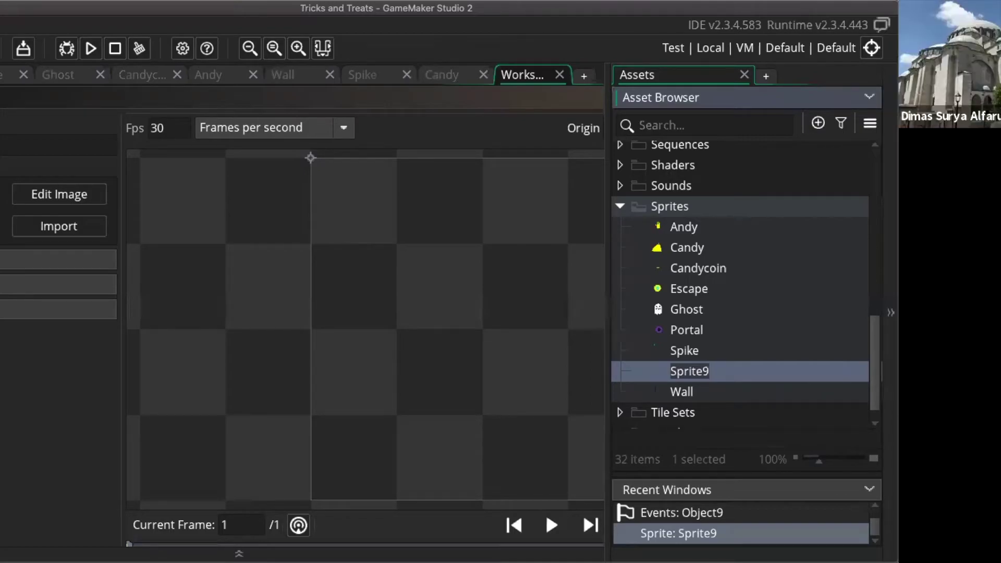
Try to rename Sprite9 as Wall and open its image for editing
key("Return")
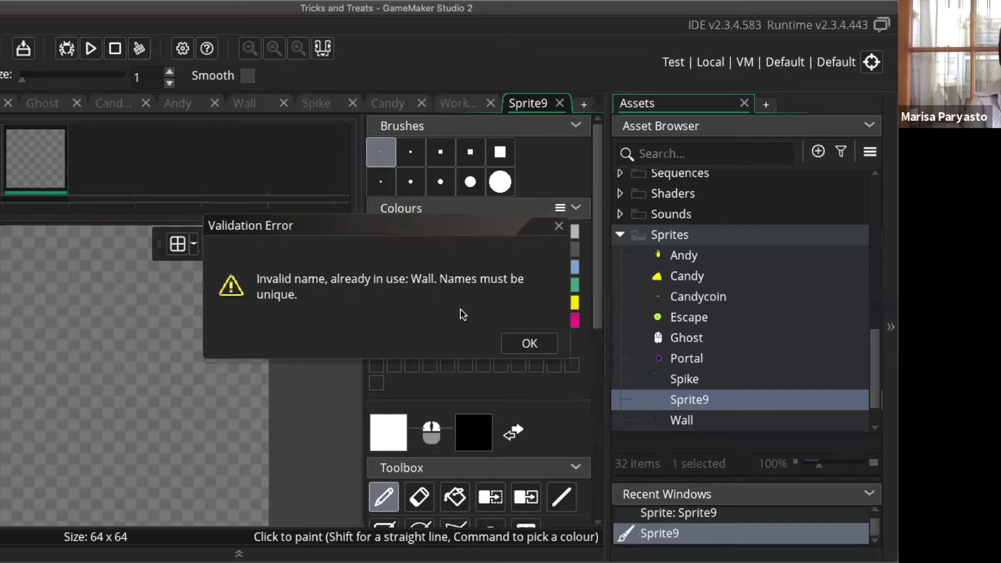
left_click(526, 342)
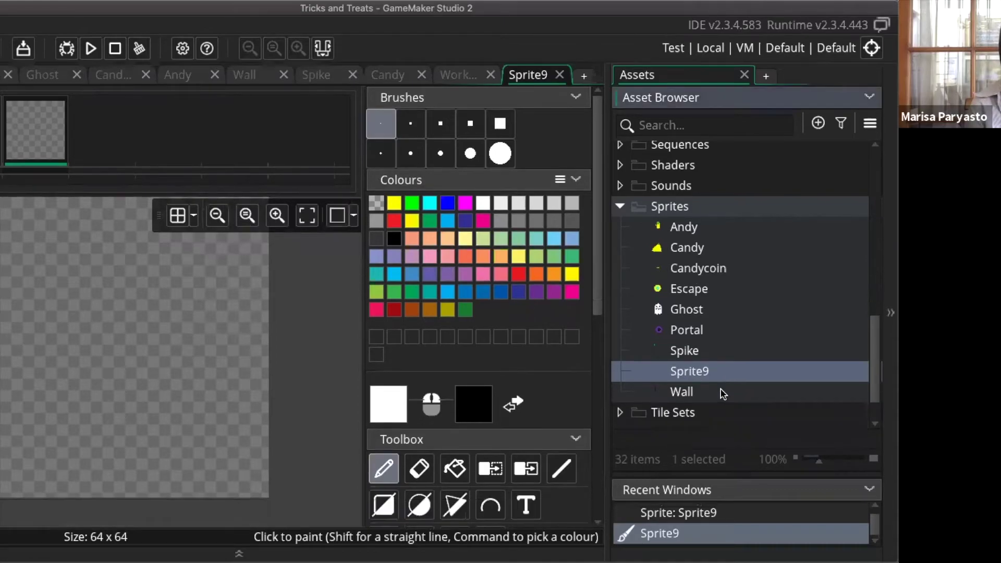
key("Down")
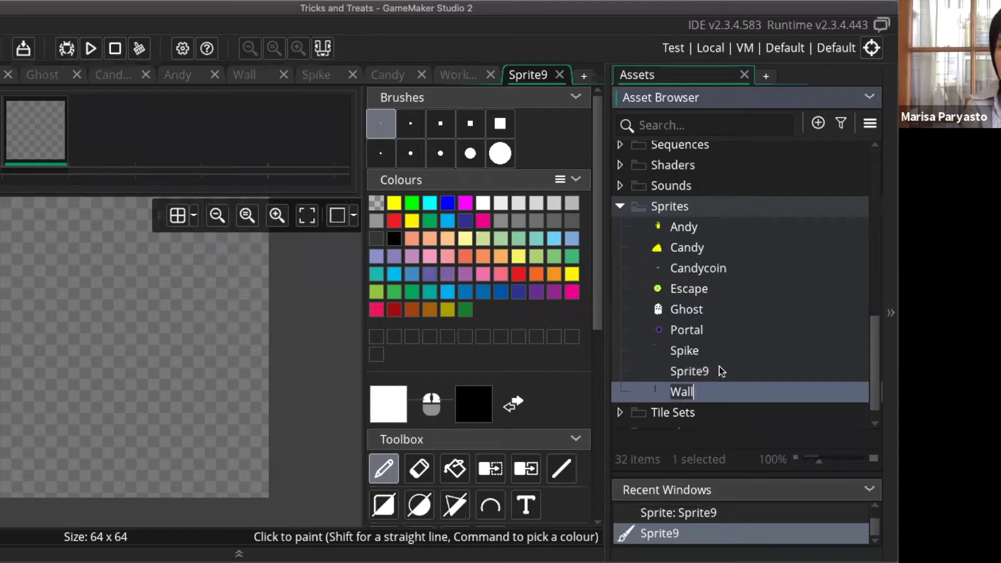
double_click(720, 371)
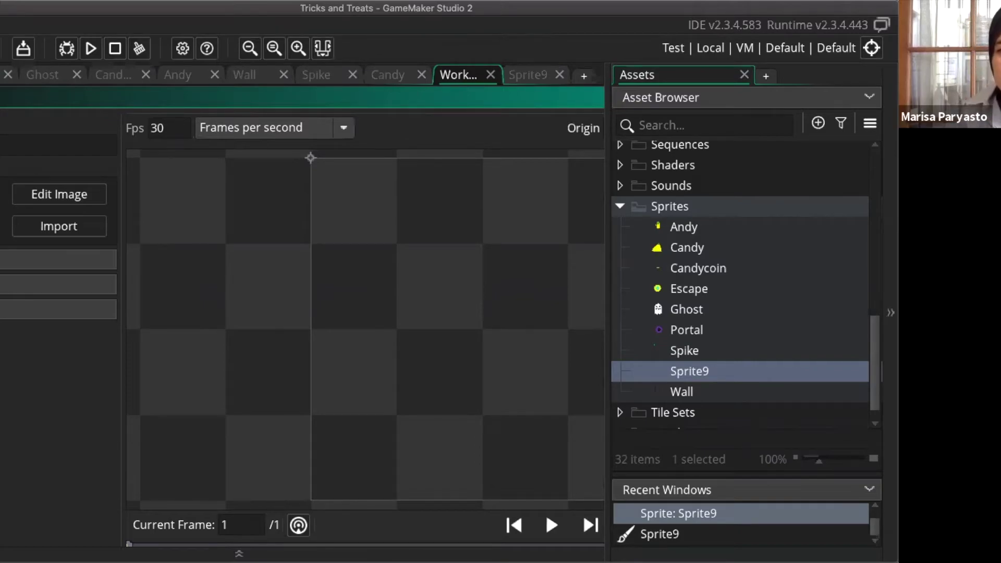
left_click(40, 200)
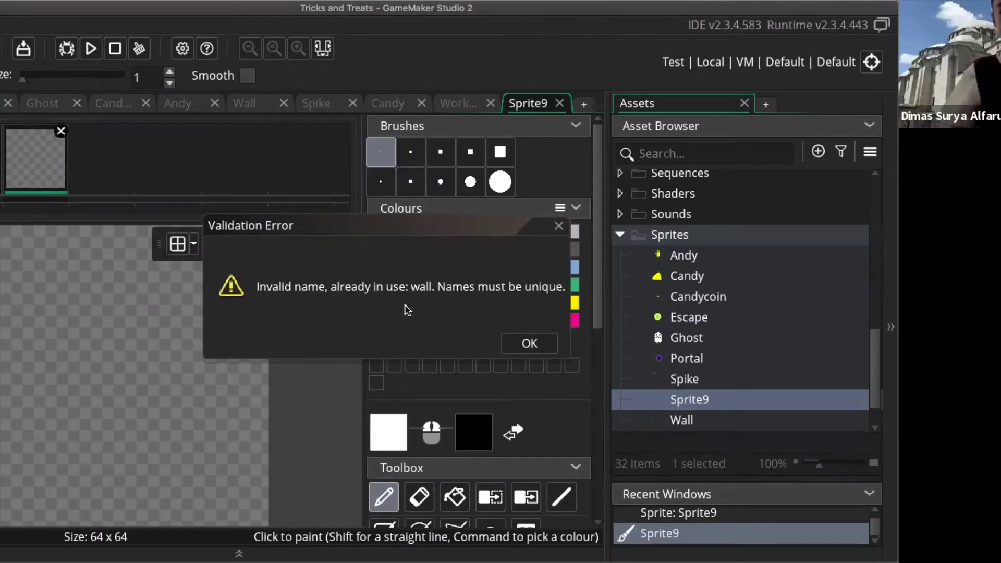
left_click(530, 343)
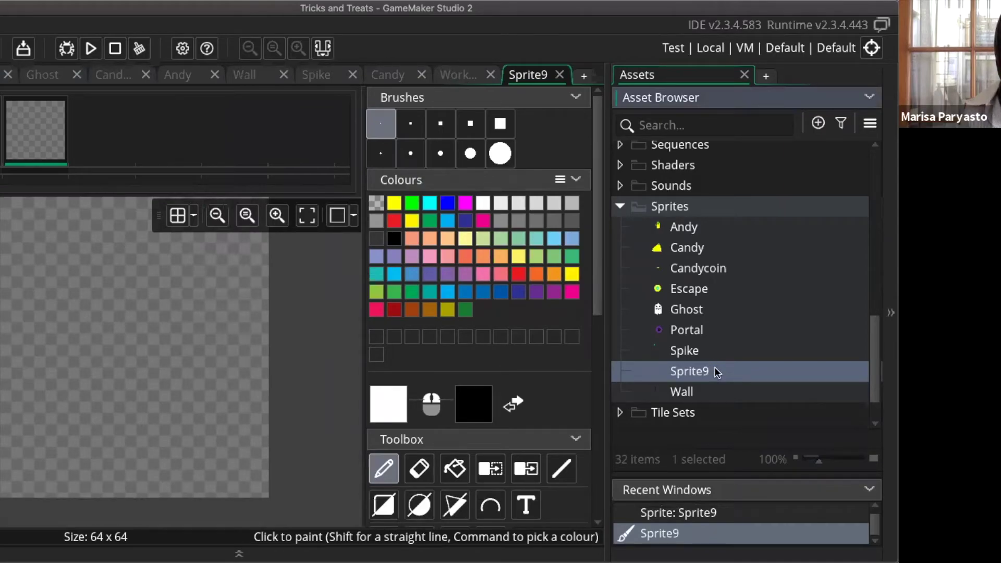
Rename Sprite9 as wall02 and open its image for editing
key("Down")
key("Return")
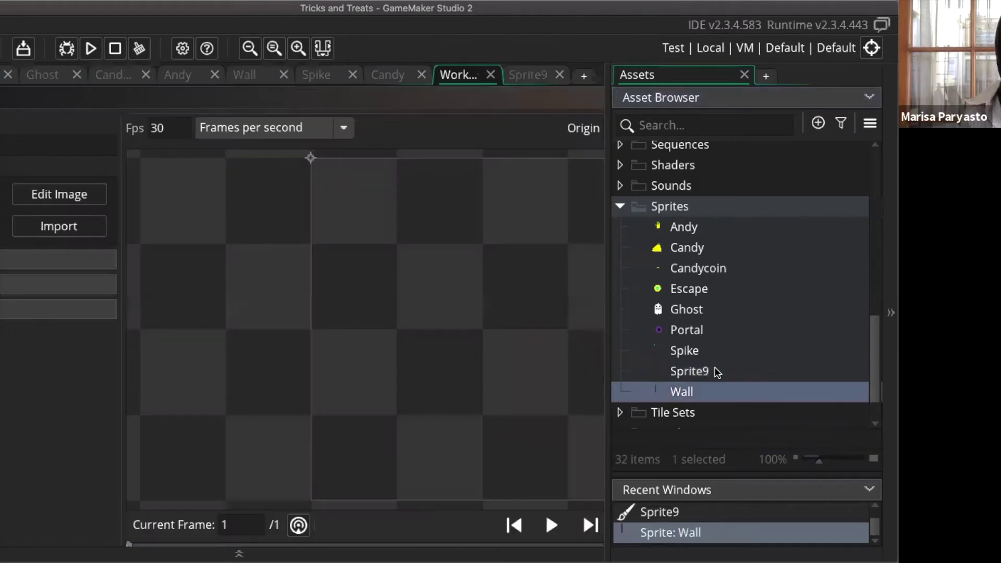
double_click(717, 372)
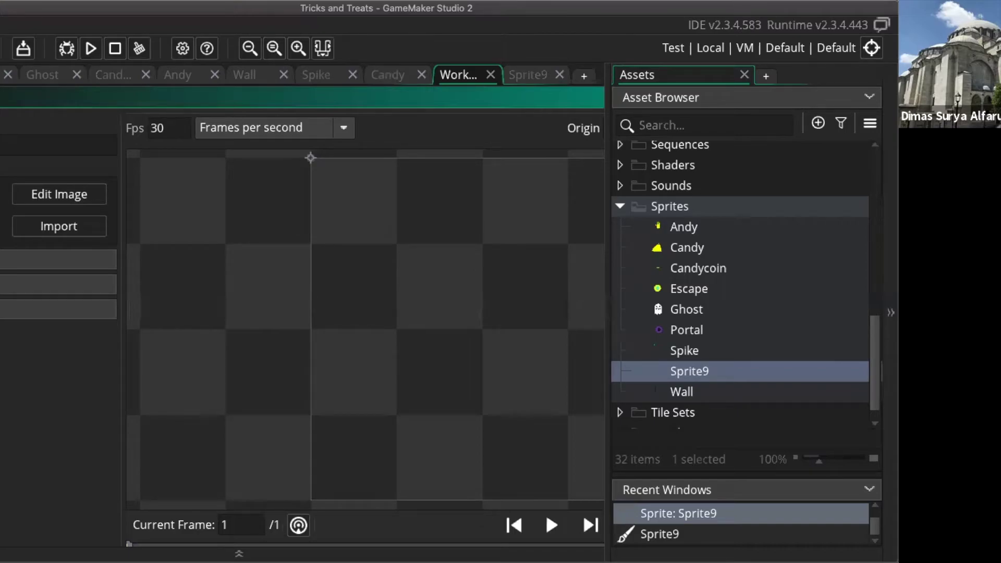
left_click(59, 194)
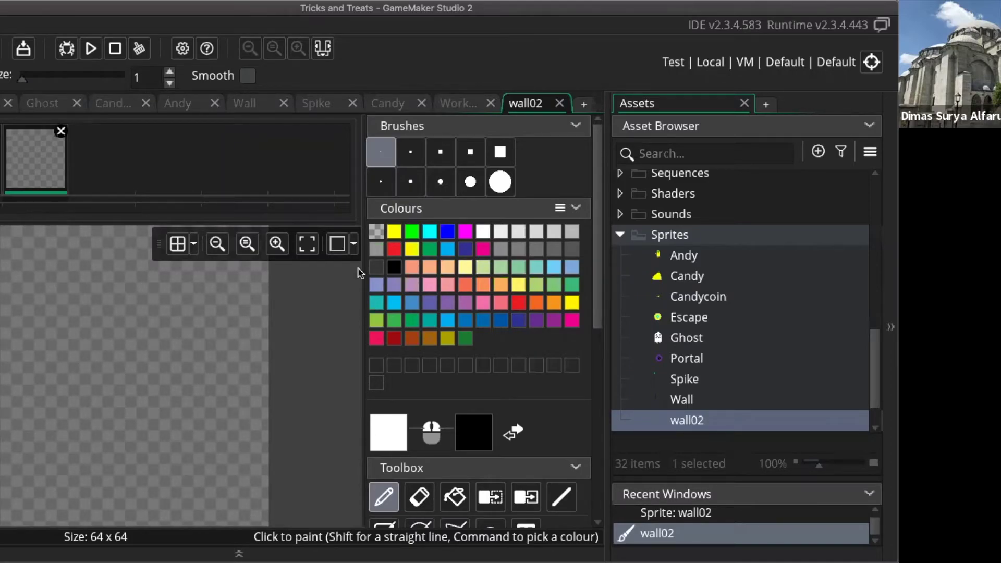
Draw a purple horizontal line across the upper part of the wall02 canvas with the pencil
left_click(539, 320)
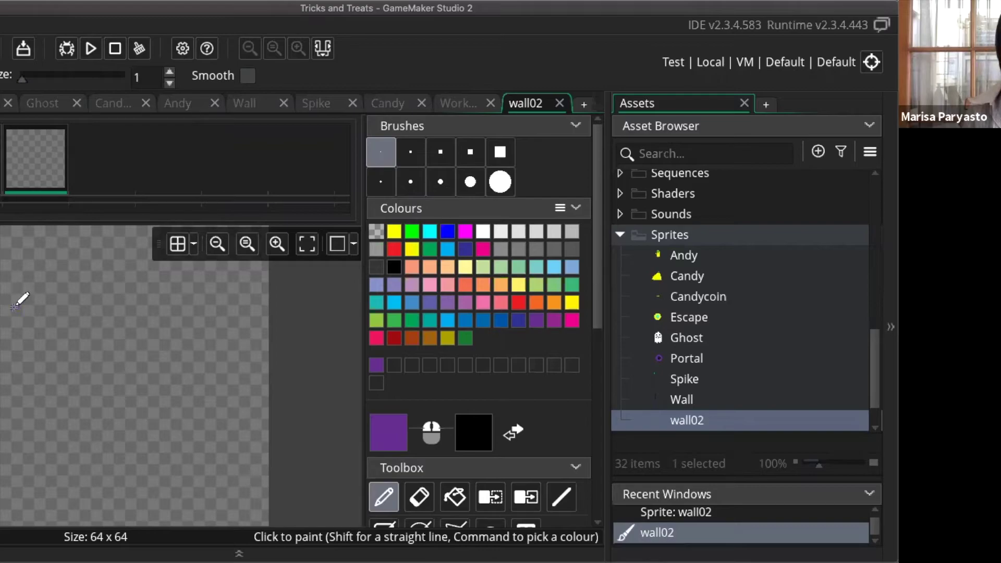
left_click_drag(11, 307, 44, 307)
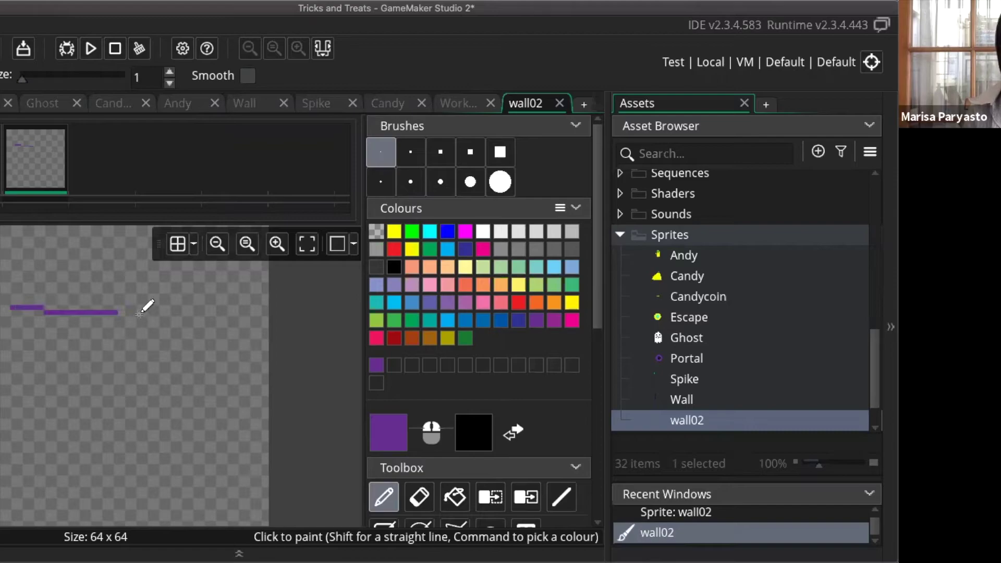
left_click(161, 312, "shift")
left_click(203, 312, "shift")
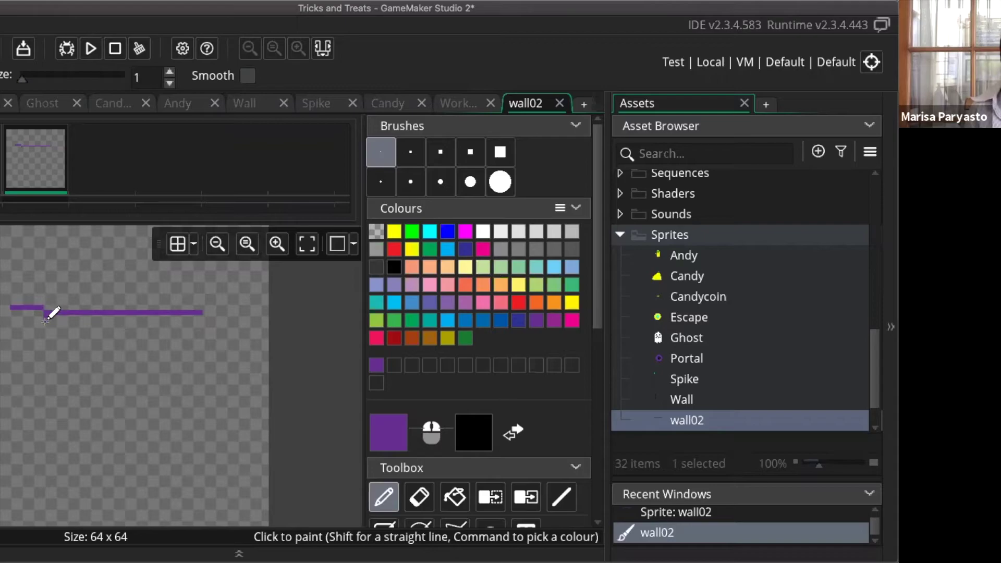
Complete the purple line into a thin horizontal rectangle outline and erase the stray pixels extending beyond its ends
left_click(44, 320)
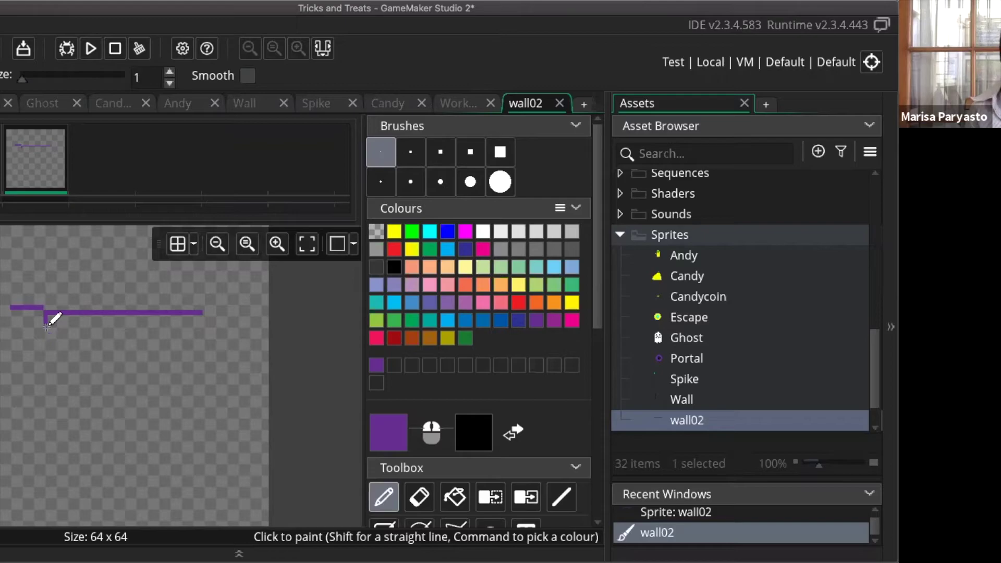
left_click(40, 364)
key("super+z")
left_click(45, 319)
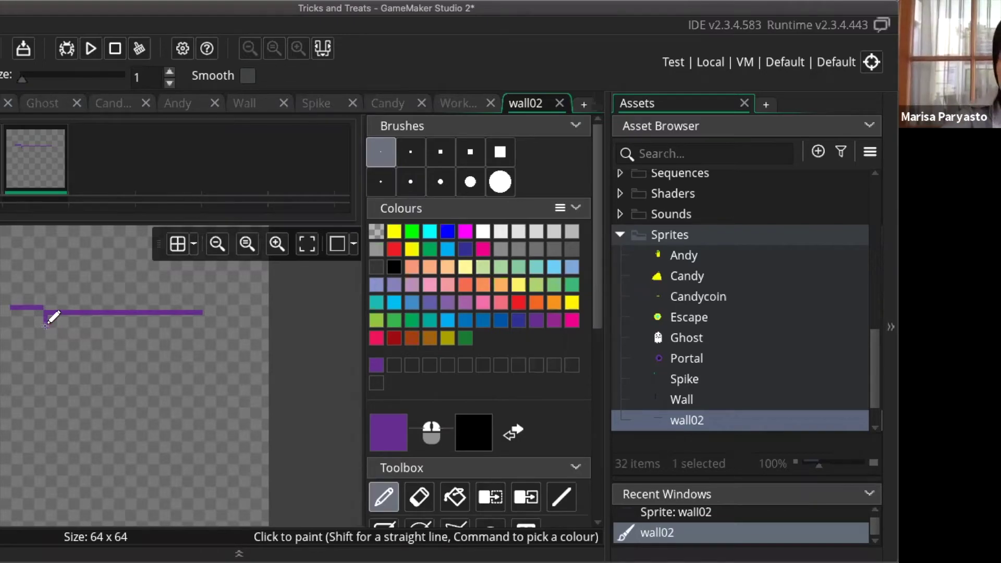
left_click_drag(45, 325, 115, 327)
left_click_drag(114, 327, 161, 328)
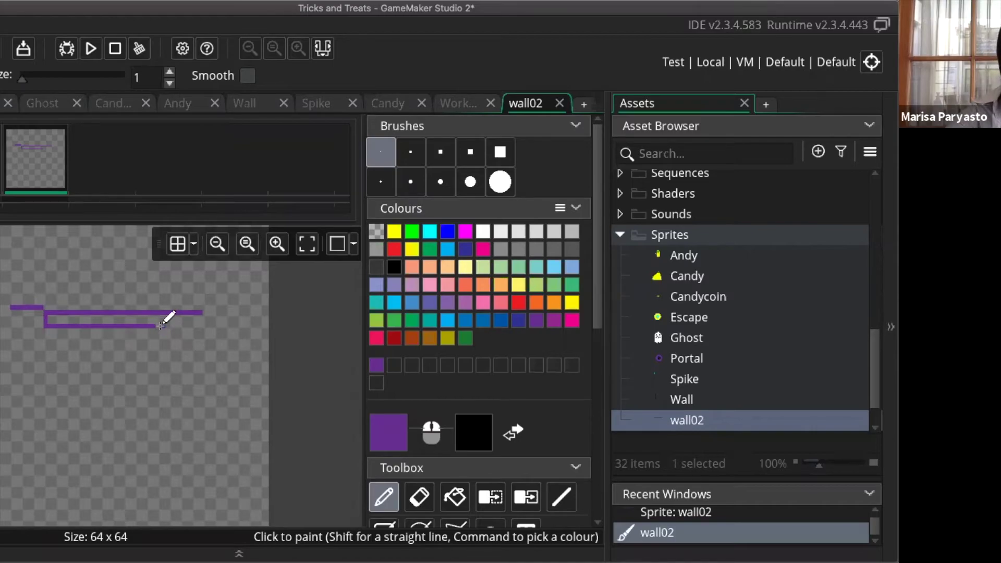
left_click_drag(158, 327, 202, 327)
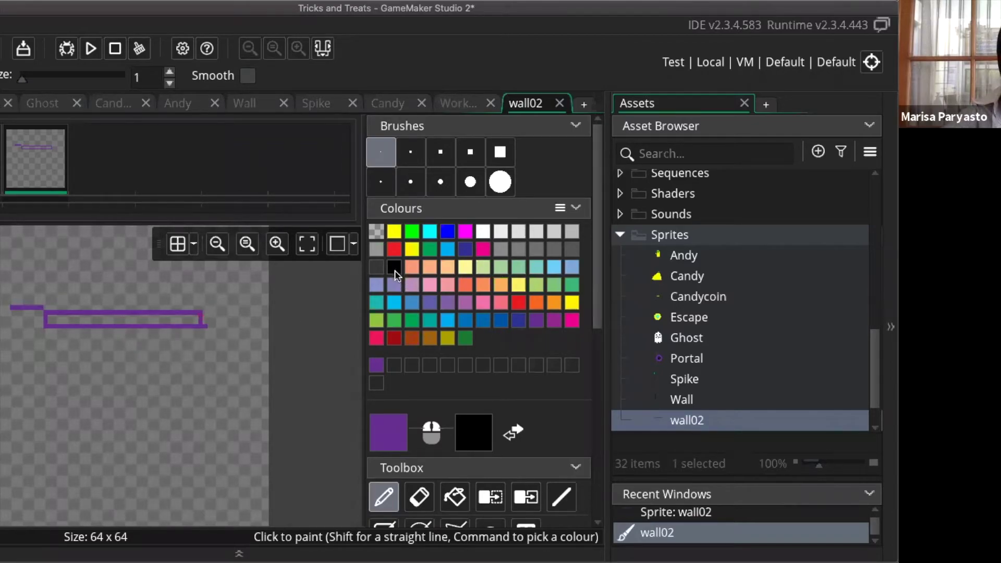
left_click(419, 499)
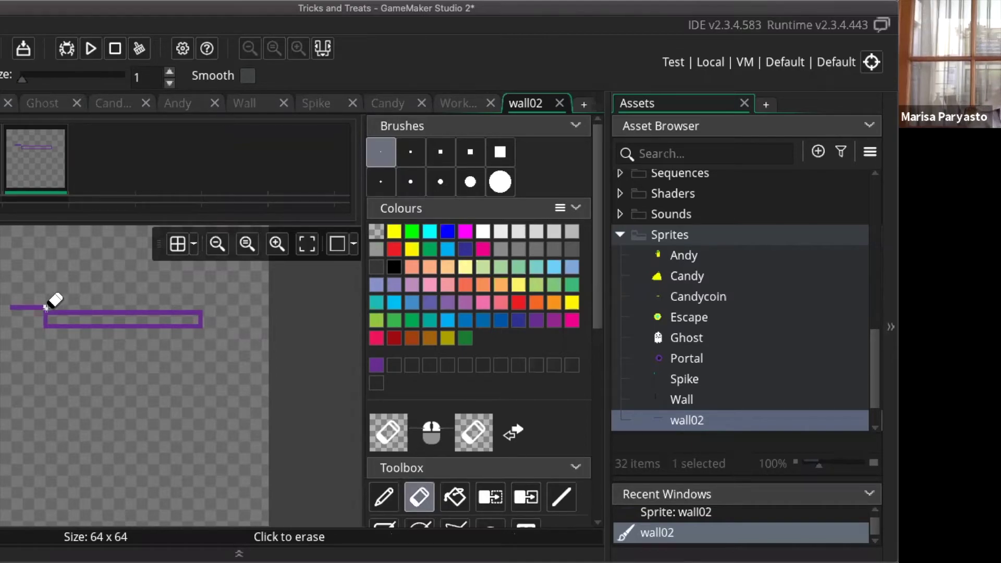
mouse_move(46, 307)
left_mouse_down()
mouse_move(4, 306)
mouse_move(26, 308)
left_mouse_up()
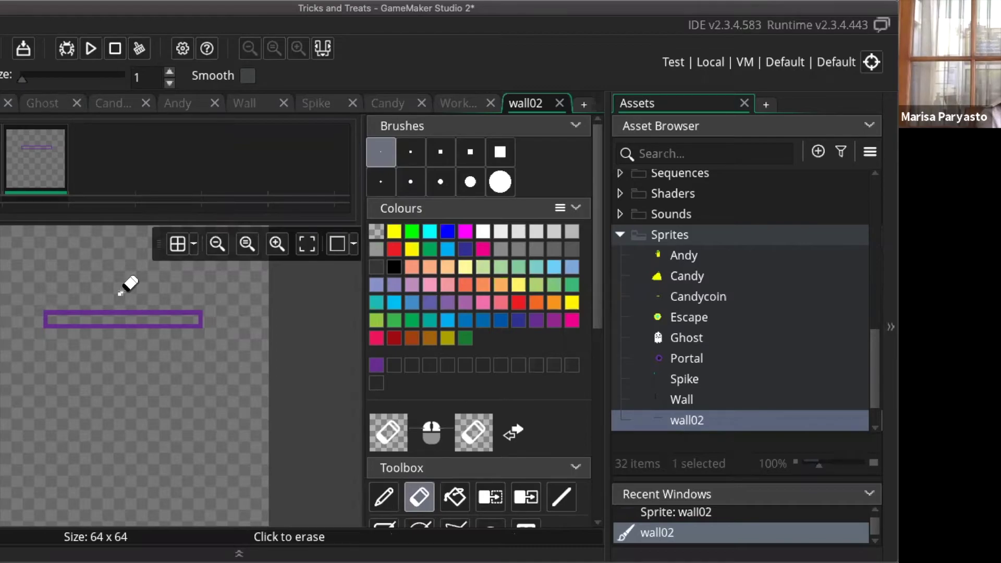
Fill the left part of the purple rectangle with a checkerboard of single black pencil pixels
left_click(379, 497)
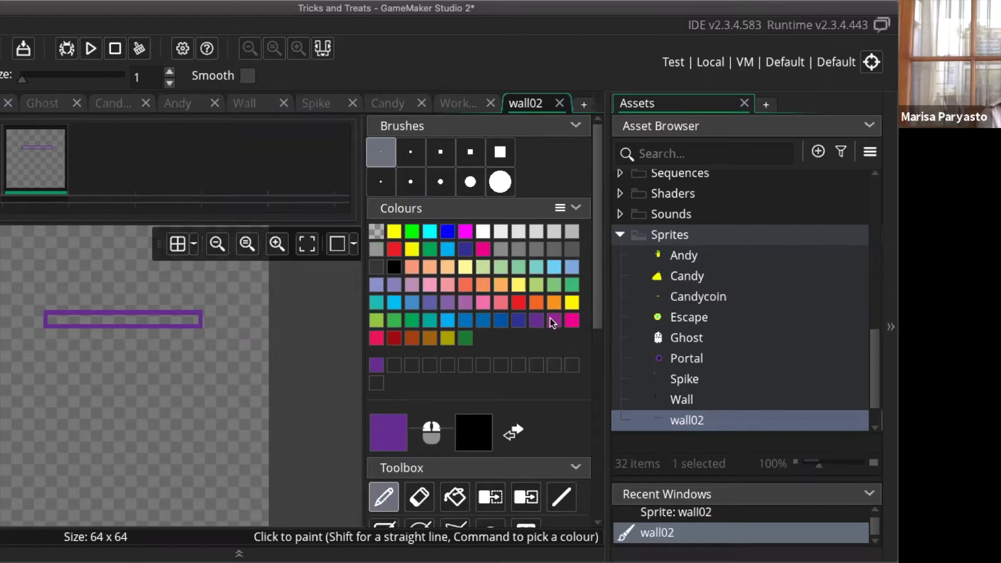
left_click(554, 320)
left_click(394, 268)
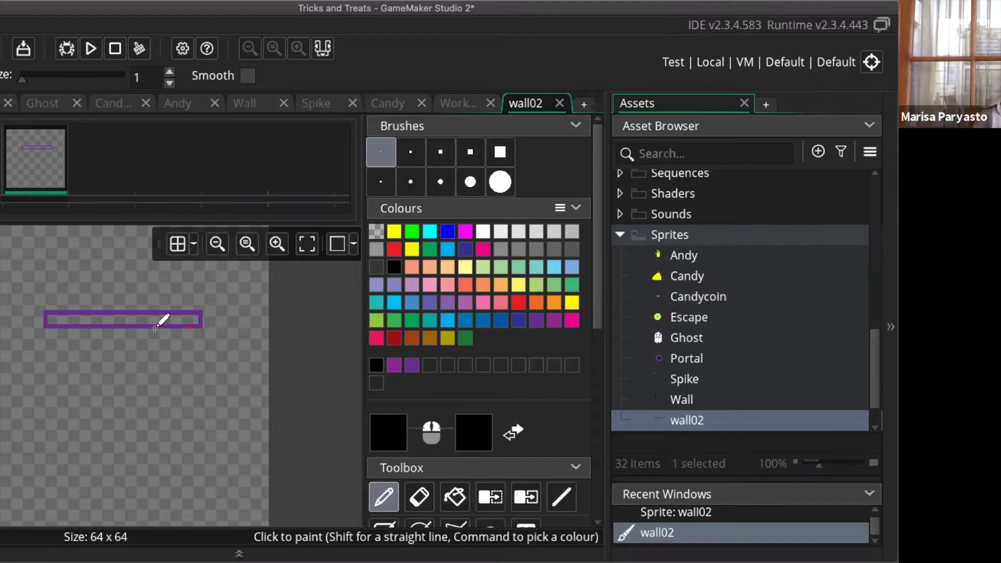
left_click(50, 321)
left_click(55, 317)
left_click(59, 321)
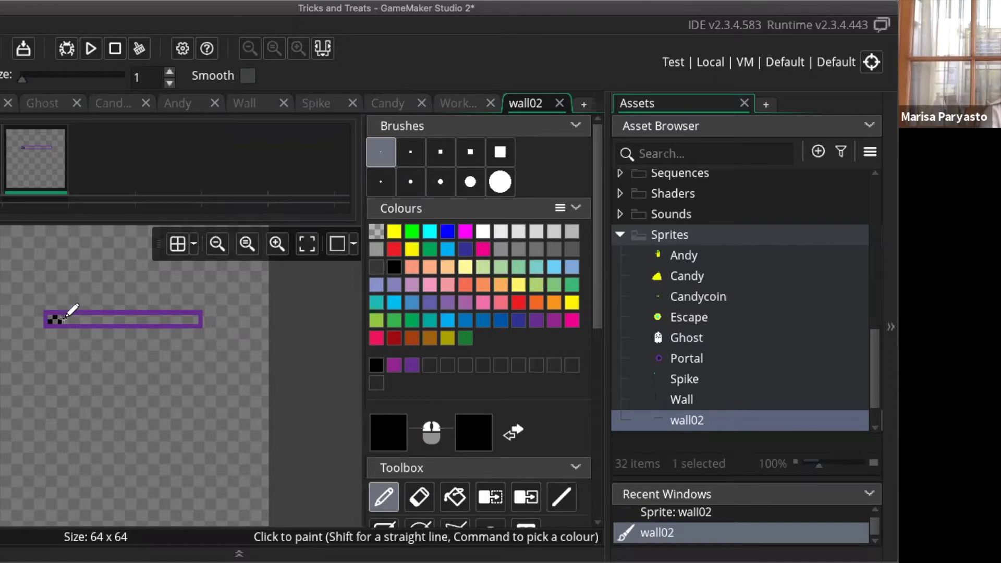
left_click(63, 317)
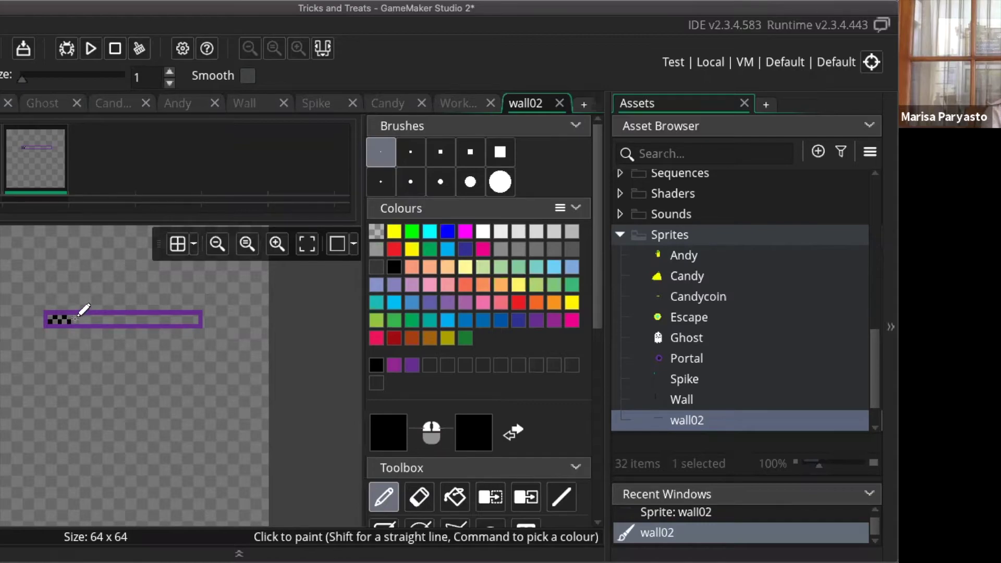
left_click(73, 317)
left_click(77, 315)
left_click(77, 322)
left_click(91, 321)
left_click(87, 320)
left_click(87, 317)
left_click(88, 321)
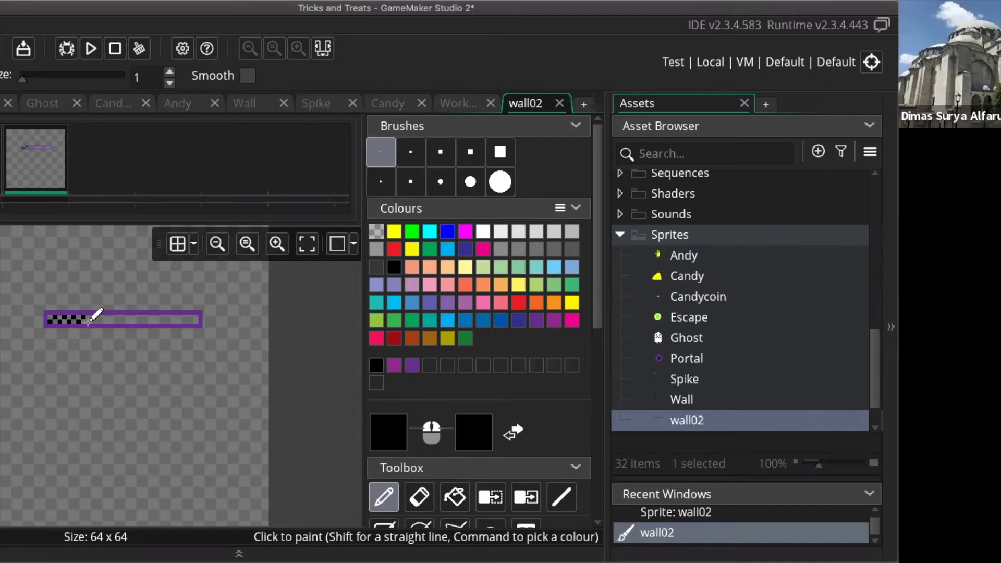
left_click(88, 321)
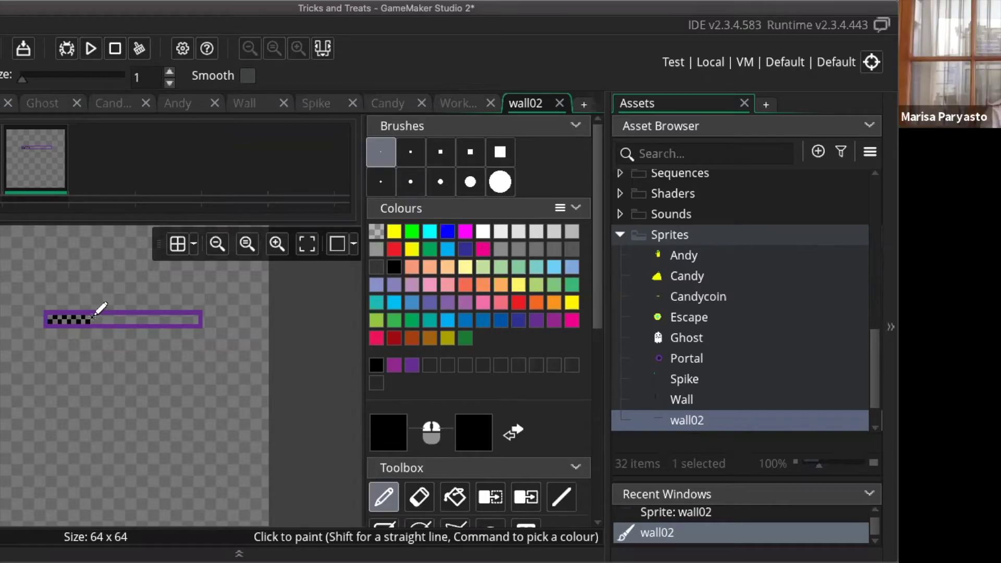
left_click(97, 321)
left_click(97, 322)
left_click(103, 318)
left_click(108, 320)
left_click(110, 320)
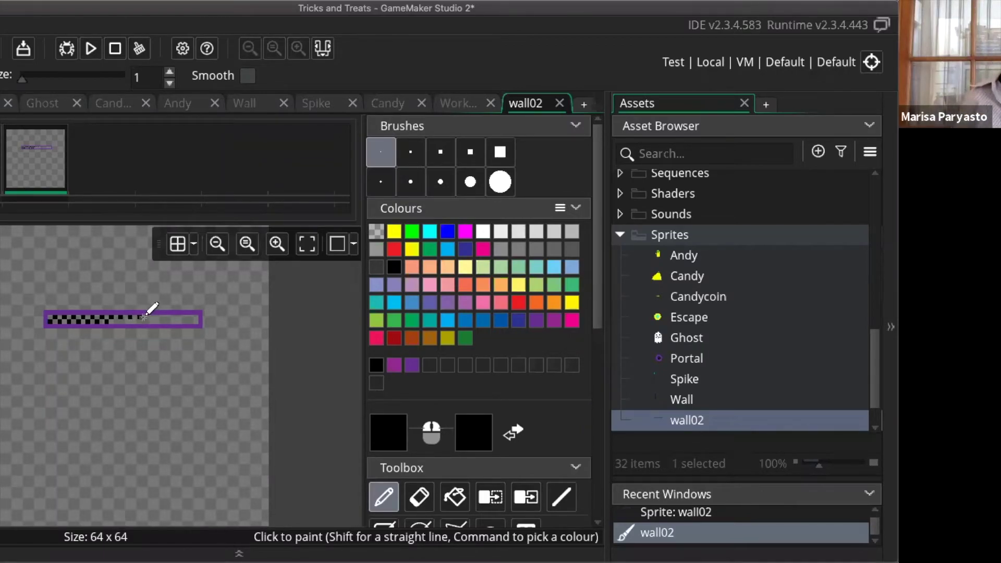
Extend the upper row of alternating black pixels to the right end of the purple rectangle
left_click_drag(139, 316, 147, 317)
key("super+z")
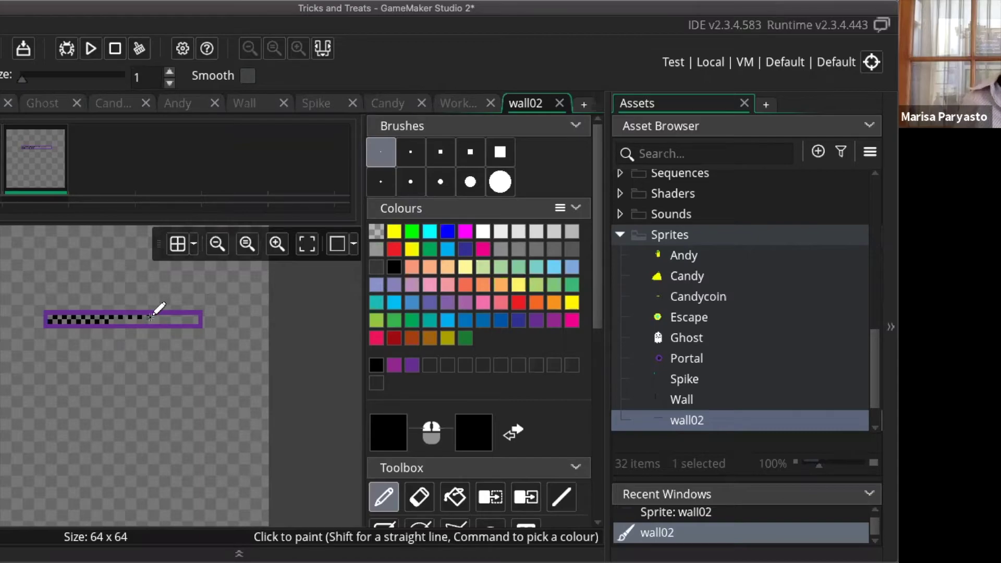
left_click(155, 317)
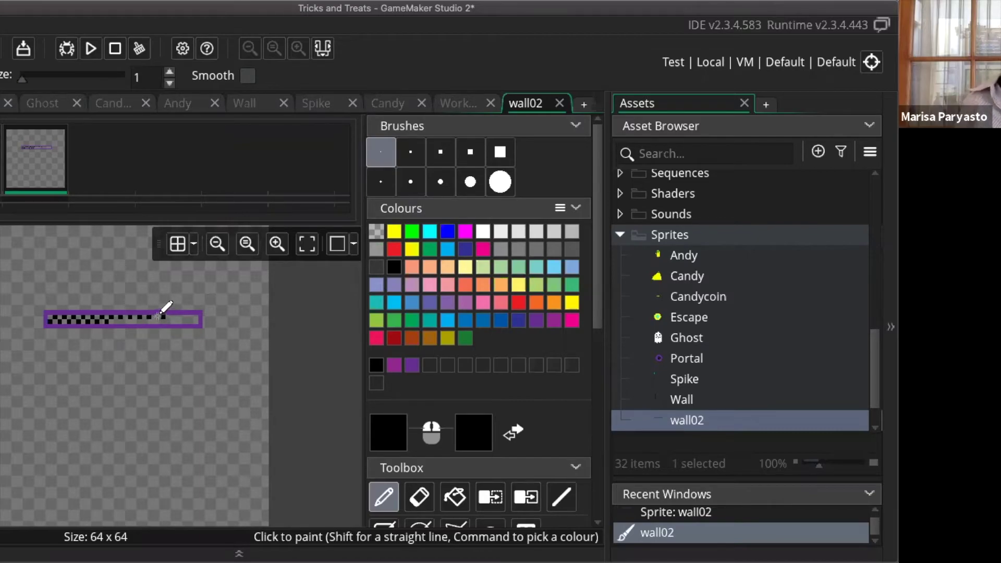
left_click(156, 316)
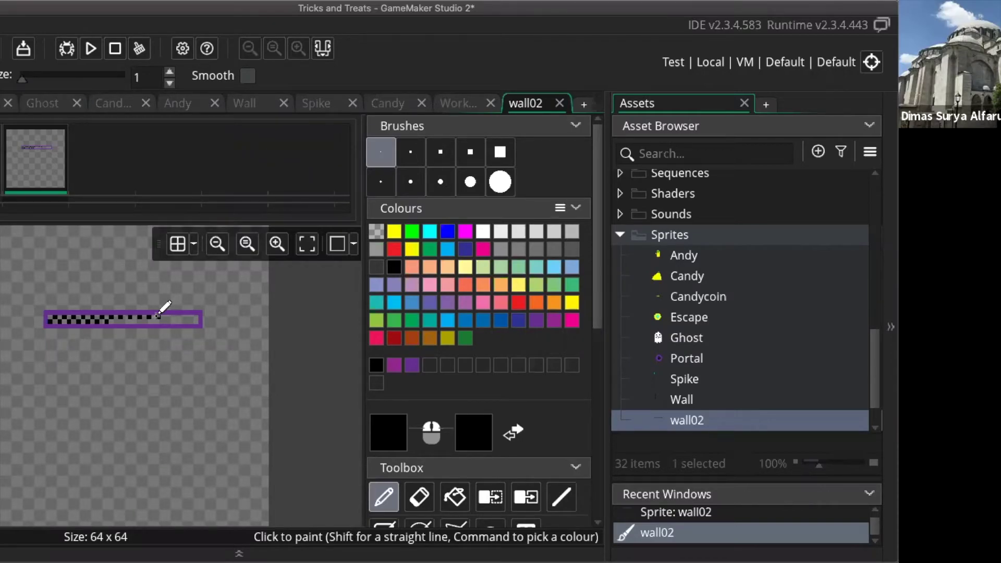
left_click(165, 316)
left_click(171, 317)
left_click(177, 317)
left_click(191, 324)
left_click_drag(192, 318, 197, 317)
Add alternating black pixels along the remaining lower row to complete the checkerboard inside the purple rectangle
left_click(393, 365)
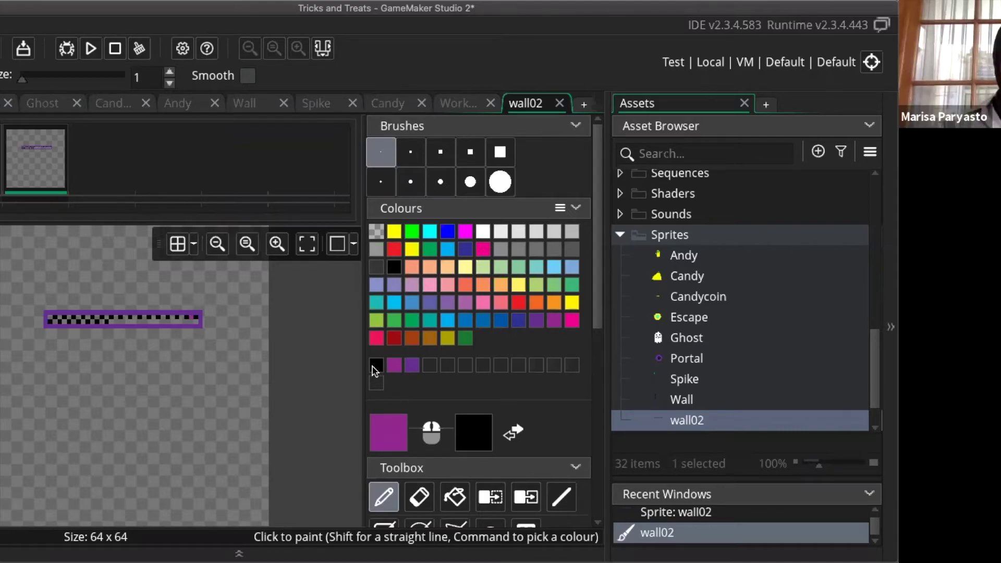
left_click(192, 321, "super")
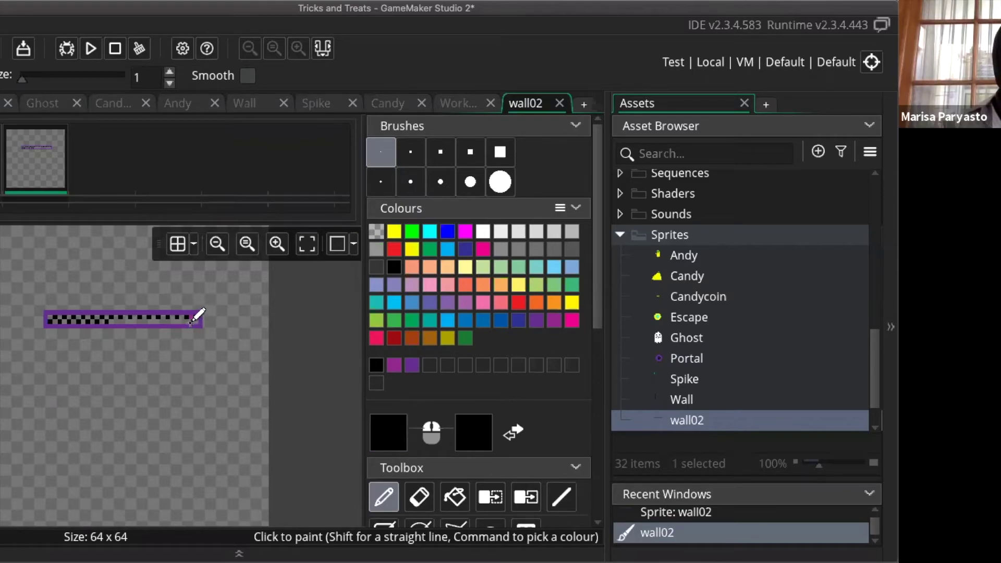
left_click(195, 321)
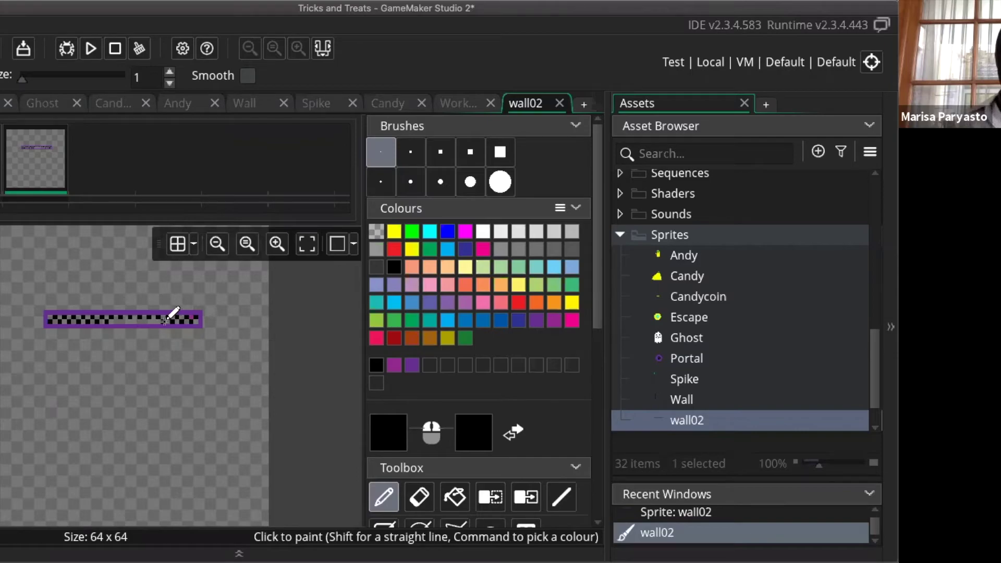
left_click(135, 330)
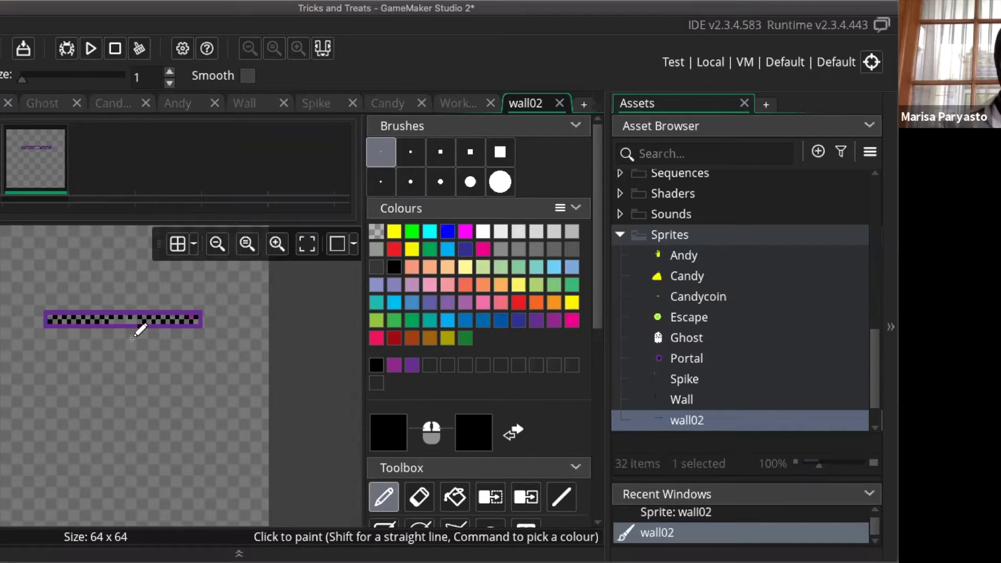
key("super+z")
left_click(116, 319)
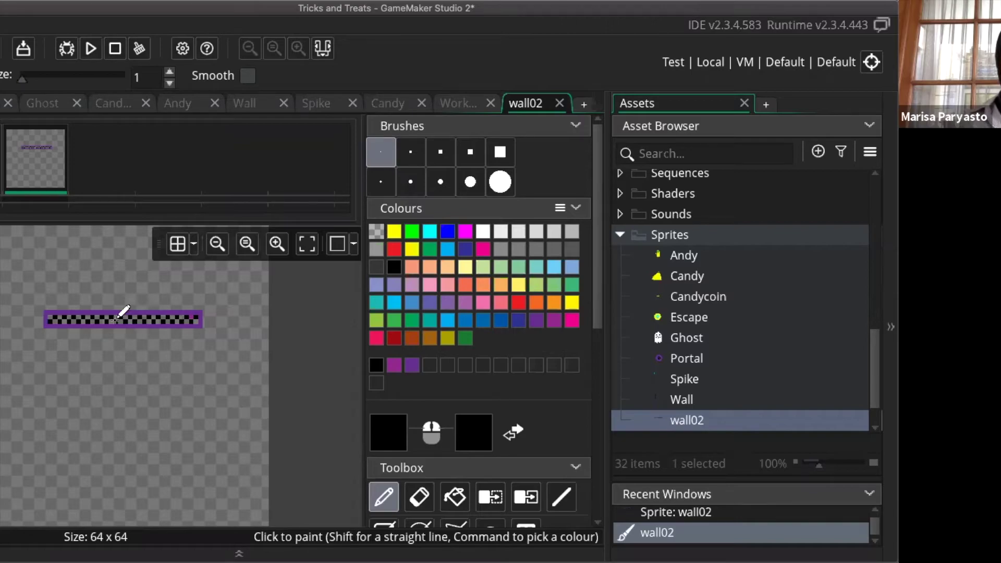
Touch up the pixels at the right end of the checkered strip with magenta-purple and black
left_click(163, 373)
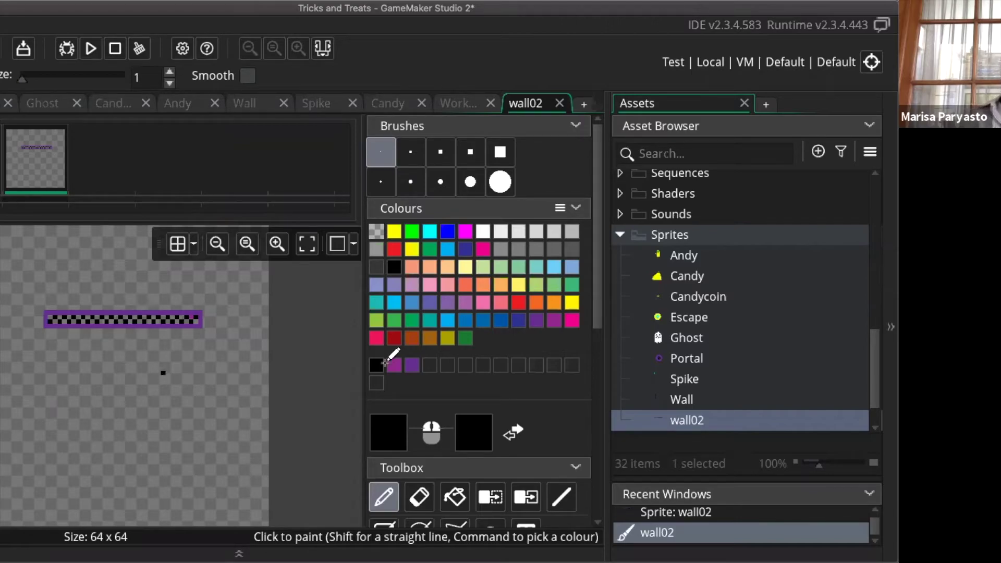
left_click(395, 366)
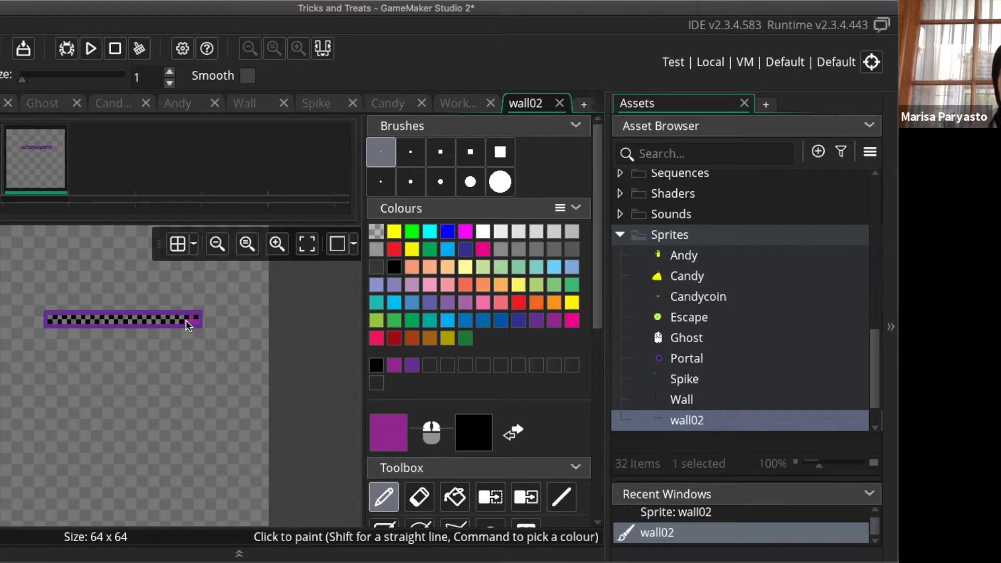
left_click(375, 364)
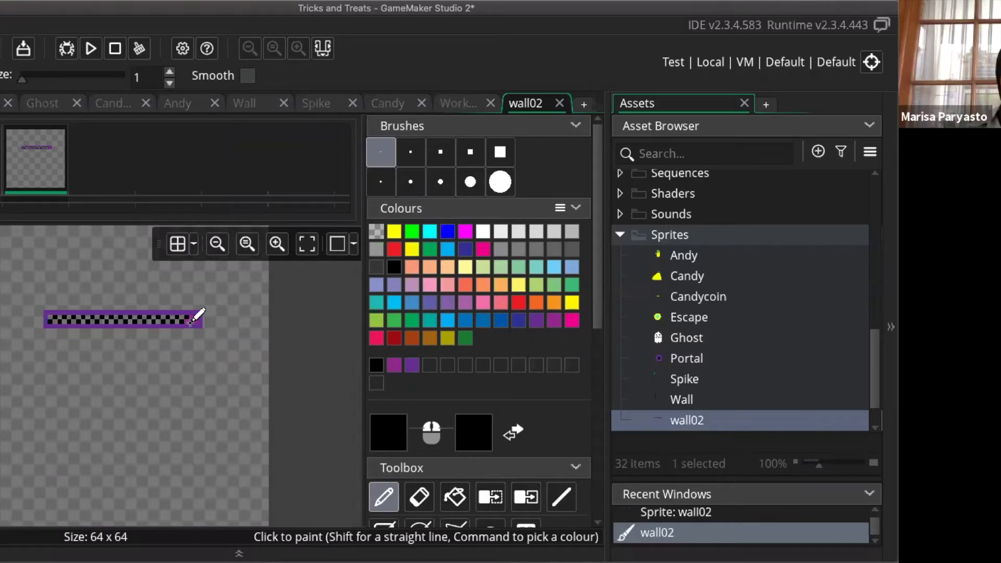
Try a series of palette swatches, from yellow through blue and white to light grey, as the drawing colour
left_click(395, 231)
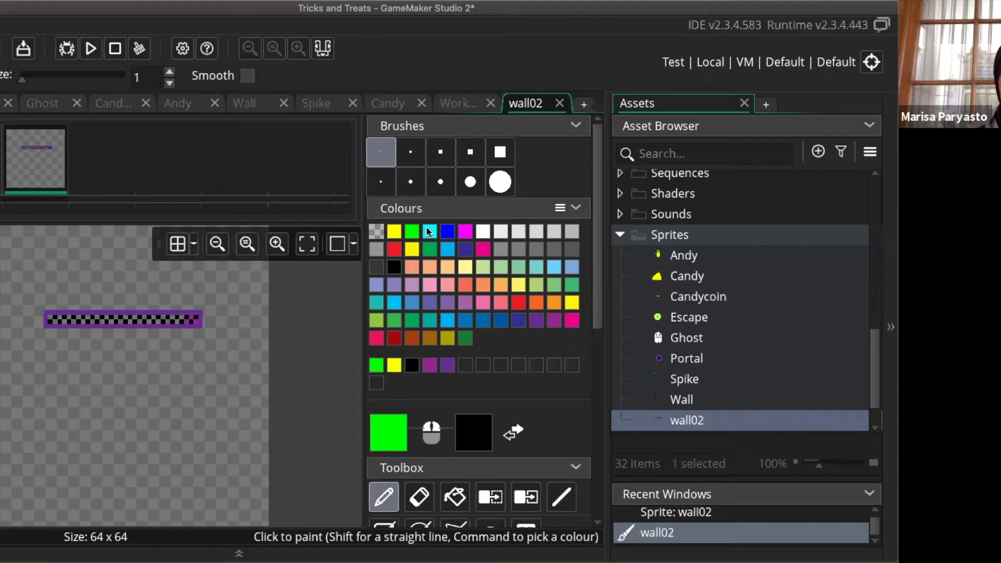
left_click(427, 230)
left_click(448, 231)
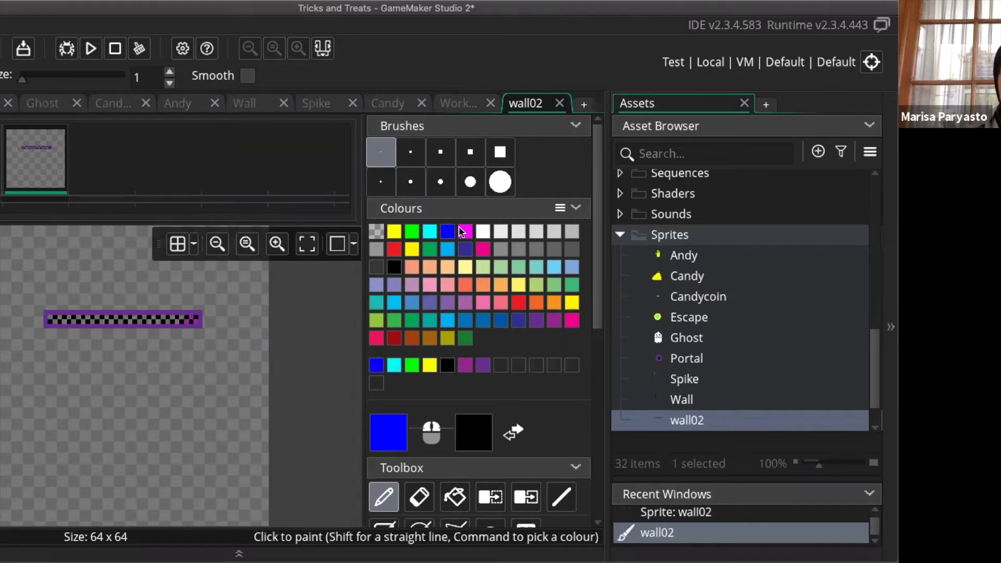
left_click(482, 229)
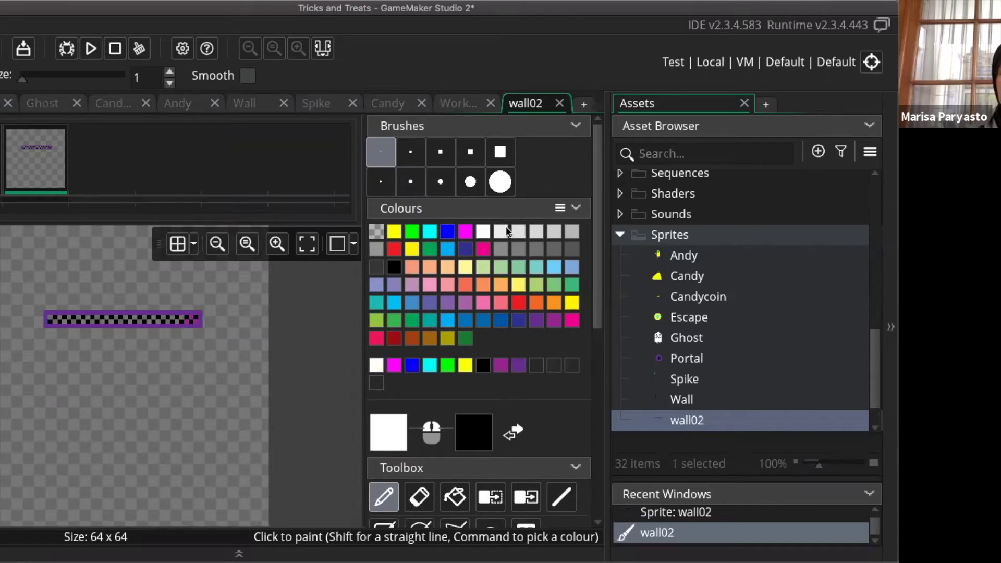
left_click(518, 231)
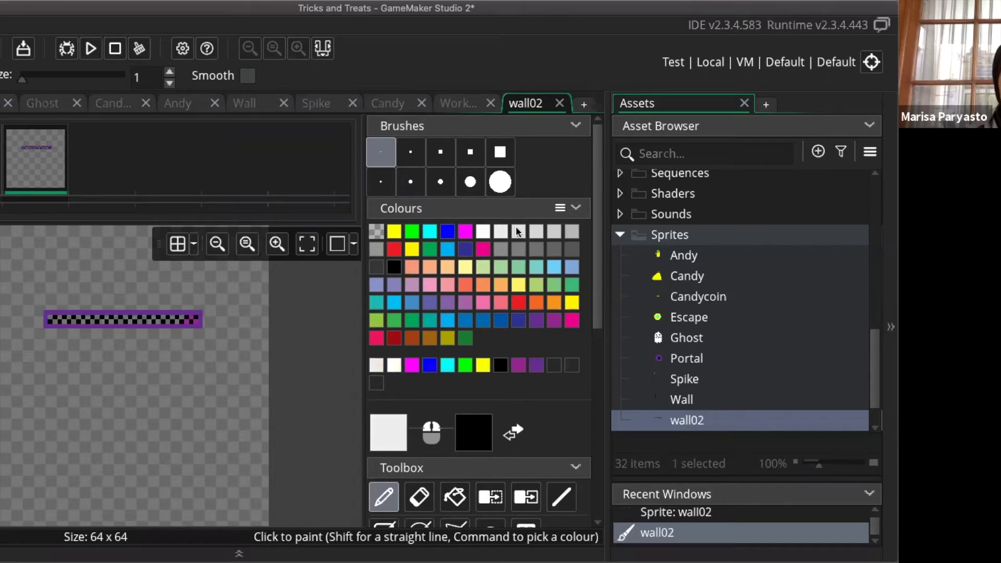
left_click(535, 231)
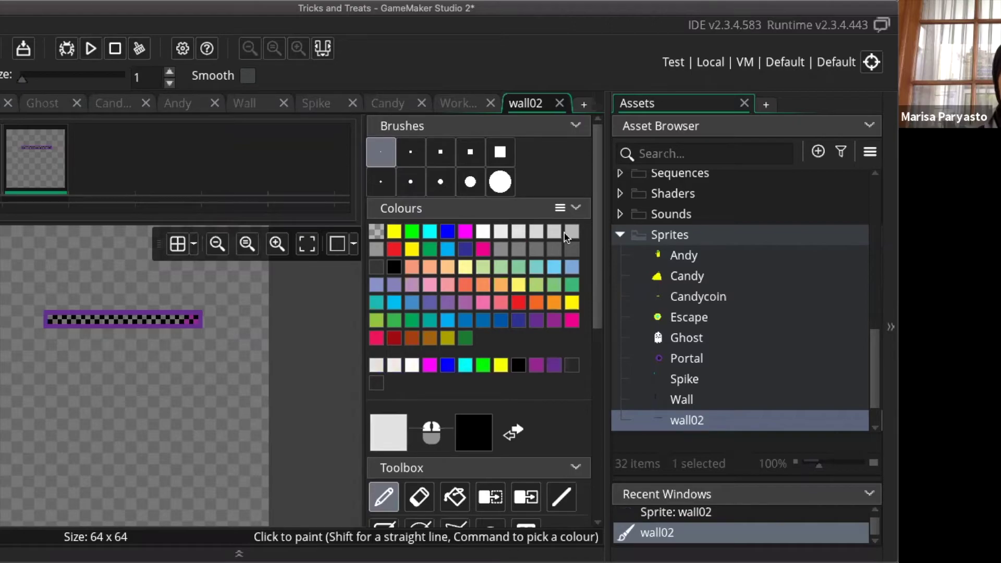
left_click(553, 232)
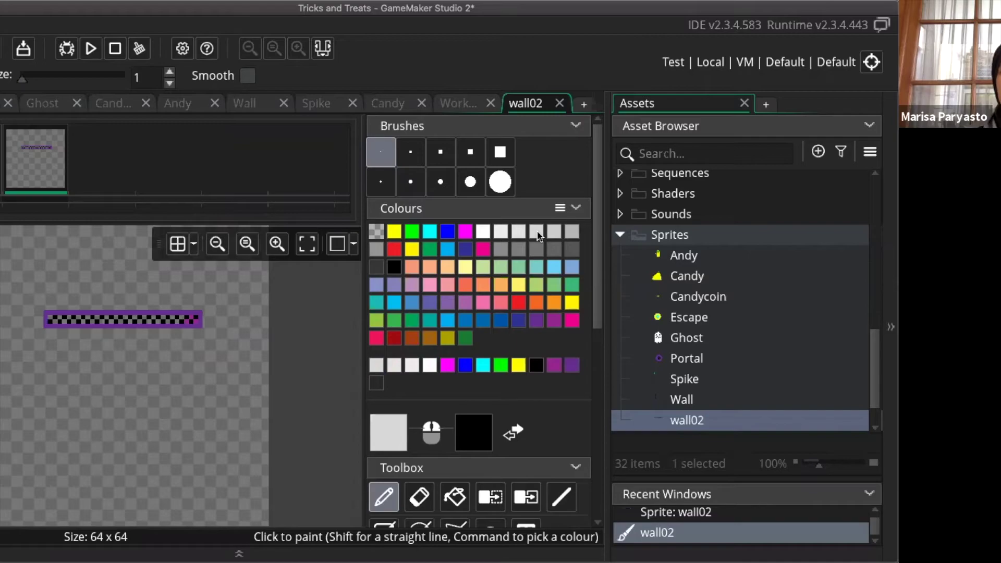
Recolour the light grey palette swatch to turquoise, hex 00CCC8, by lowering its red component to 0
double_click(537, 233)
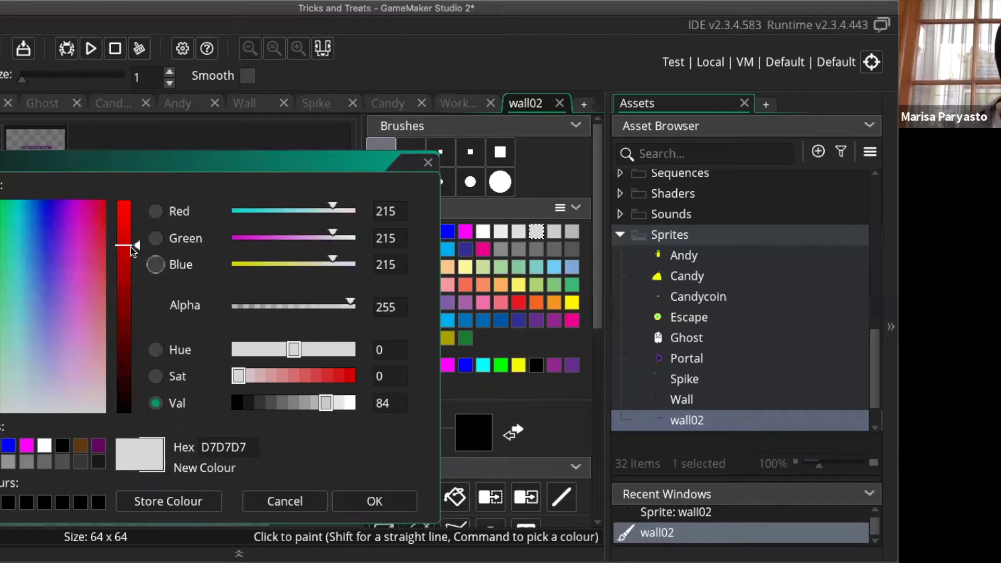
left_click(155, 264)
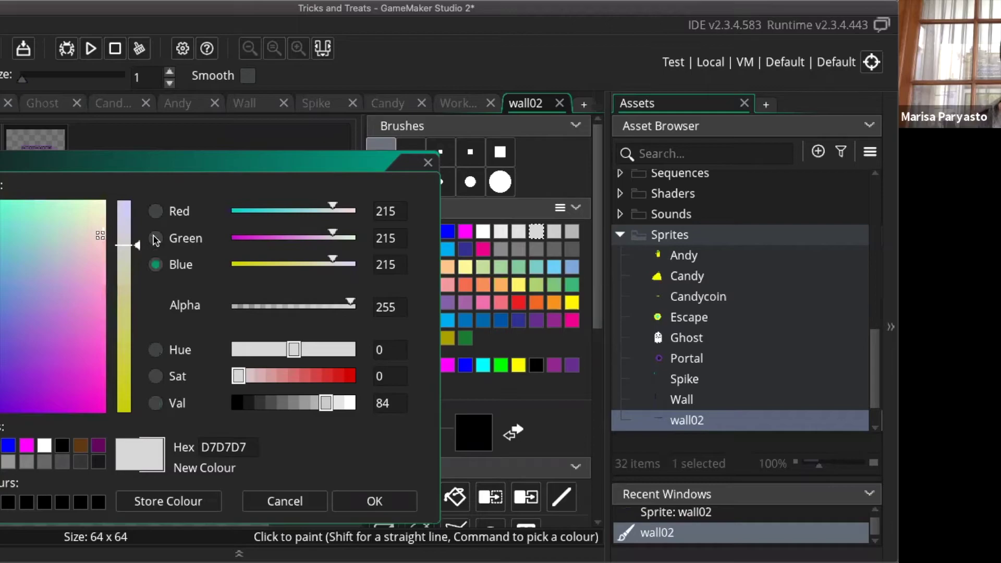
left_click(156, 240)
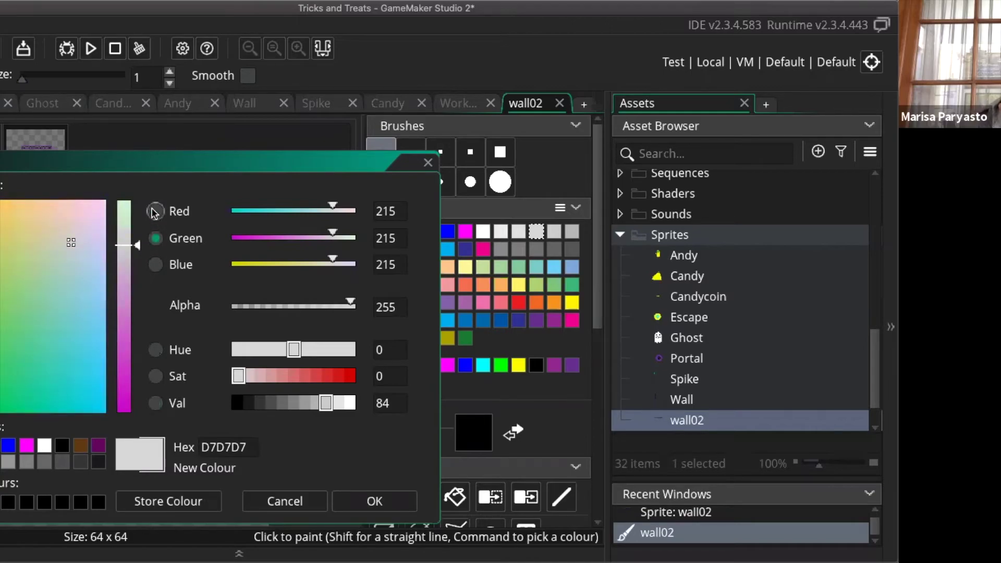
left_click(155, 212)
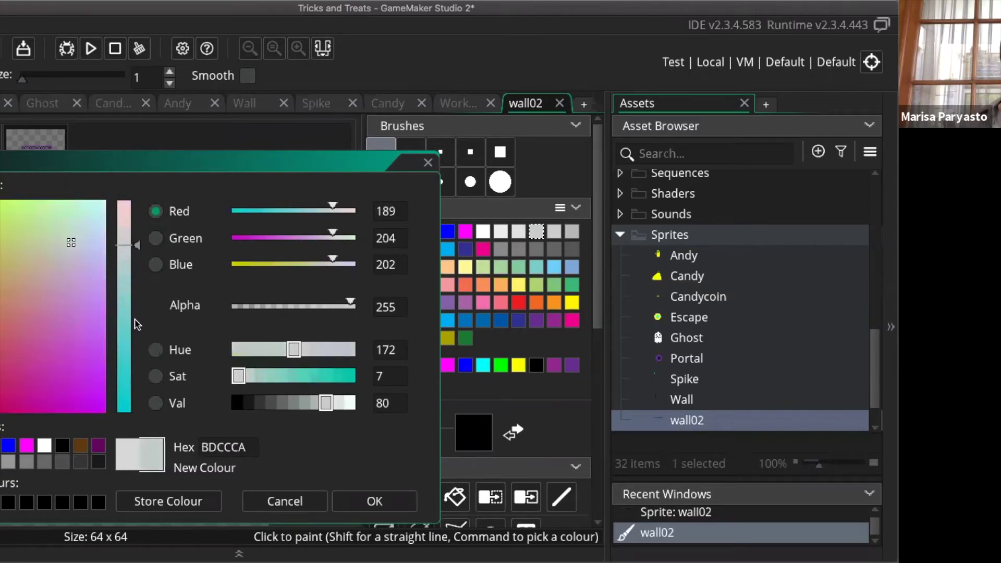
left_click_drag(135, 384, 137, 421)
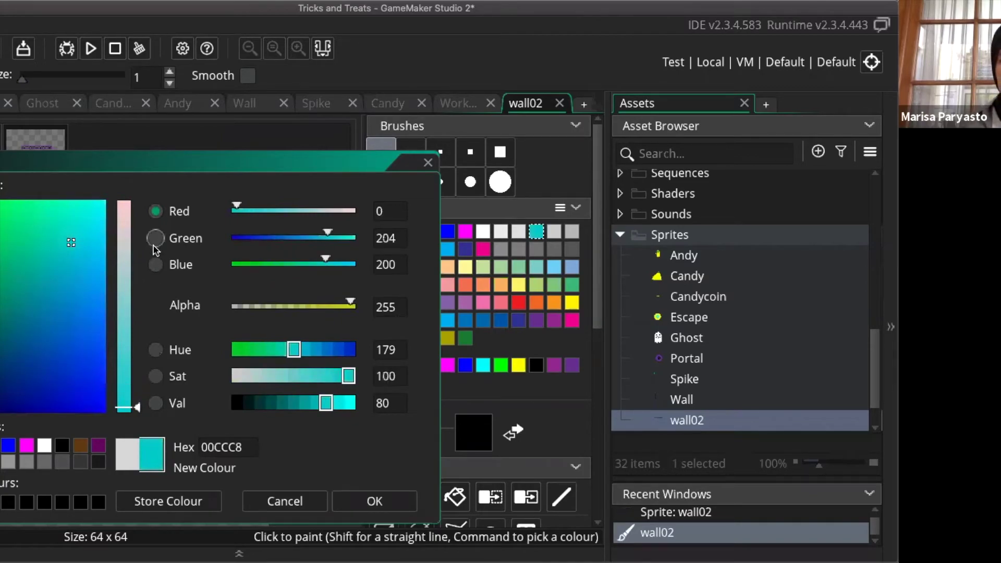
left_click(154, 376)
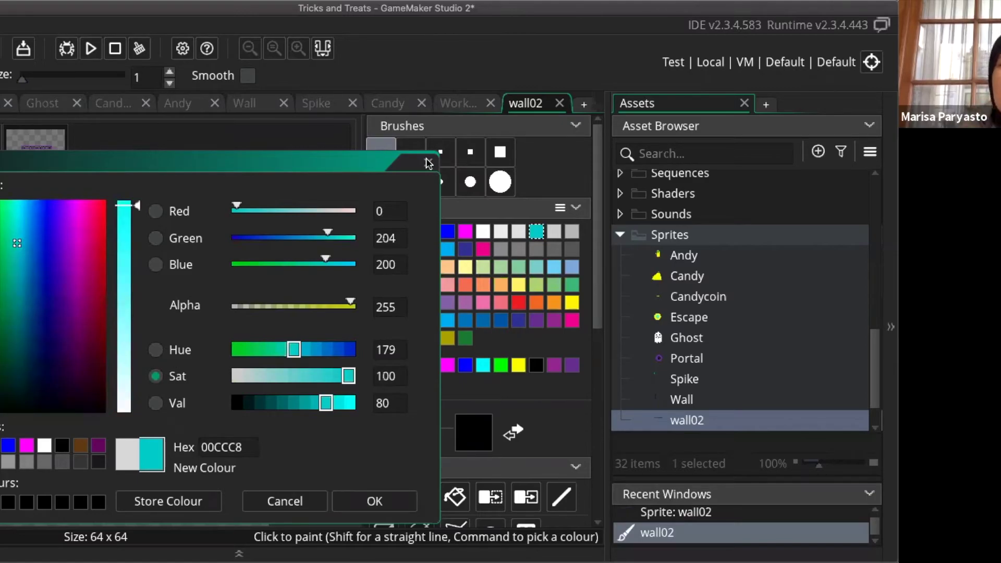
left_click(427, 163)
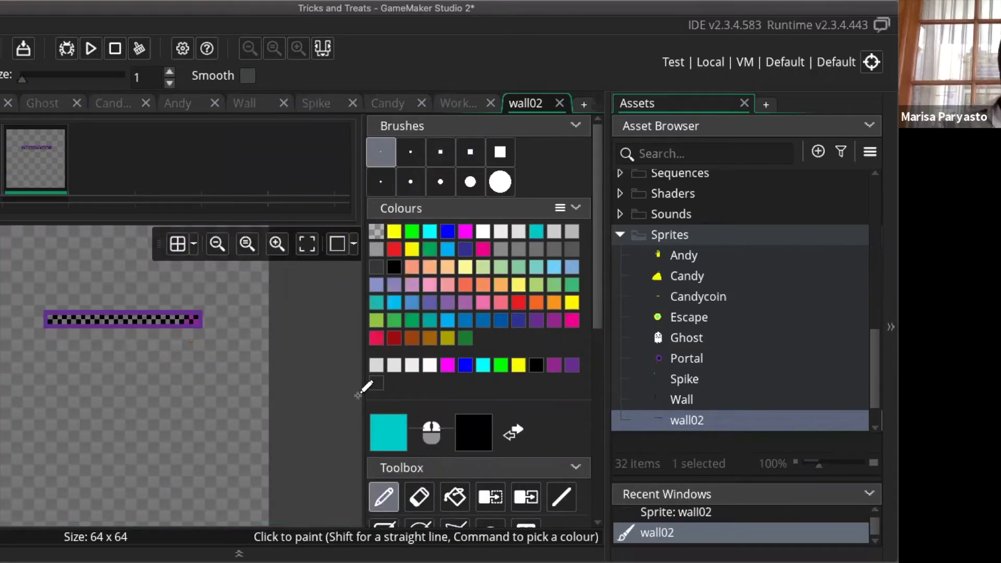
Fill the checkerboard's transparent gaps with magenta-purple pixels from the right end towards the left, undoing the stray pixel below the strip
left_click(556, 366)
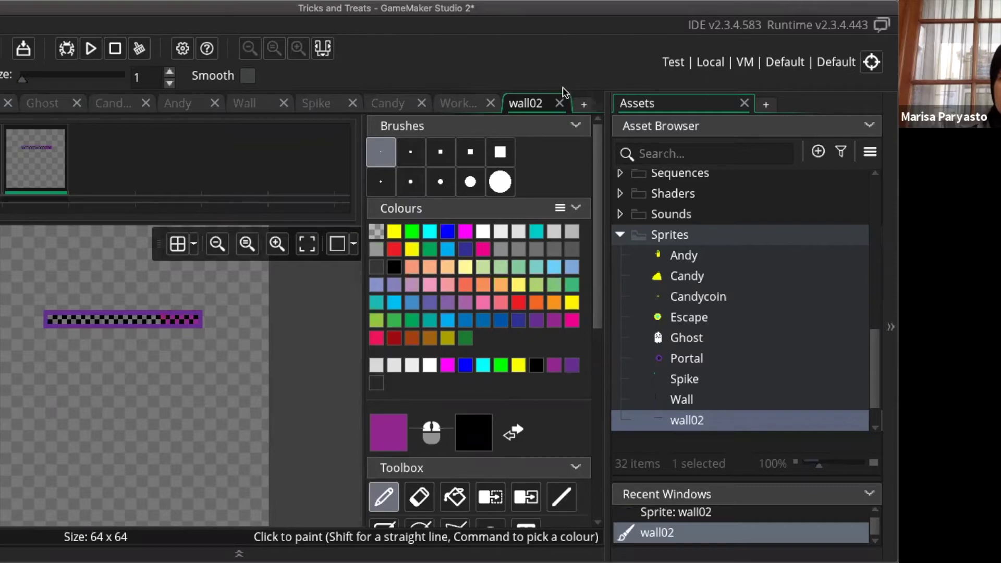
left_click(206, 376)
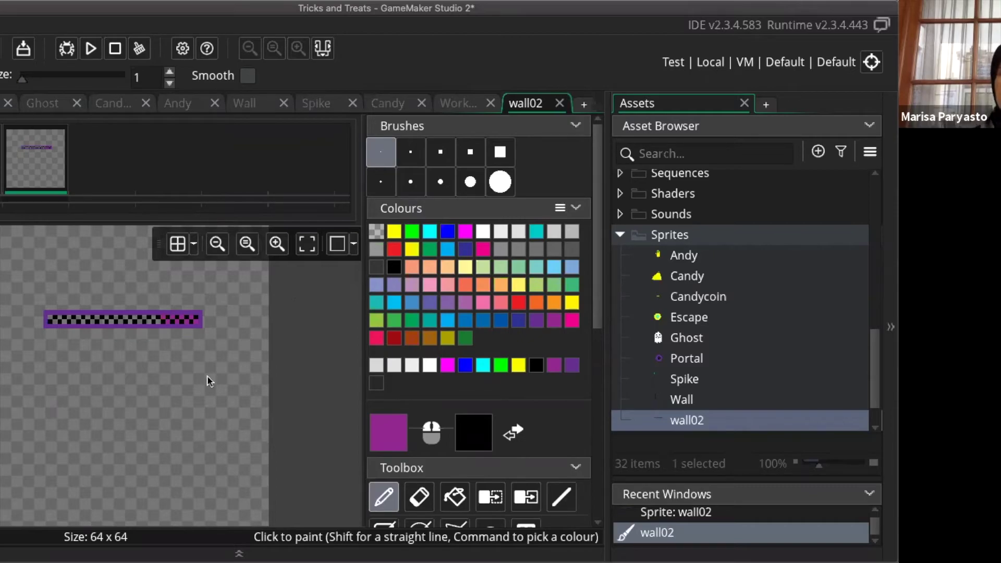
left_click(158, 319)
left_click(149, 321)
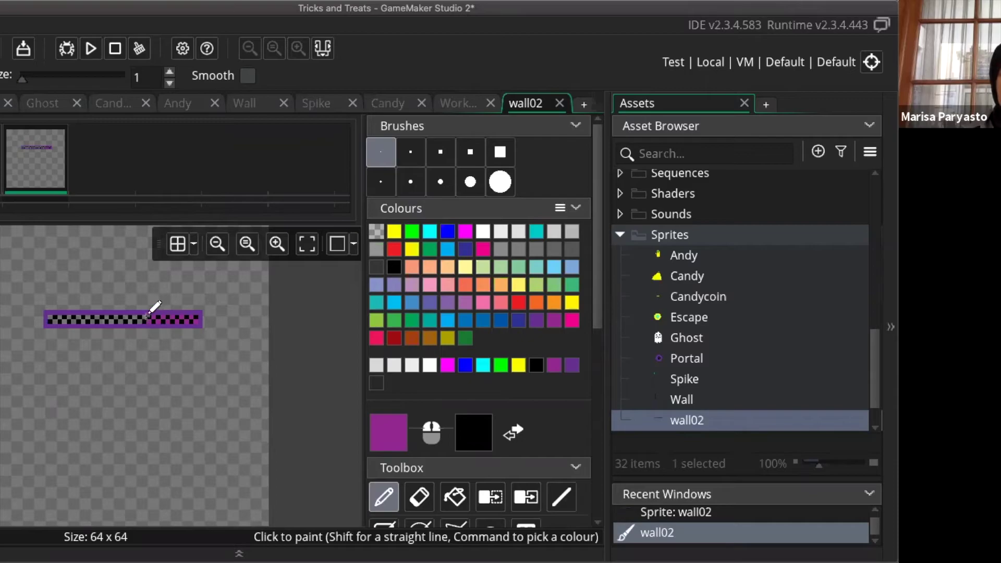
left_click(145, 319)
left_click(139, 320)
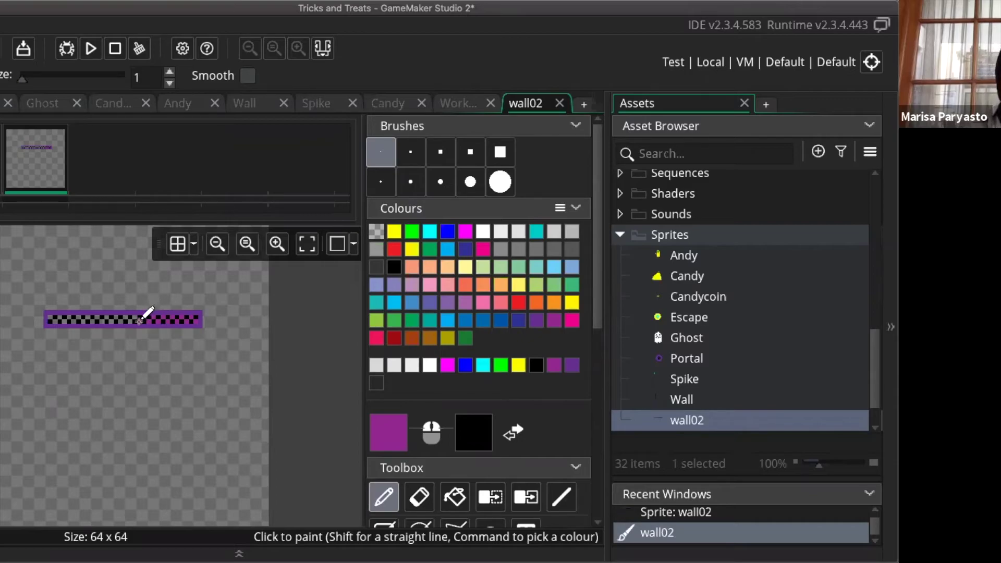
left_click(135, 318)
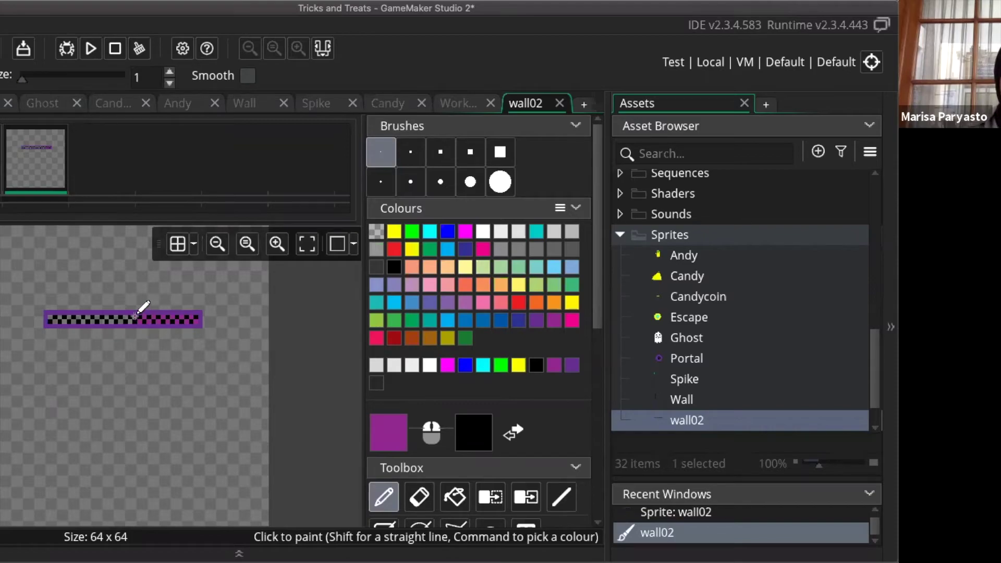
left_click(130, 320)
left_click(127, 318)
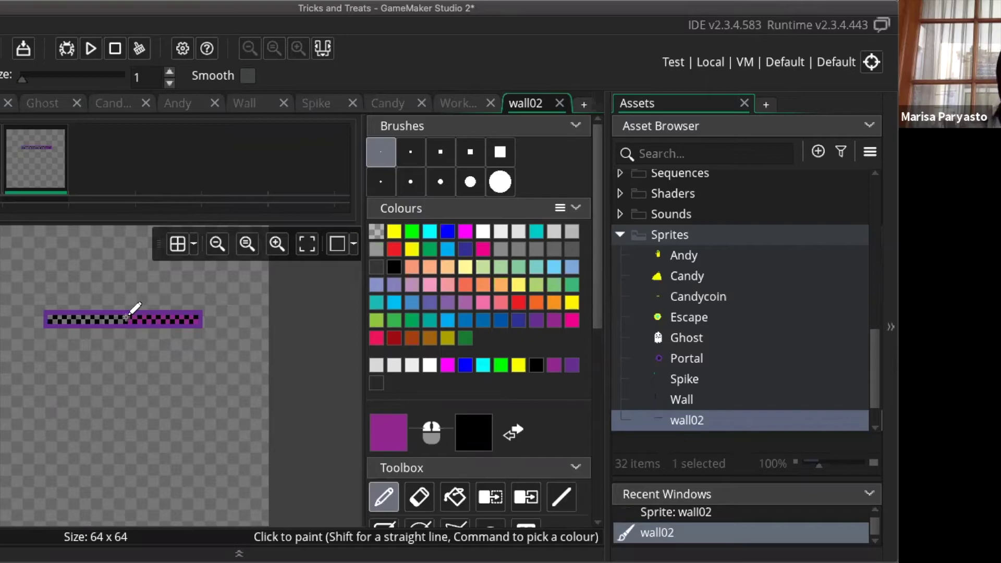
left_click(121, 320)
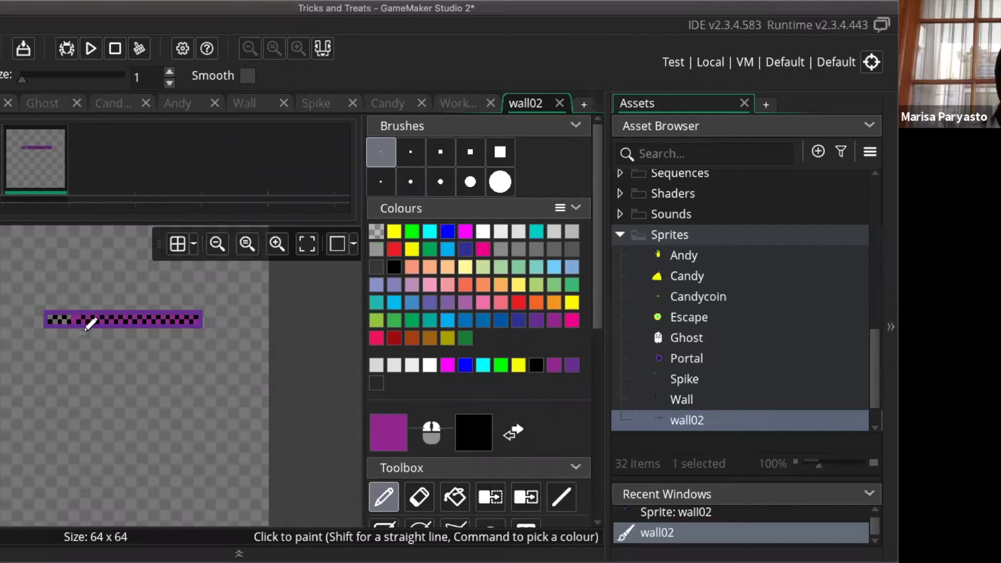
left_click(186, 335)
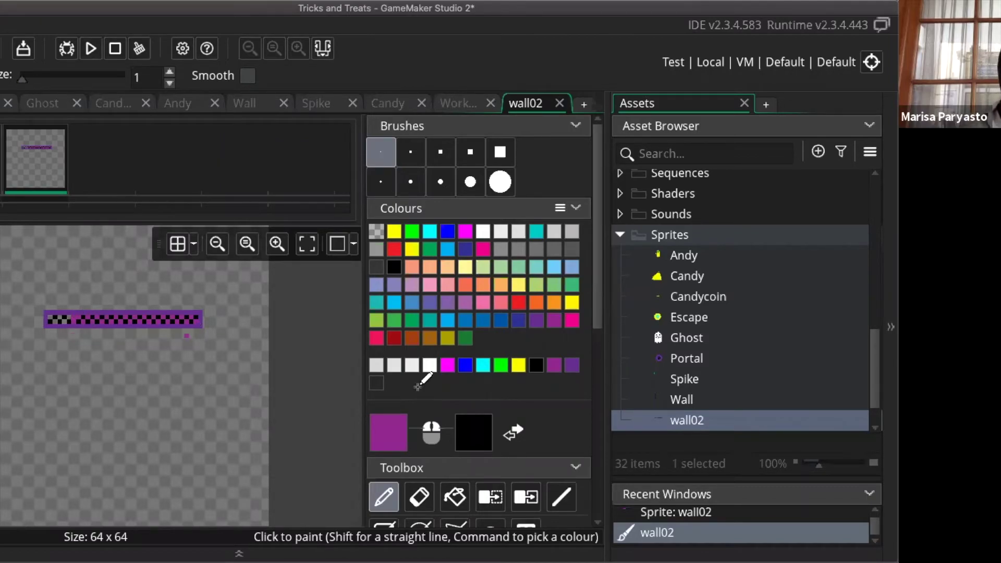
key("super+z")
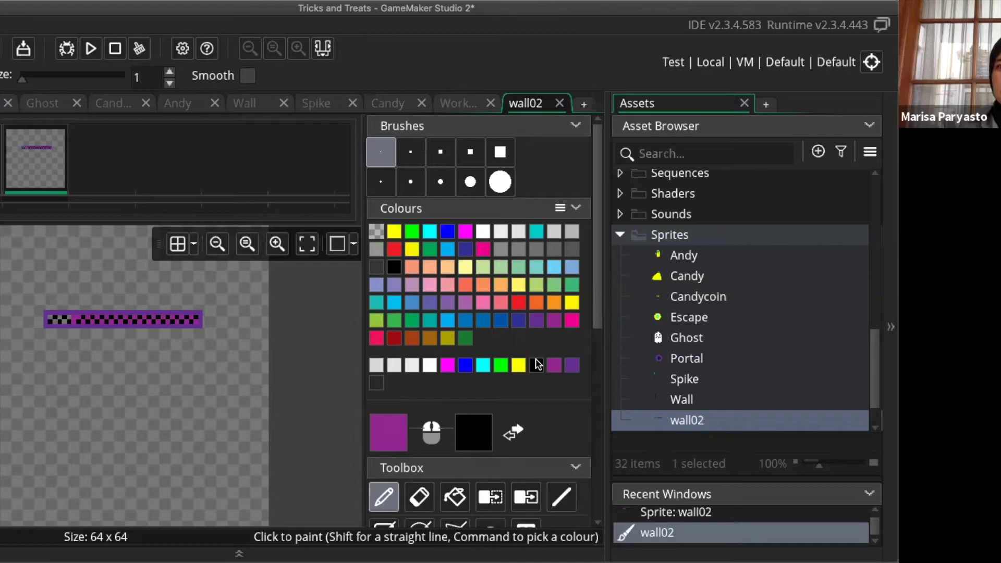
Restore the missing black checks near the strip's left end and fill the remaining gaps there with magenta-purple
left_click(536, 364)
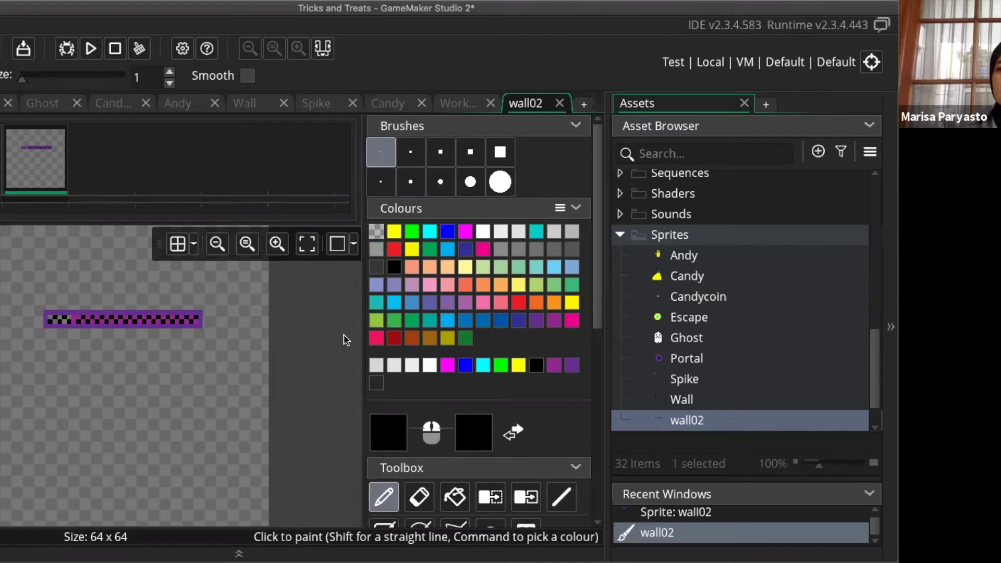
left_click(73, 313)
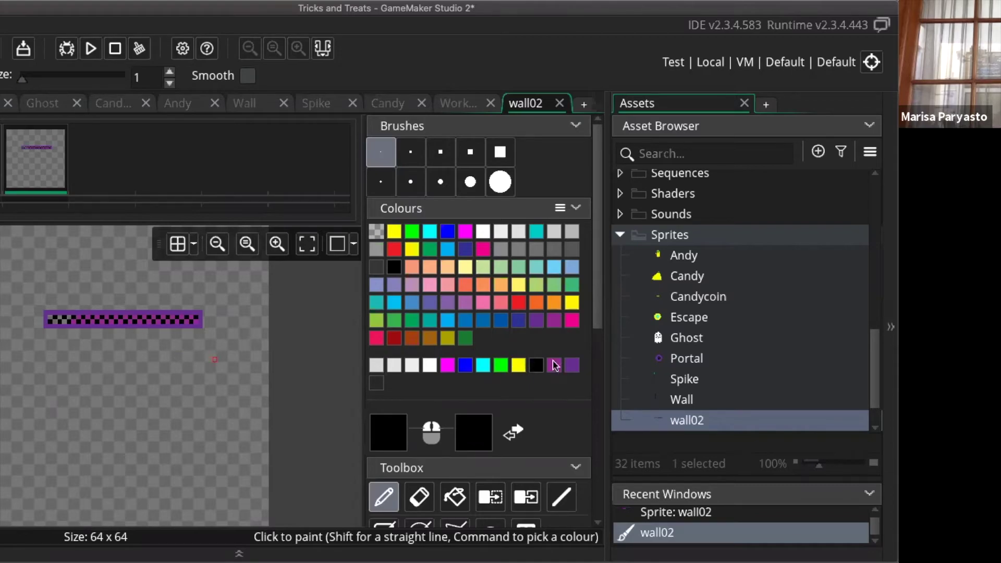
left_click(555, 364)
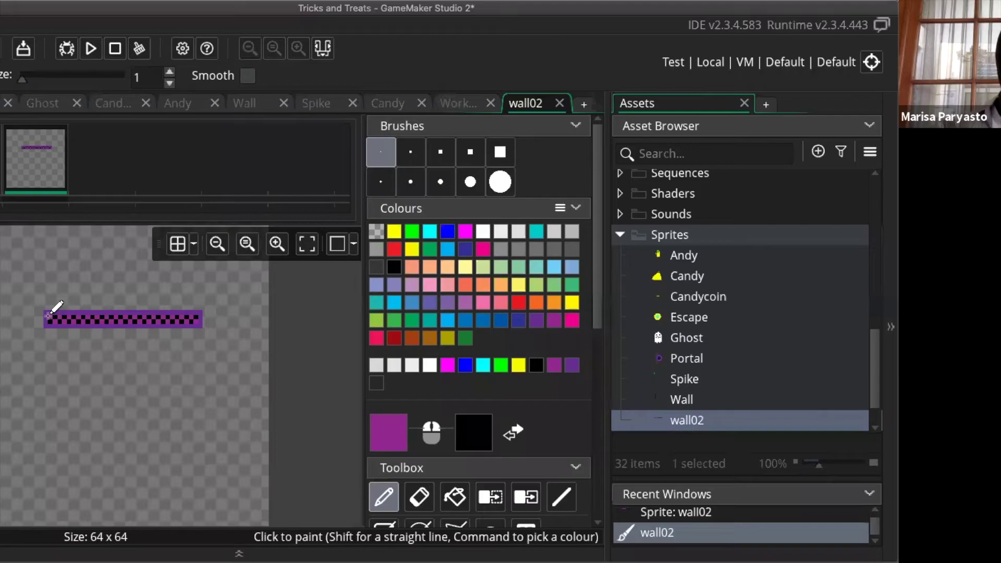
left_click(55, 278)
Open the Object6 object from the Objects folder for editing
scroll(699, 349, "up", 5)
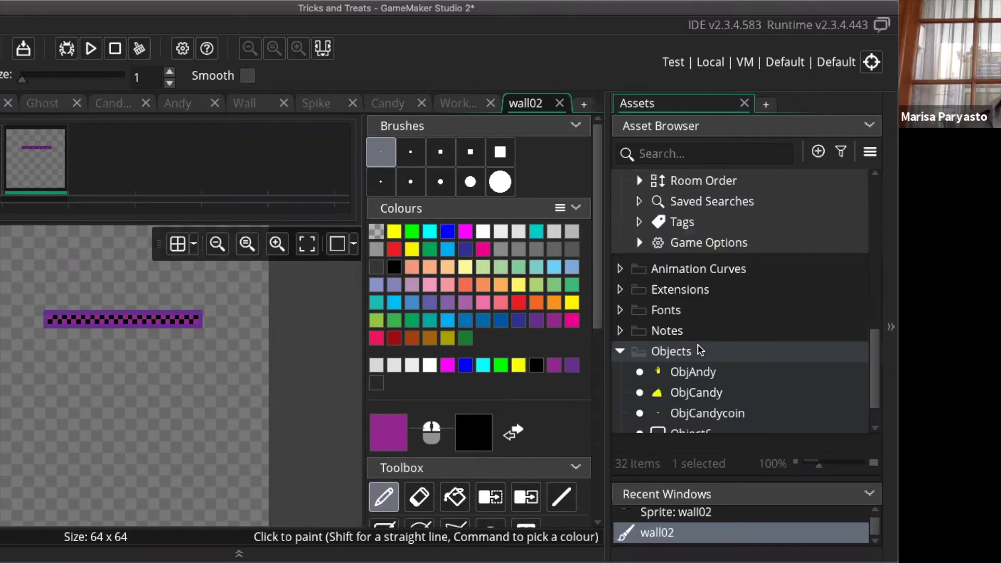
scroll(699, 350, "up", 2)
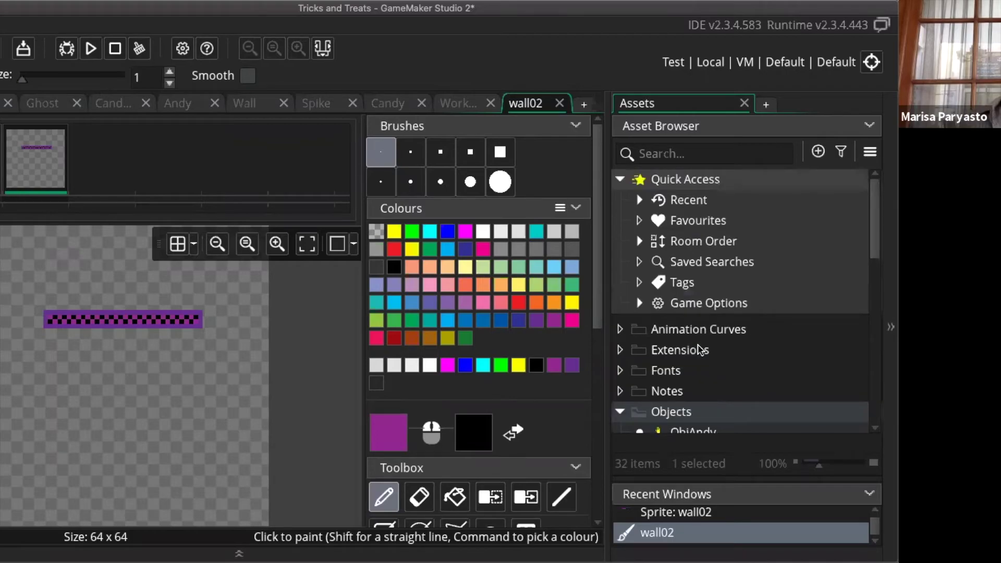
scroll(699, 349, "down", 5)
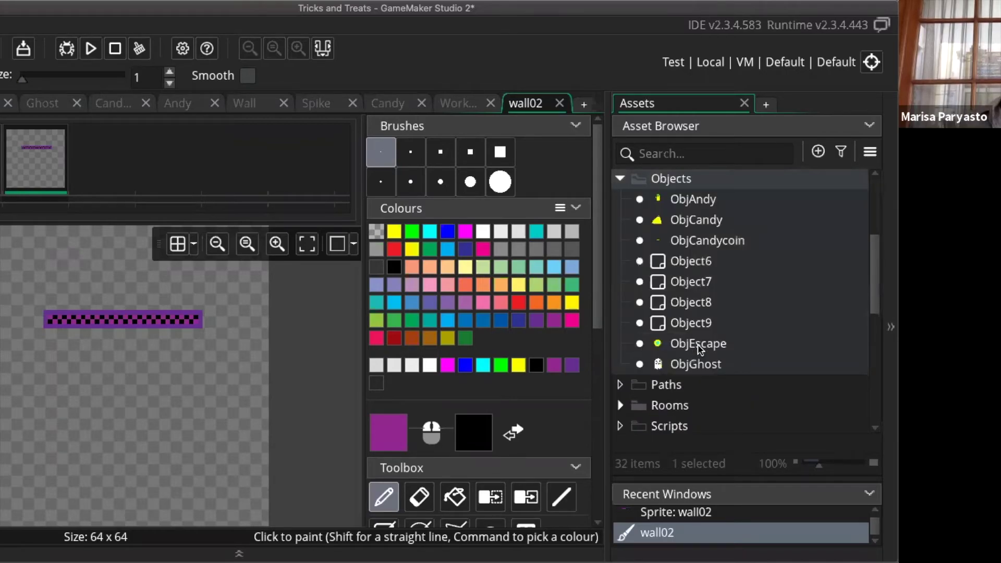
scroll(699, 348, "up", 1)
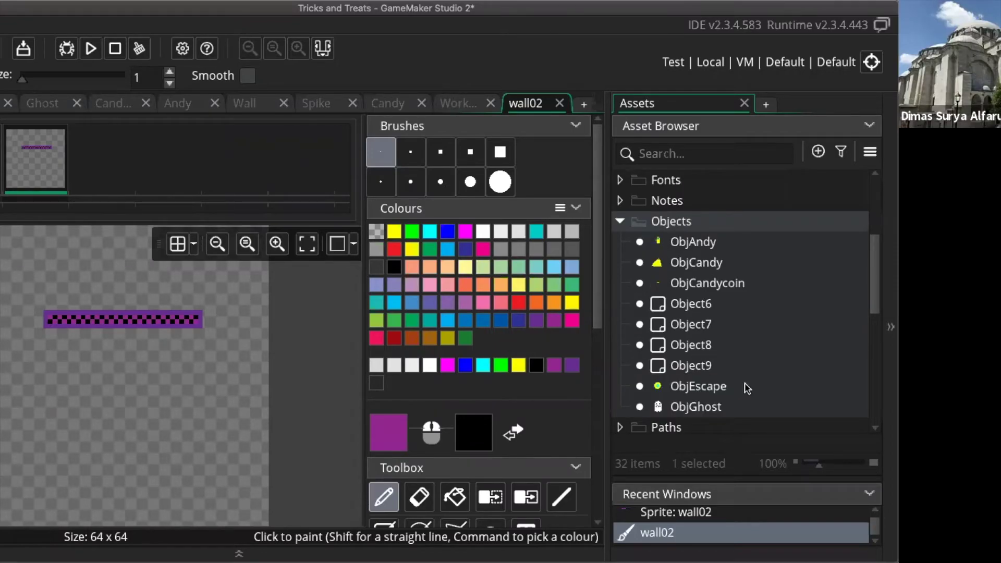
left_click(721, 304)
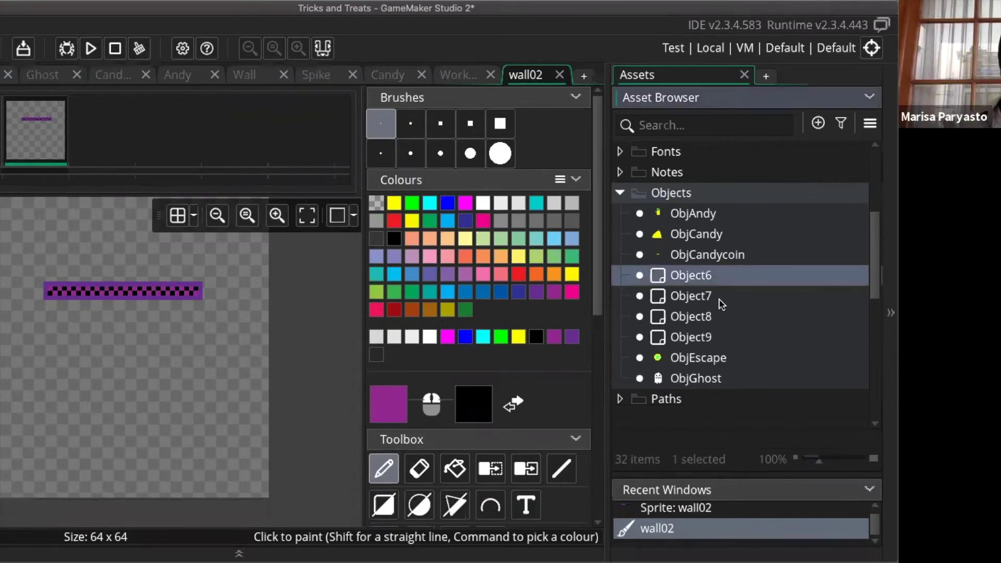
left_click(719, 300)
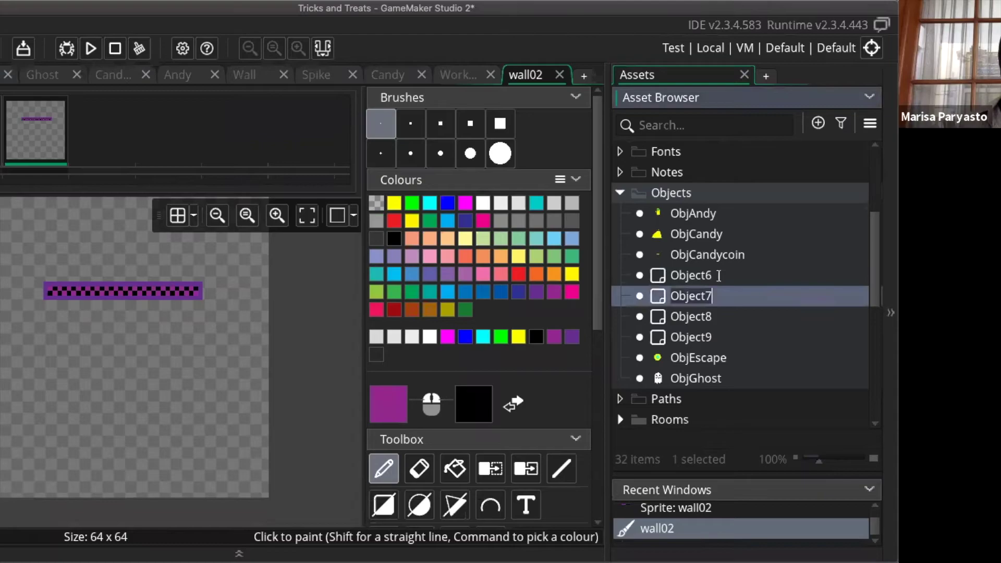
key("F2")
left_click(720, 279)
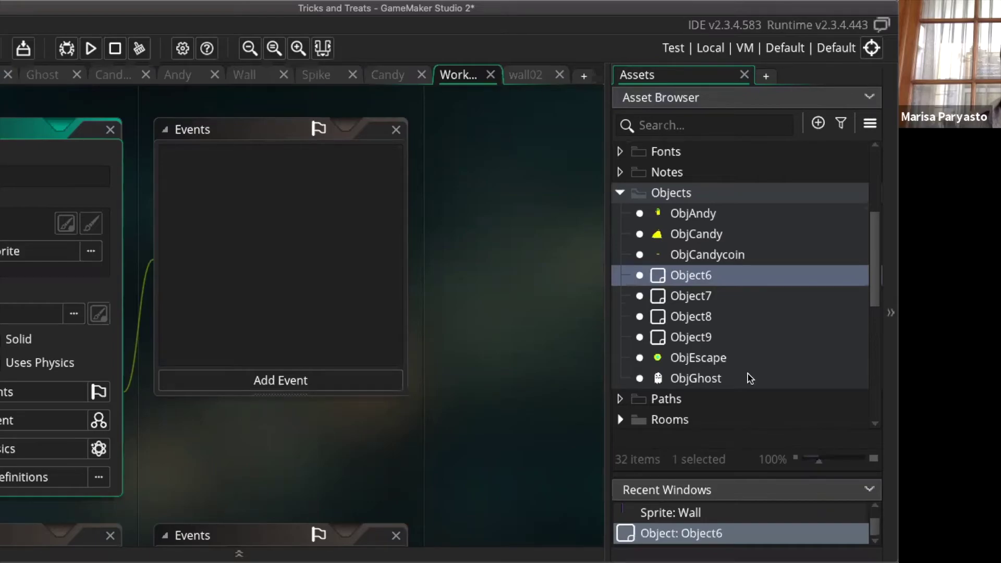
Rename Object6 as ObjPortal and assign the Portal sprite to it
scroll(748, 378, "down", 3)
scroll(749, 379, "down", 1)
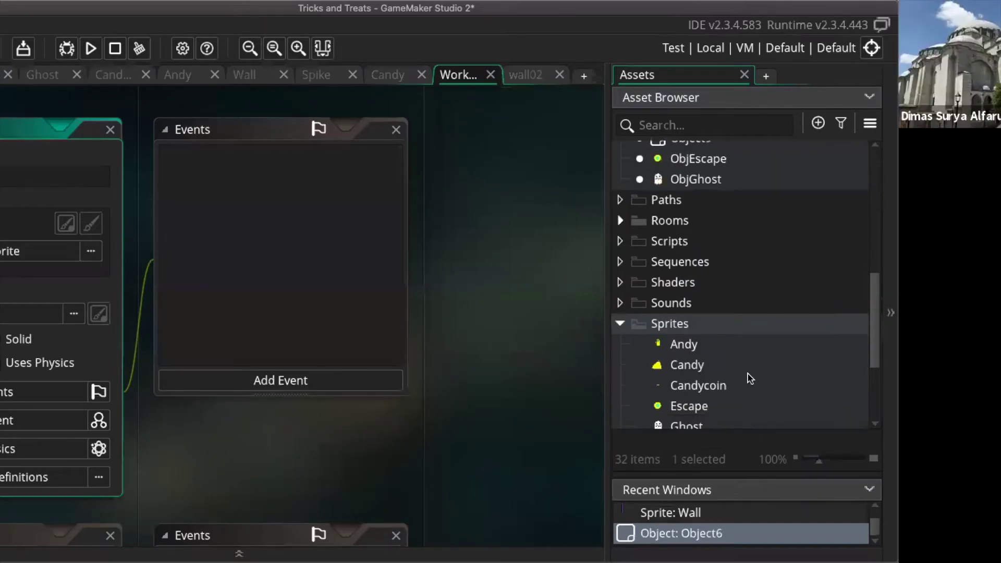
scroll(749, 379, "down", 2)
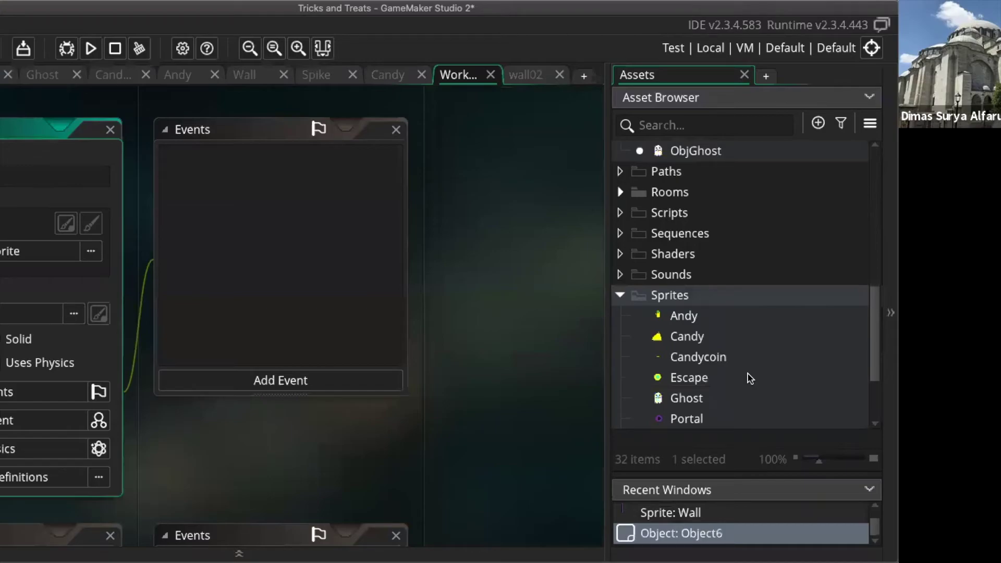
scroll(749, 379, "up", 2)
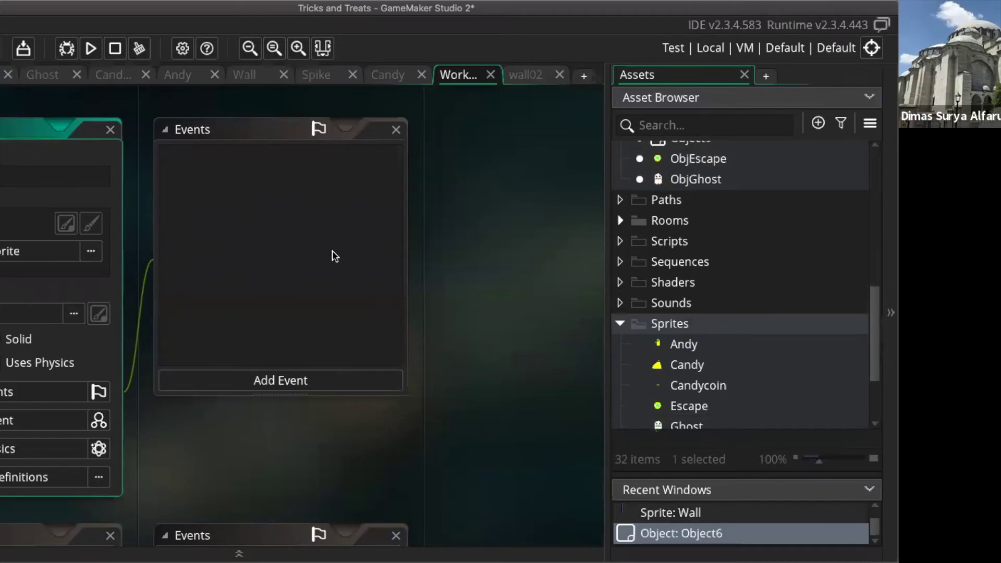
scroll(750, 379, "up", 10)
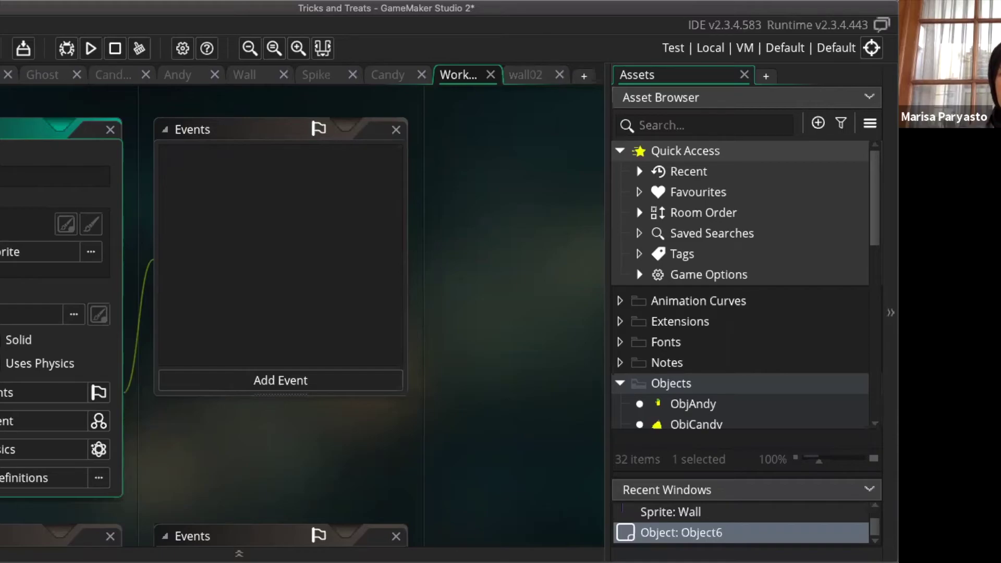
left_click(32, 257)
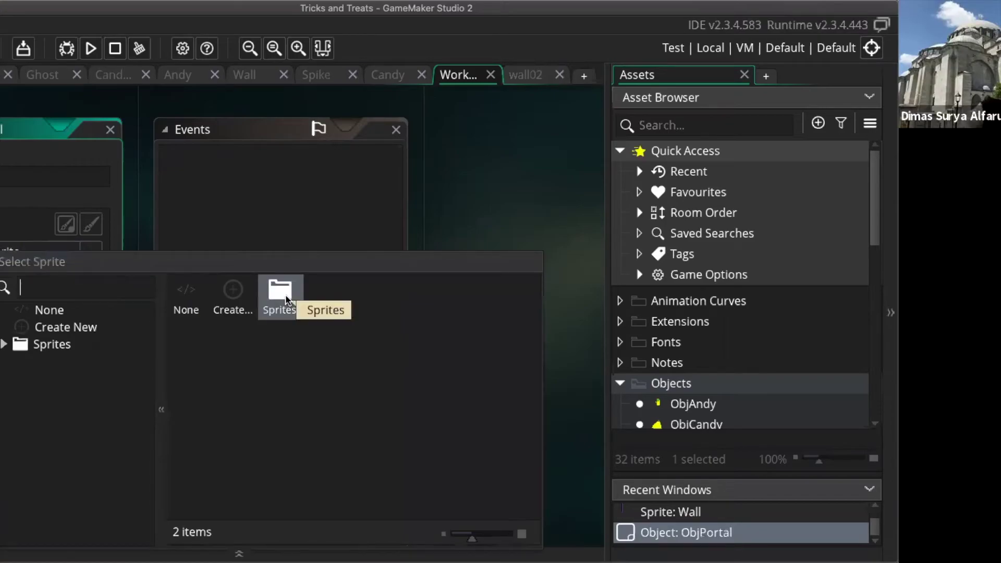
double_click(285, 300)
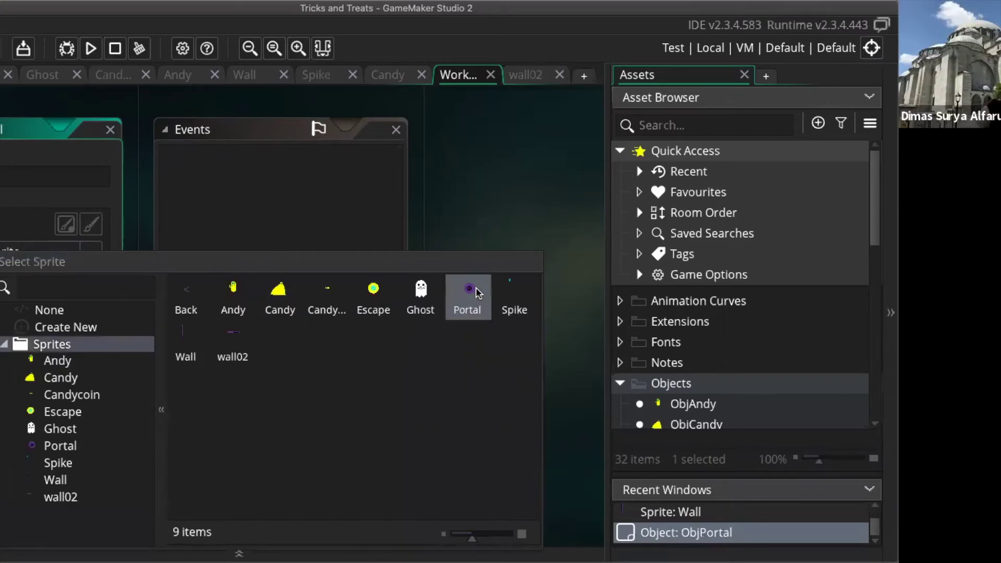
left_click(475, 293)
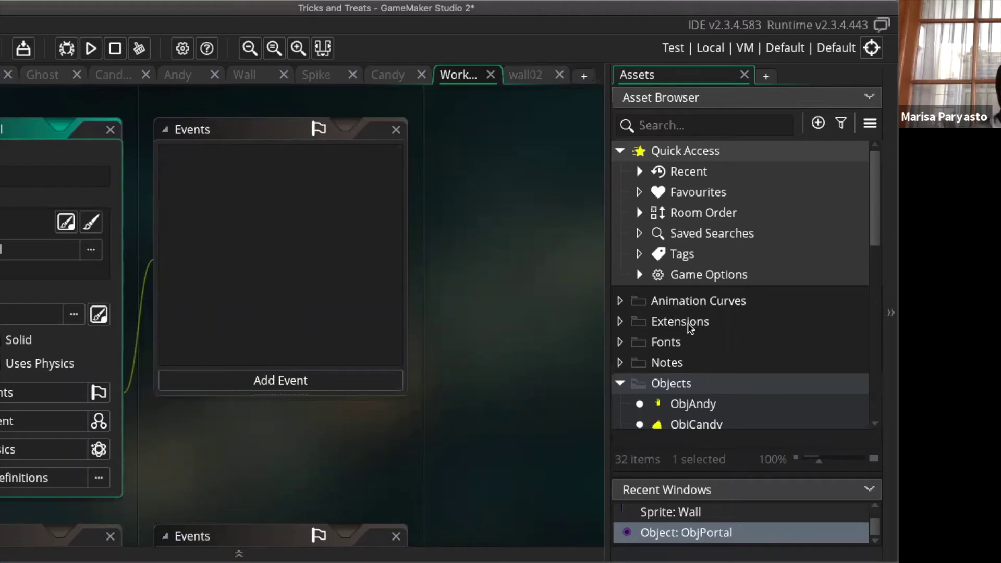
Rename Object7 as ObjSpike with the Spike sprite assigned, and save the project
scroll(703, 368, "down", 3)
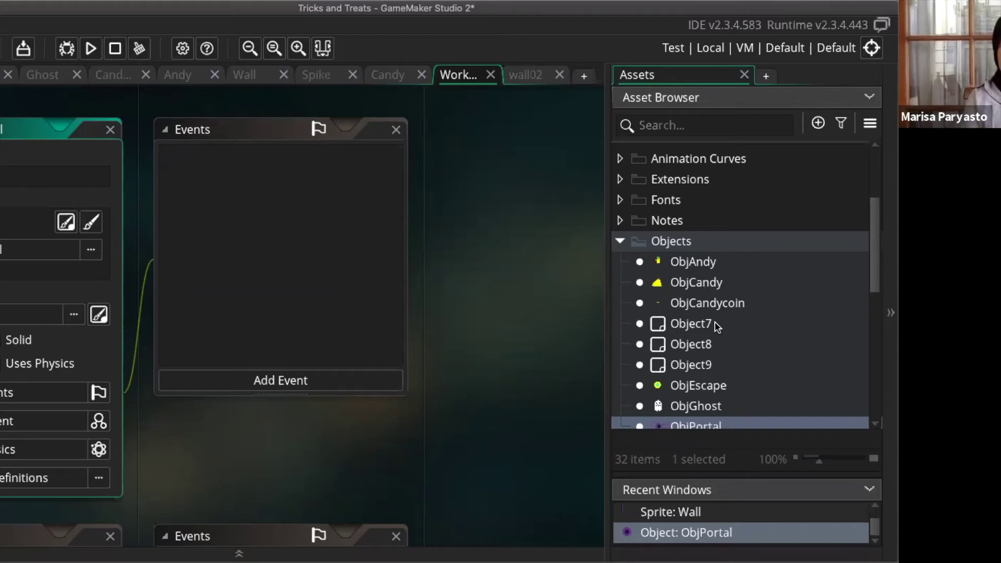
double_click(715, 325)
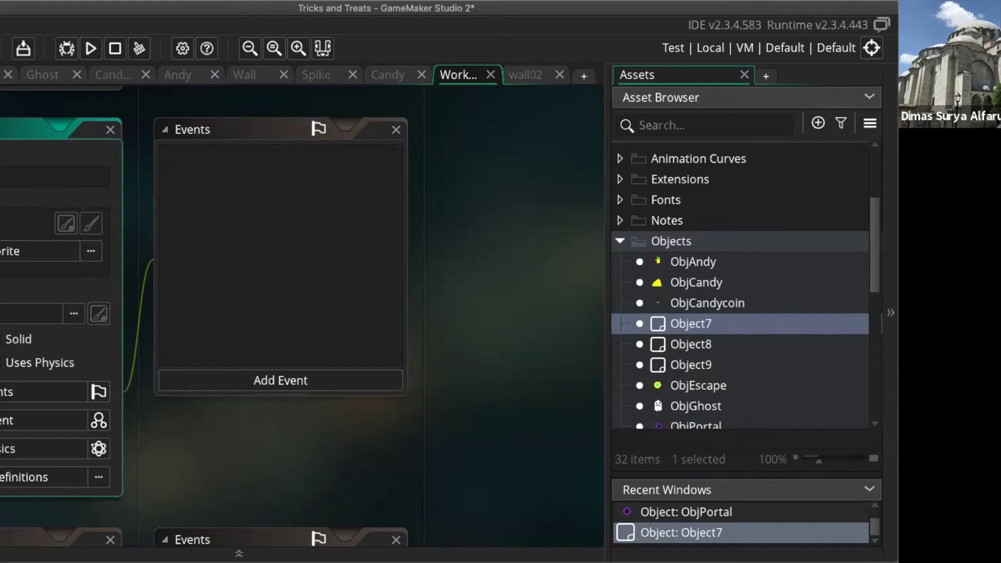
left_click(34, 251)
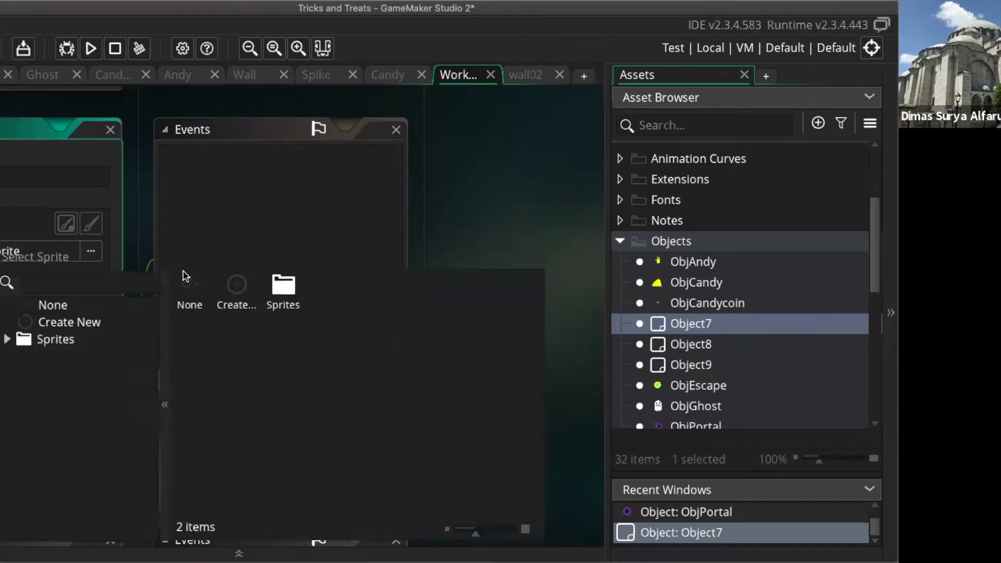
left_click(272, 286)
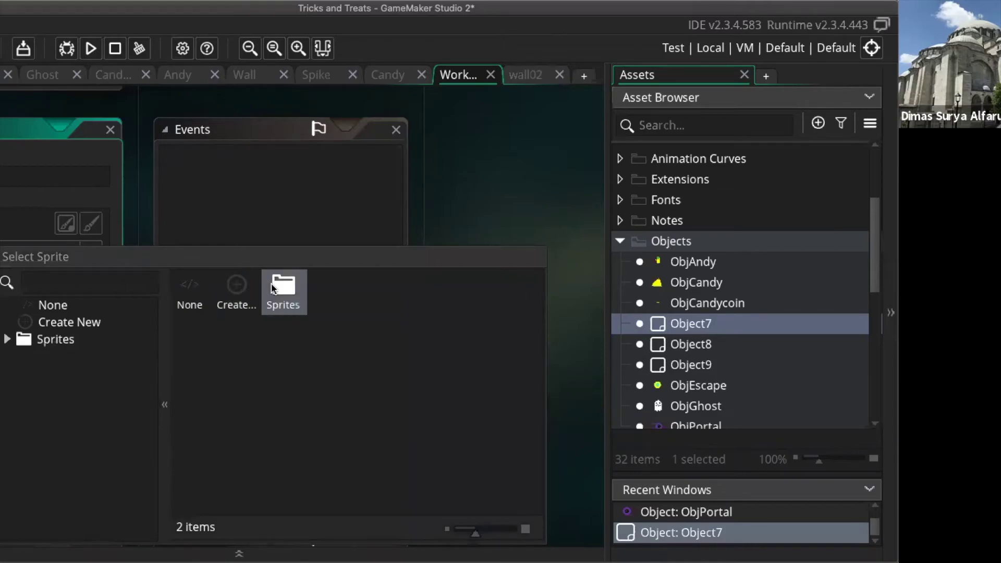
double_click(271, 283)
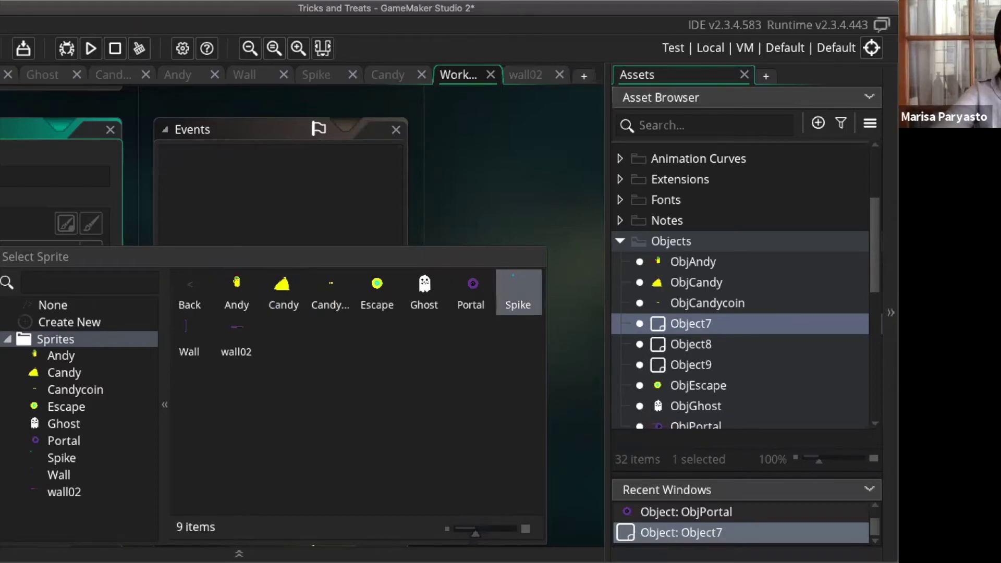
left_click(519, 288)
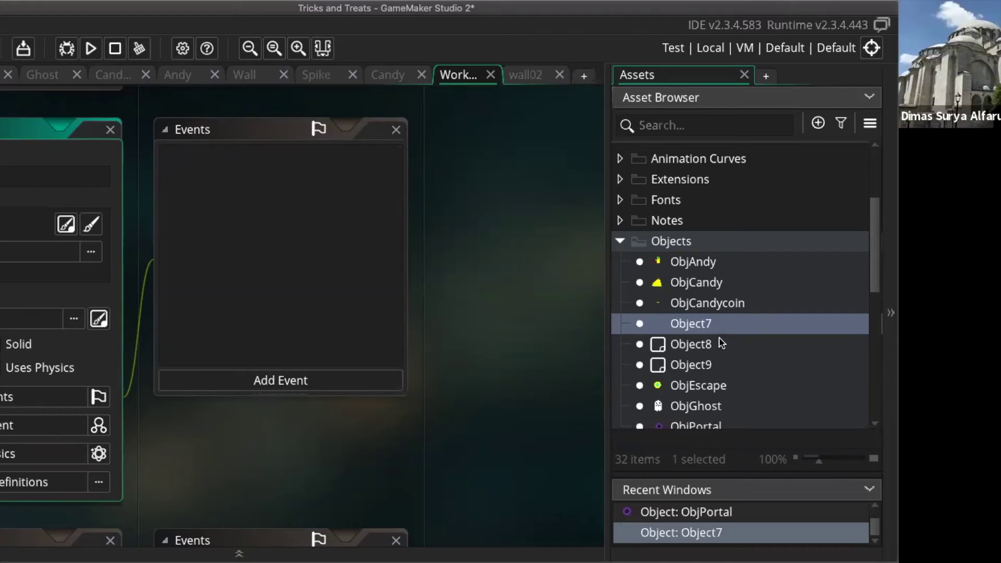
key("Delete")
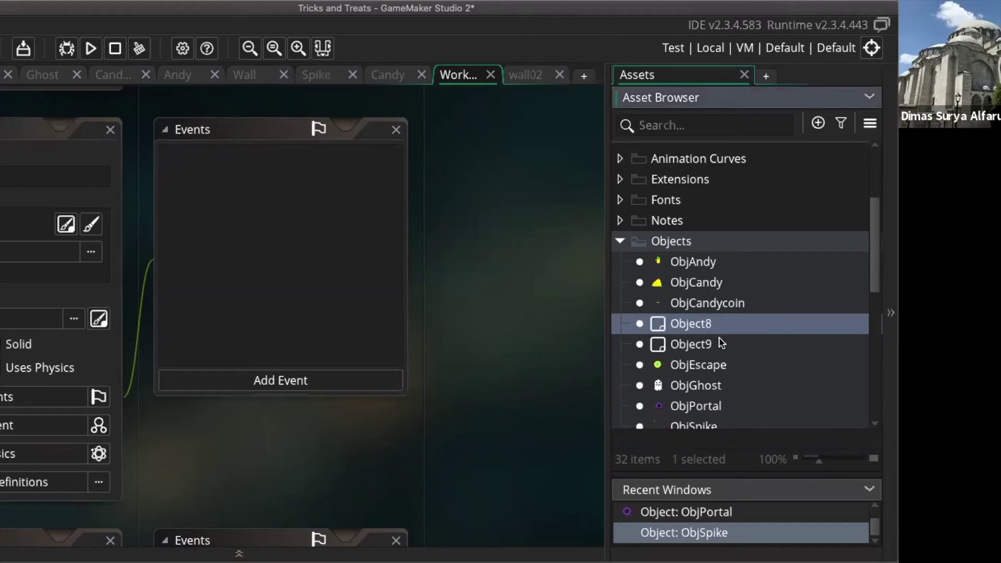
key("ctrl+s")
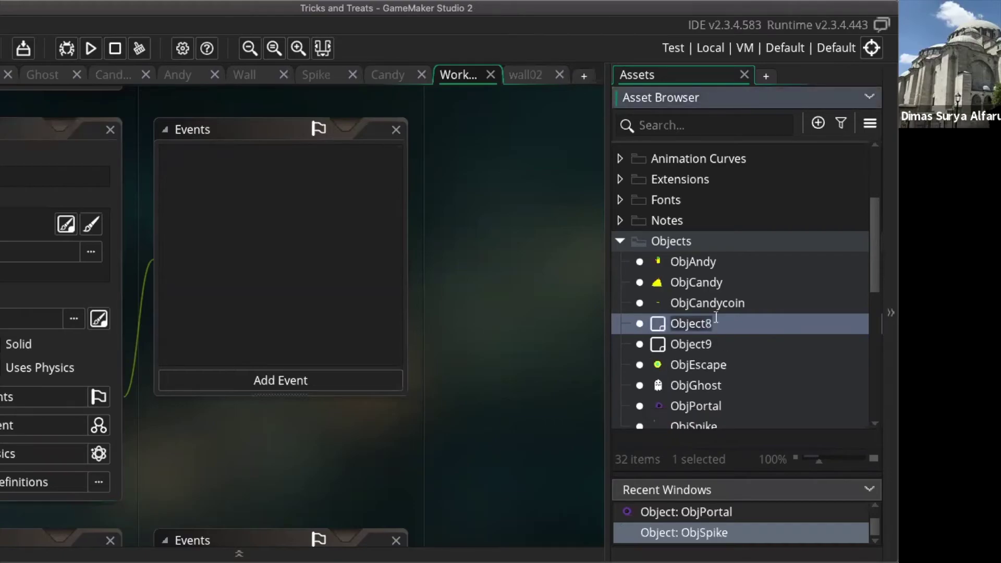
Assign the Wall sprite to Object8 and rename the object as ObjWall
left_click(731, 320)
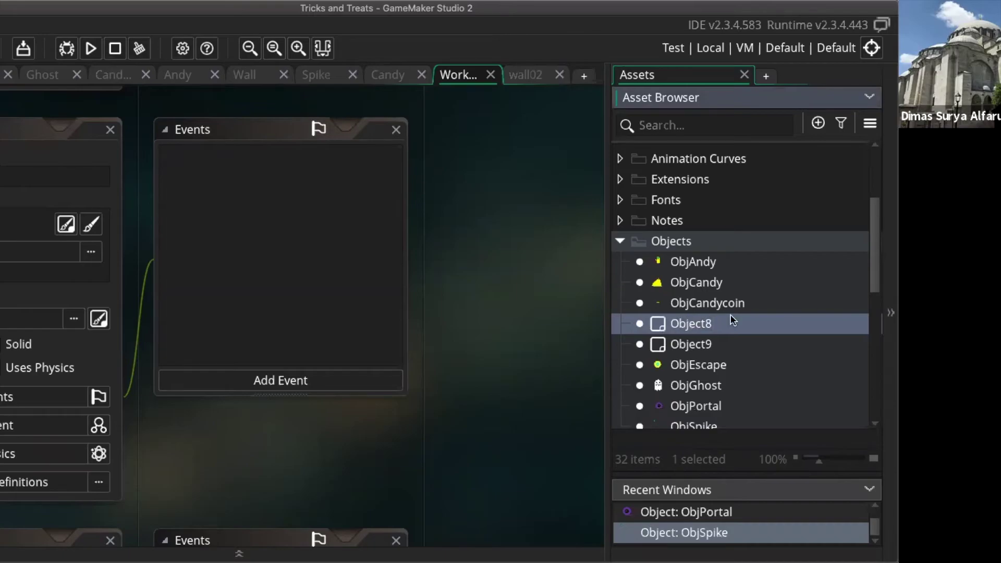
double_click(733, 321)
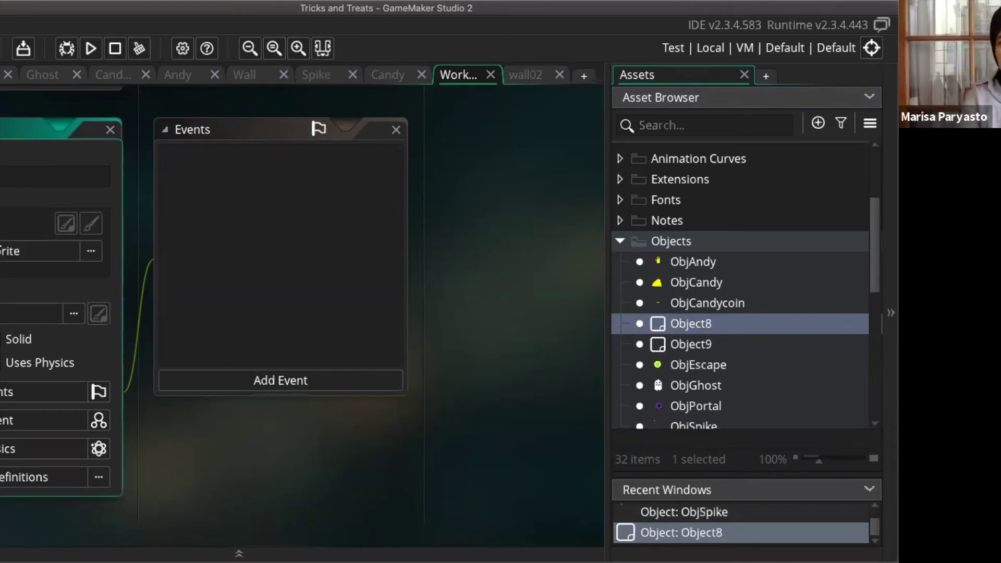
left_click(30, 253)
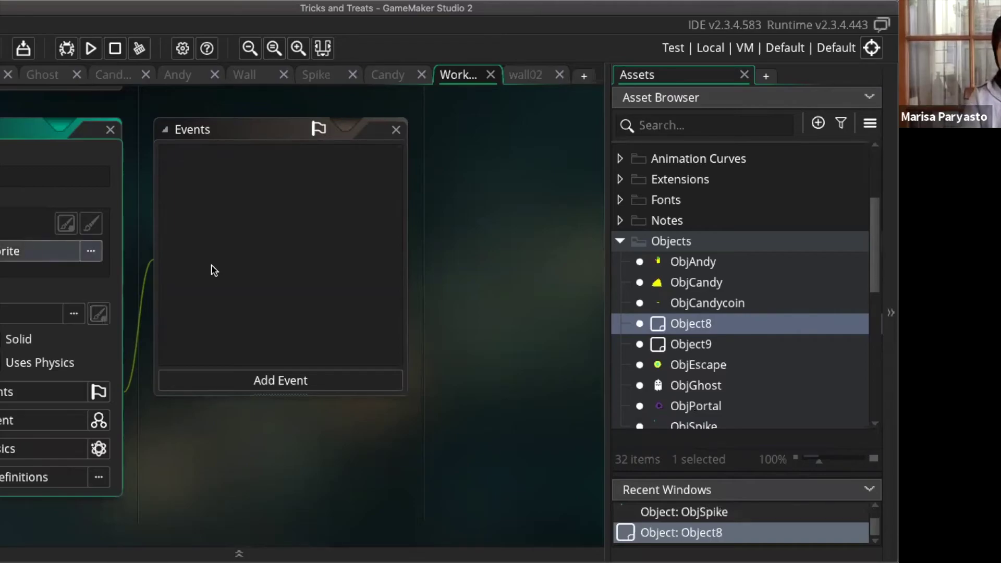
double_click(281, 294)
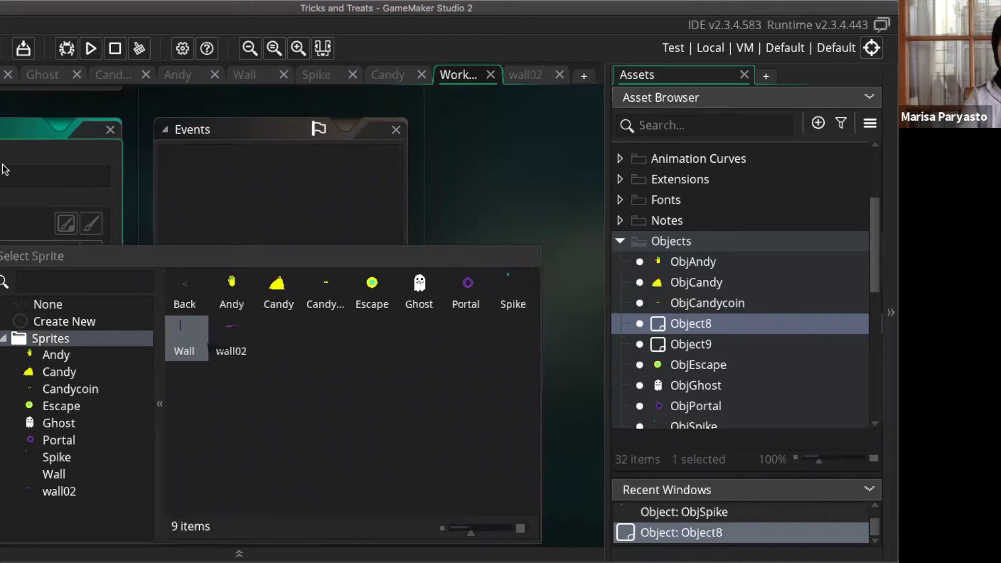
double_click(185, 338)
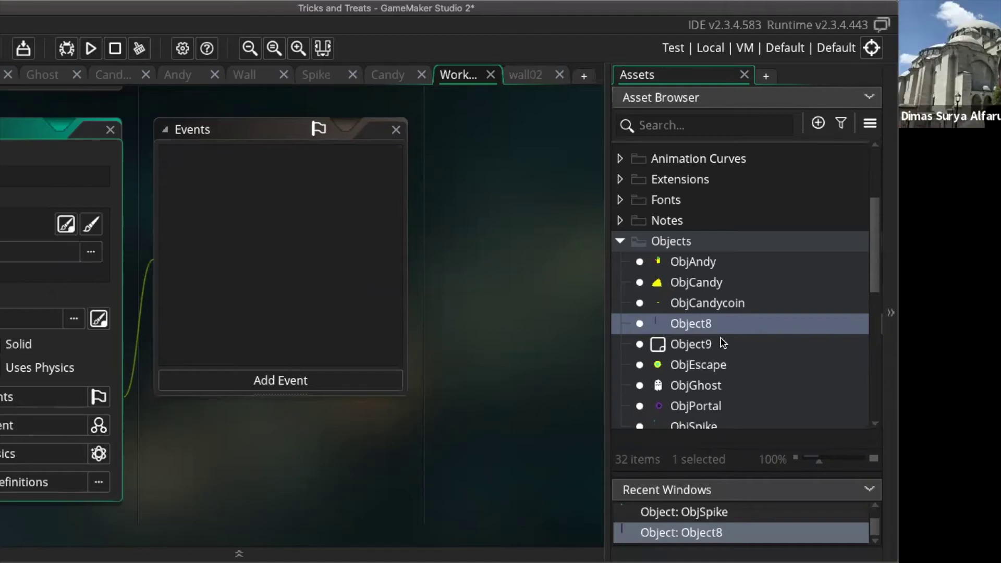
key("Delete")
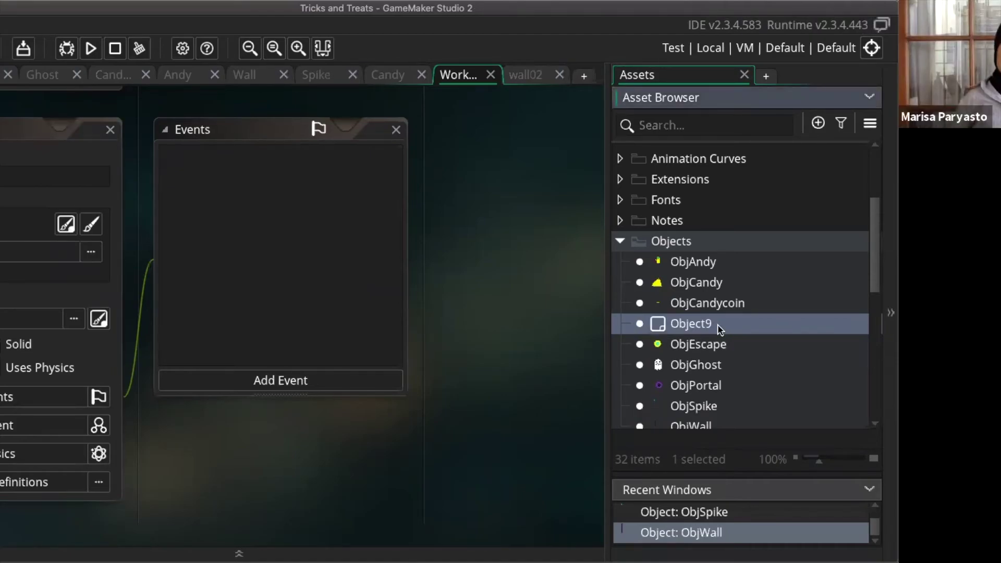
Rename Object9 as Objwall02 and assign the wall02 sprite to it
double_click(720, 328)
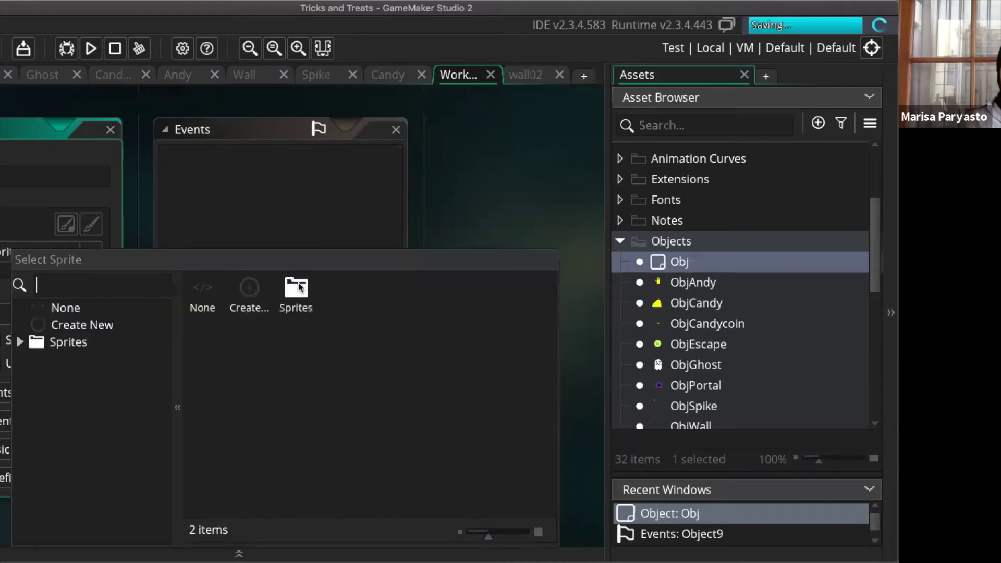
double_click(295, 290)
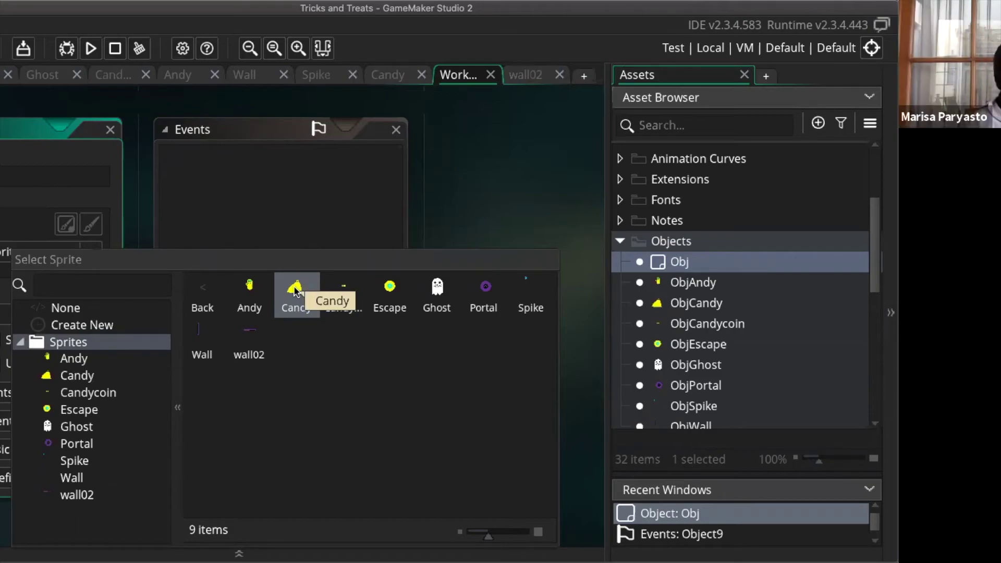
left_click(462, 218)
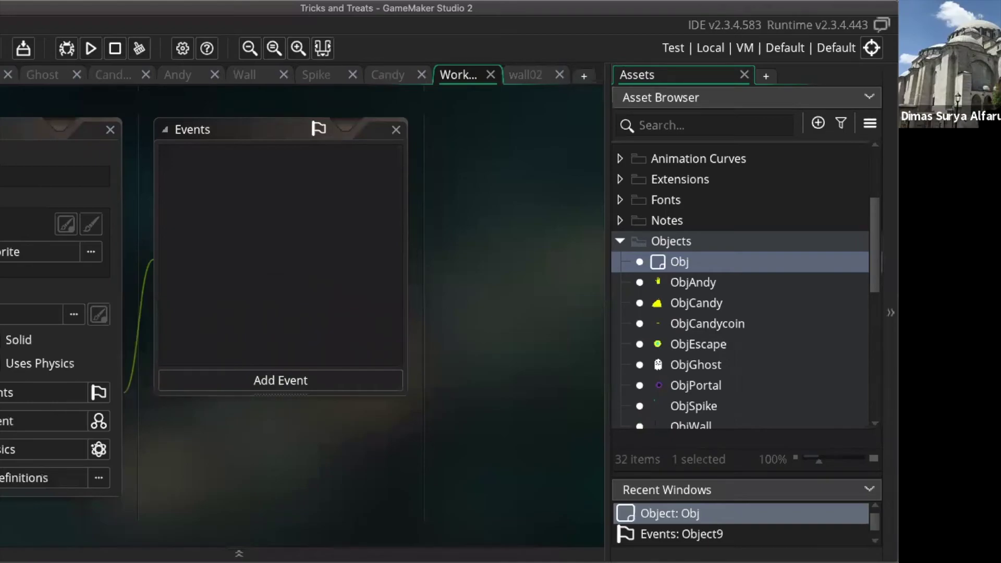
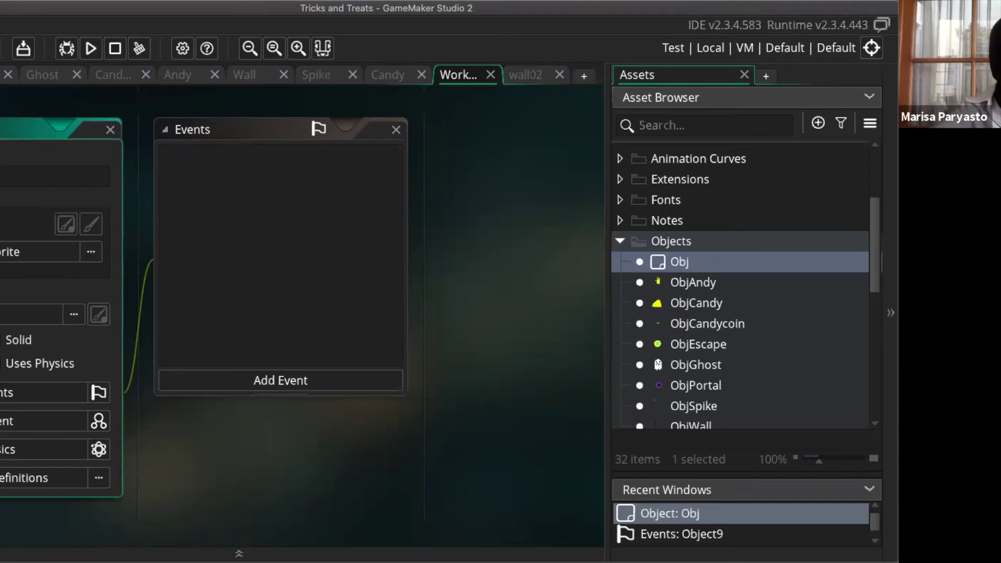
left_click(27, 251)
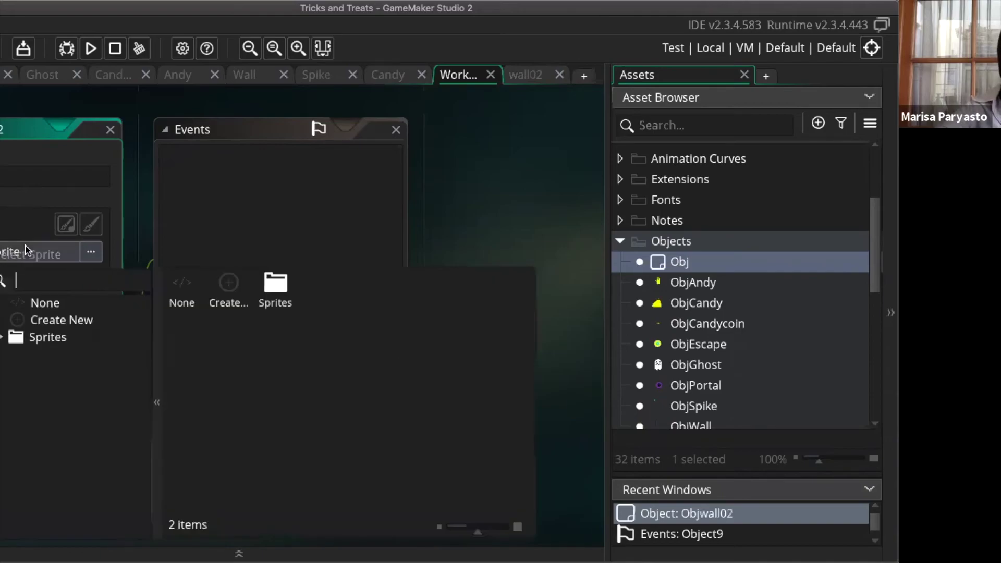
double_click(291, 297)
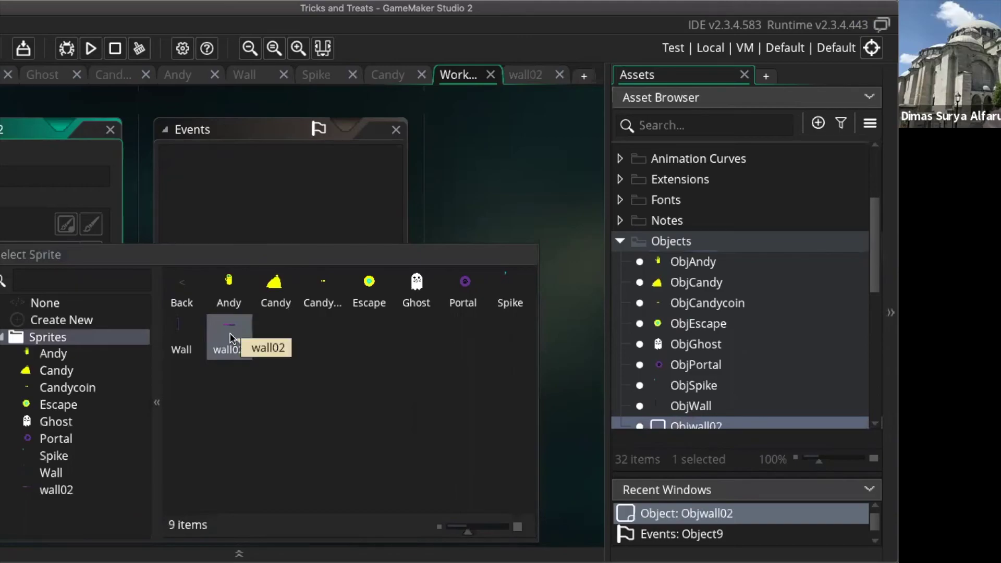
left_click(230, 337)
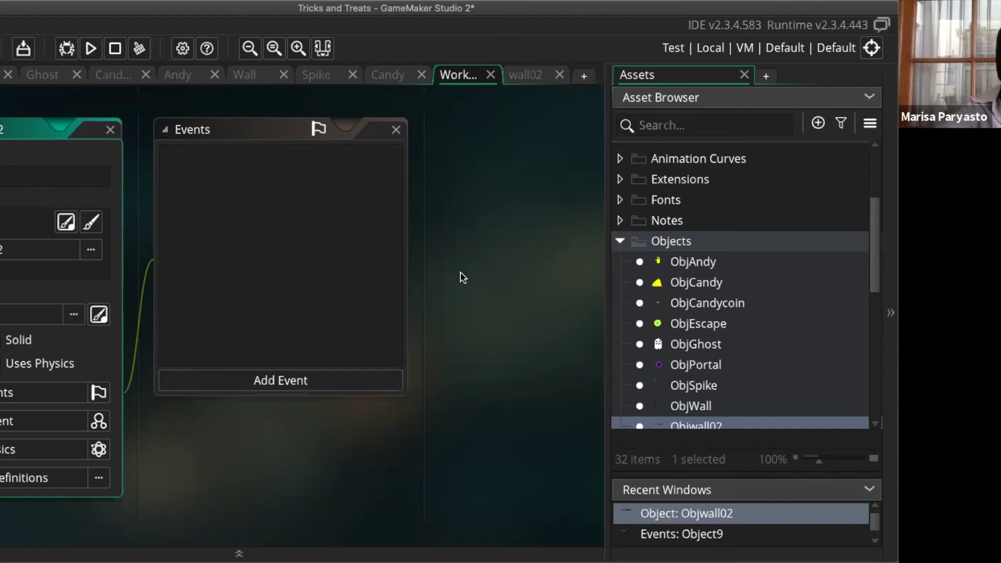
Delete the ObjCandy object from the Objects folder
left_click(739, 282)
right_click(739, 282)
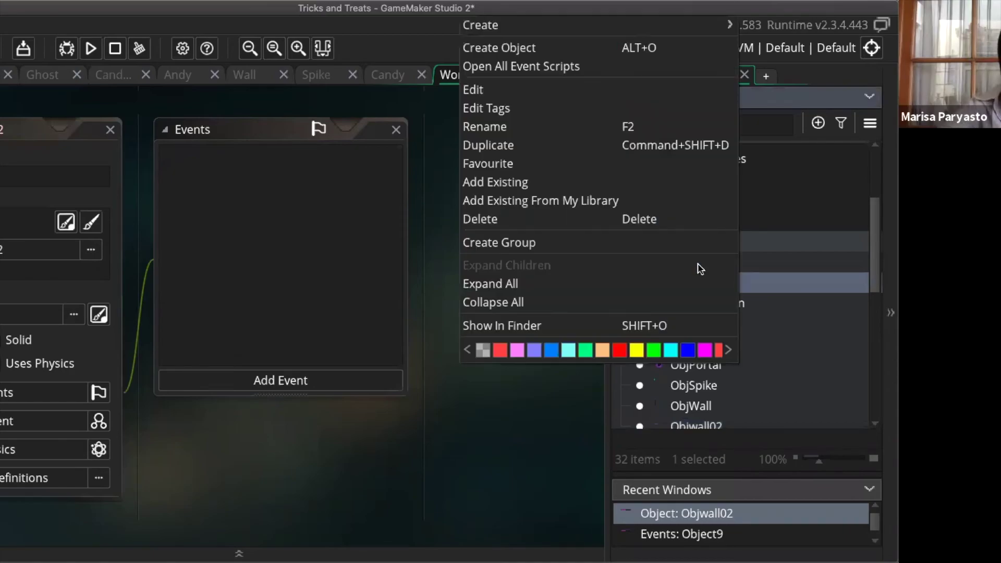
left_click(599, 221)
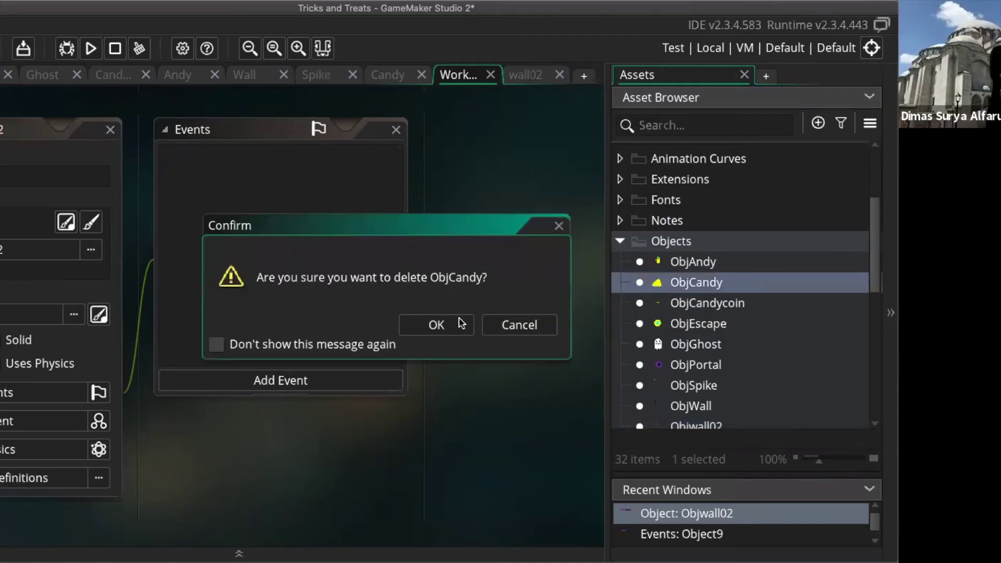
left_click(460, 323)
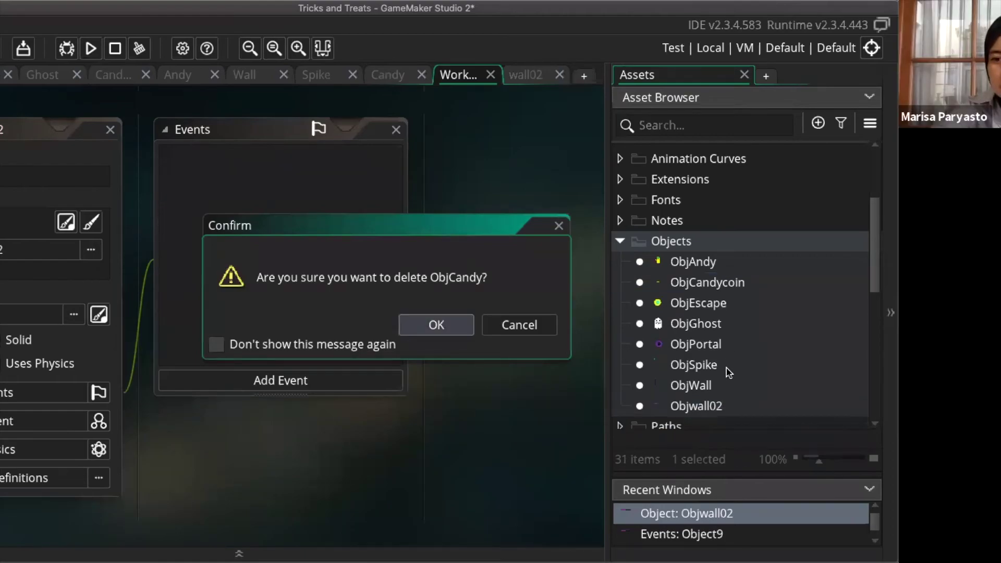
Delete the Candy sprite from the Sprites folder and turn off the delete confirmation message for the future
scroll(728, 372, "down", 3)
scroll(728, 373, "down", 3)
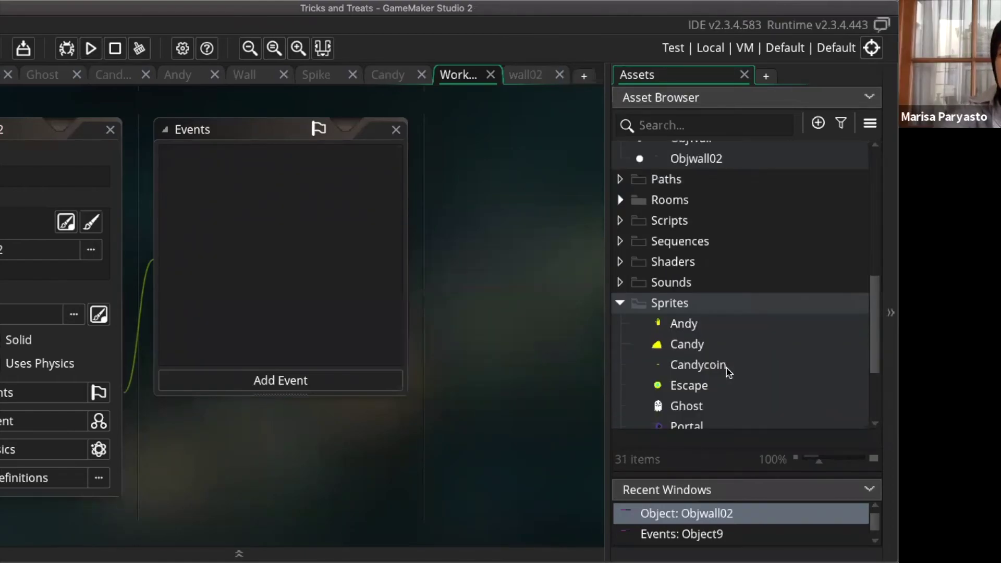
scroll(728, 373, "down", 3)
scroll(728, 372, "down", 3)
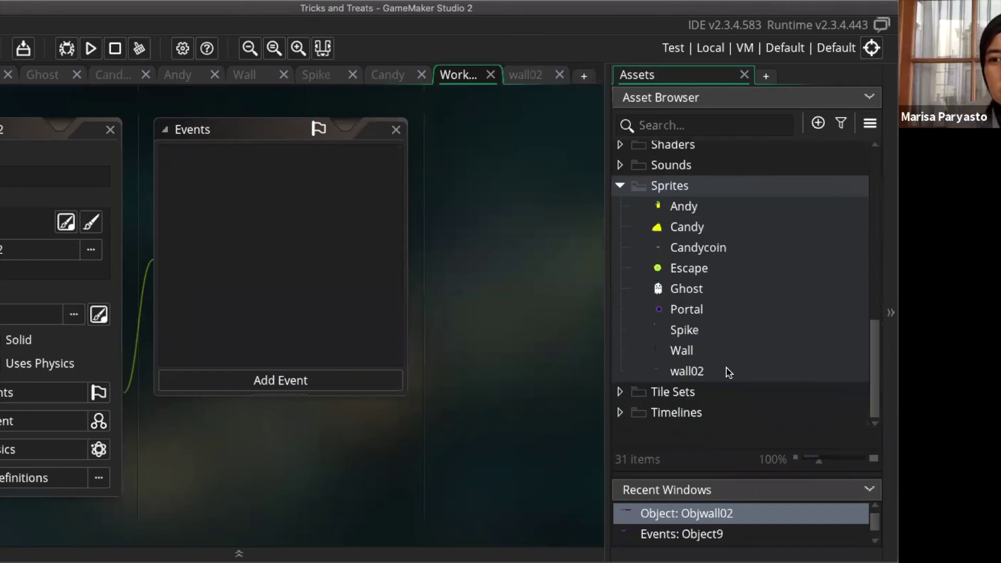
scroll(728, 372, "up", 2)
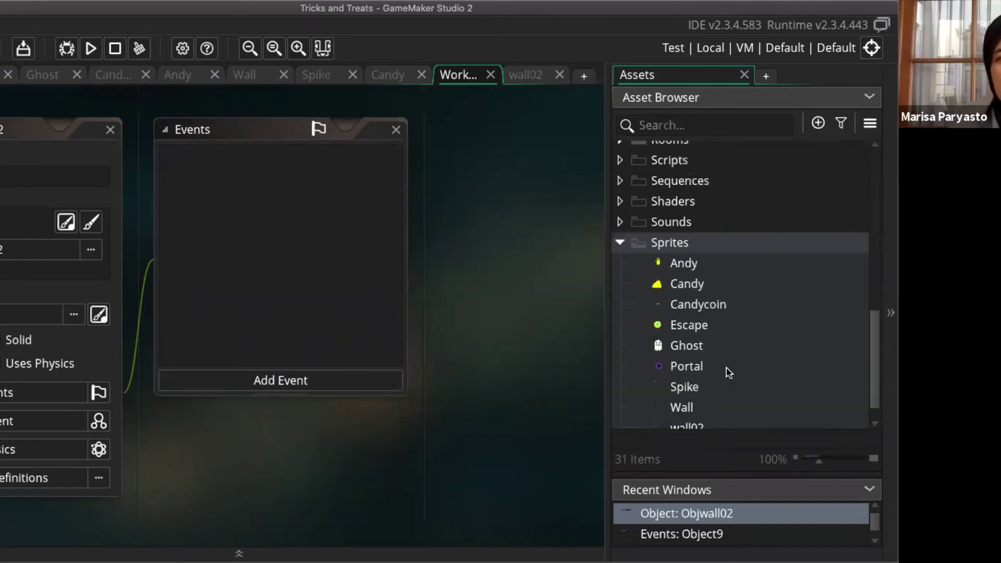
left_click(709, 284)
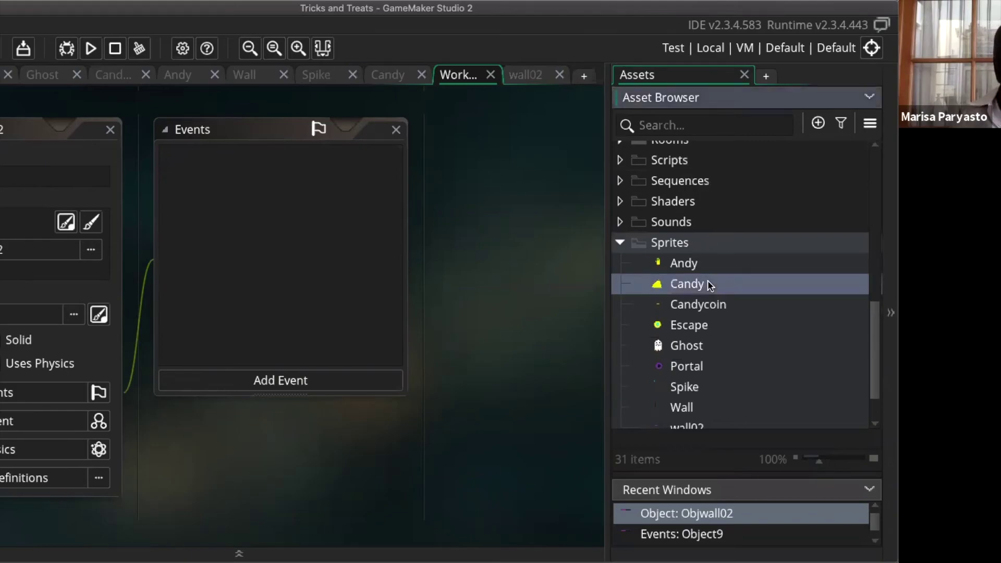
right_click(708, 281)
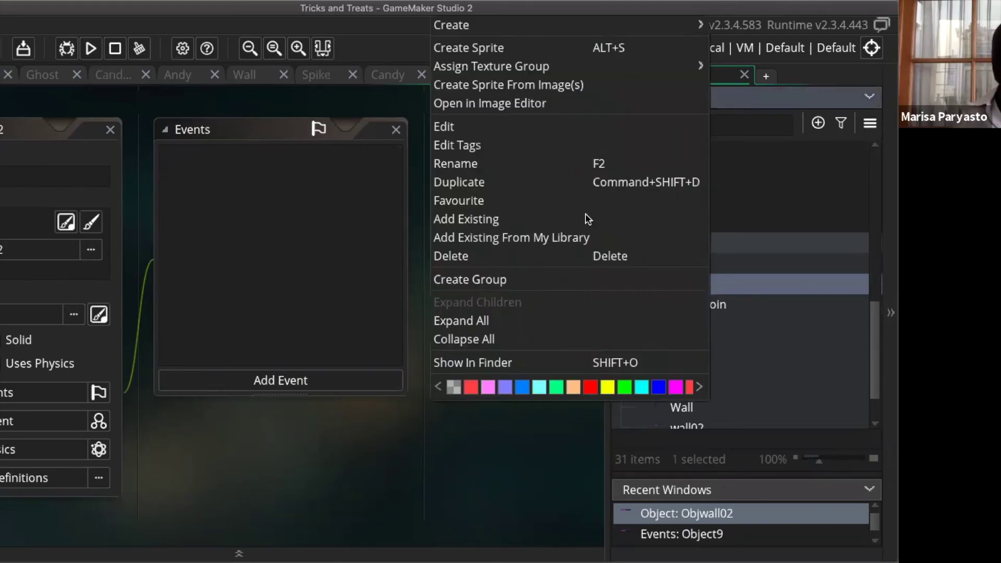
left_click(530, 255)
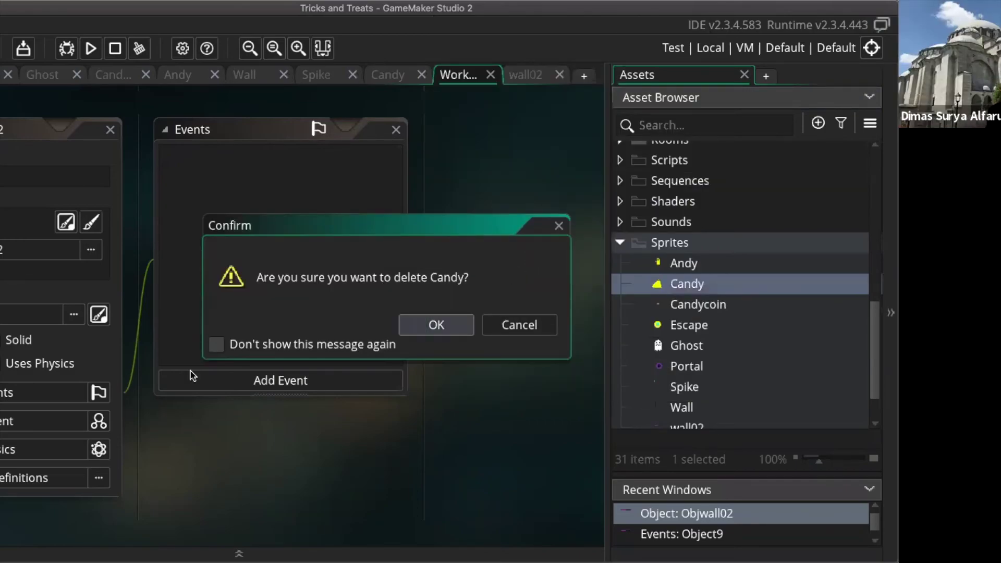
left_click(215, 345)
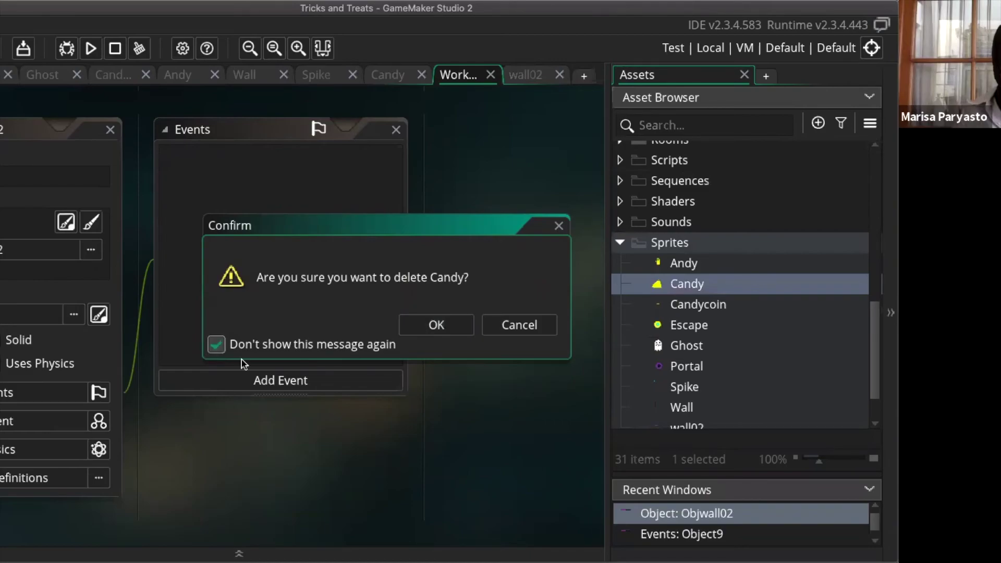
left_click(437, 325)
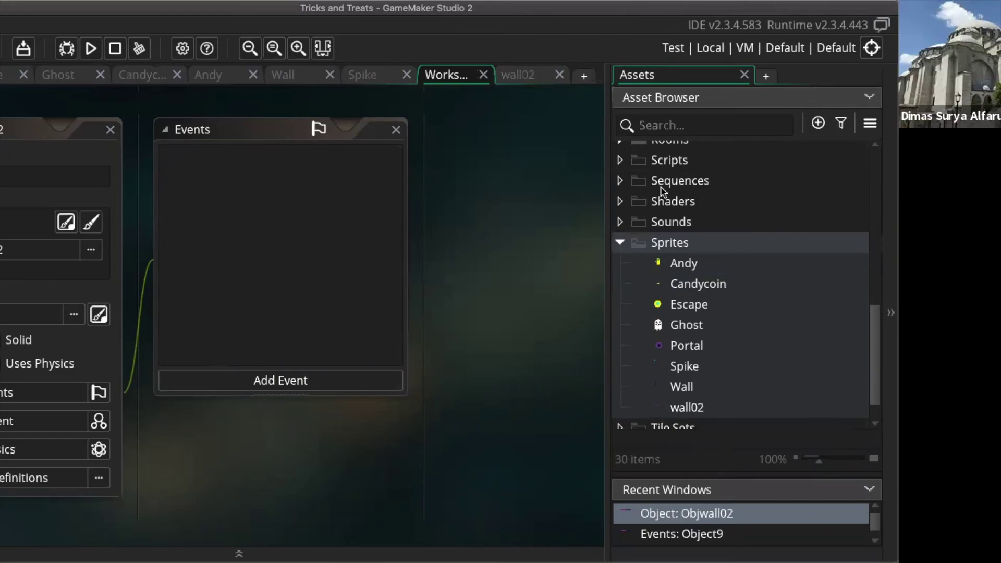
scroll(661, 191, "up", 5)
scroll(662, 192, "up", 1)
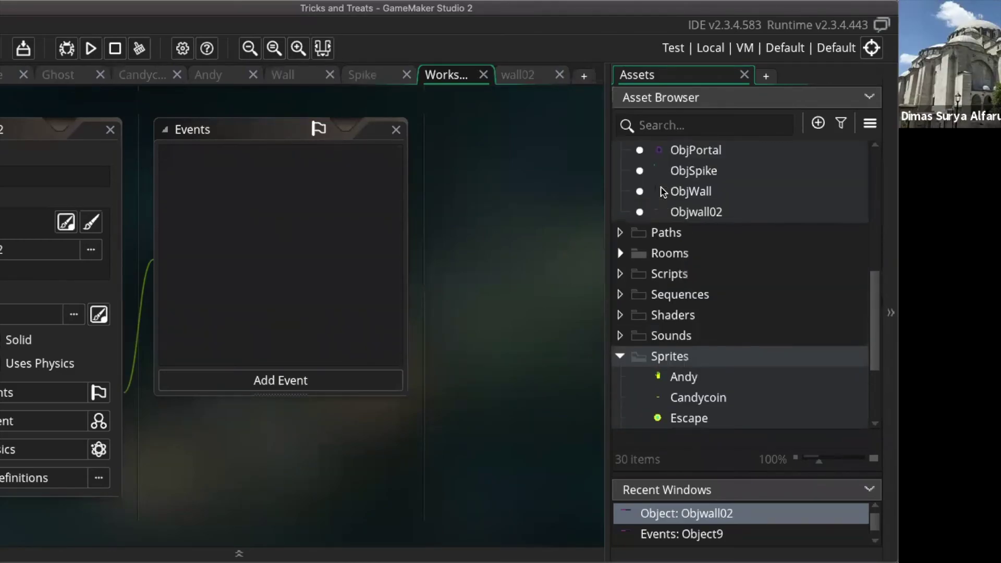
scroll(663, 192, "up", 5)
scroll(661, 191, "down", 4)
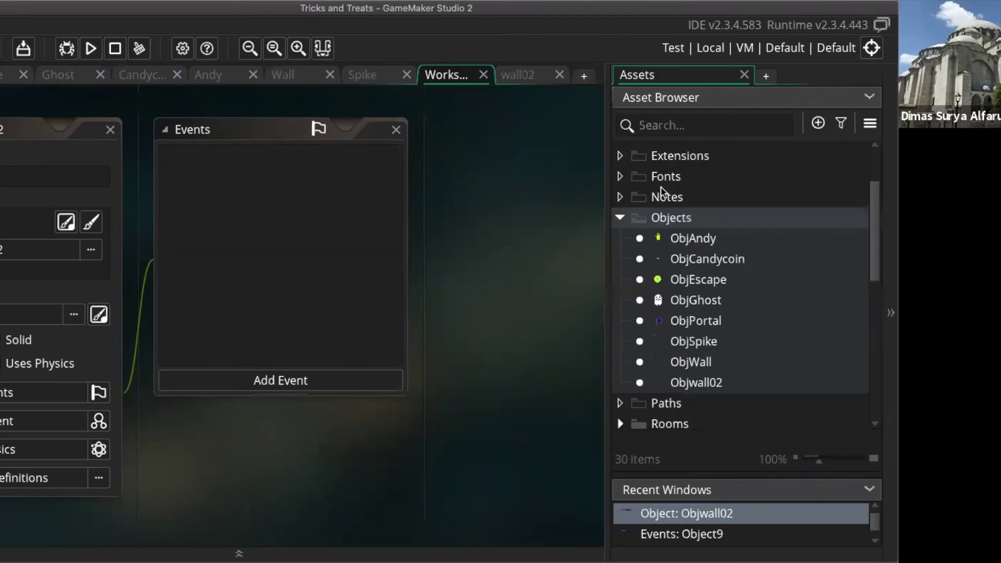
scroll(661, 191, "down", 1)
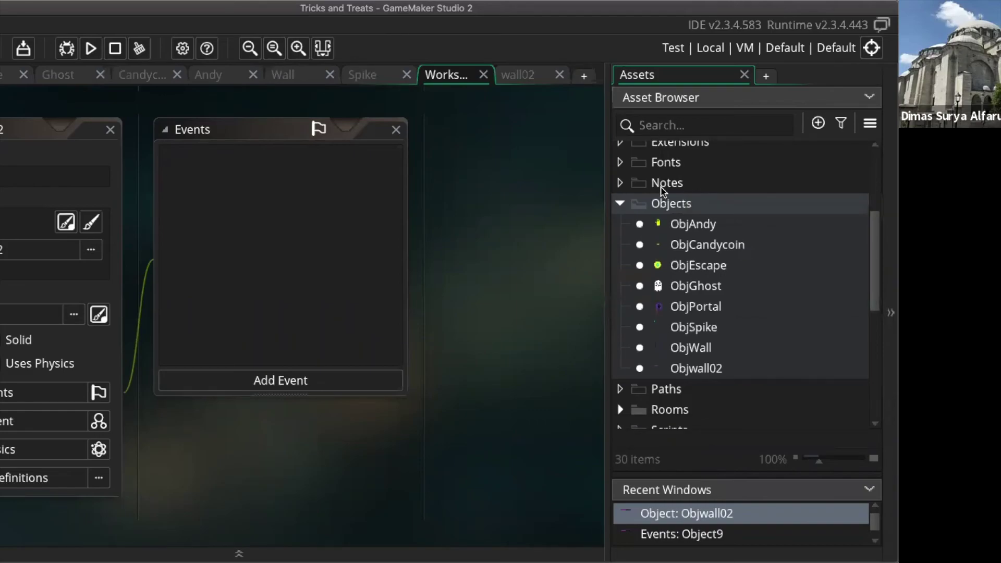
Open the ObjCandycoin object and add a collision event with ObjAndy to it
scroll(661, 191, "up", 1)
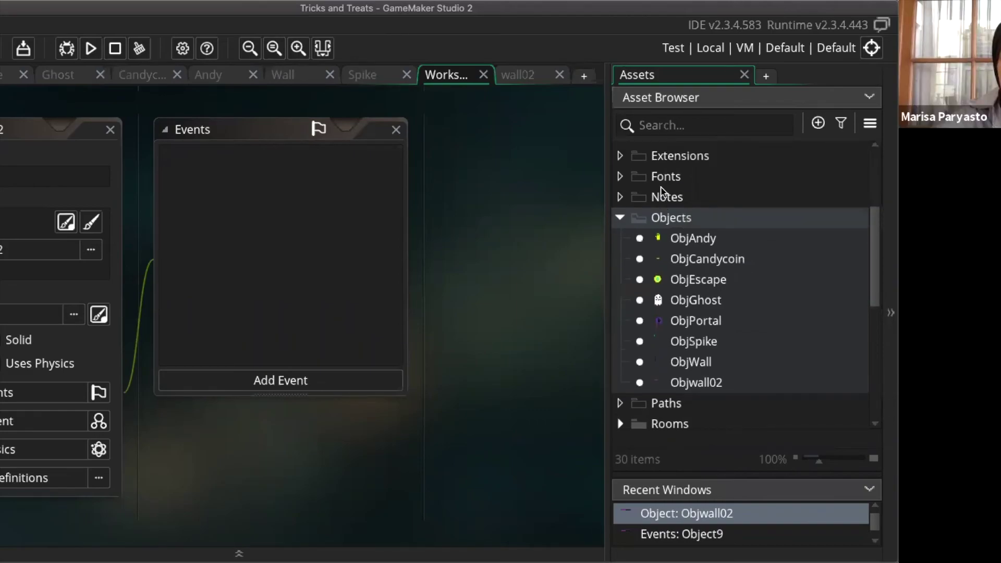
left_click(720, 260)
double_click(720, 261)
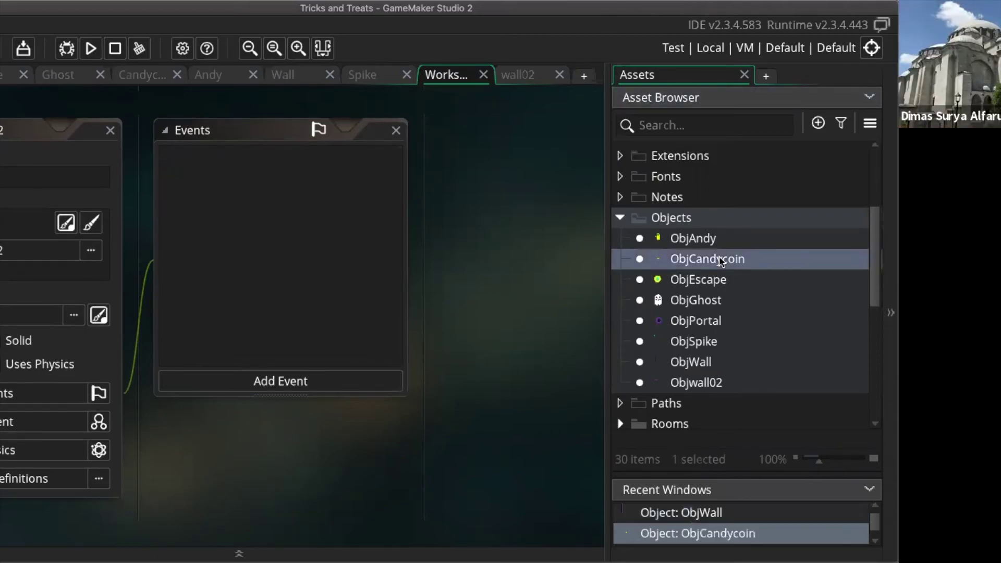
left_click(281, 386)
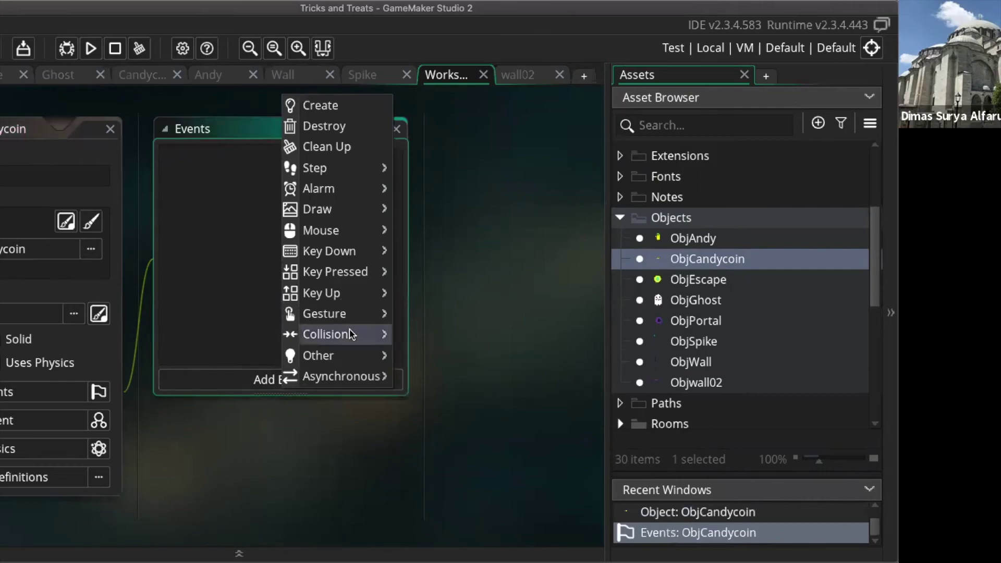
mouse_move(374, 334)
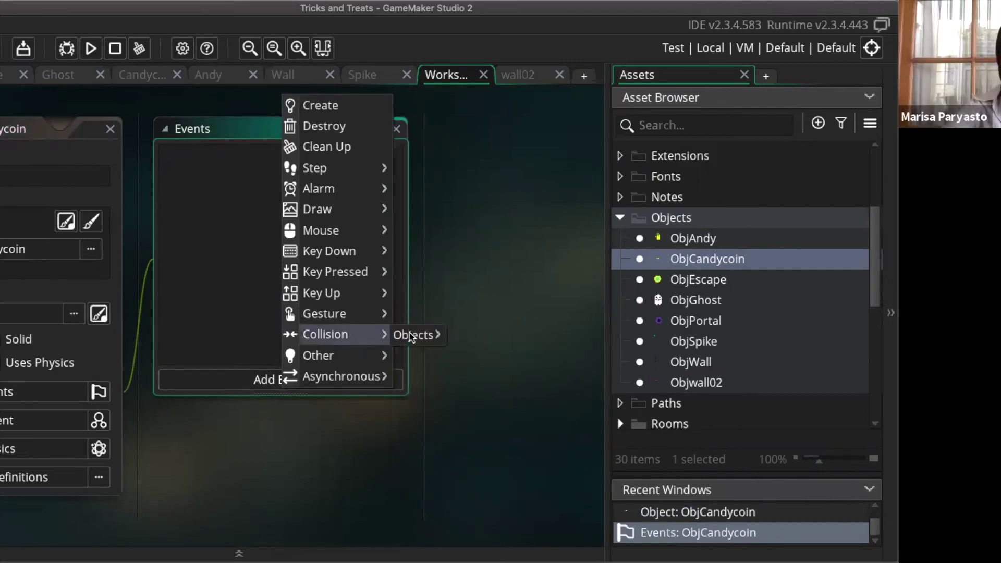
mouse_move(412, 336)
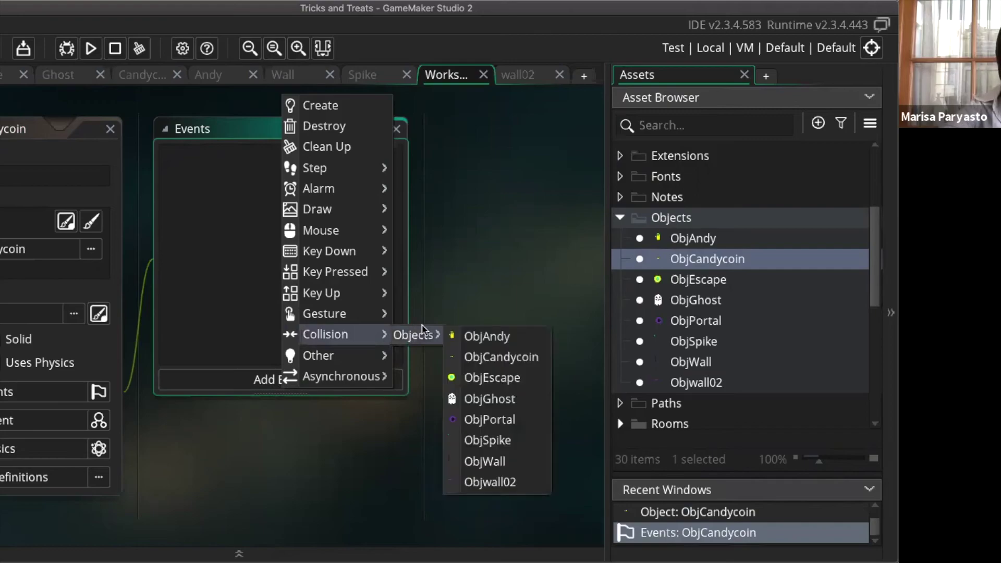
left_click(492, 336)
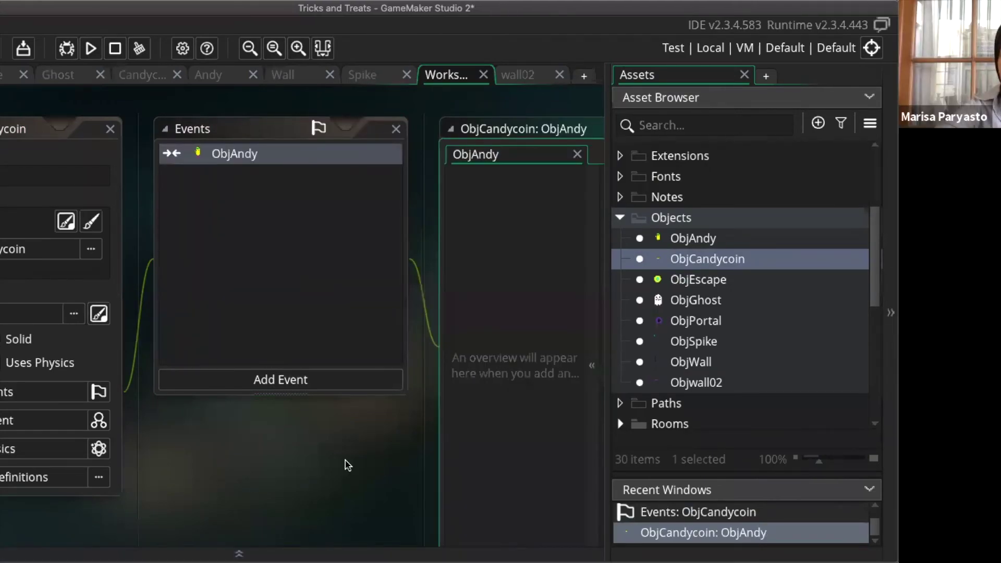
scroll(515, 391, "right", 2, "shift")
scroll(515, 391, "right", 5, "shift")
scroll(515, 390, "down", 1)
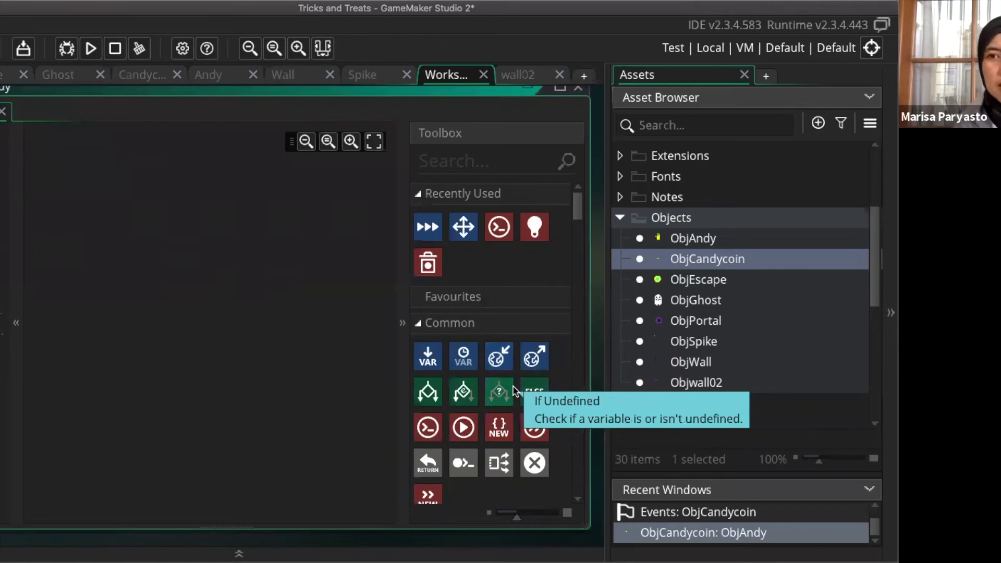
scroll(515, 391, "down", 1)
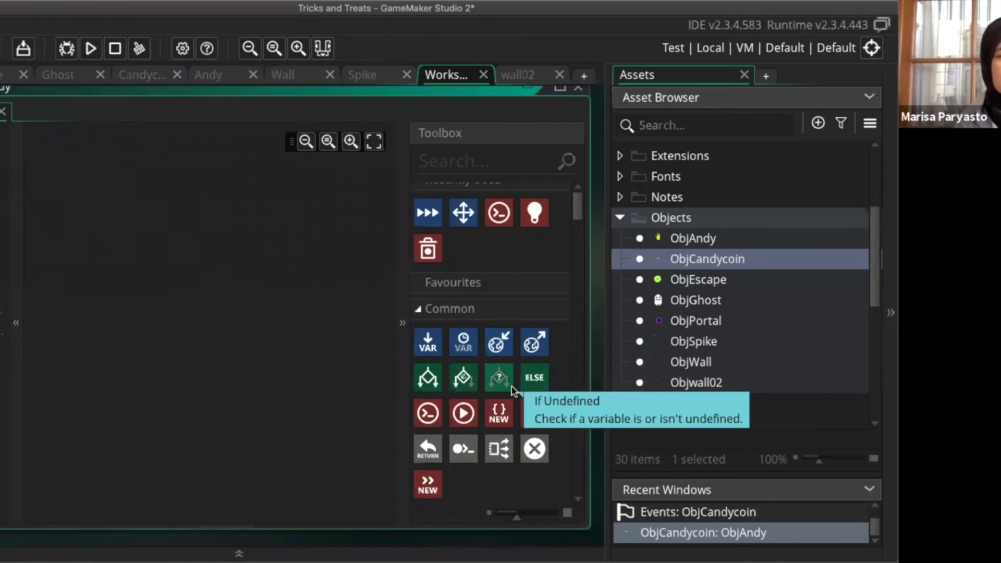
scroll(469, 323, "down", 2)
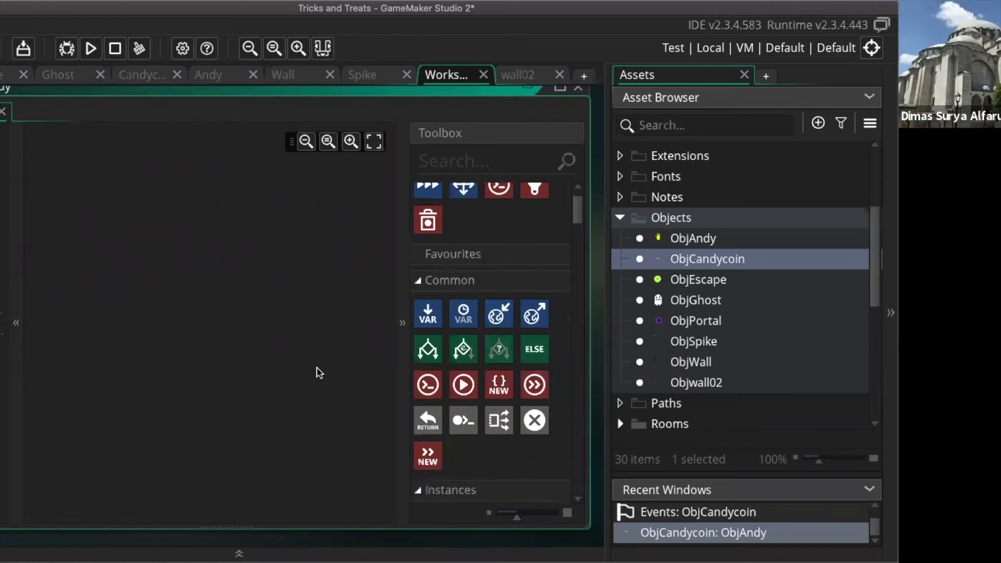
scroll(474, 296, "up", 3)
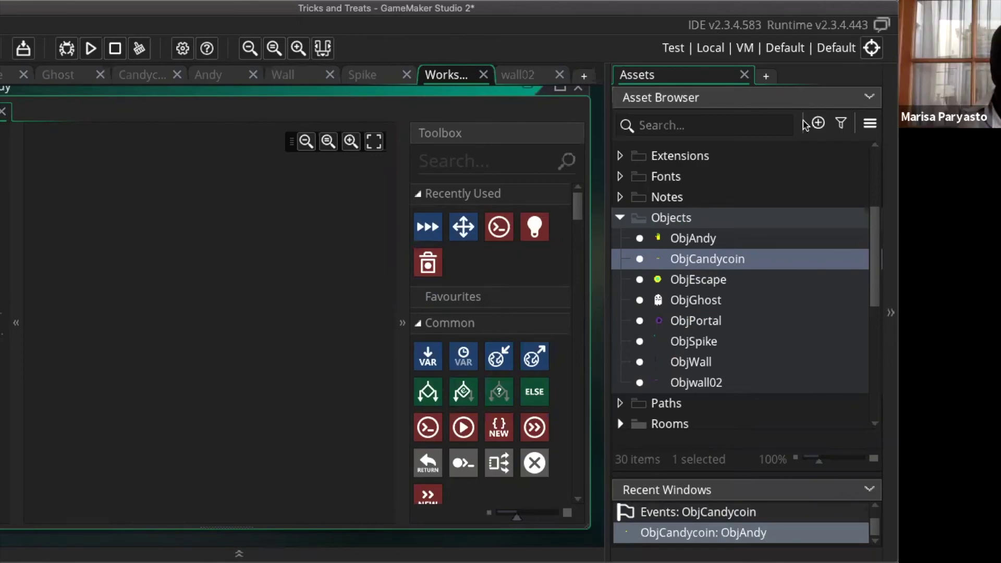
Create a new object in the Objects folder and name it Objscore
double_click(706, 220)
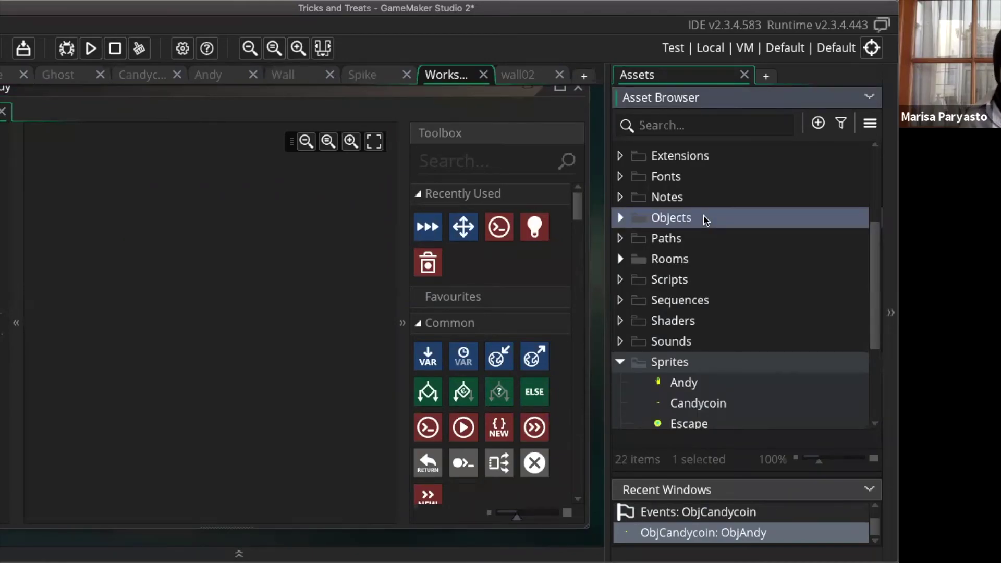
right_click(705, 219)
mouse_move(664, 224)
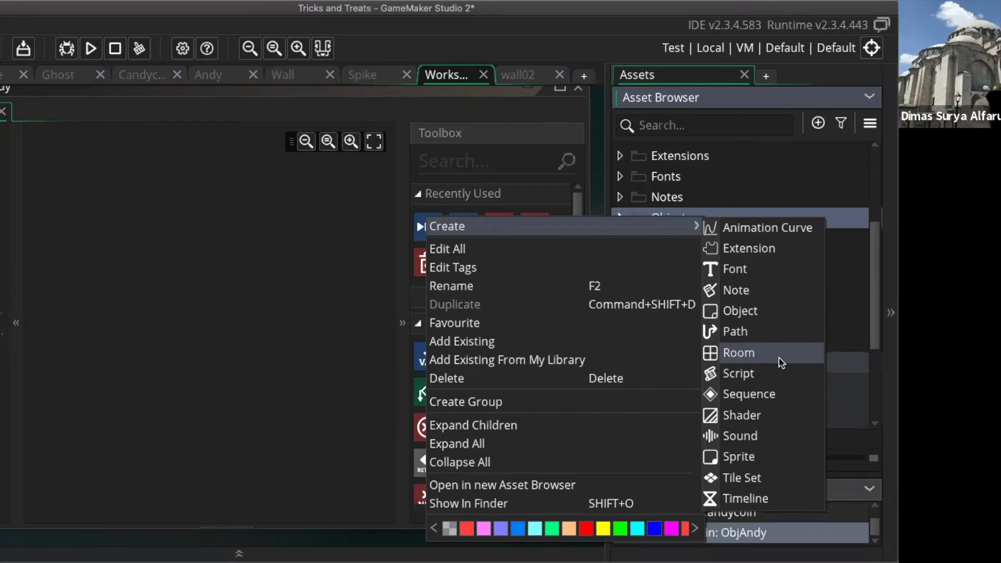
left_click(763, 321)
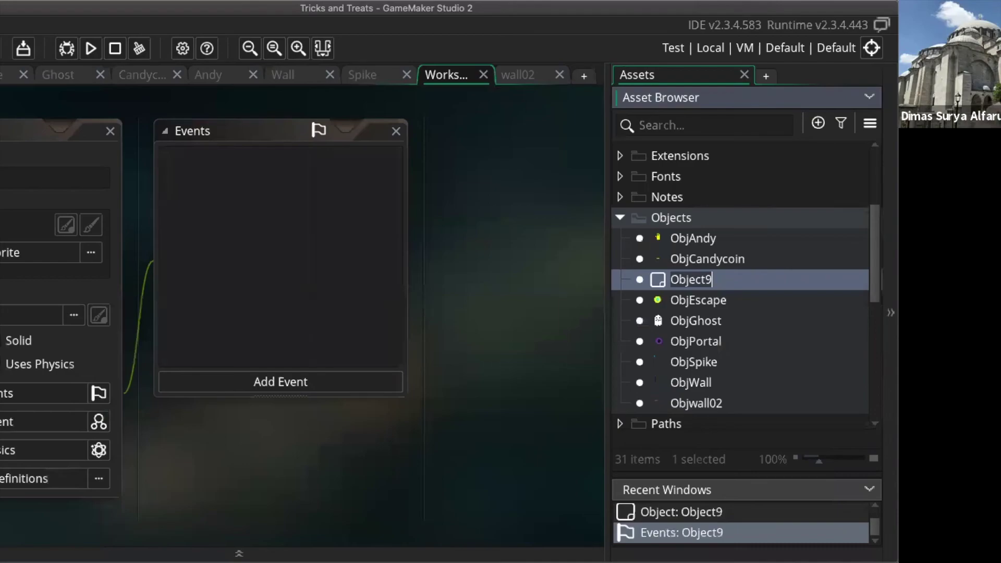
key("Return")
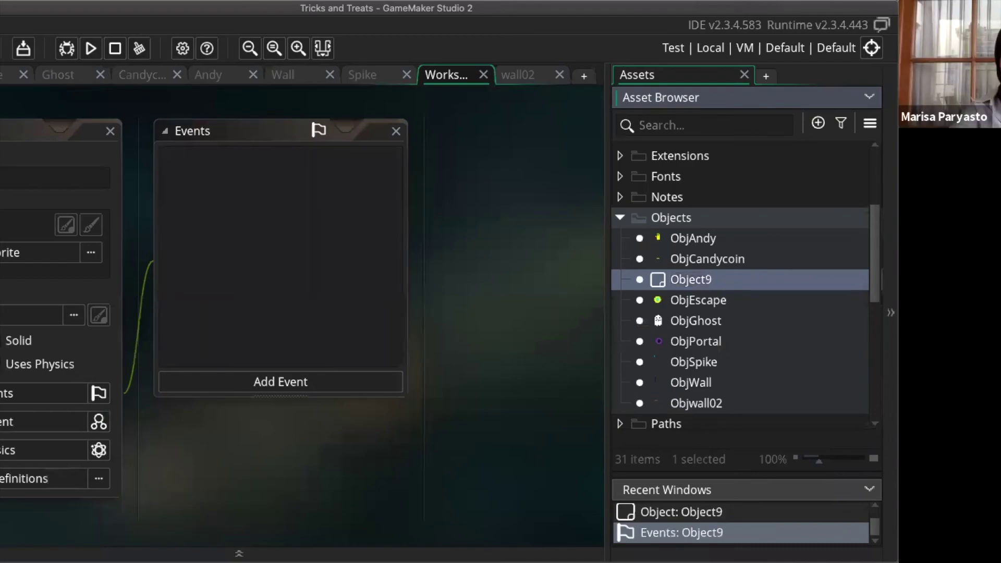
left_click(681, 513)
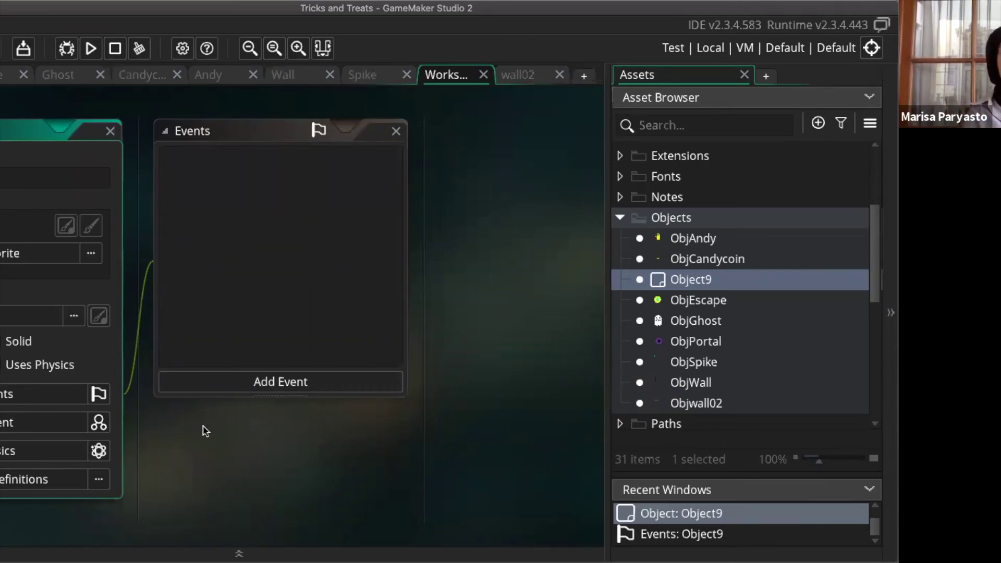
Add a Create event to Objscore and place an Execute Code action in it
left_click(259, 386)
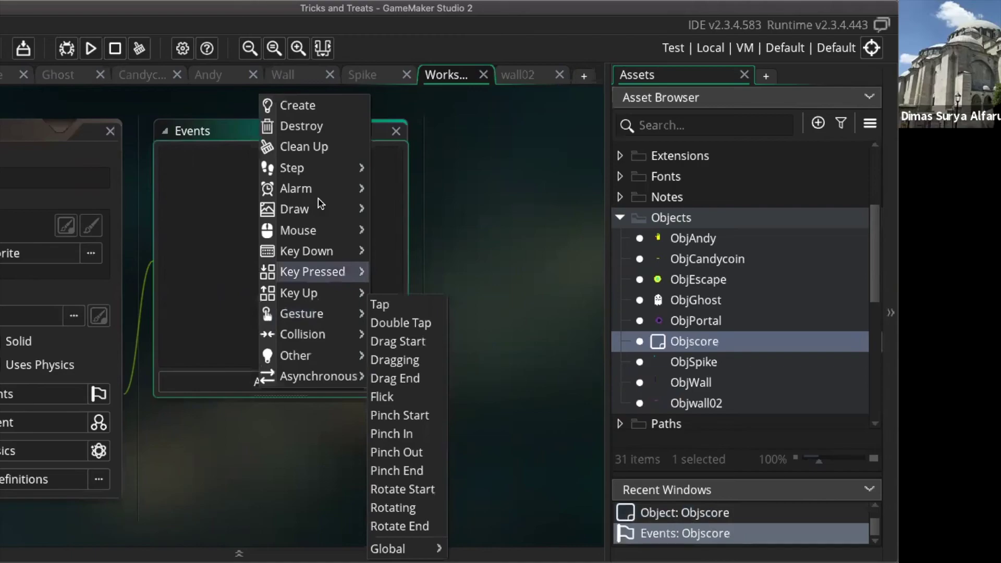
left_click(319, 106)
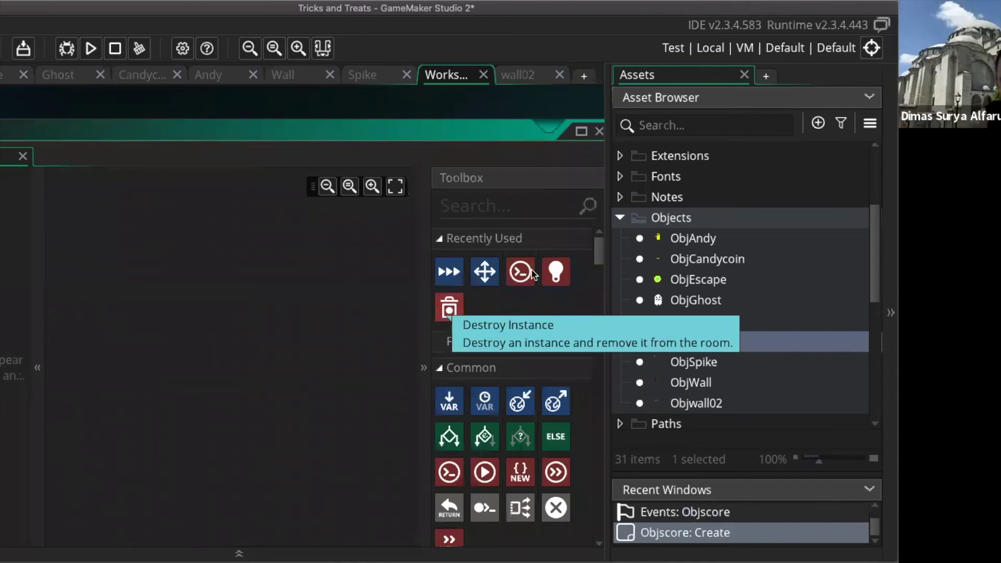
left_click_drag(523, 271, 163, 266)
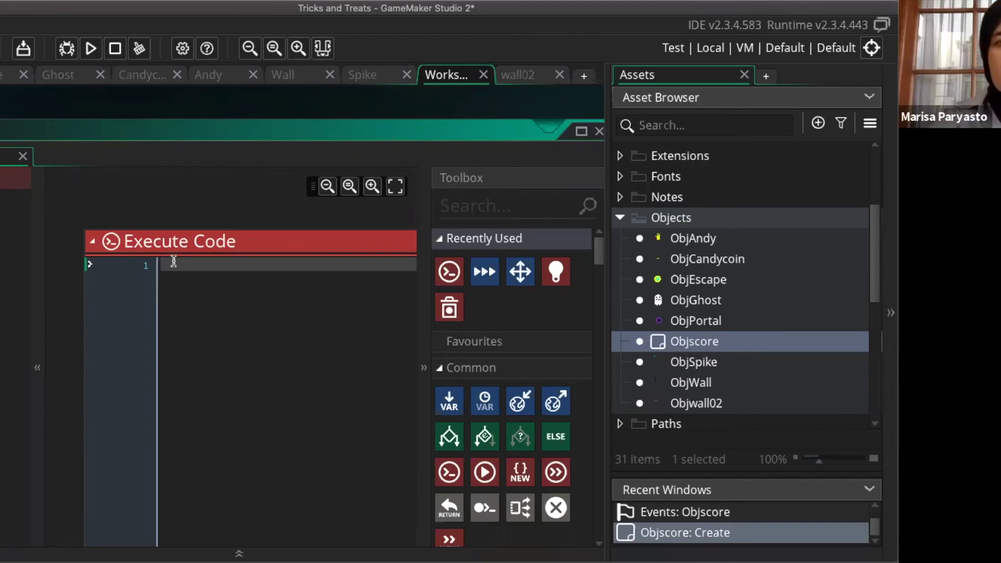
Write the code global.points=0 in the Create event's Execute Code action
type("gl")
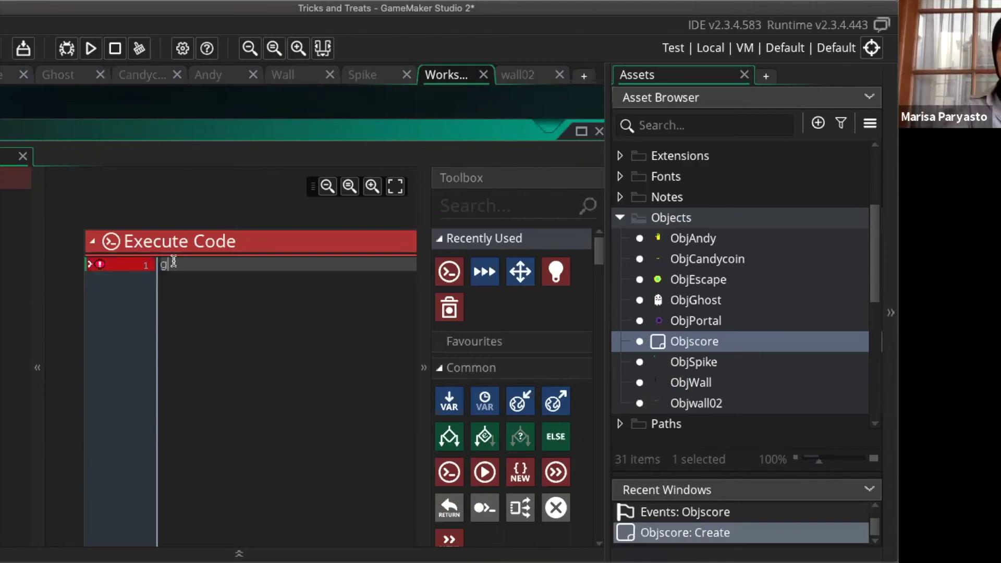
type("o")
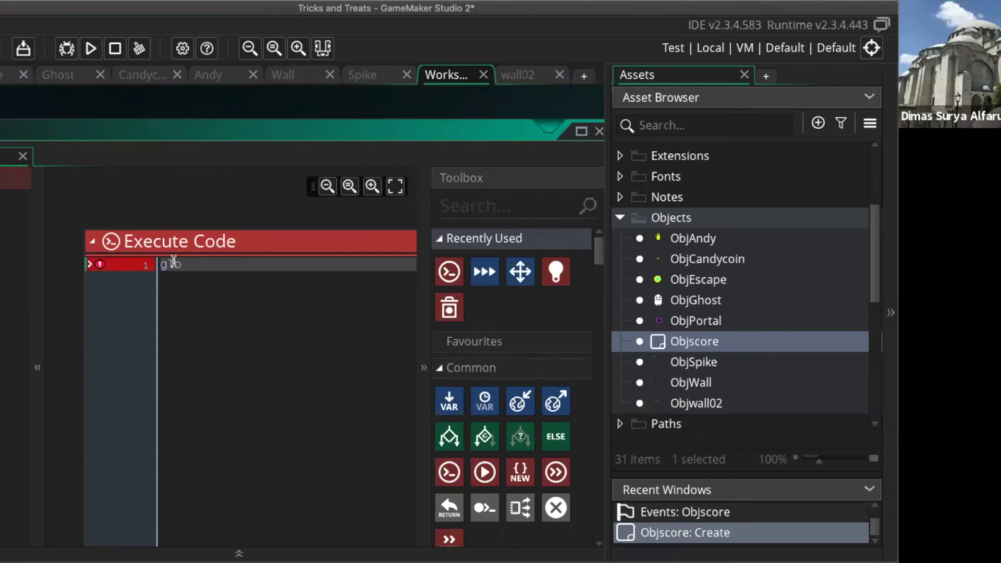
type("bal")
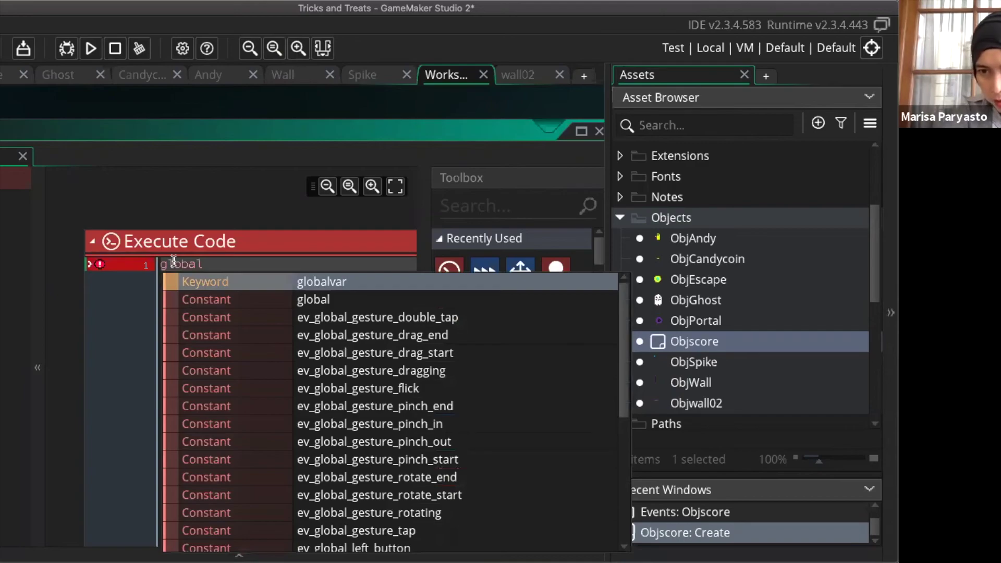
type(".")
key("Escape")
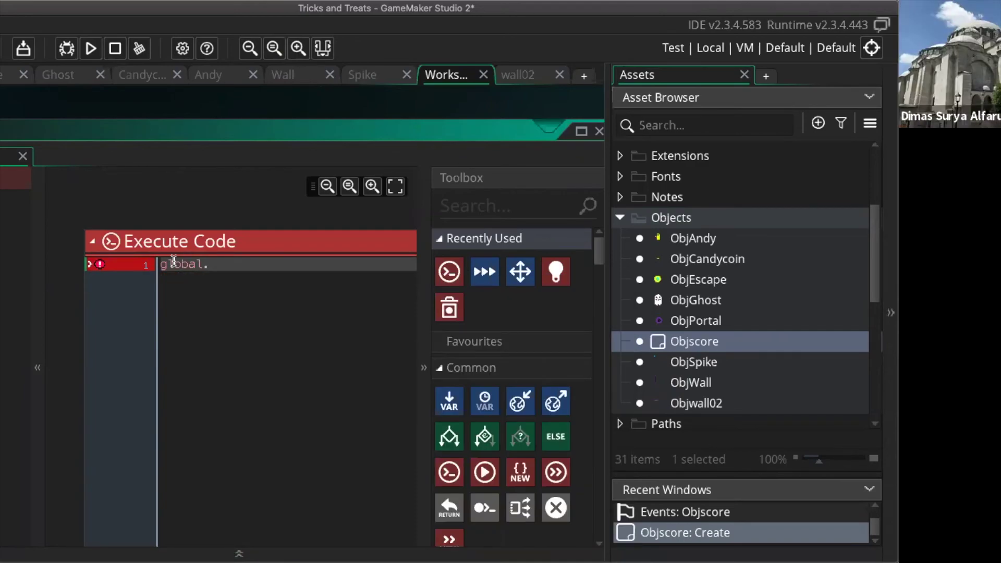
type("p")
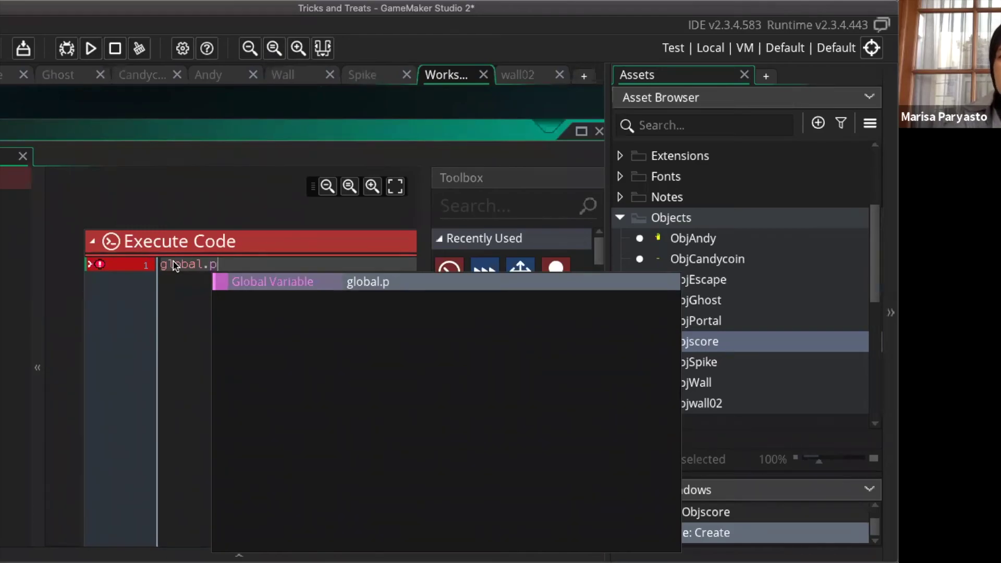
type("o")
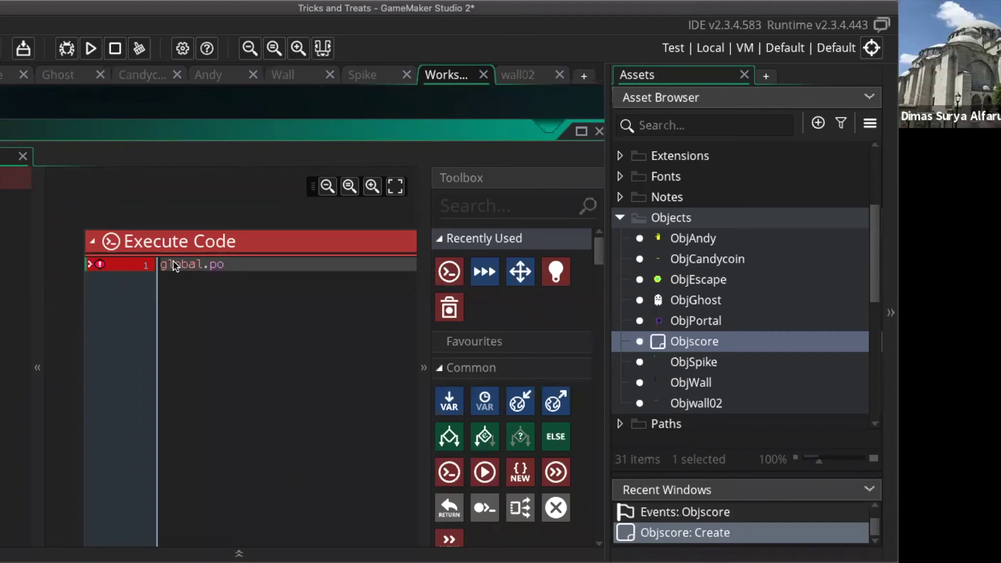
type("in")
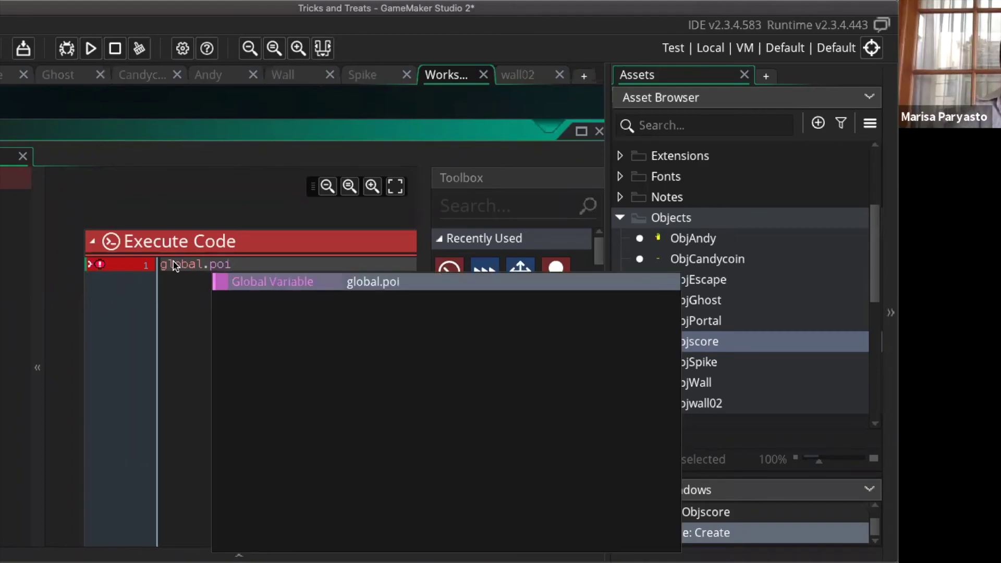
type("ts")
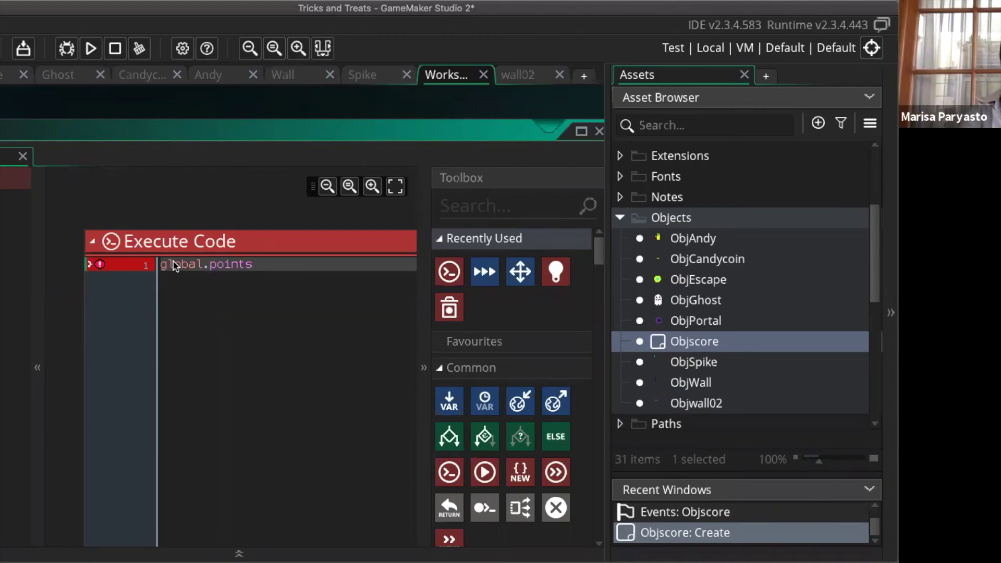
type("0")
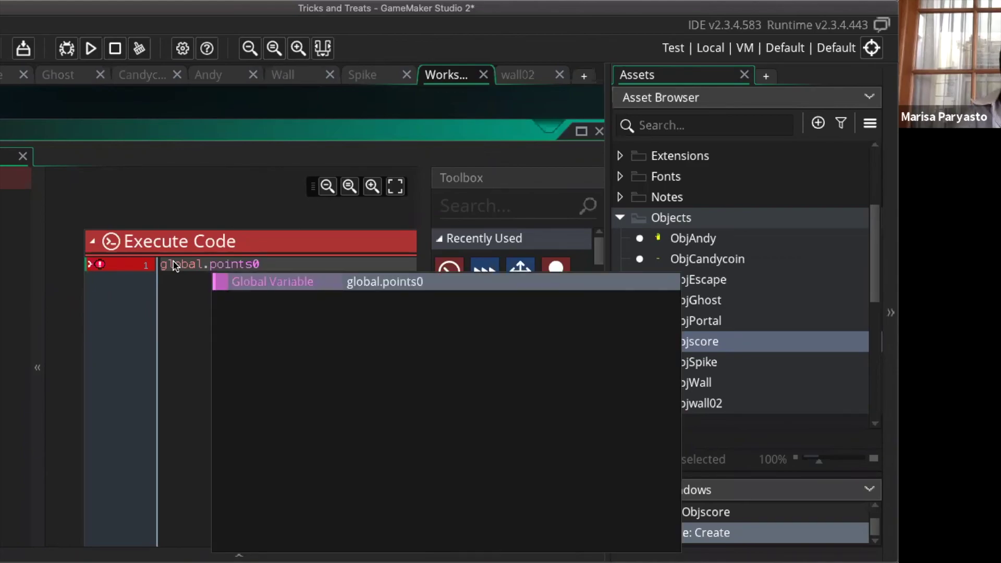
key("BackSpace")
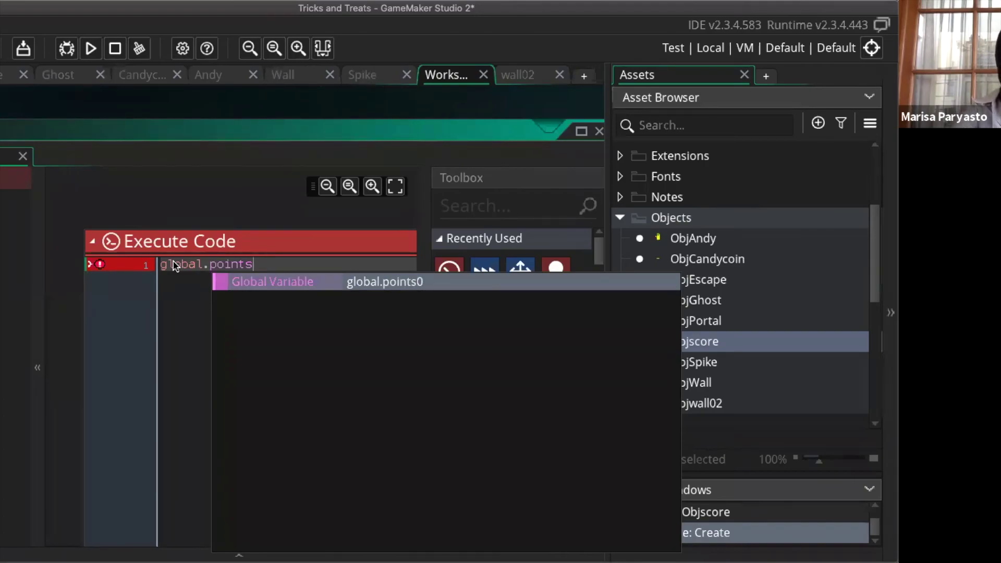
type("=0")
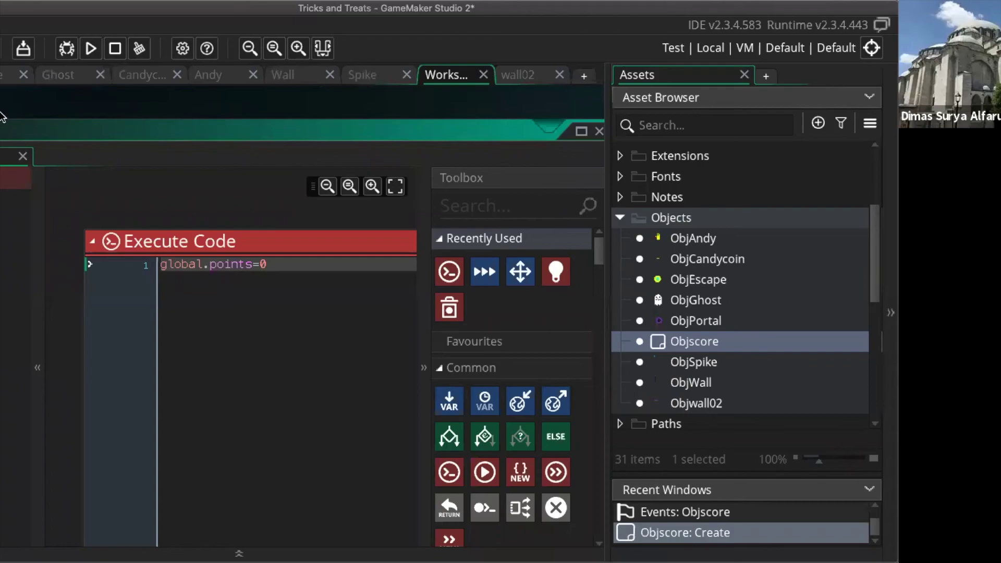
Start adding a second event to Objscore from the Draw event types
scroll(1, 114, "left", 5)
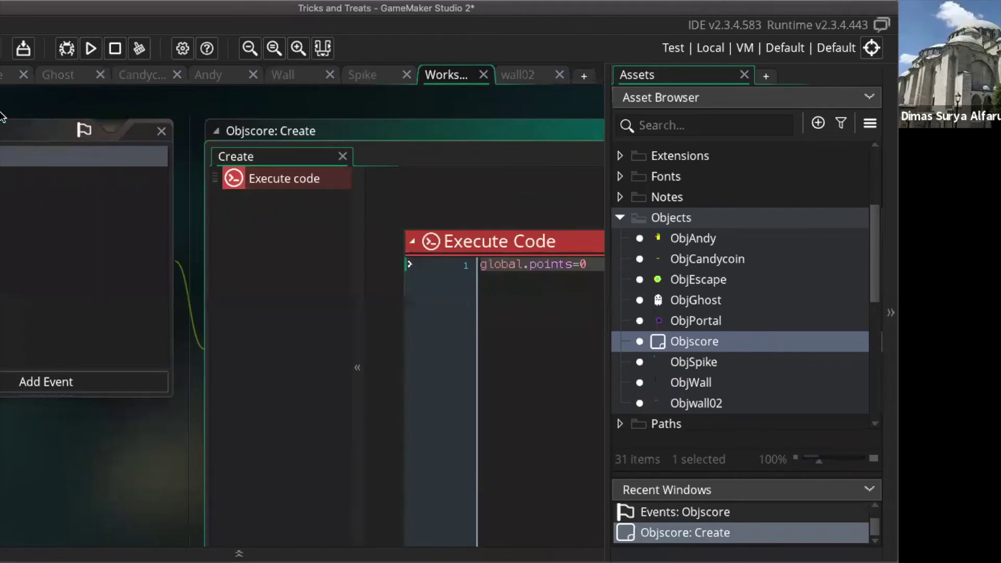
scroll(3, 116, "left", 3)
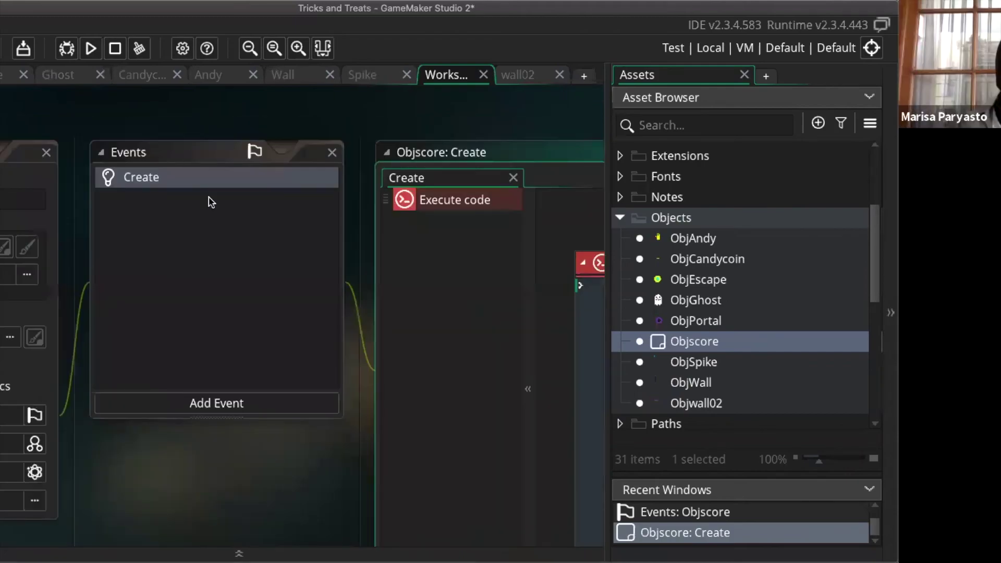
left_click(241, 412)
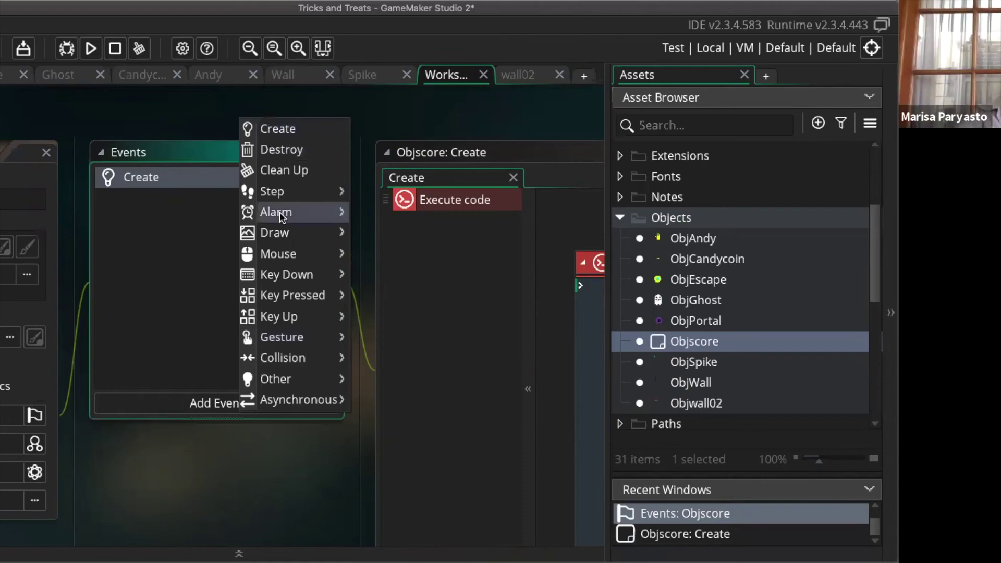
mouse_move(278, 230)
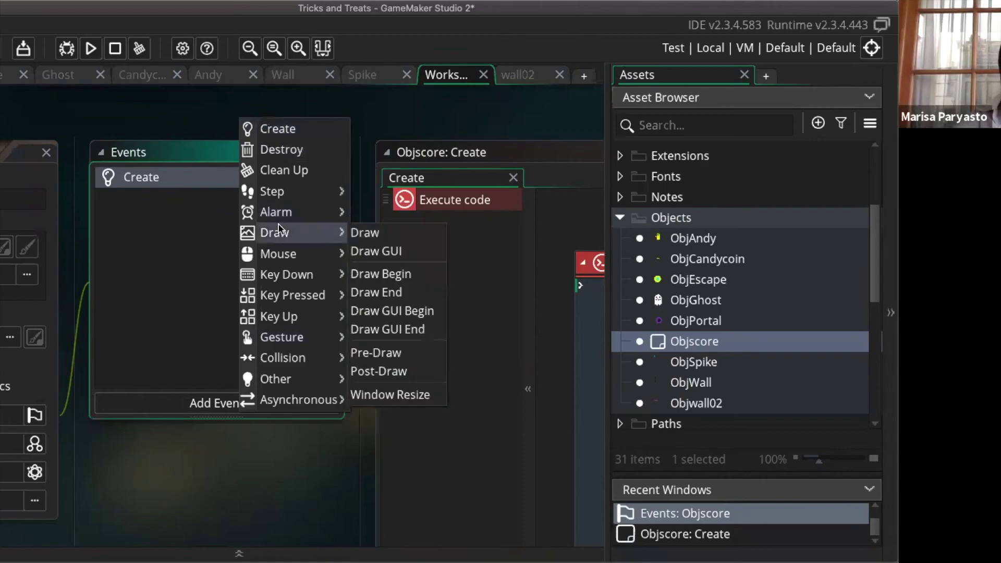